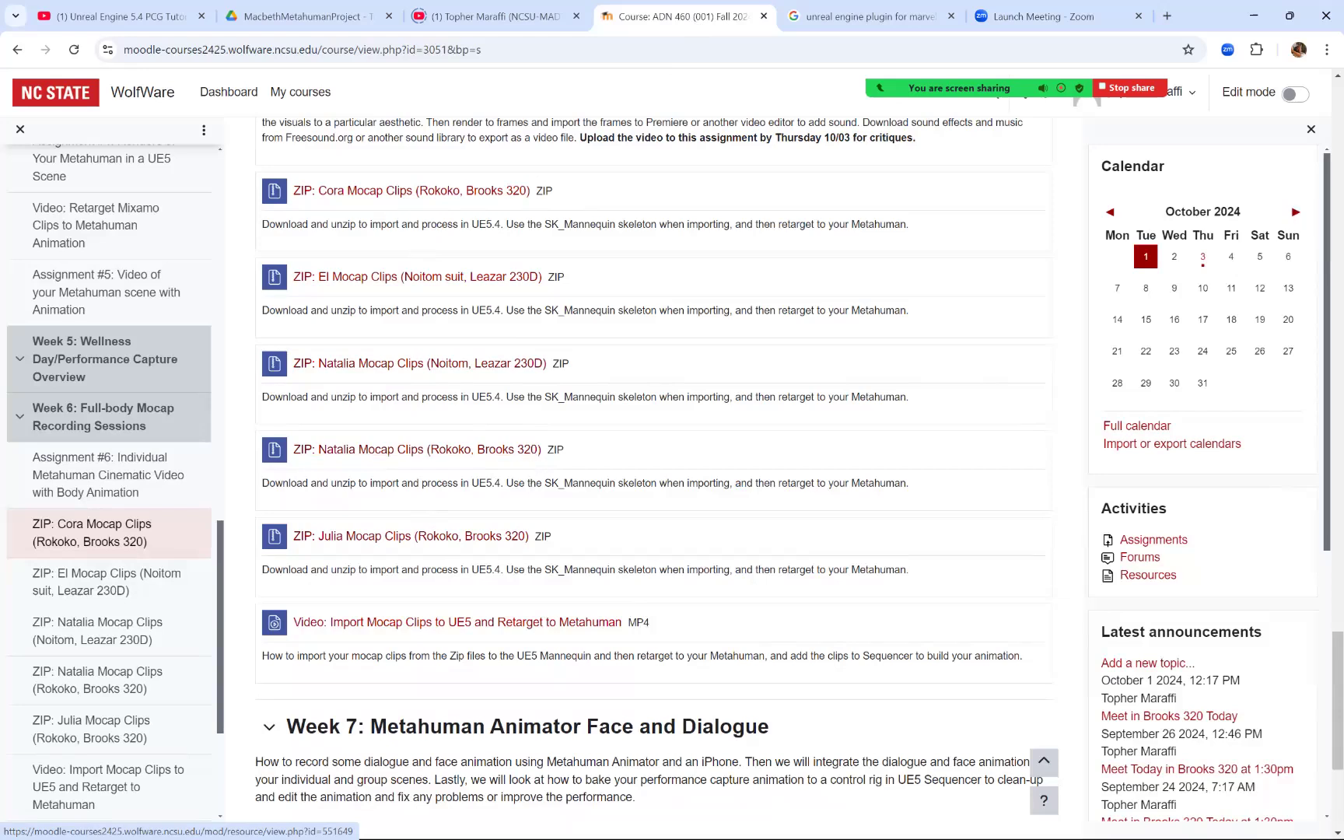
Step: Switch to the Epic Games Launcher and open the TophjerSceneDemo project from the Unreal Engine library
mouse_move(669, 838)
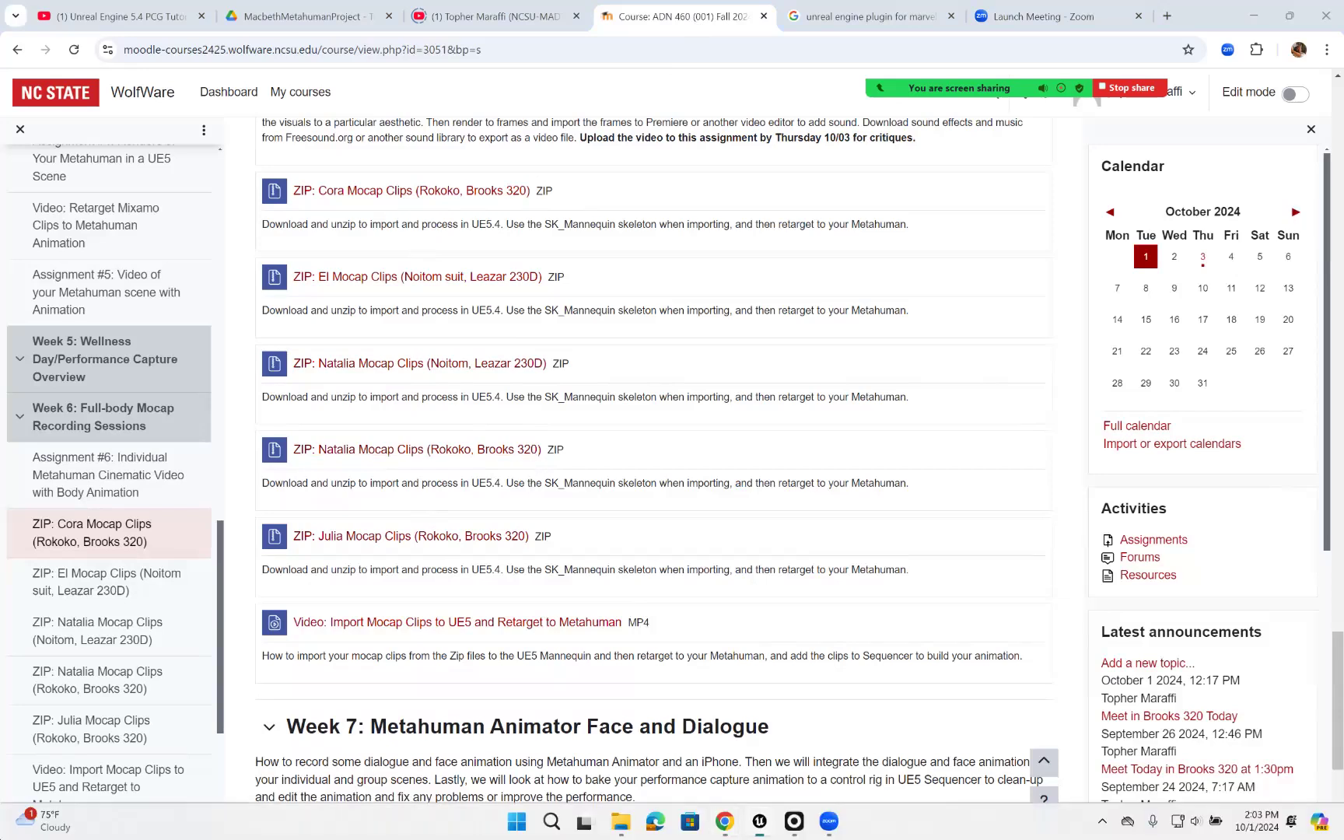
left_click(760, 821)
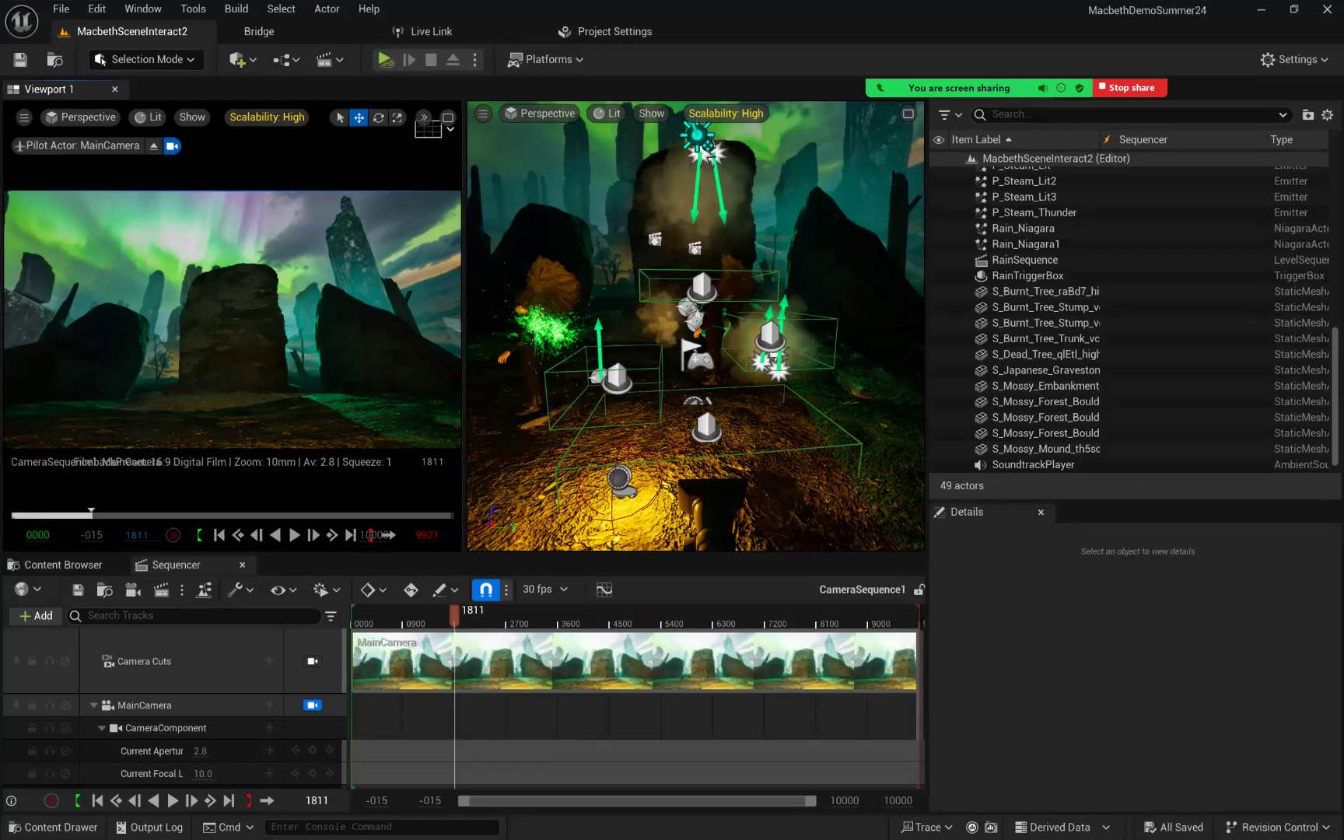
key("alt+Tab")
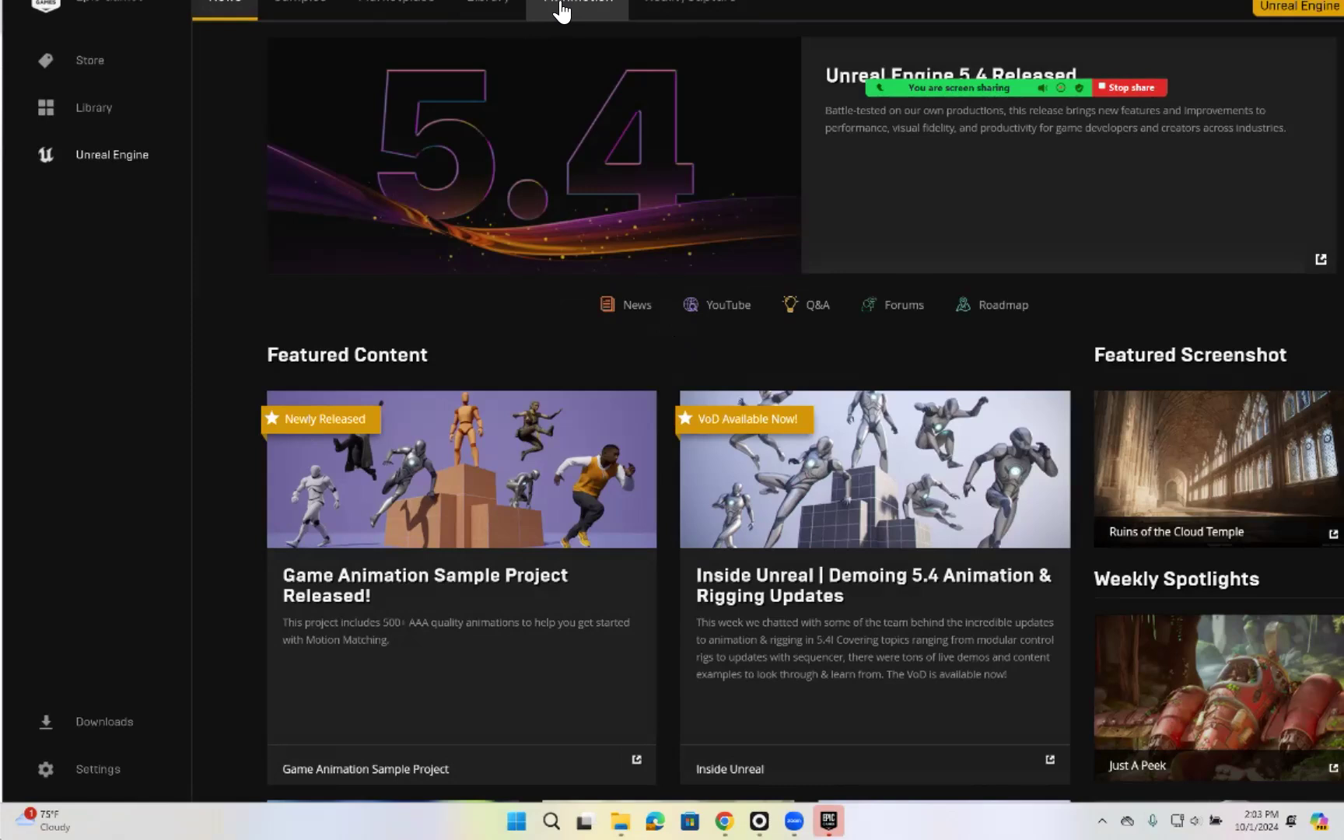
left_click(562, 14)
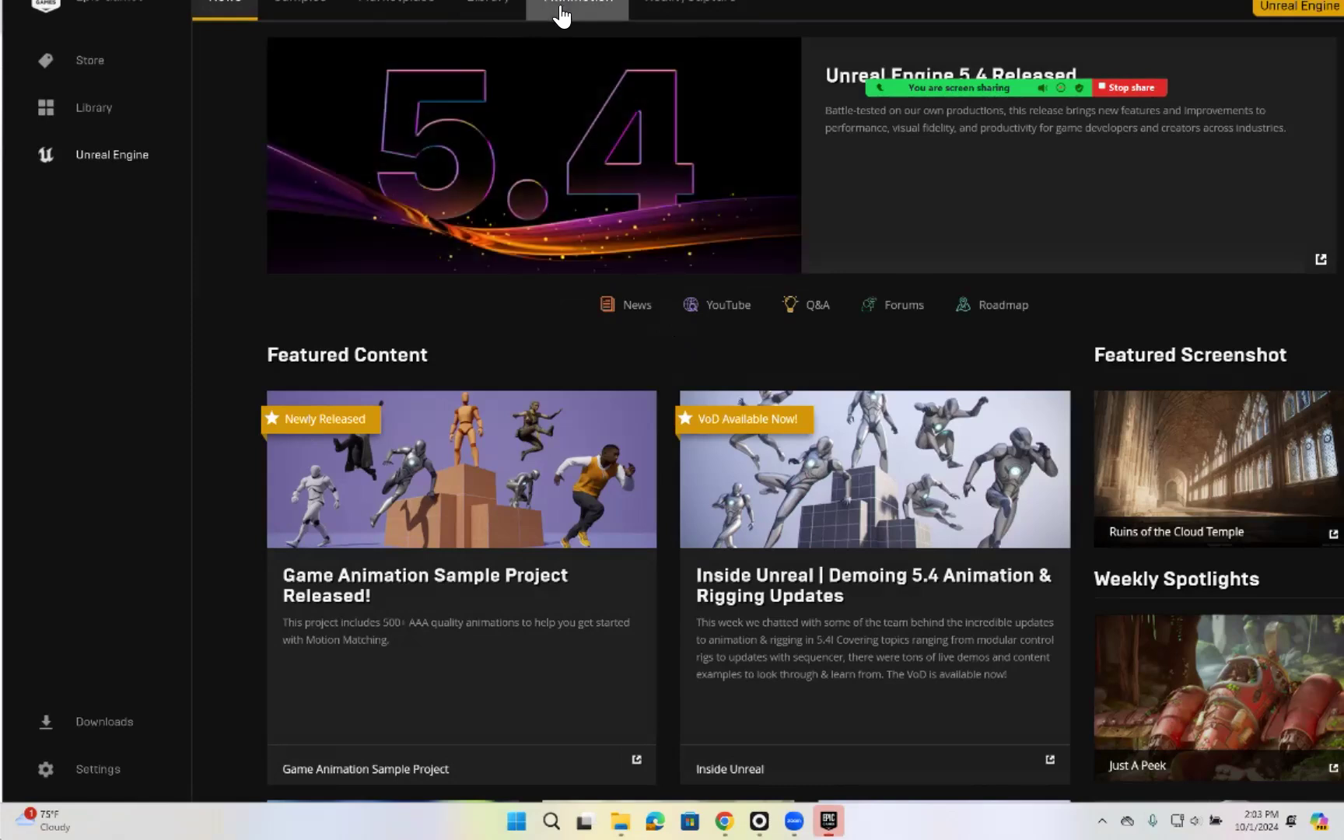
left_click(488, 10)
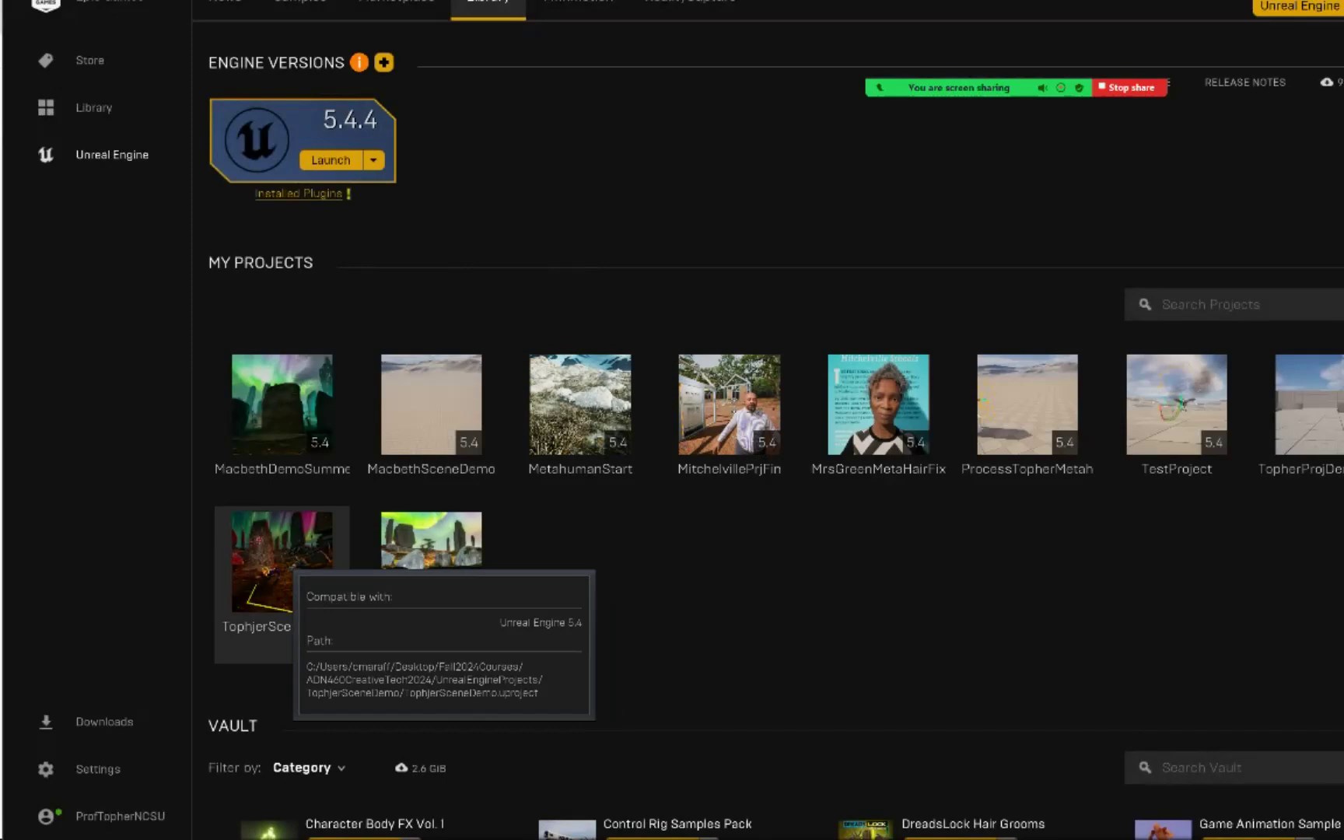
double_click(284, 562)
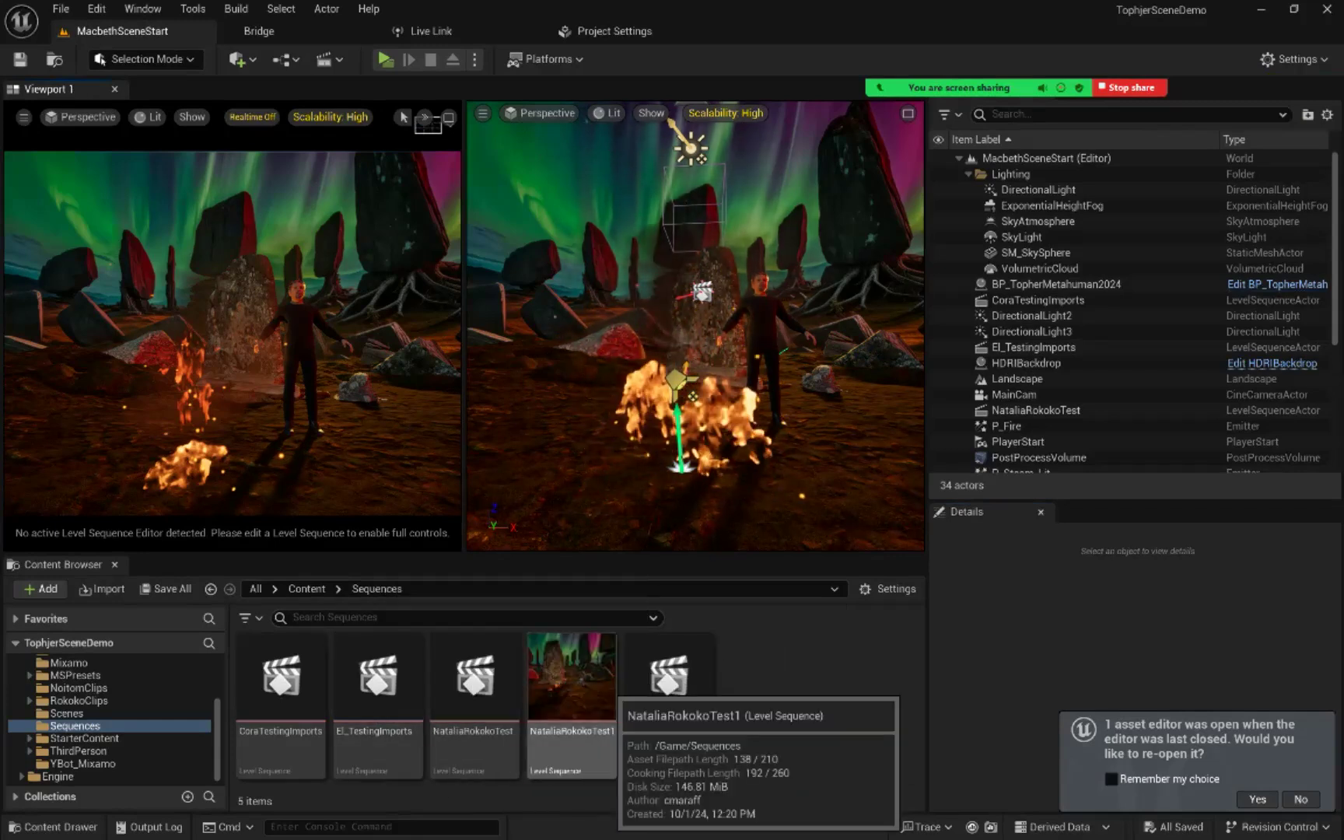
Step: Open the NataliaRokokoTest level sequence and preview its existing Metahuman body animation up to about frame 501
double_click(470, 680)
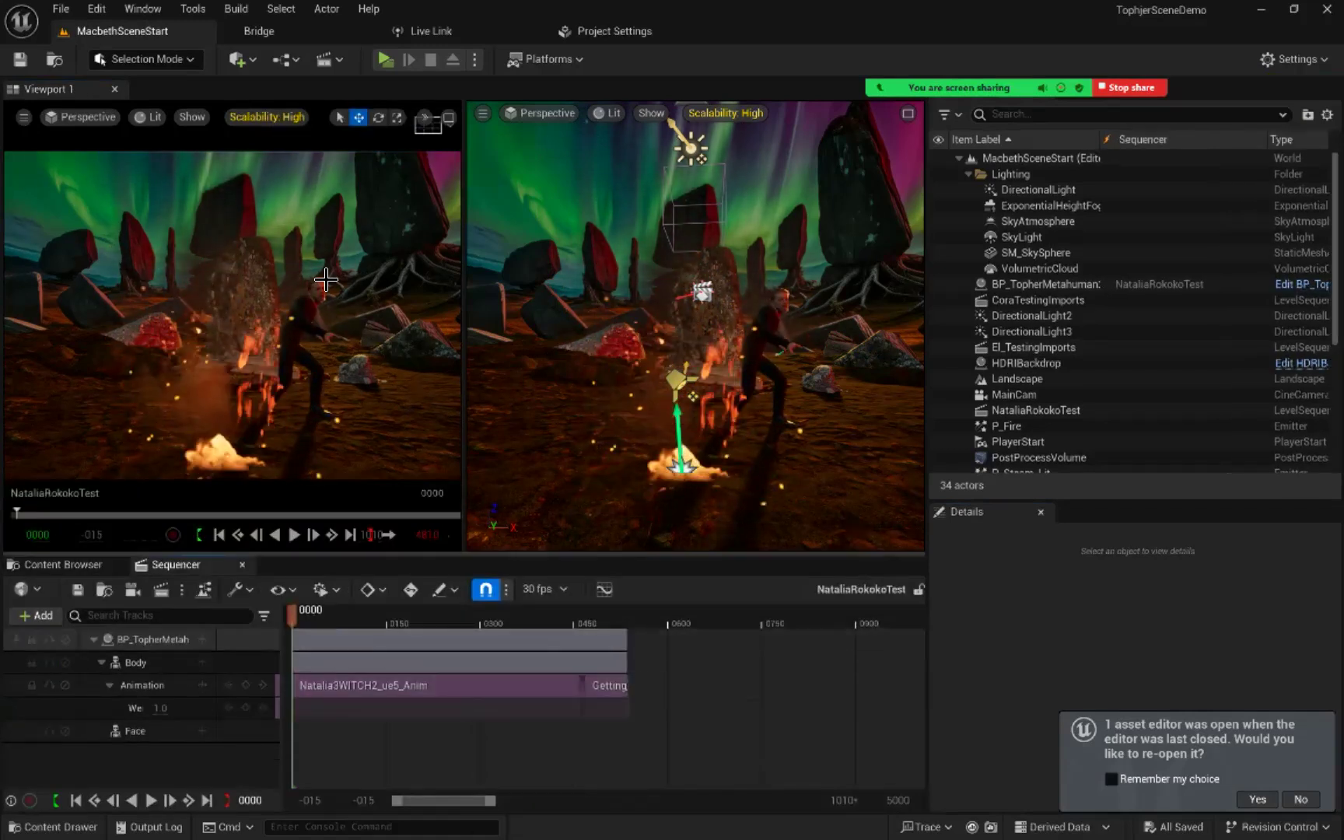
key("space")
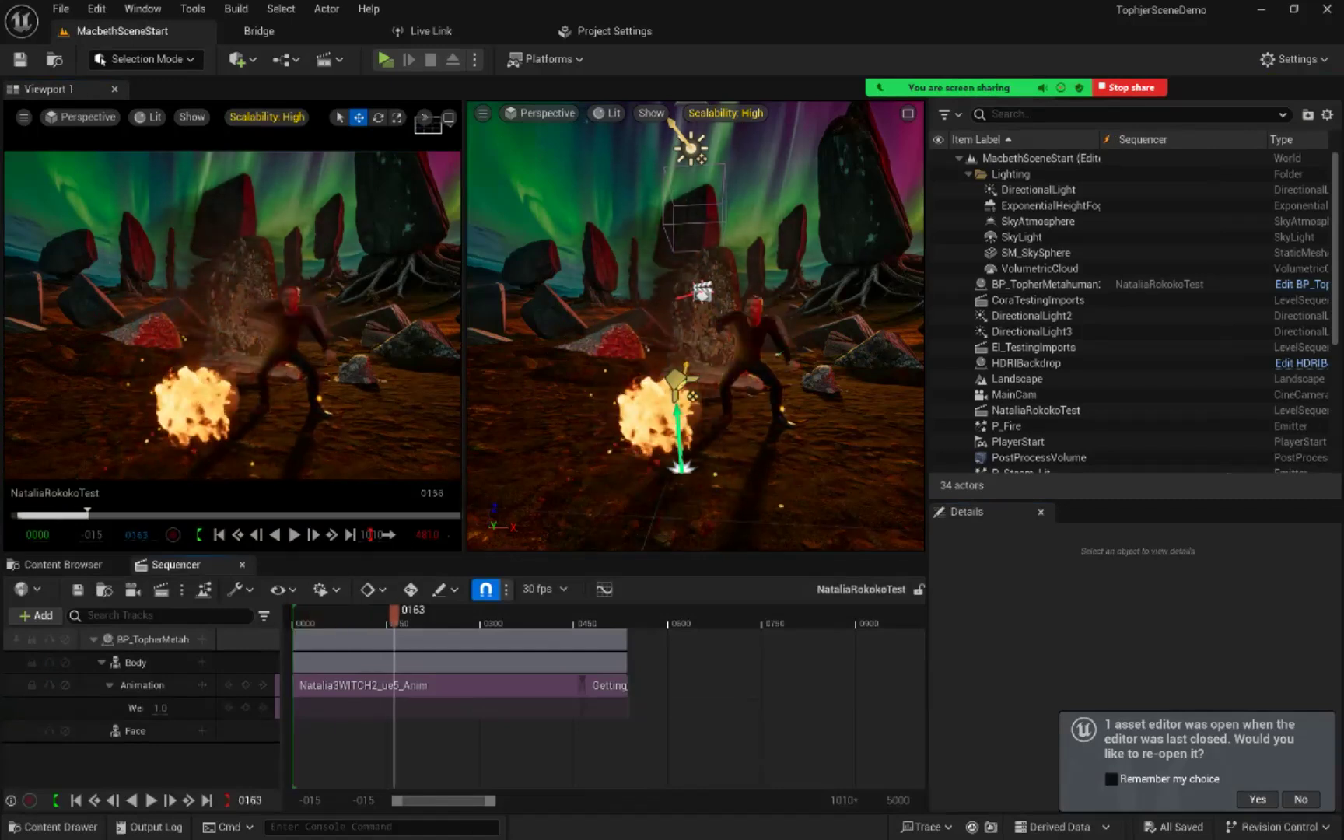
left_click_drag(516, 617, 331, 617)
left_click_drag(332, 685, 552, 661)
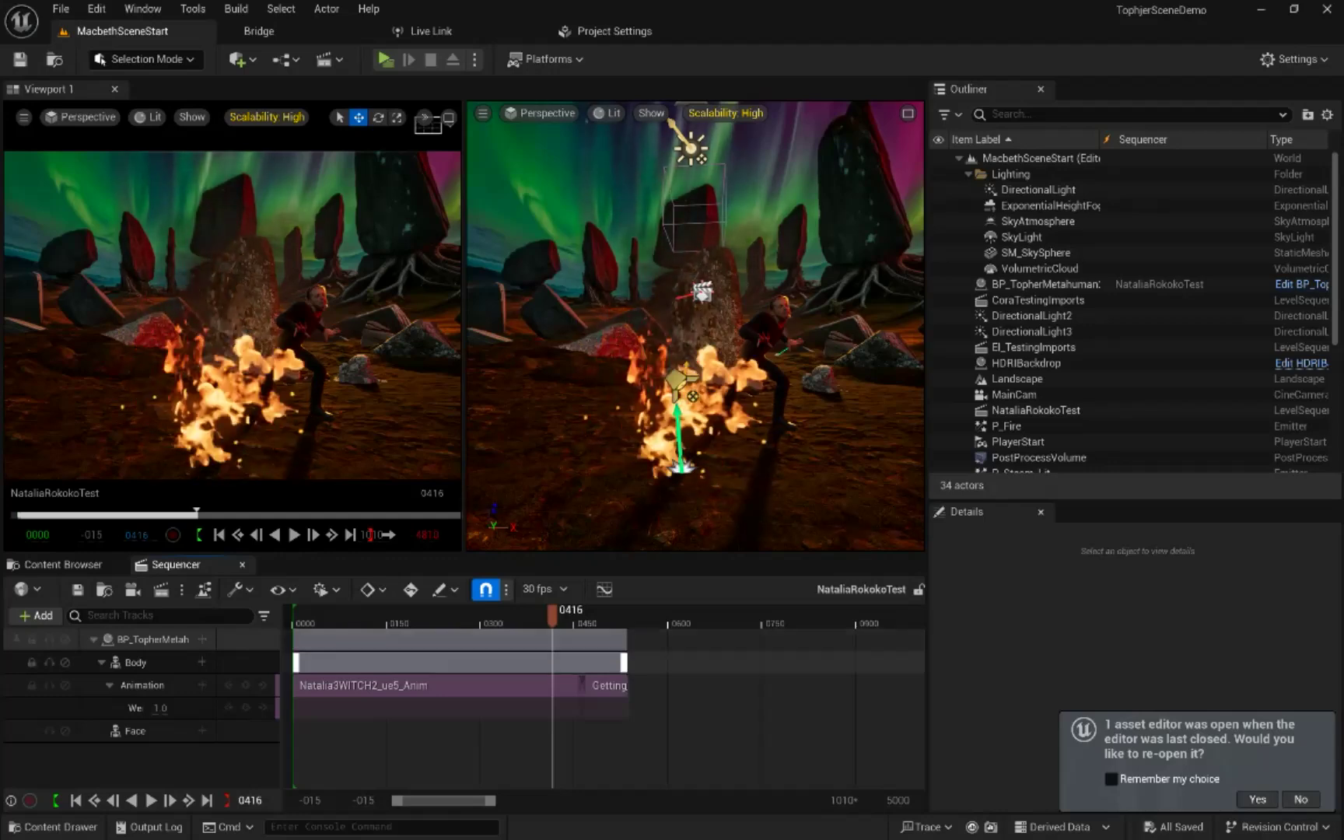
left_click_drag(552, 616, 471, 616)
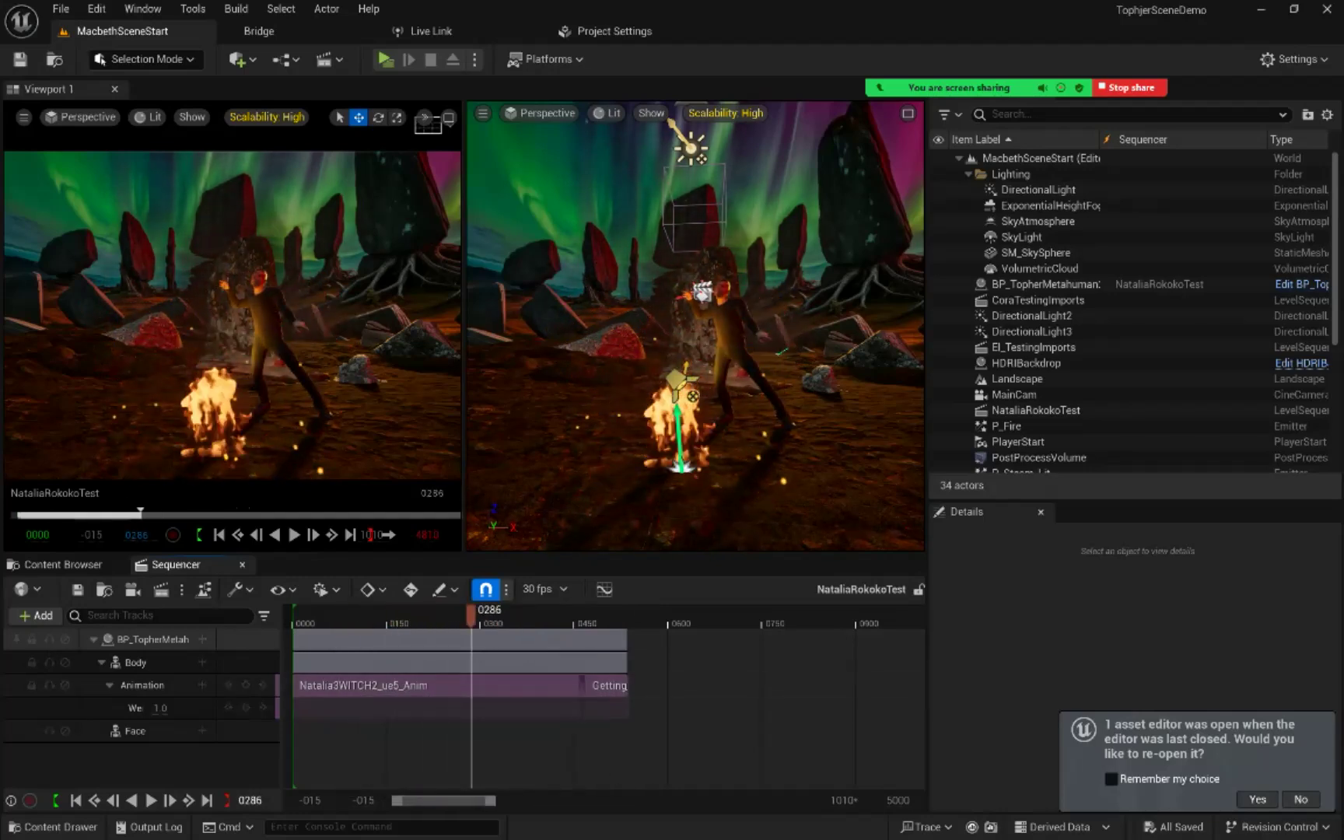
left_click_drag(472, 616, 488, 616)
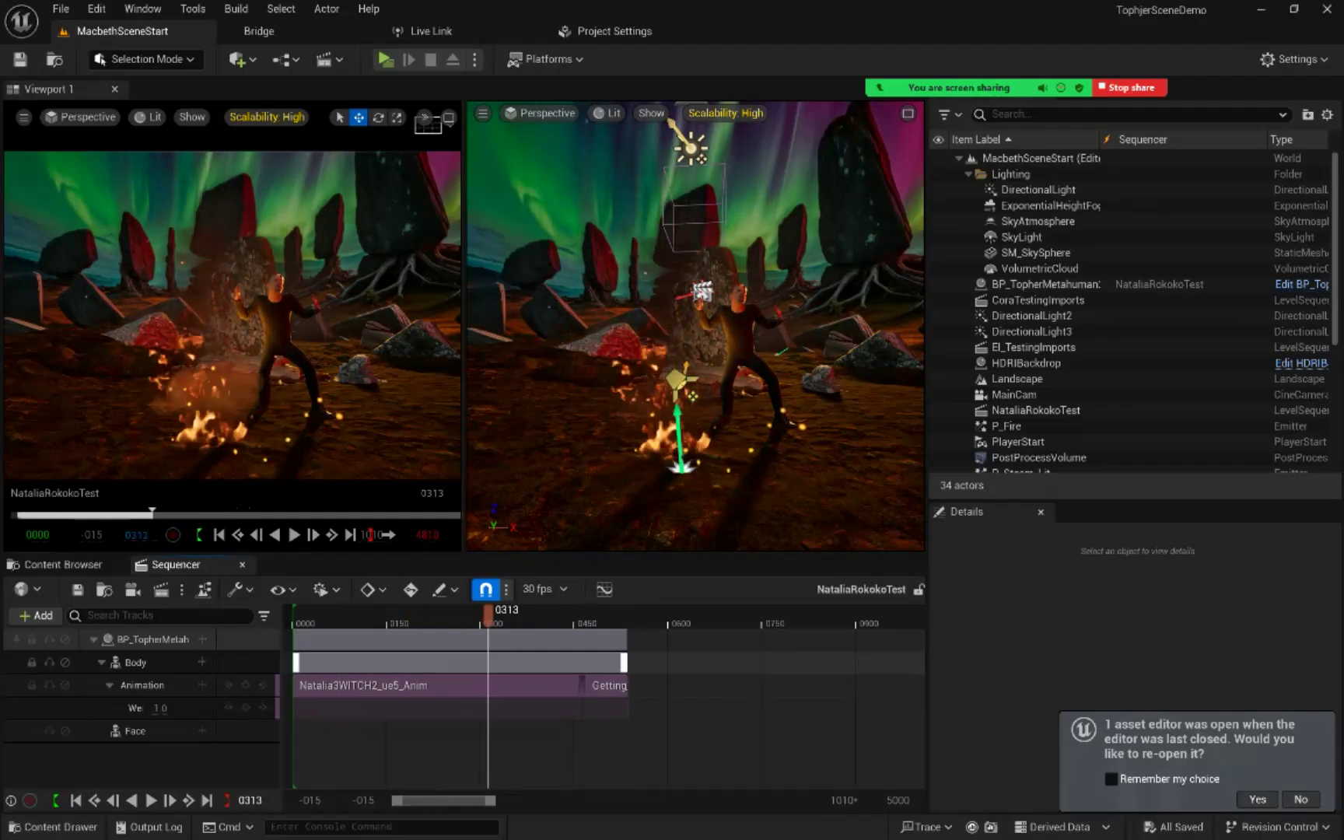
left_click_drag(488, 616, 606, 616)
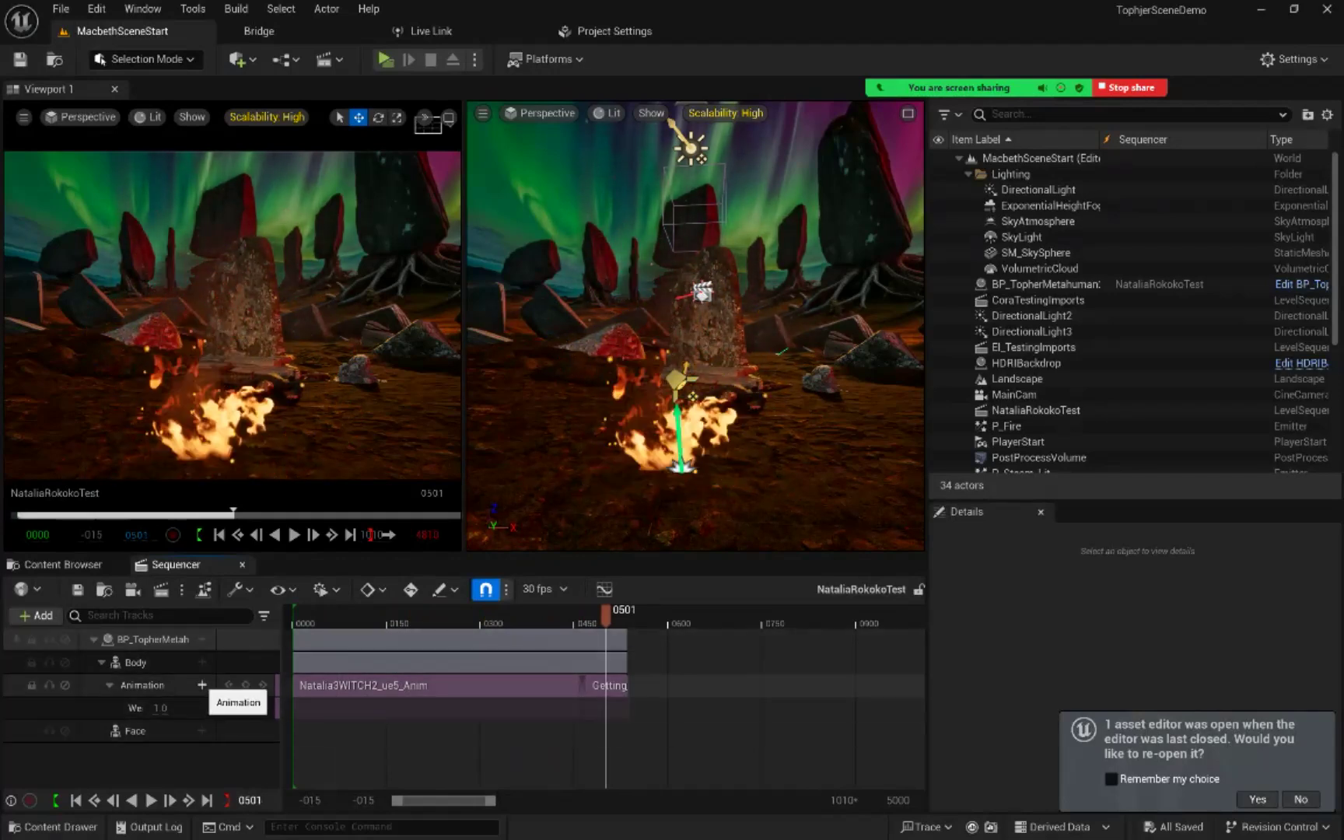
left_click(201, 686)
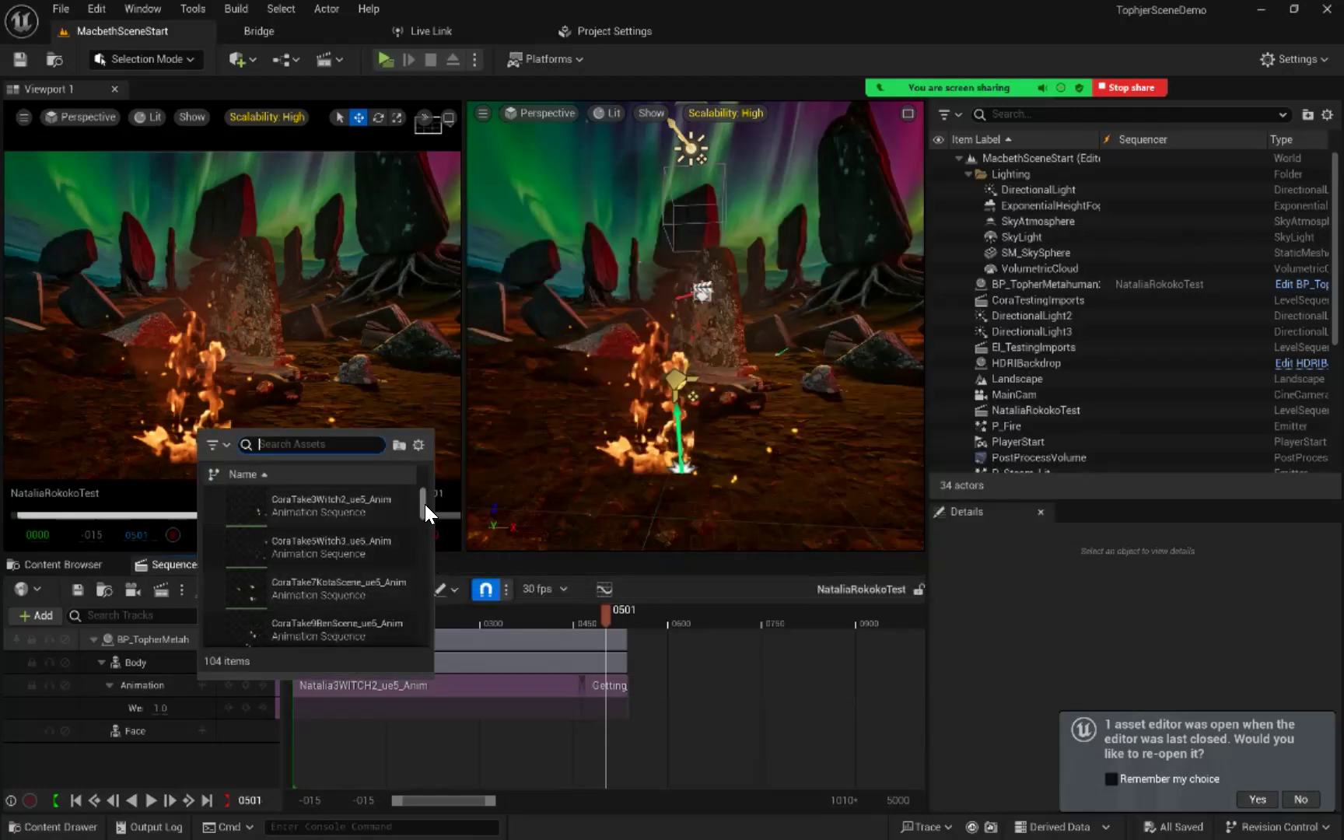
scroll(420, 506, "down", 3)
scroll(416, 510, "up", 3)
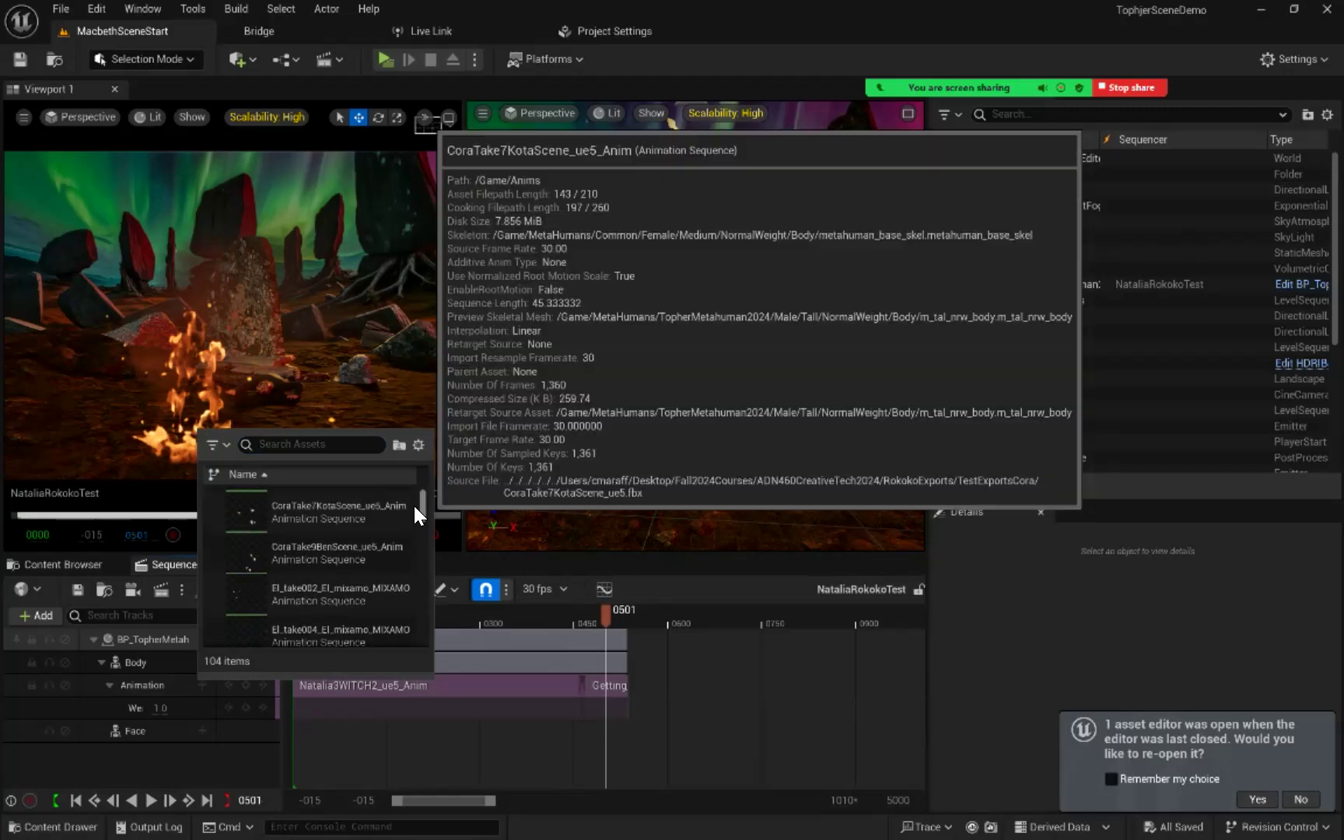
scroll(420, 522, "down", 3)
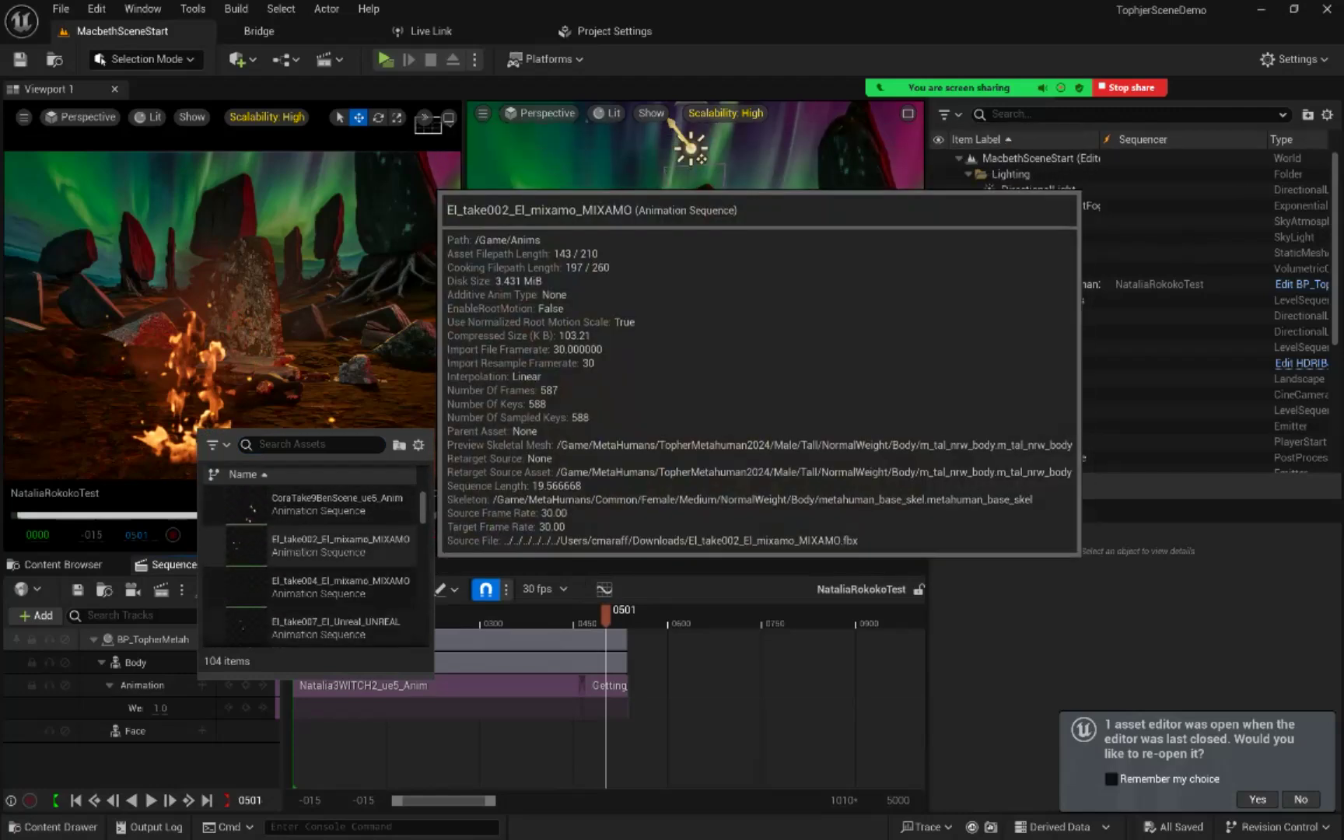
scroll(403, 554, "down", 1)
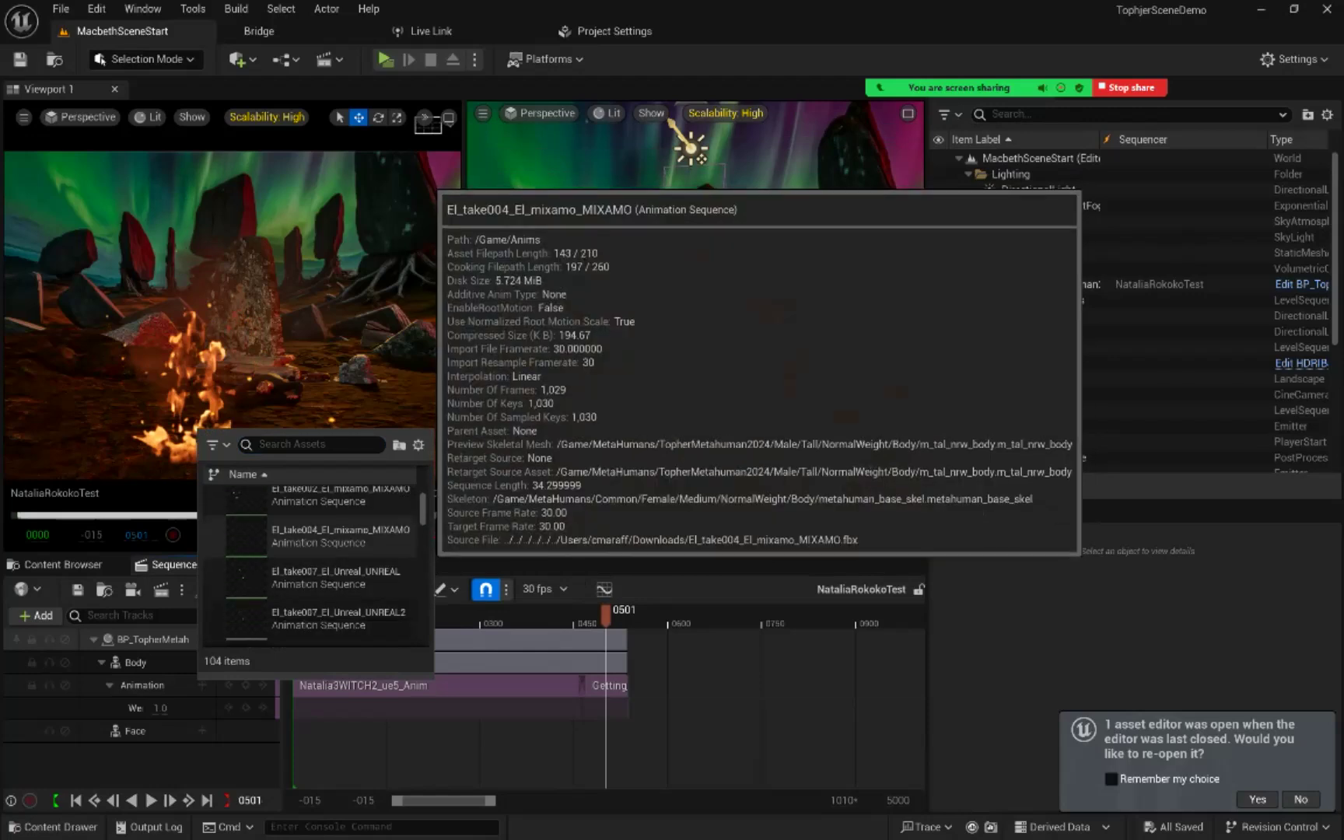
scroll(403, 548, "up", 4)
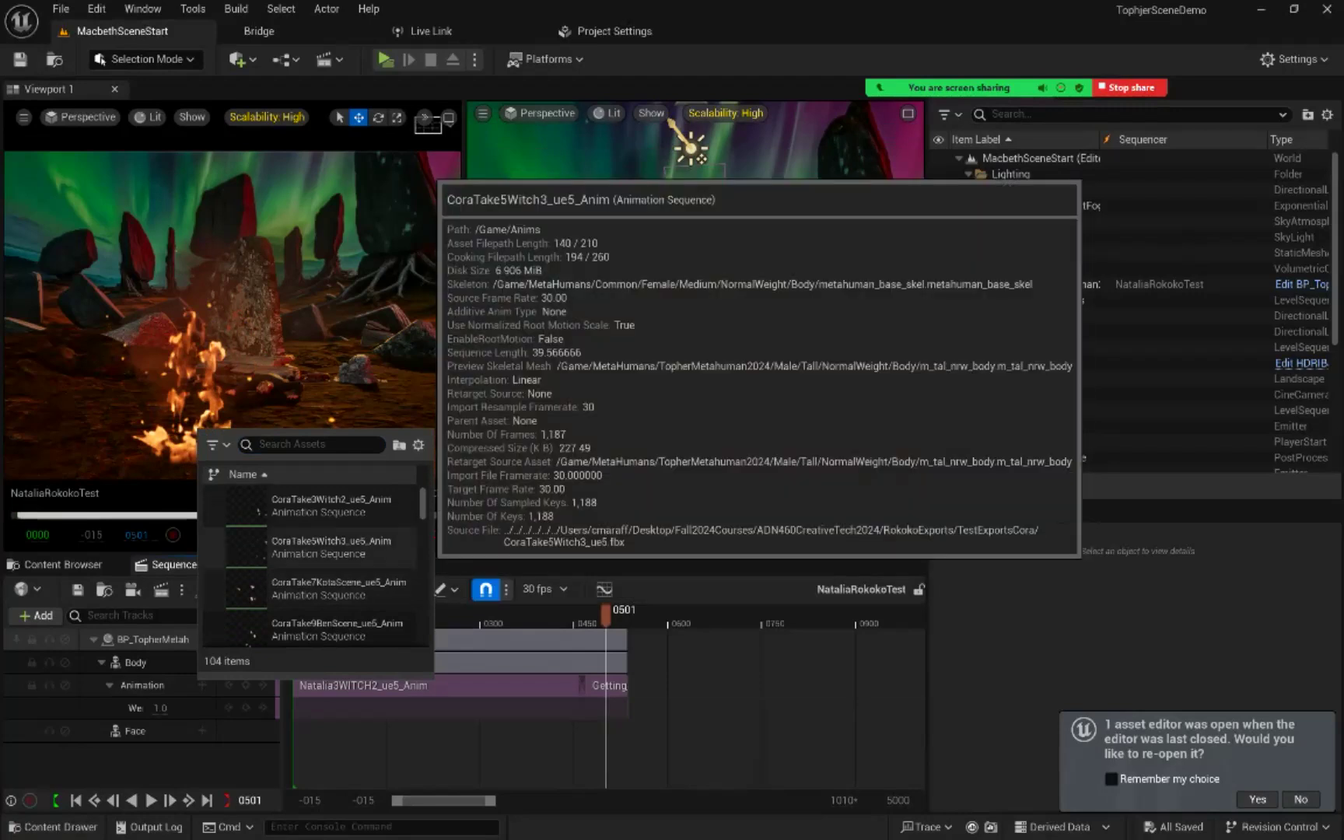
Step: Add the CoraTake5Witch3_ue5_Anim clip to the Metahuman's body animation track at frame 545
left_click_drag(606, 615, 633, 616)
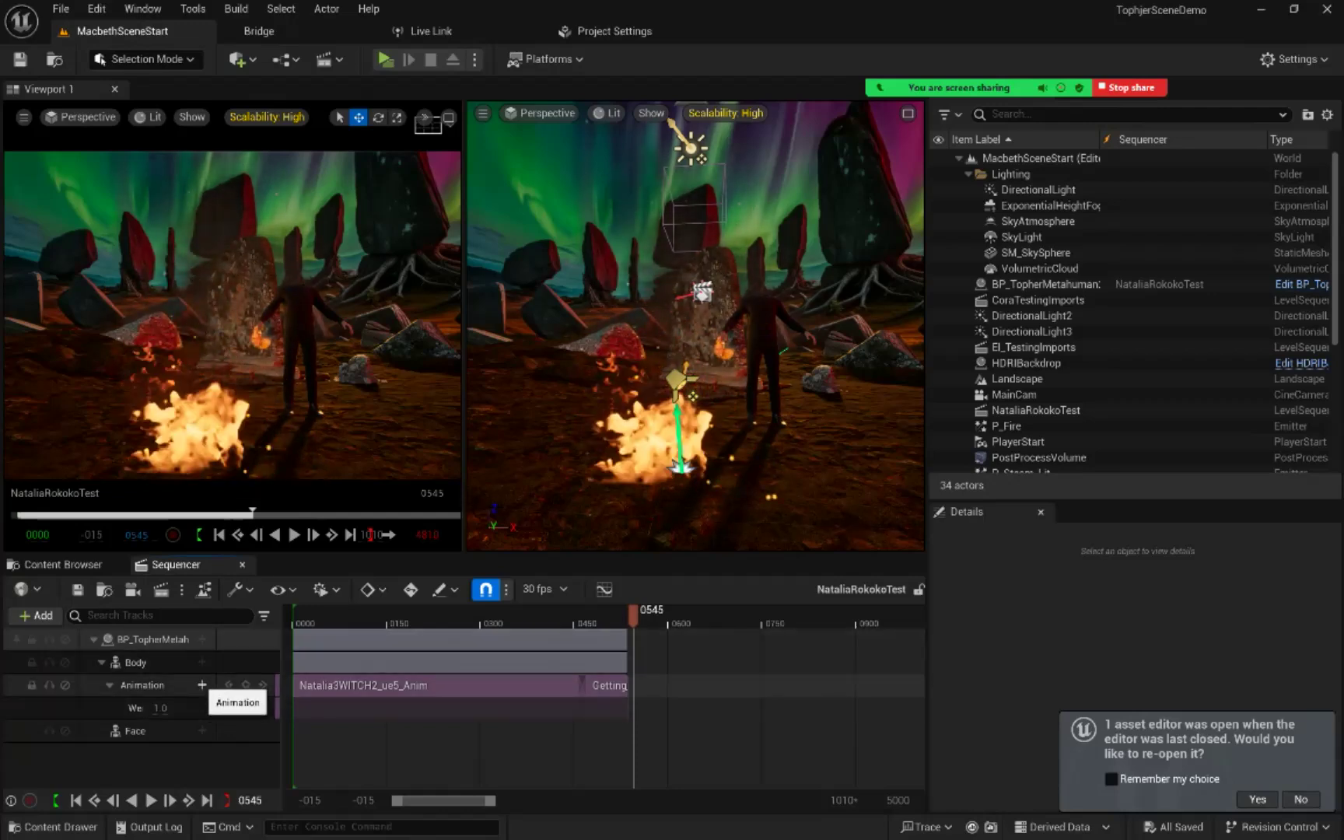
left_click(201, 685)
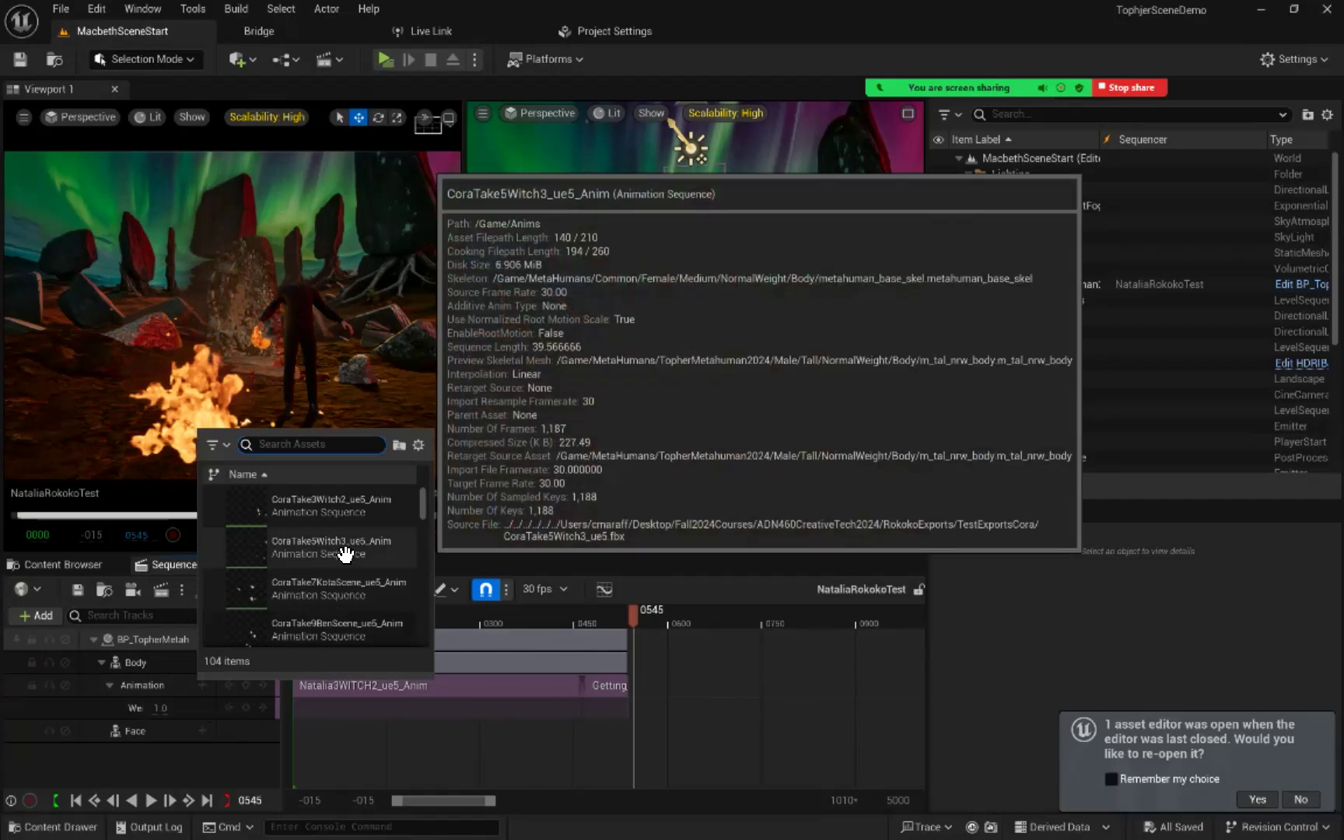
left_click(331, 547)
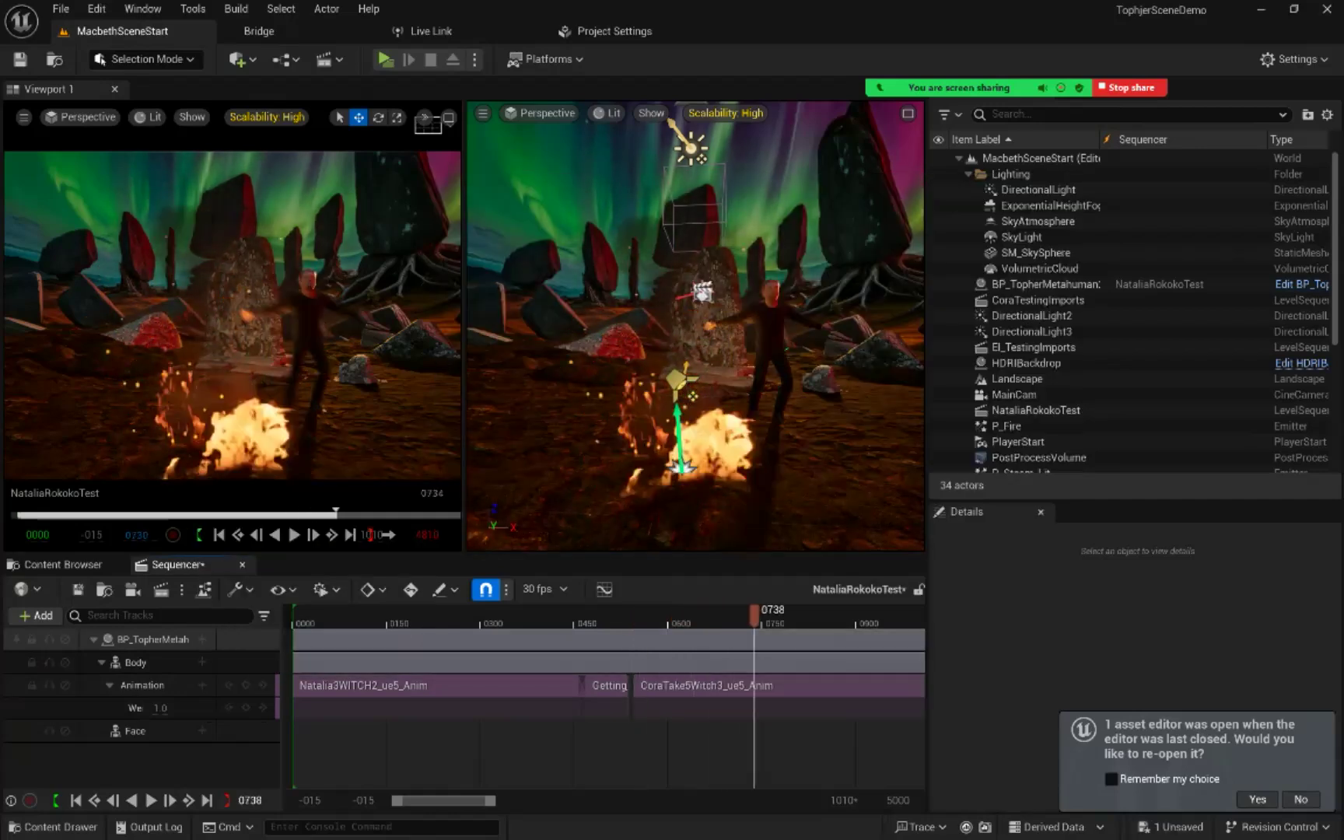
Step: Find the crouching pose in the CoraTake5Witch3_ue5_Anim clip and trim the clip's start to frame 773
left_click_drag(790, 616, 763, 615)
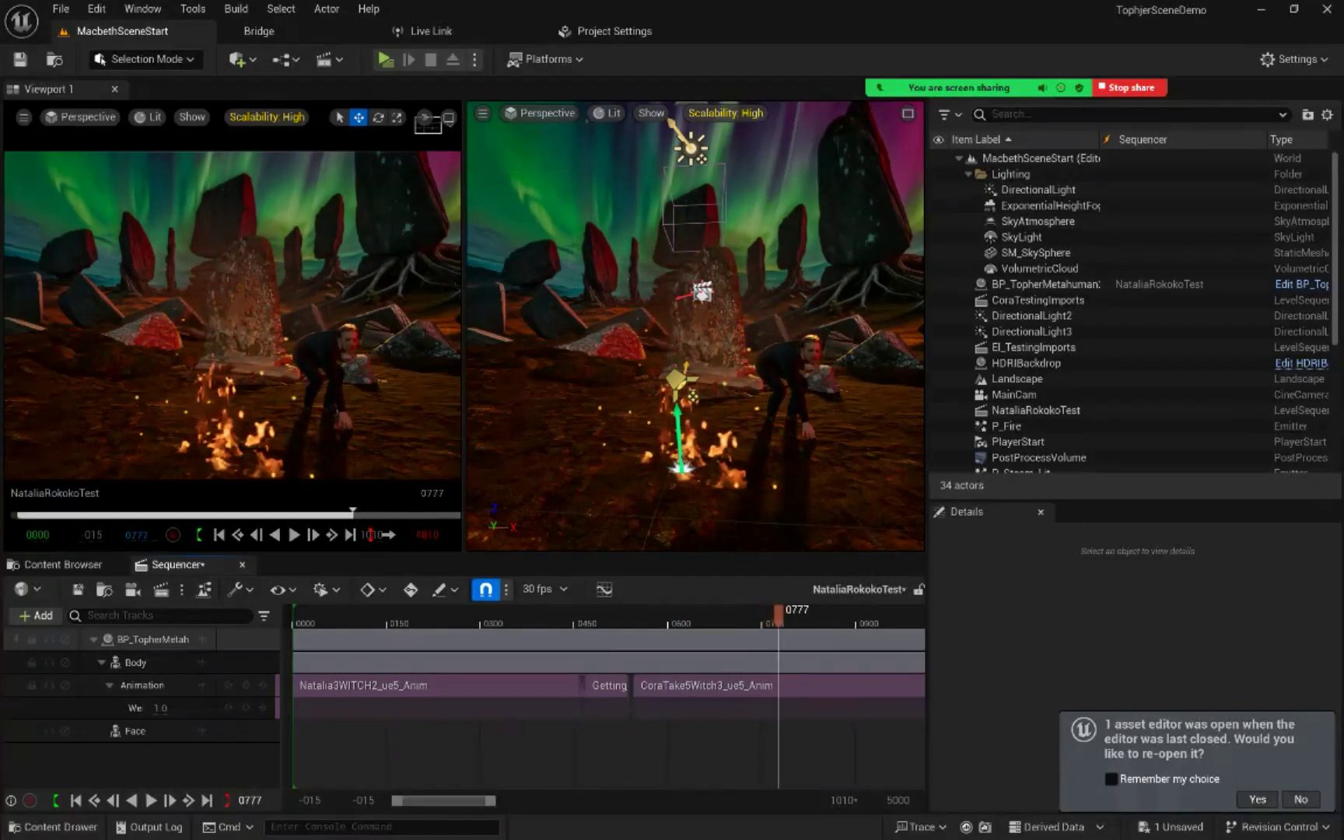
mouse_move(769, 616)
left_mouse_down()
mouse_move(627, 615)
mouse_move(782, 615)
mouse_move(763, 615)
left_mouse_up()
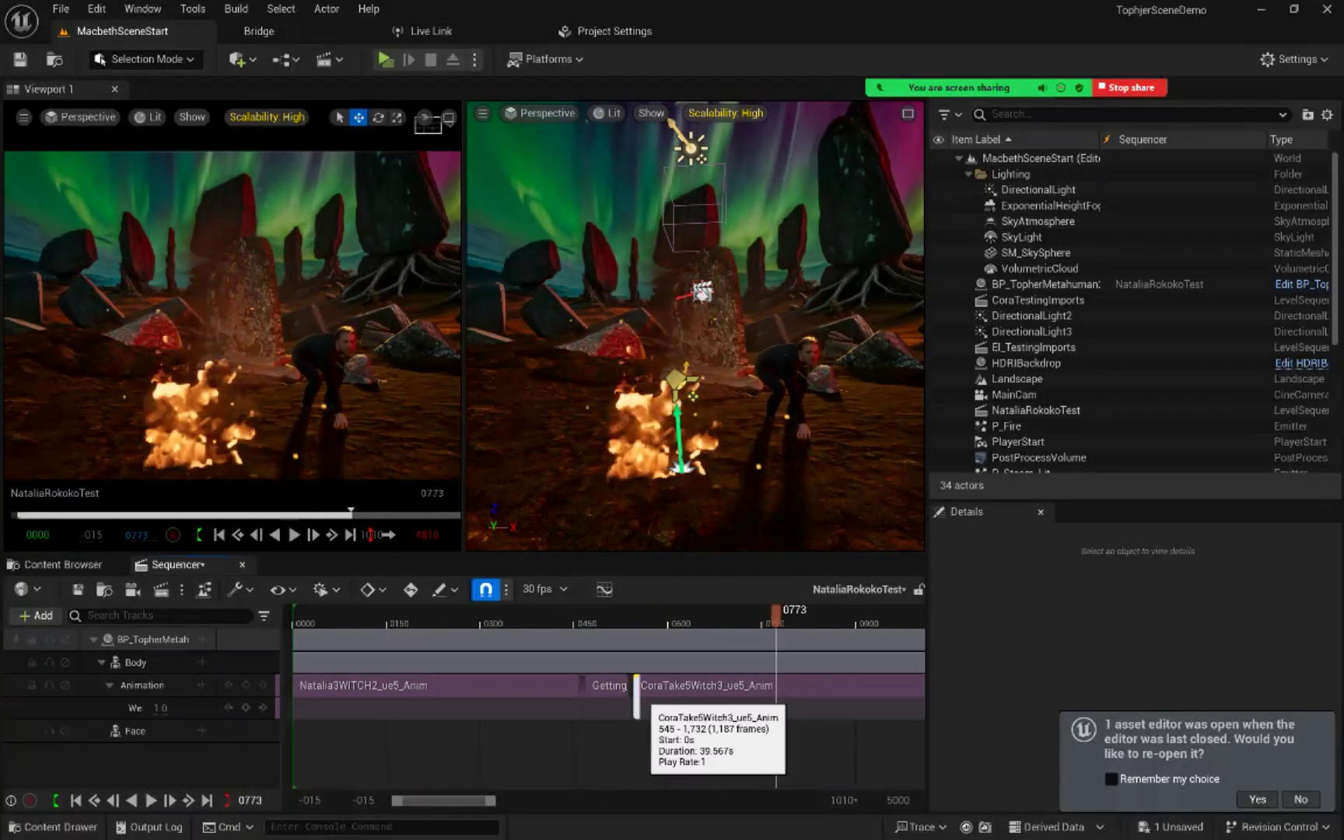
left_click_drag(636, 691, 778, 692)
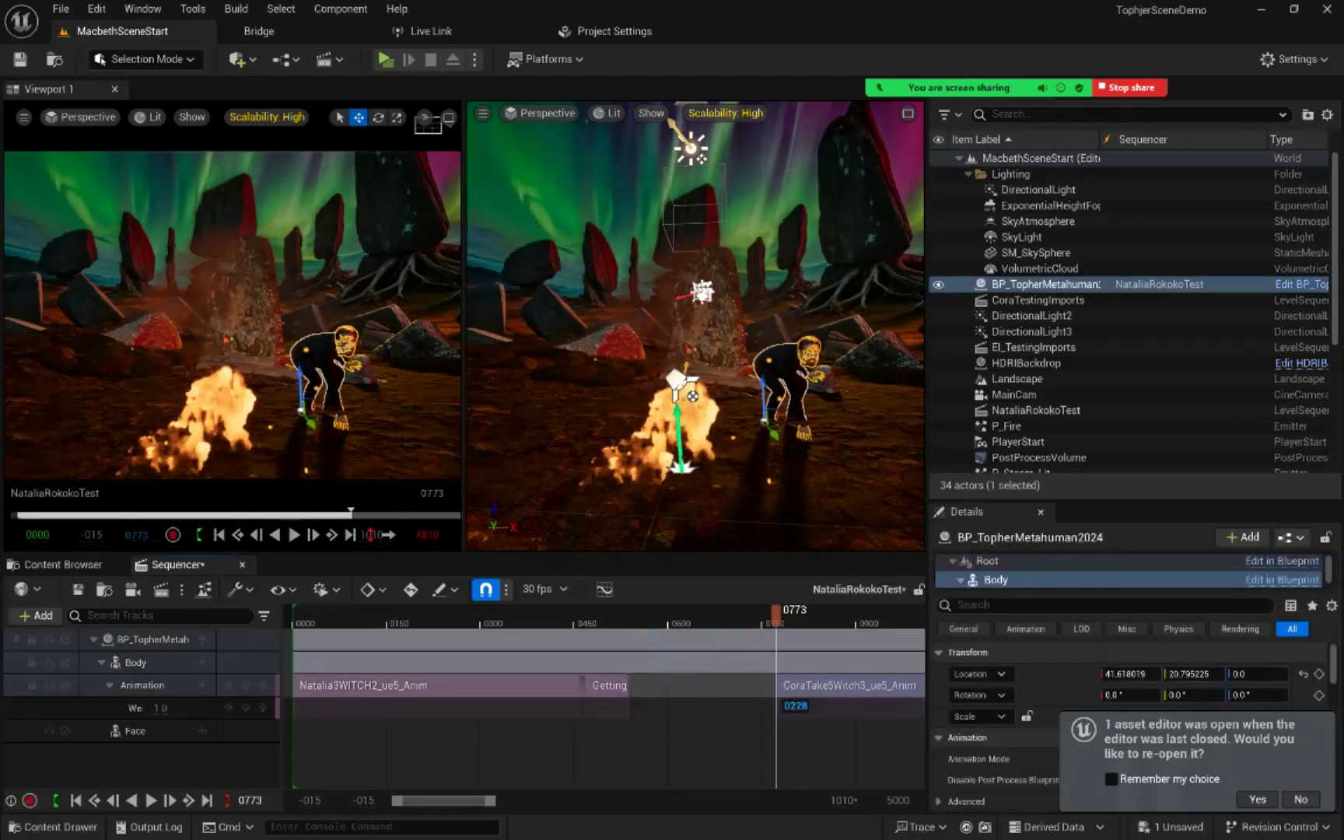
Step: Move the trimmed CoraTake5Witch3_ue5_Anim clip to start at frame 529, overlapping the end of the preceding clip by 7 frames
left_click_drag(776, 614, 624, 614)
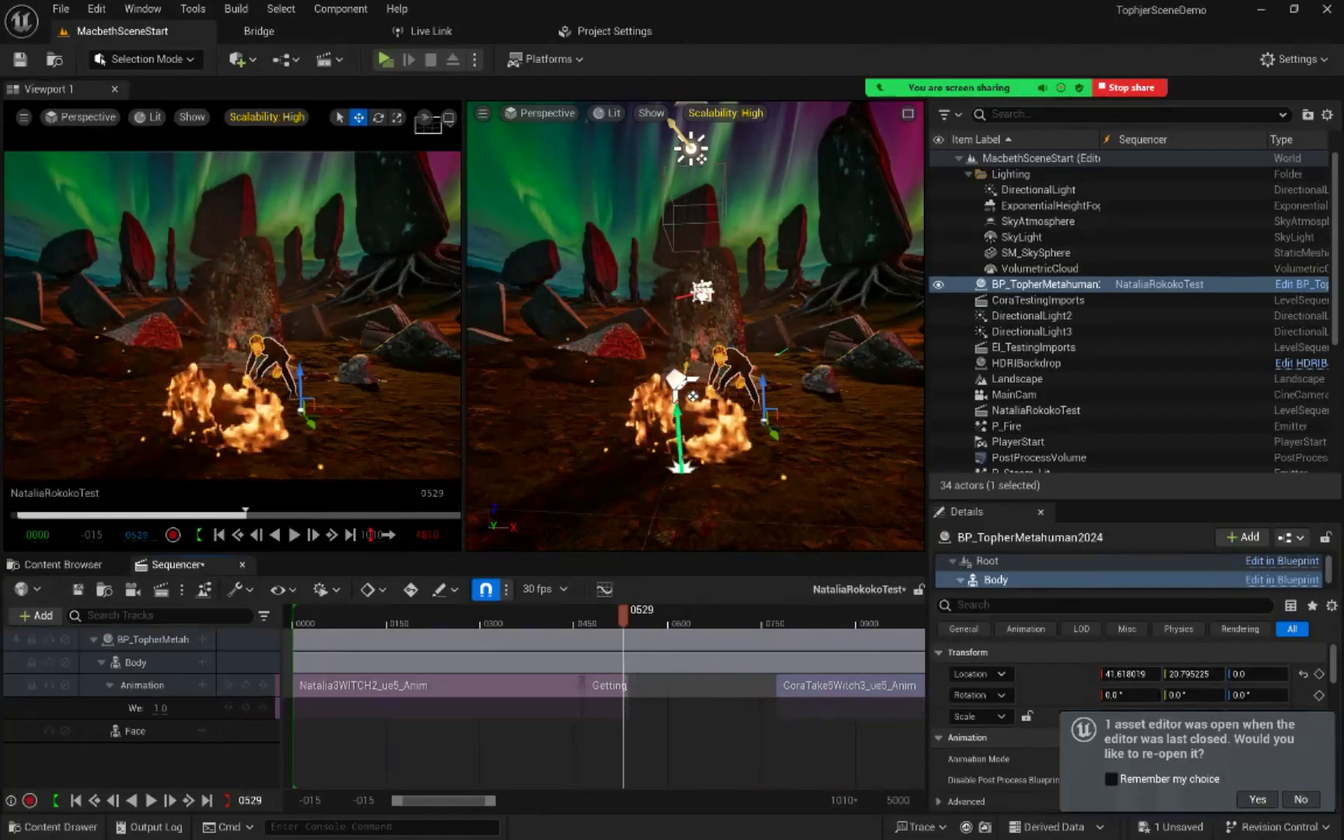
left_click_drag(777, 684, 744, 685)
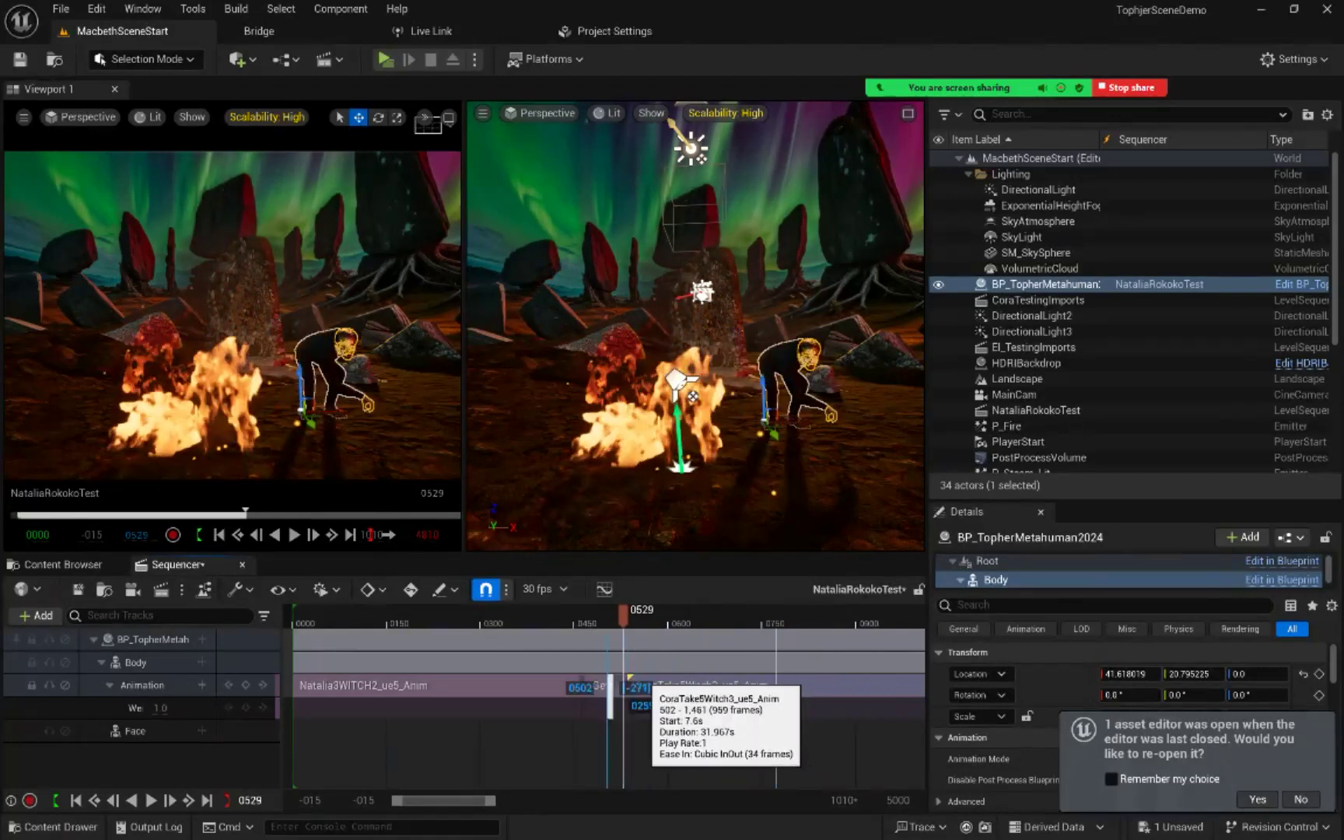
left_click_drag(630, 696, 627, 704)
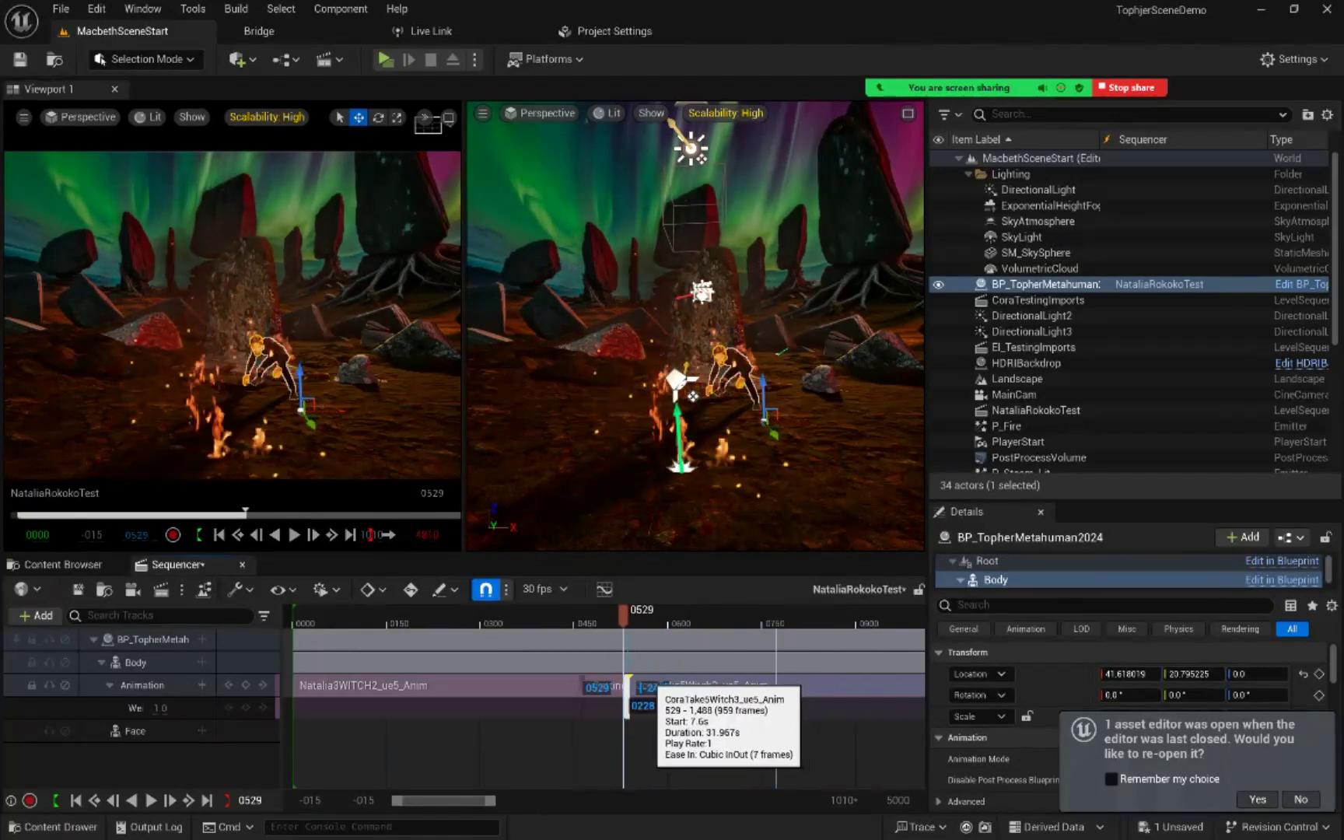
Step: Match the CoraTake5Witch3_ue5_Anim clip to the pelvis bone in the previous clip, with pitch and roll rotation matching enabled
left_click_drag(490, 801, 430, 800)
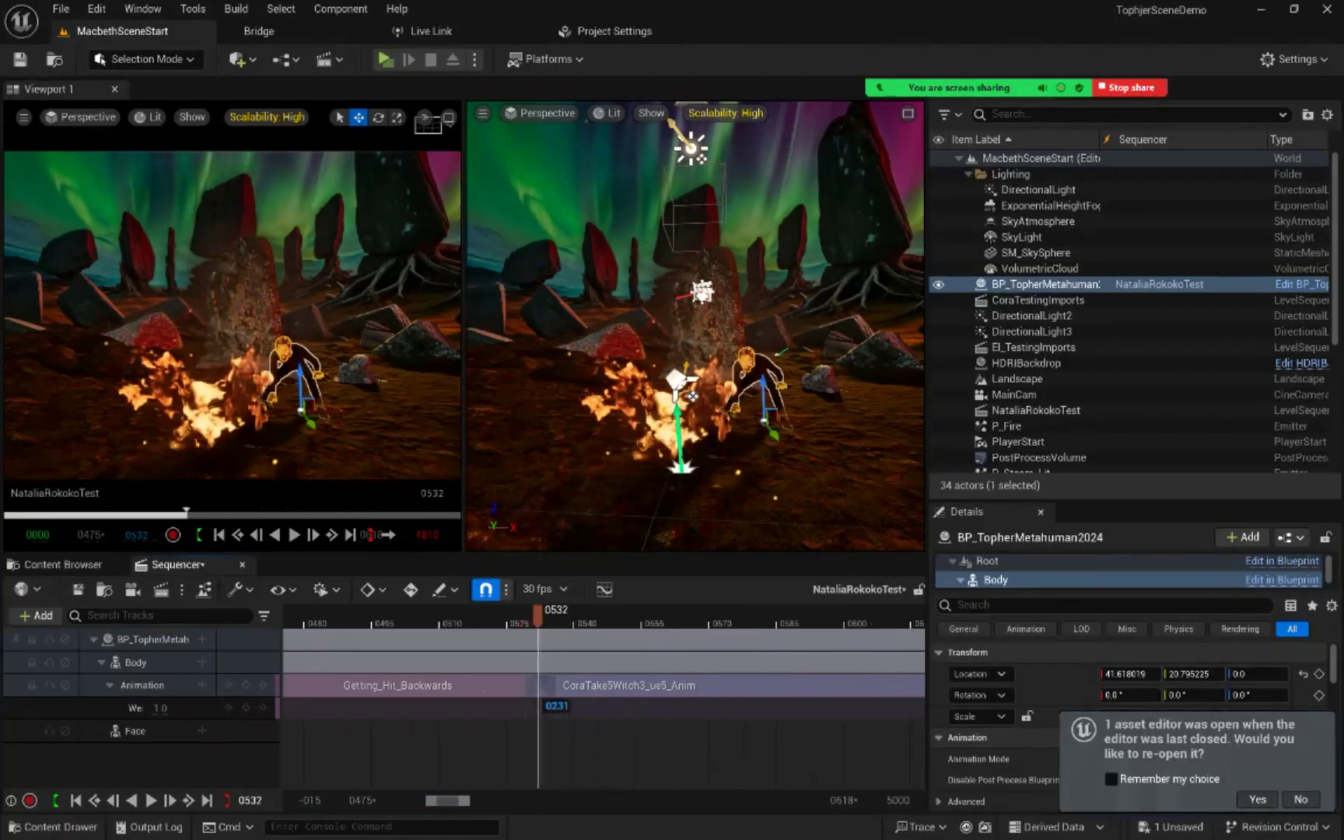
mouse_move(556, 615)
left_mouse_down()
mouse_move(513, 616)
mouse_move(578, 615)
left_mouse_up()
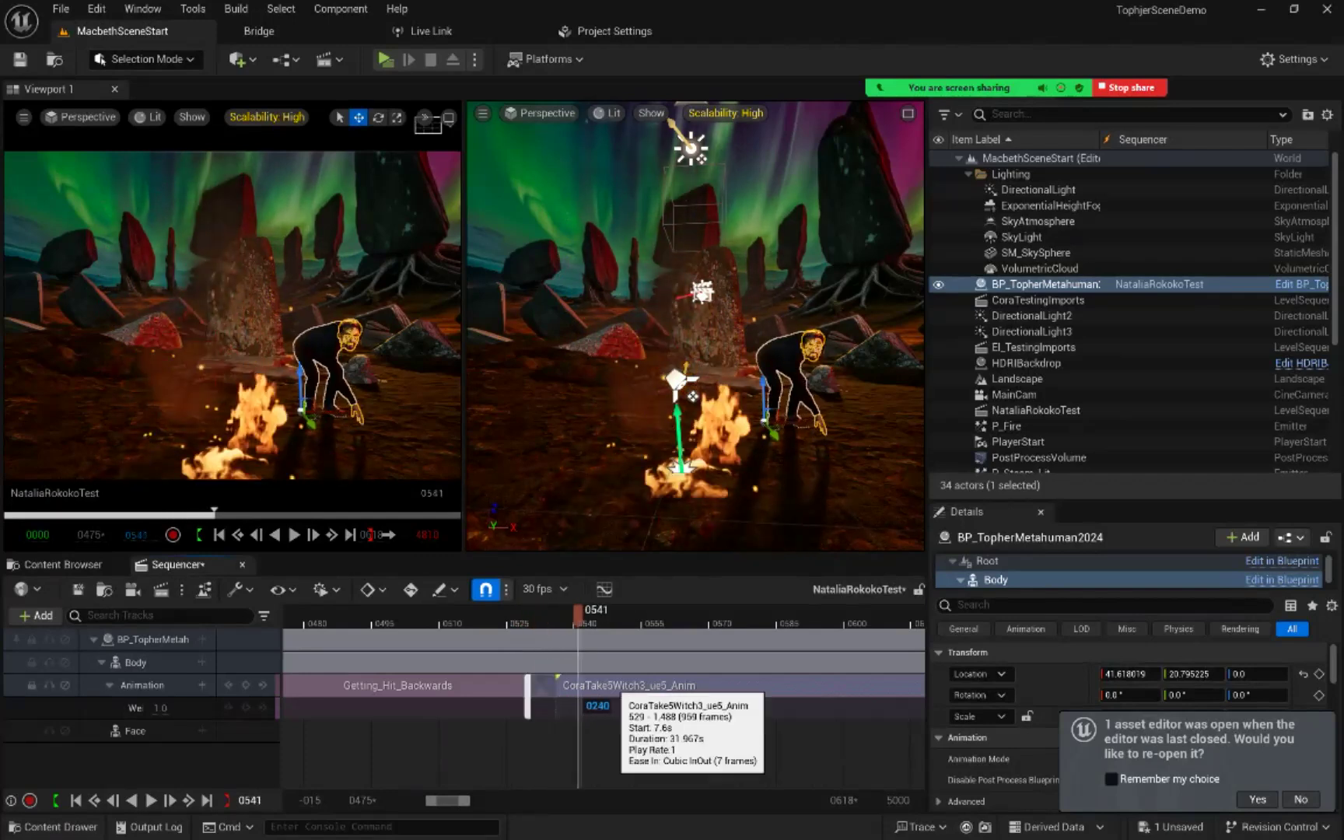
right_click(614, 685)
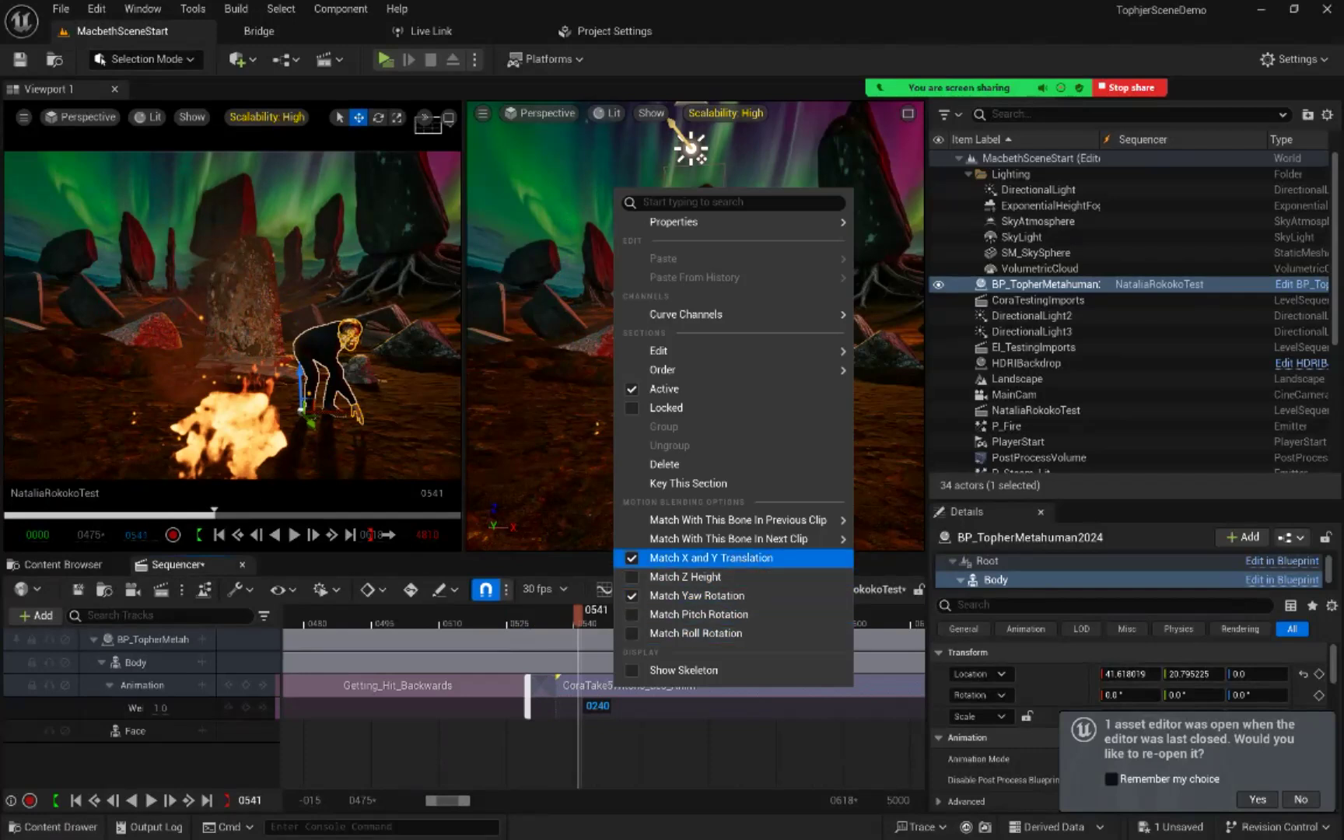
mouse_move(770, 520)
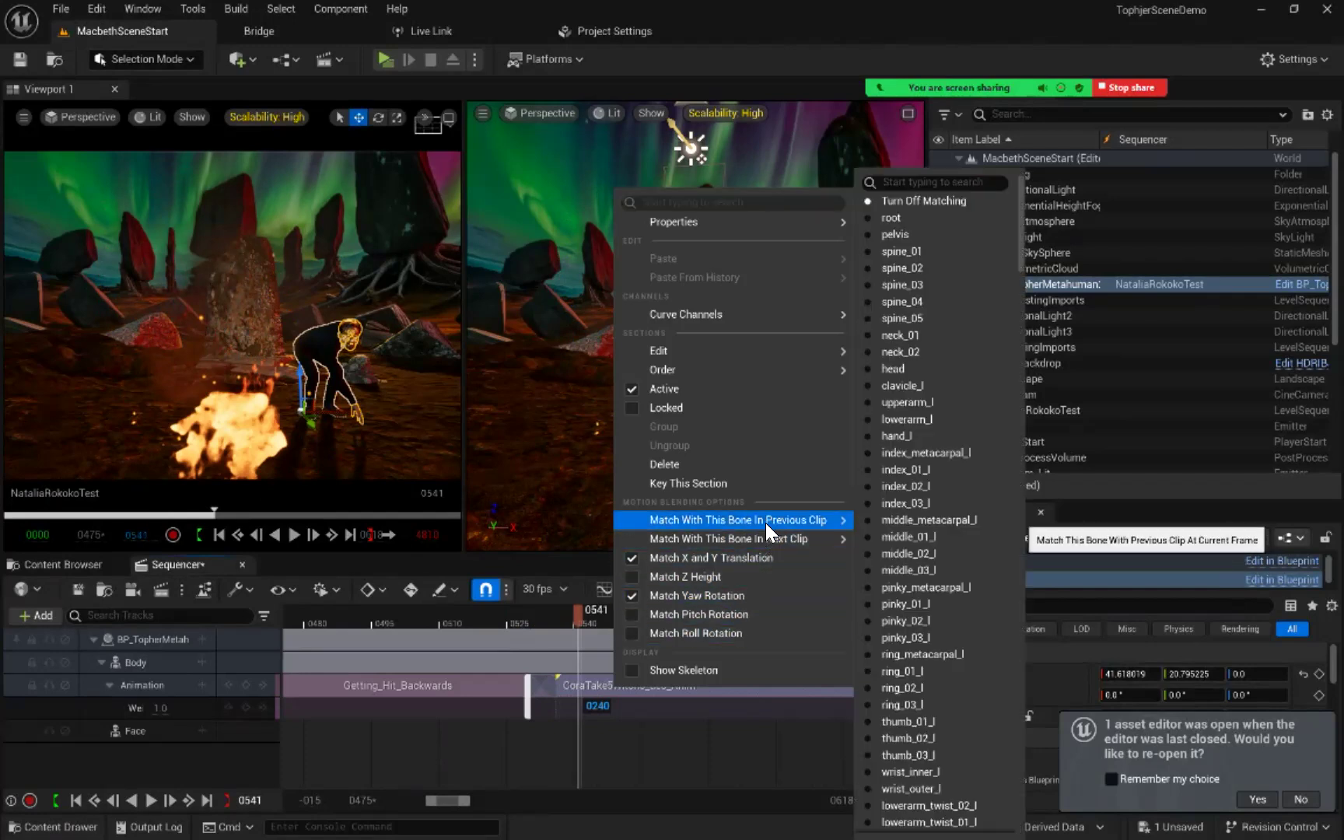
left_click(882, 240)
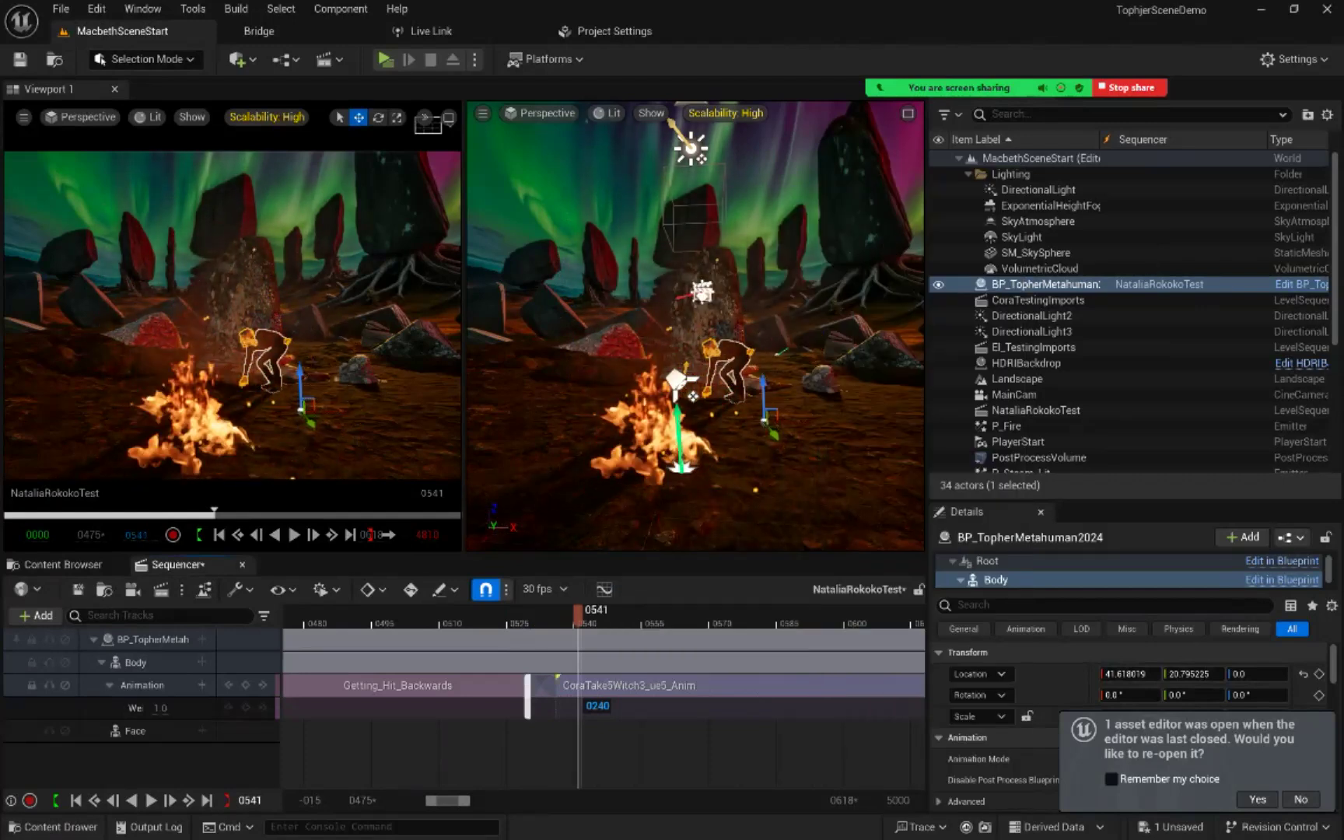
right_click(640, 686)
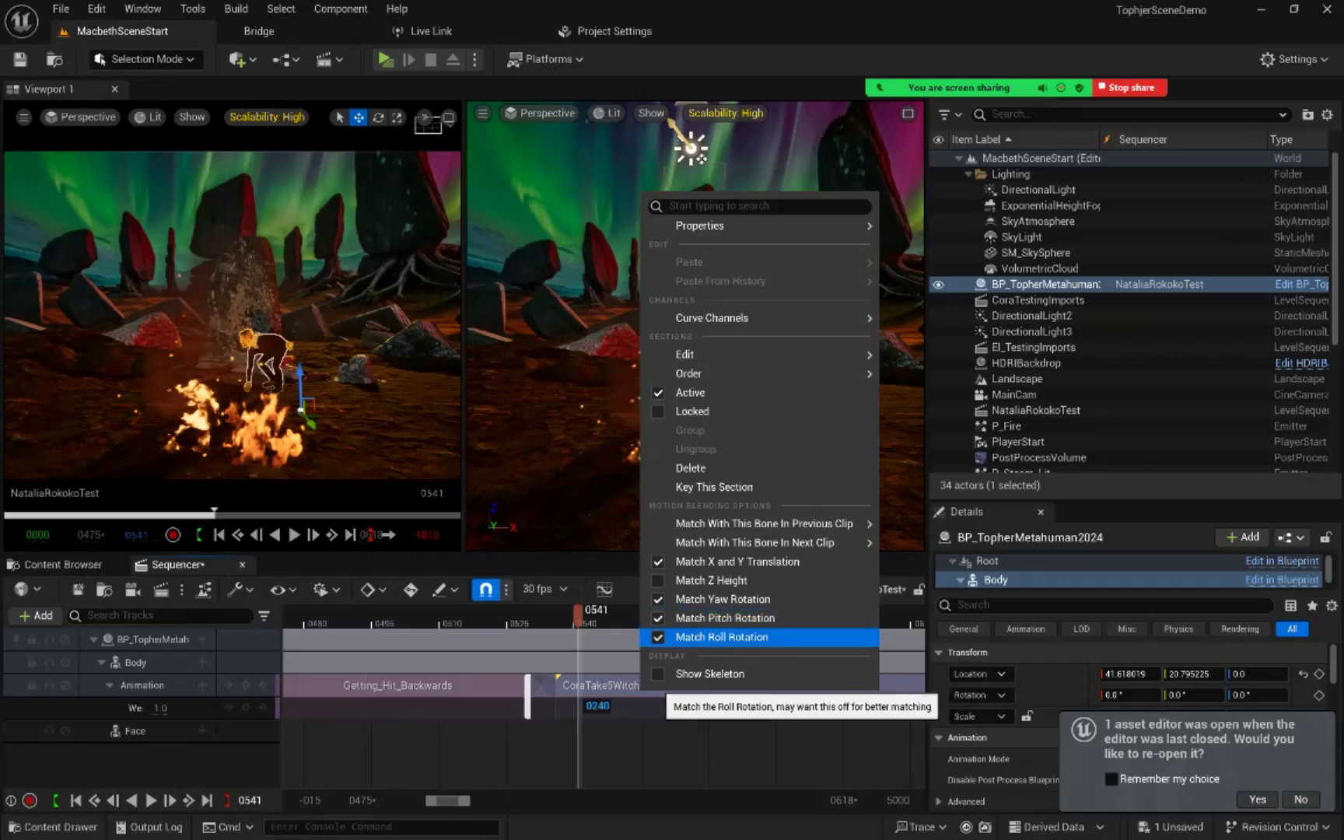
Step: Review the blended transition from Getting_Hit_Backwards into the CoraTake5Witch3_ue5_Anim clip and the motion that follows
left_click_drag(578, 615, 655, 685)
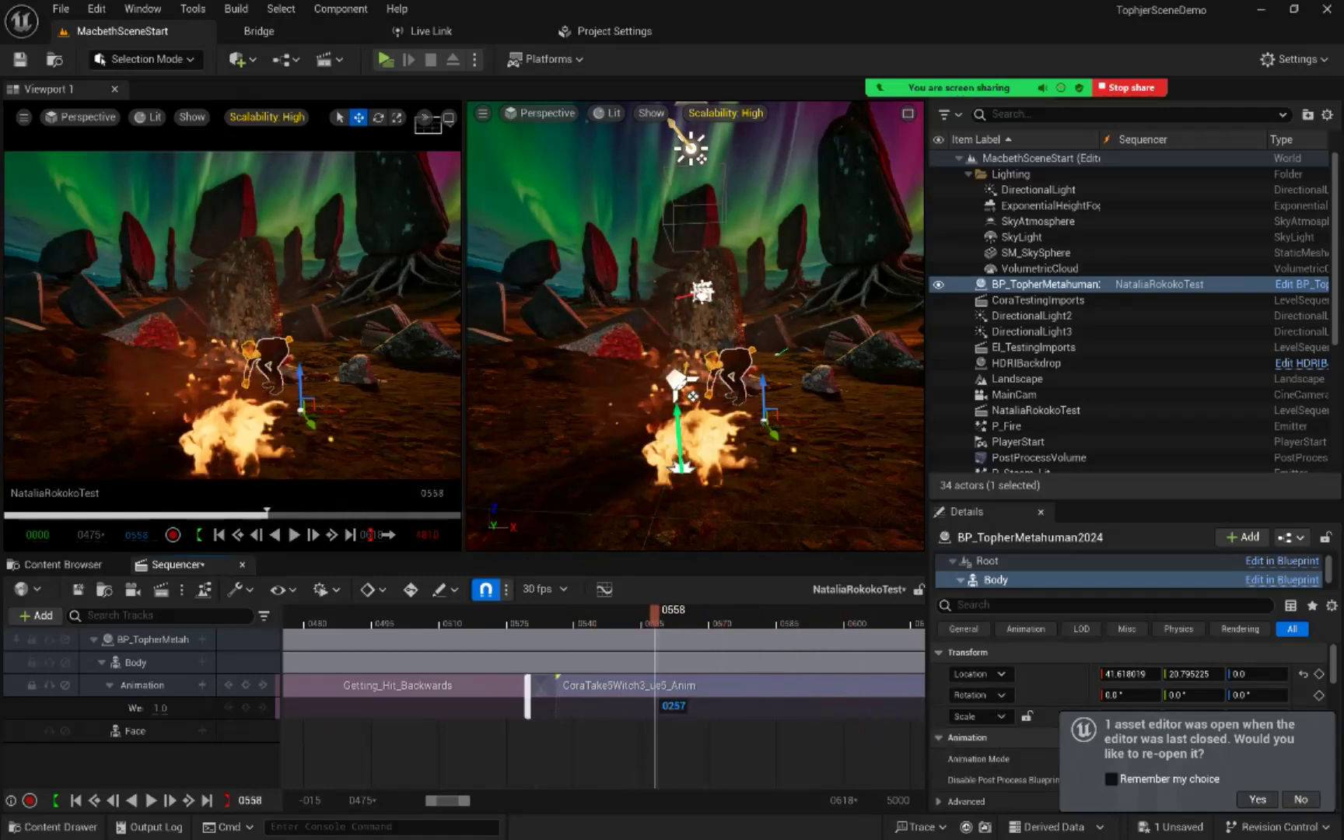
left_click_drag(464, 800, 519, 800)
left_click_drag(346, 615, 524, 615)
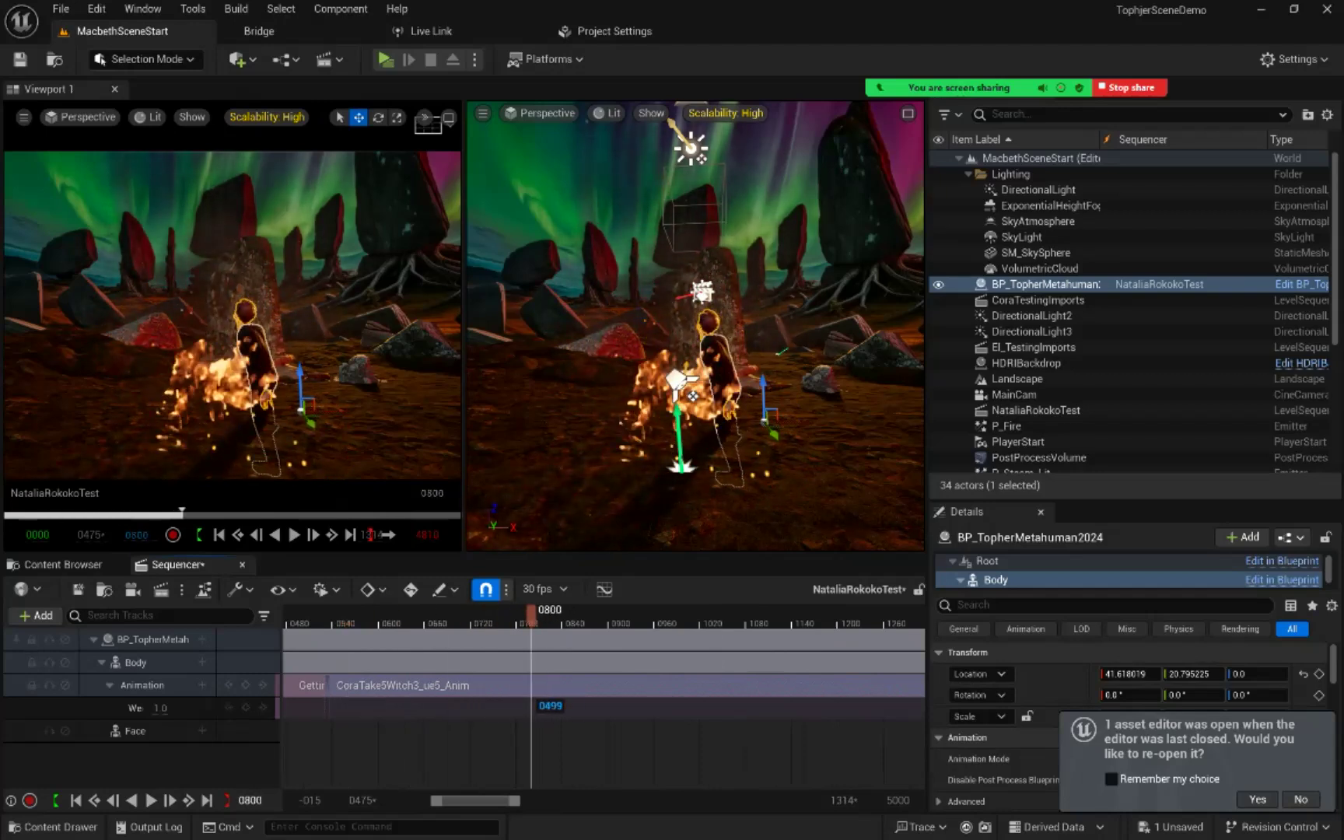
left_click_drag(531, 616, 396, 617)
left_click_drag(476, 801, 436, 800)
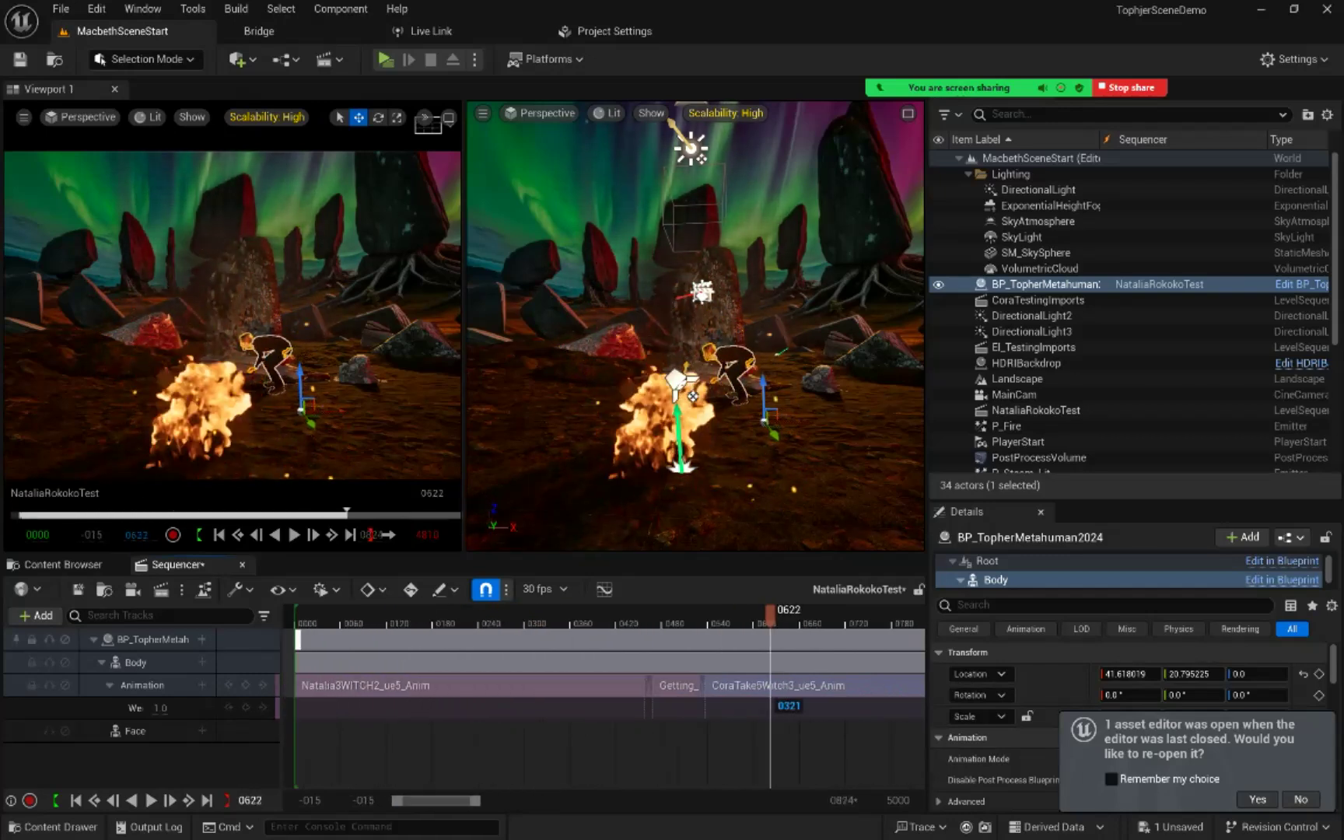
Step: Return the playhead to the start of the sequence at frame 0 and save all changes in the project
left_click_drag(770, 616, 642, 615)
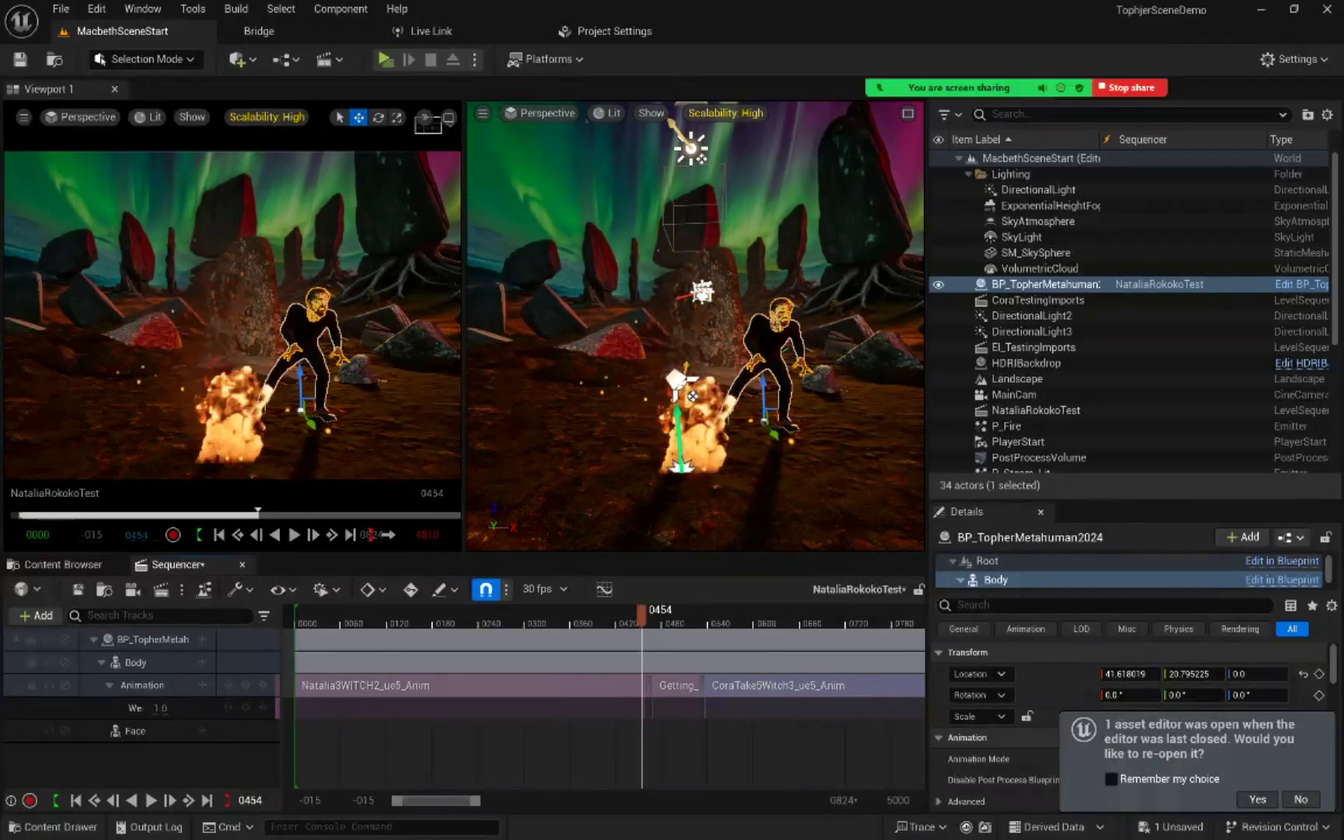
left_click_drag(641, 616, 385, 616)
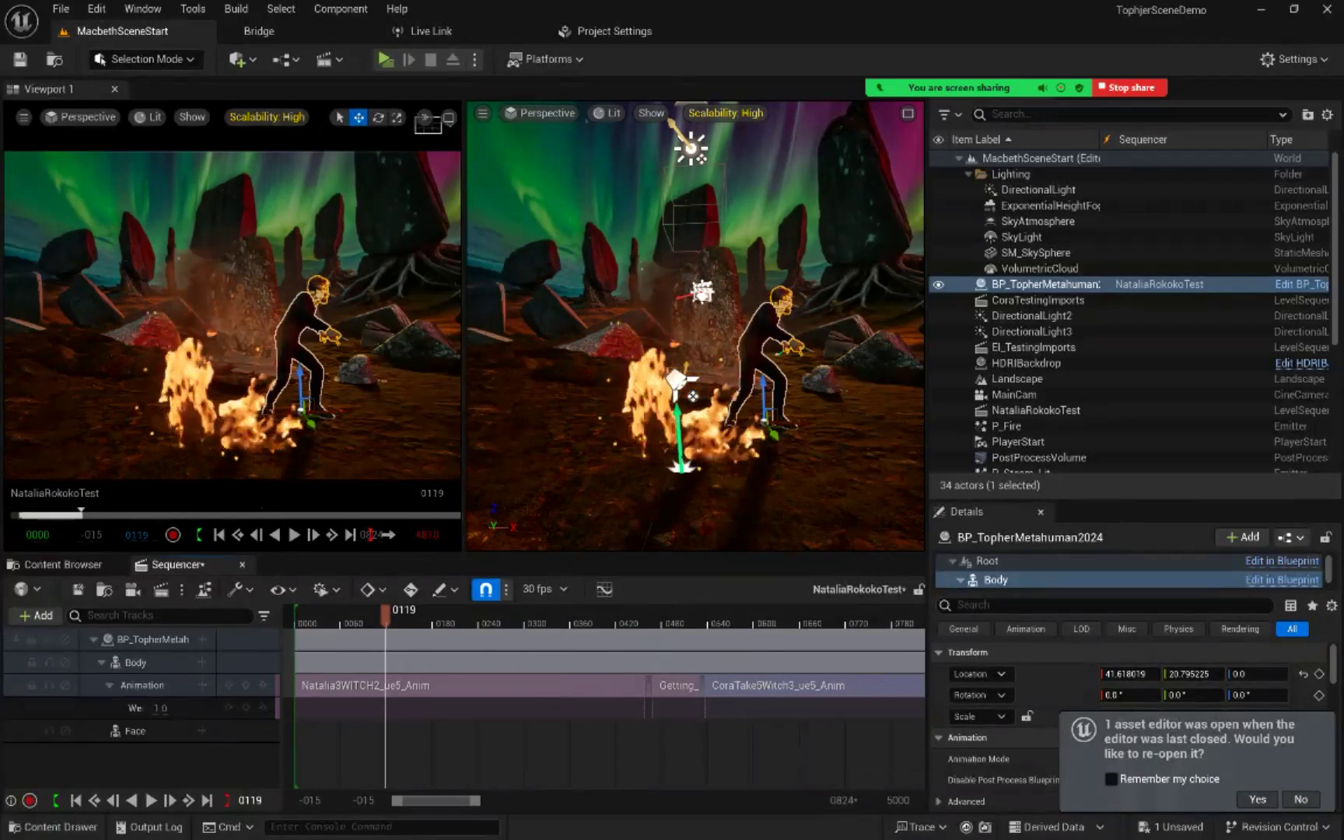
left_click(76, 800)
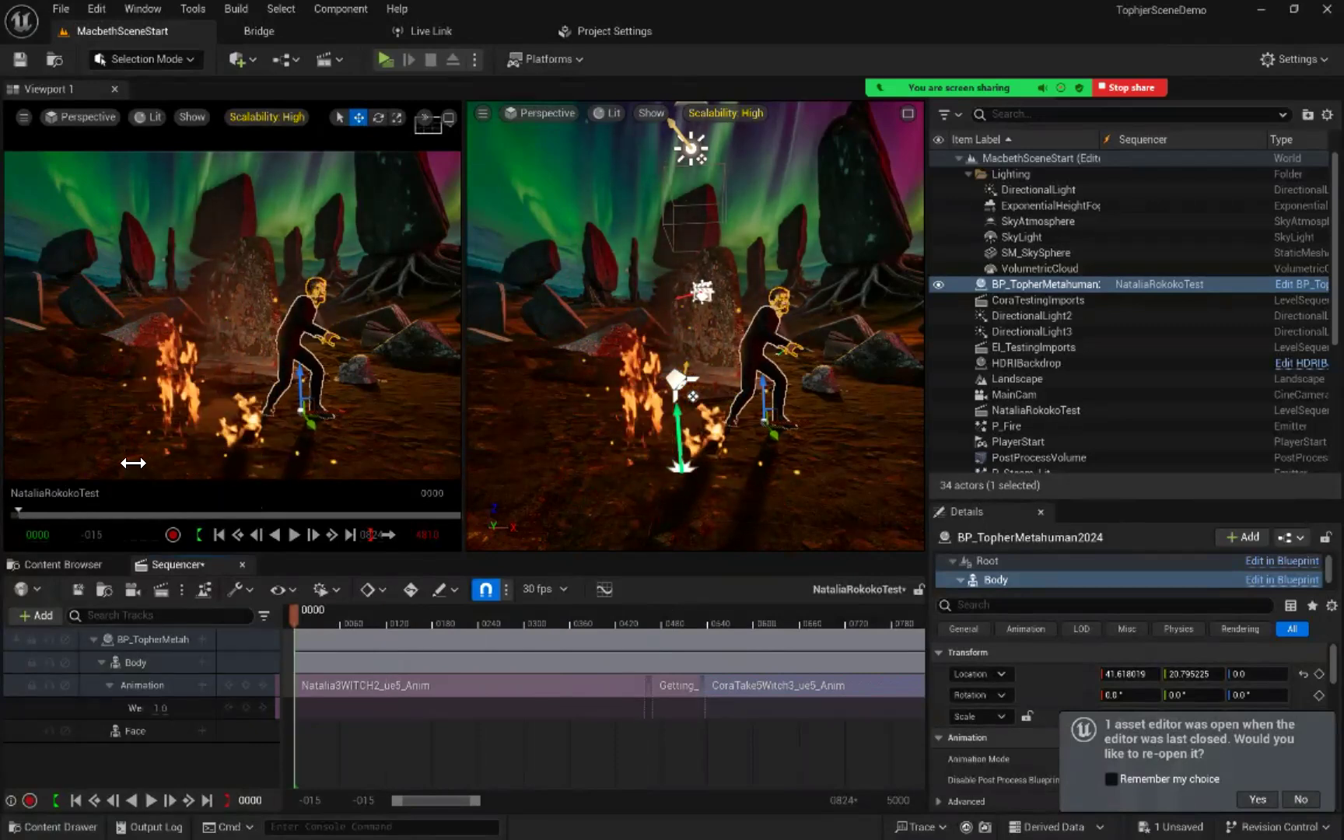
left_click(60, 10)
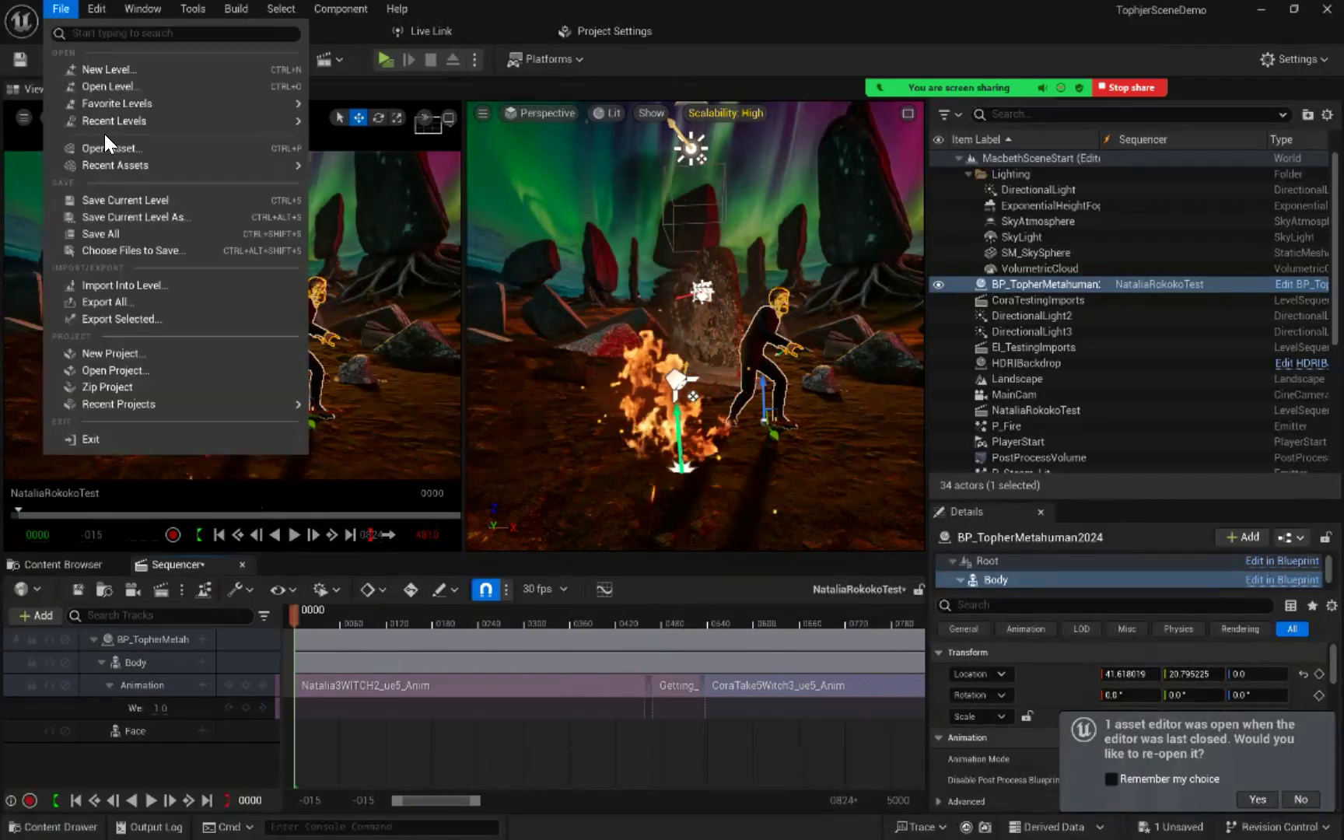
left_click(119, 232)
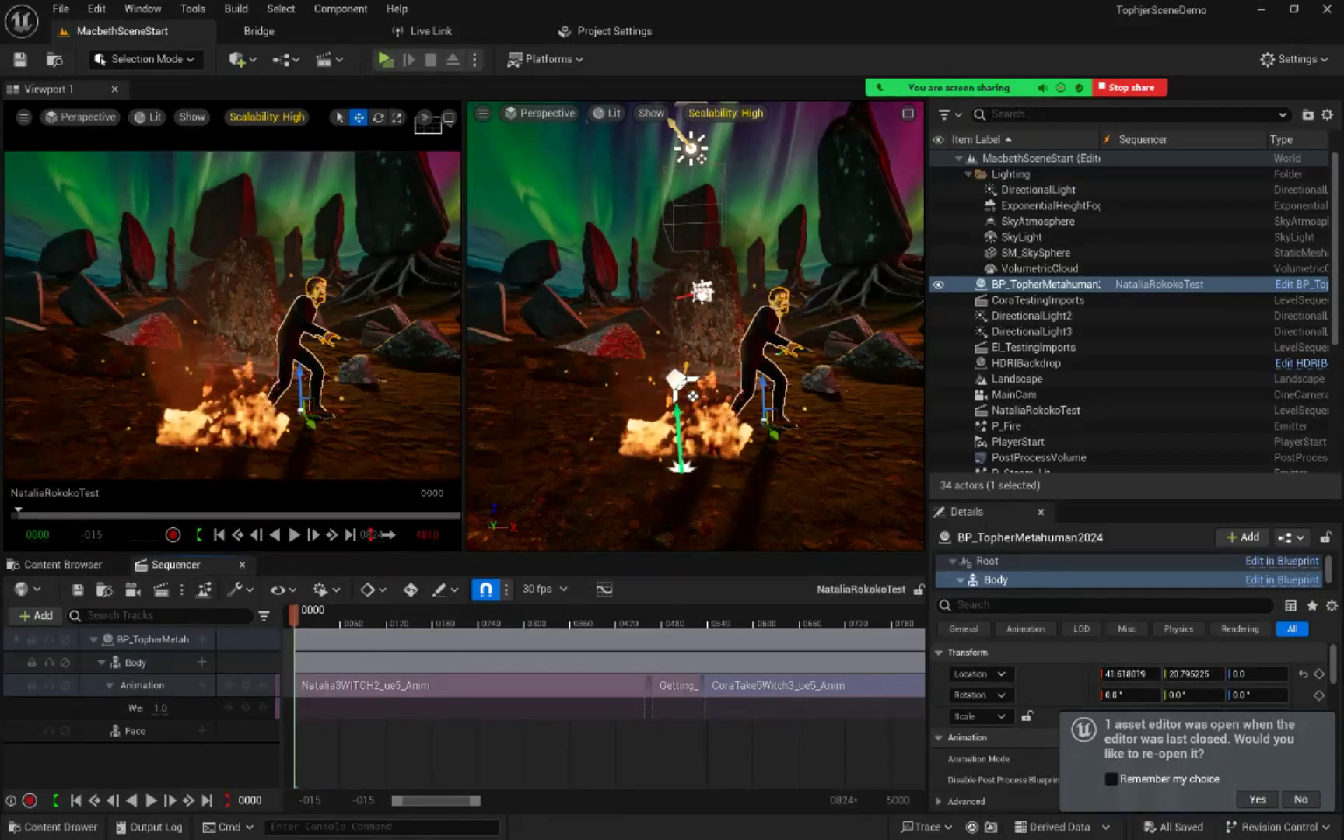
Step: Bake the Metahuman's Body track to MetaHuman_ControlRig with the default baking options, leaving Reduce Keys off with a tolerance of 0.001
right_click(148, 662)
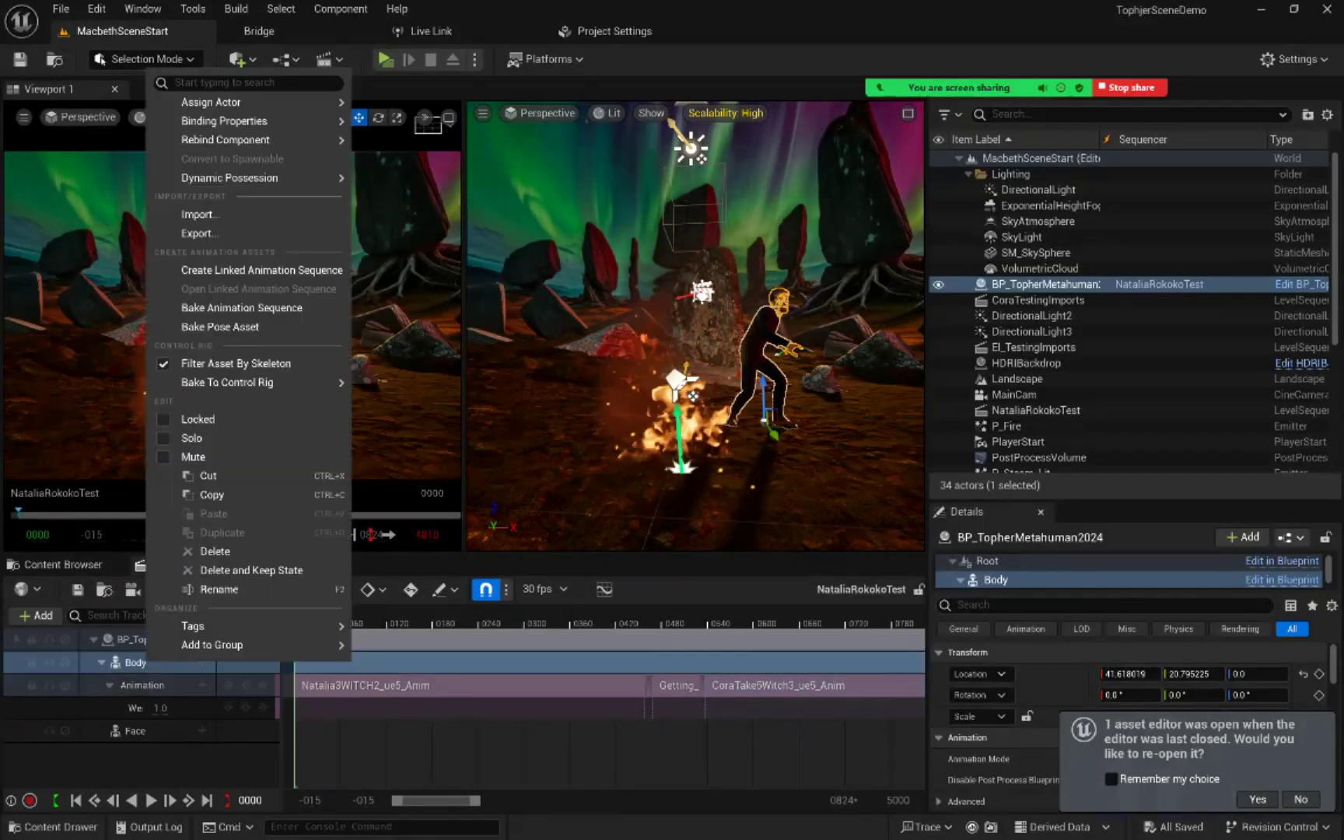
mouse_move(283, 385)
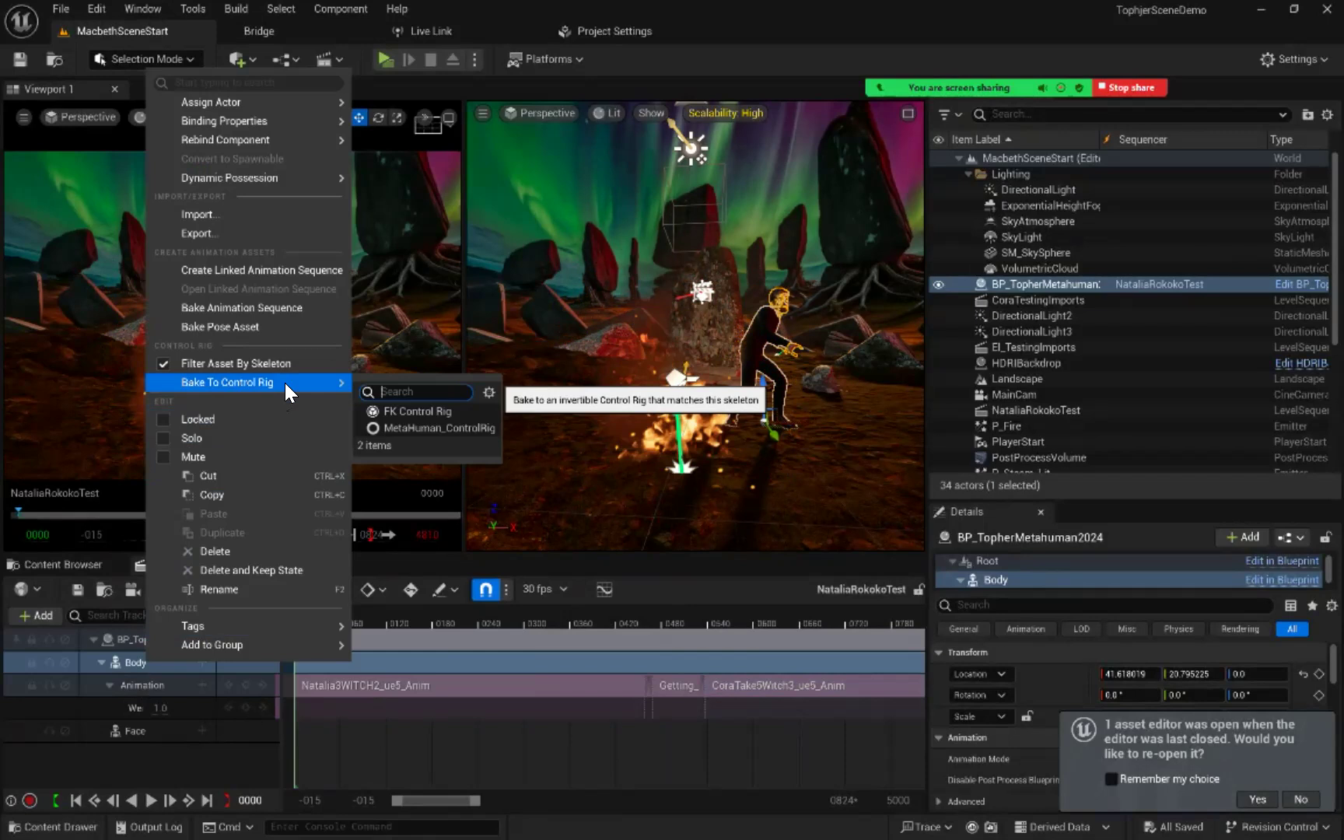
left_click(403, 427)
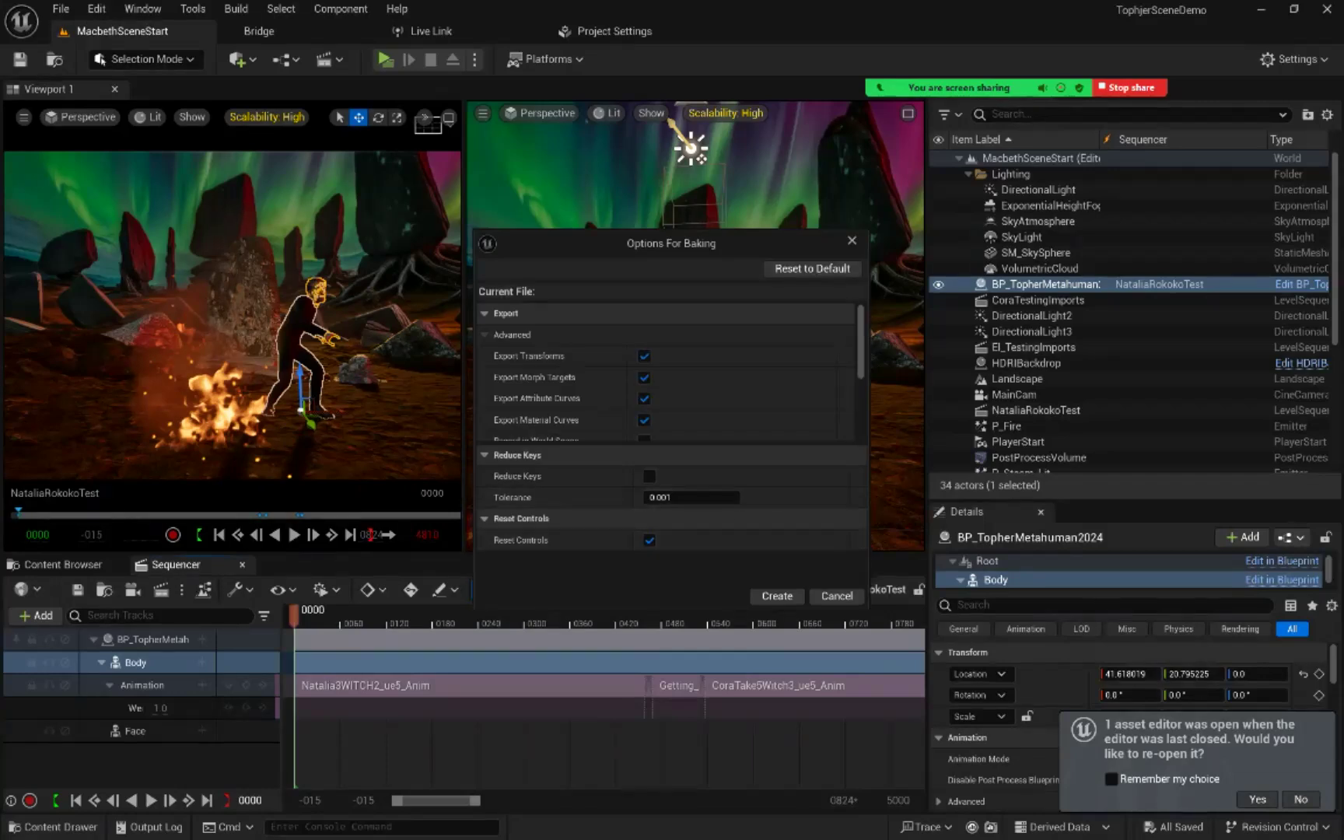
left_click_drag(727, 610, 701, 723)
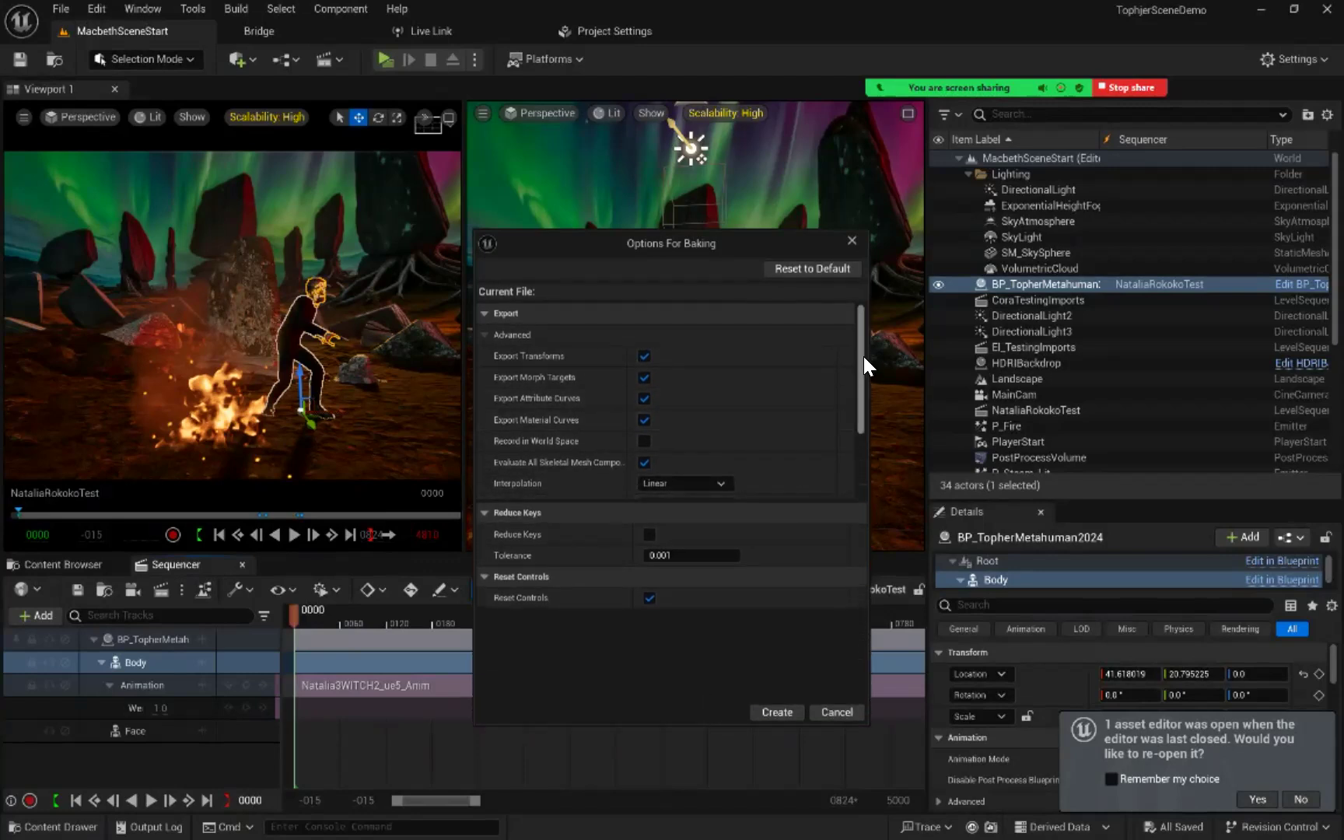
left_click_drag(860, 362, 820, 400)
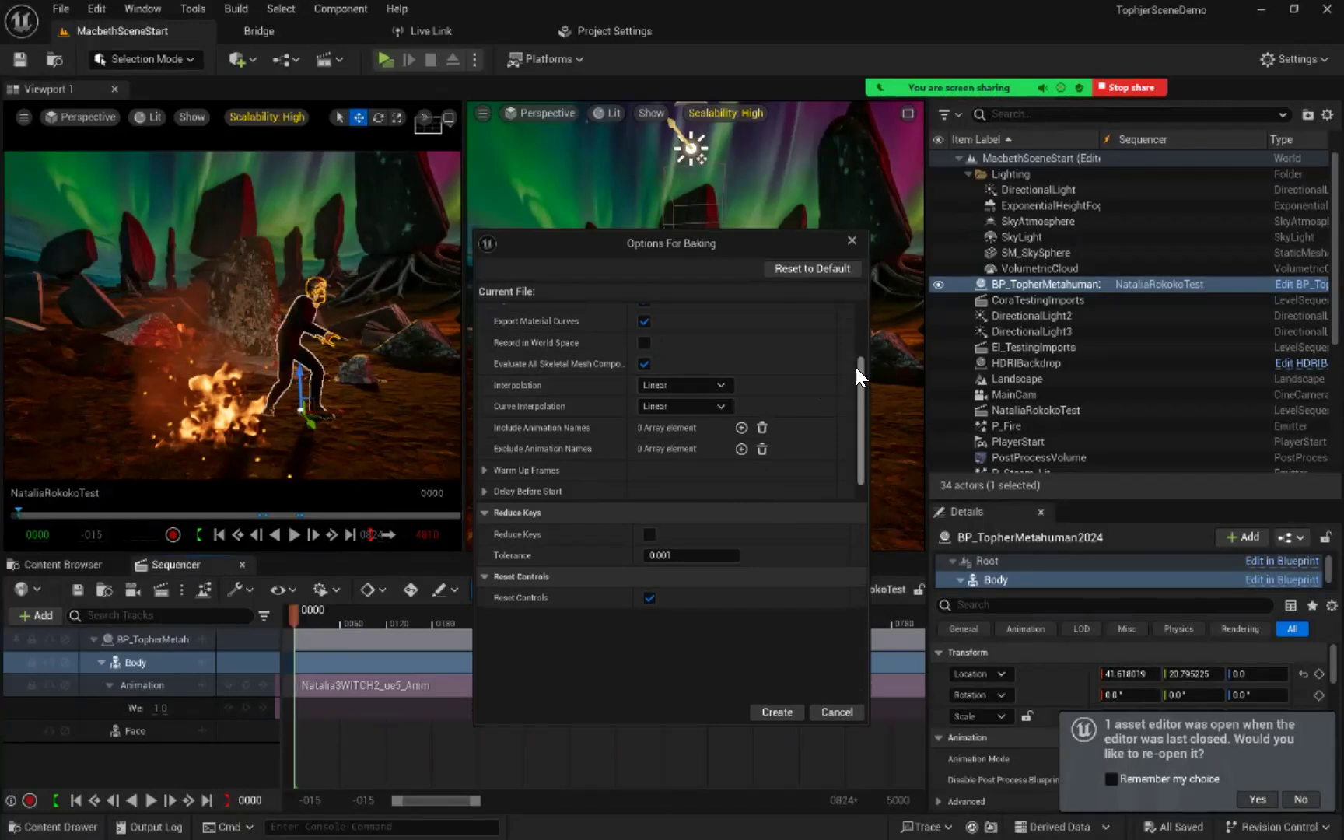
left_click_drag(860, 361, 851, 290)
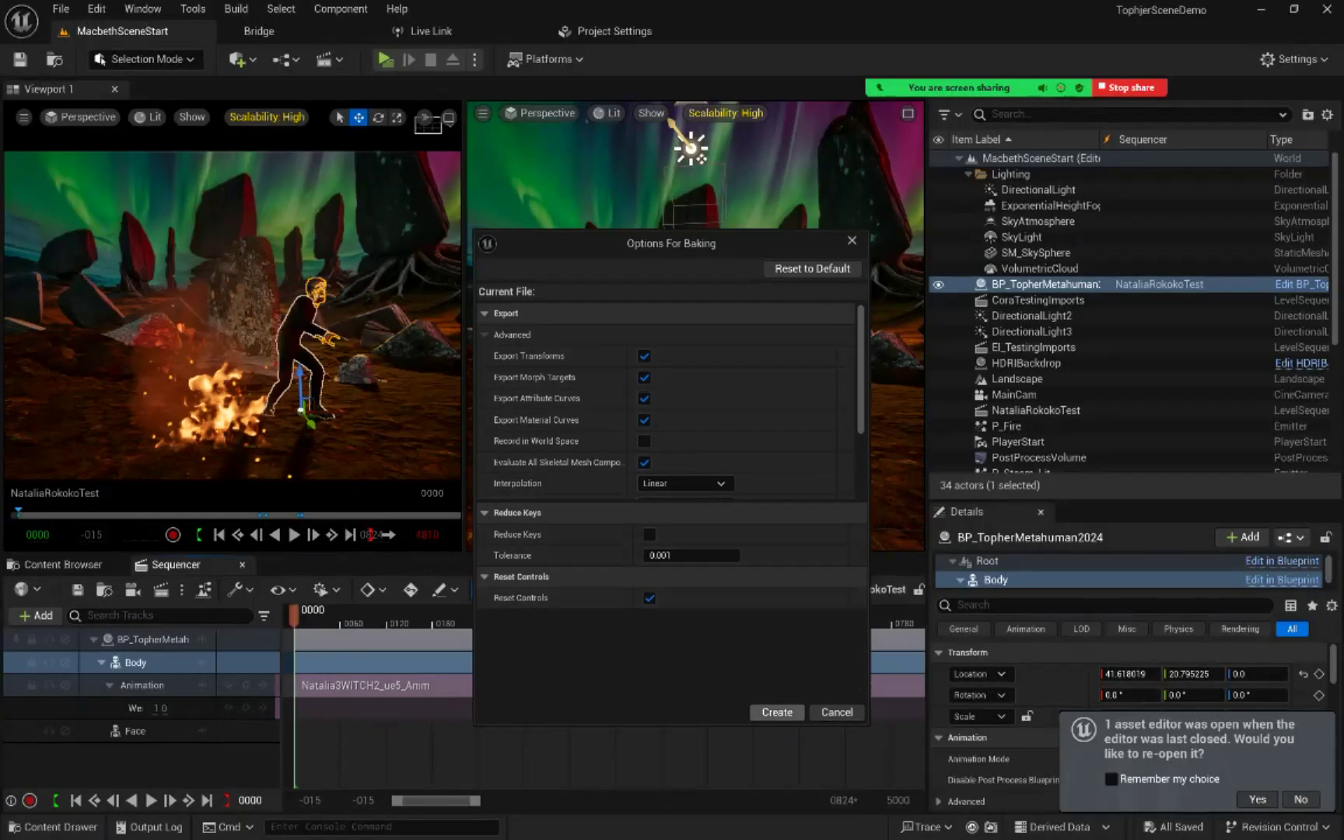
left_click(777, 712)
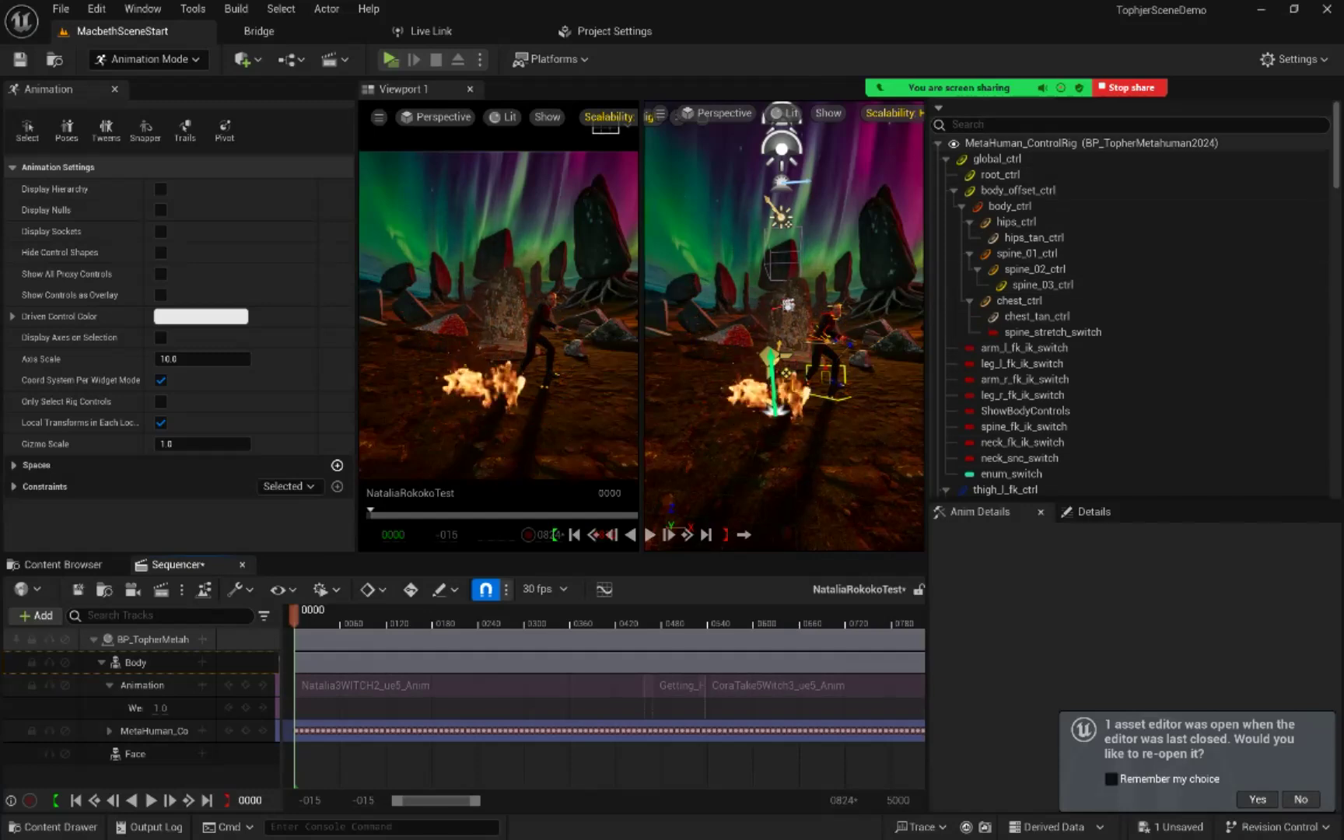
Step: Check the scene Outliner, return to the Anim Outliner with the rig controls, and close the Animation settings panel
mouse_move(979, 88)
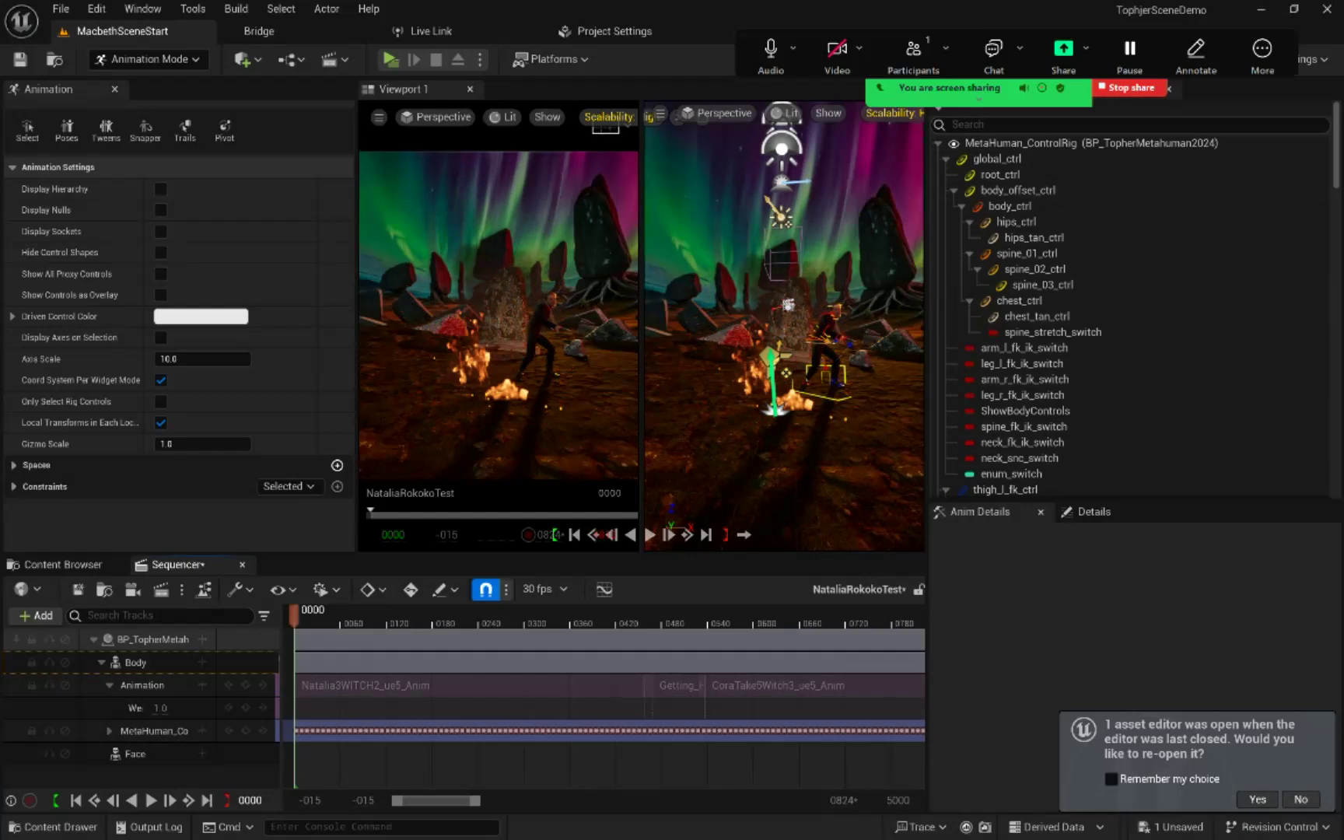
left_click_drag(1068, 83, 957, 59)
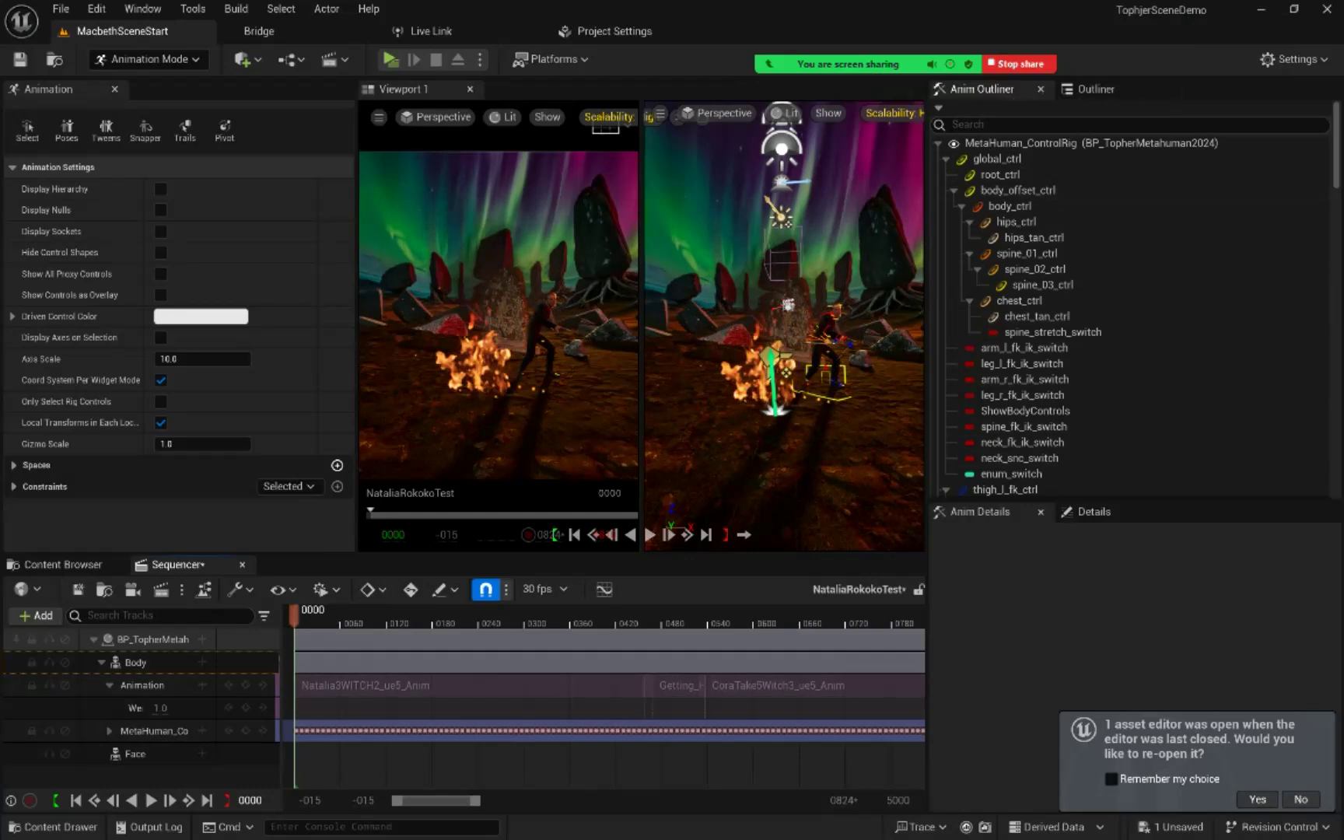
left_click(1096, 89)
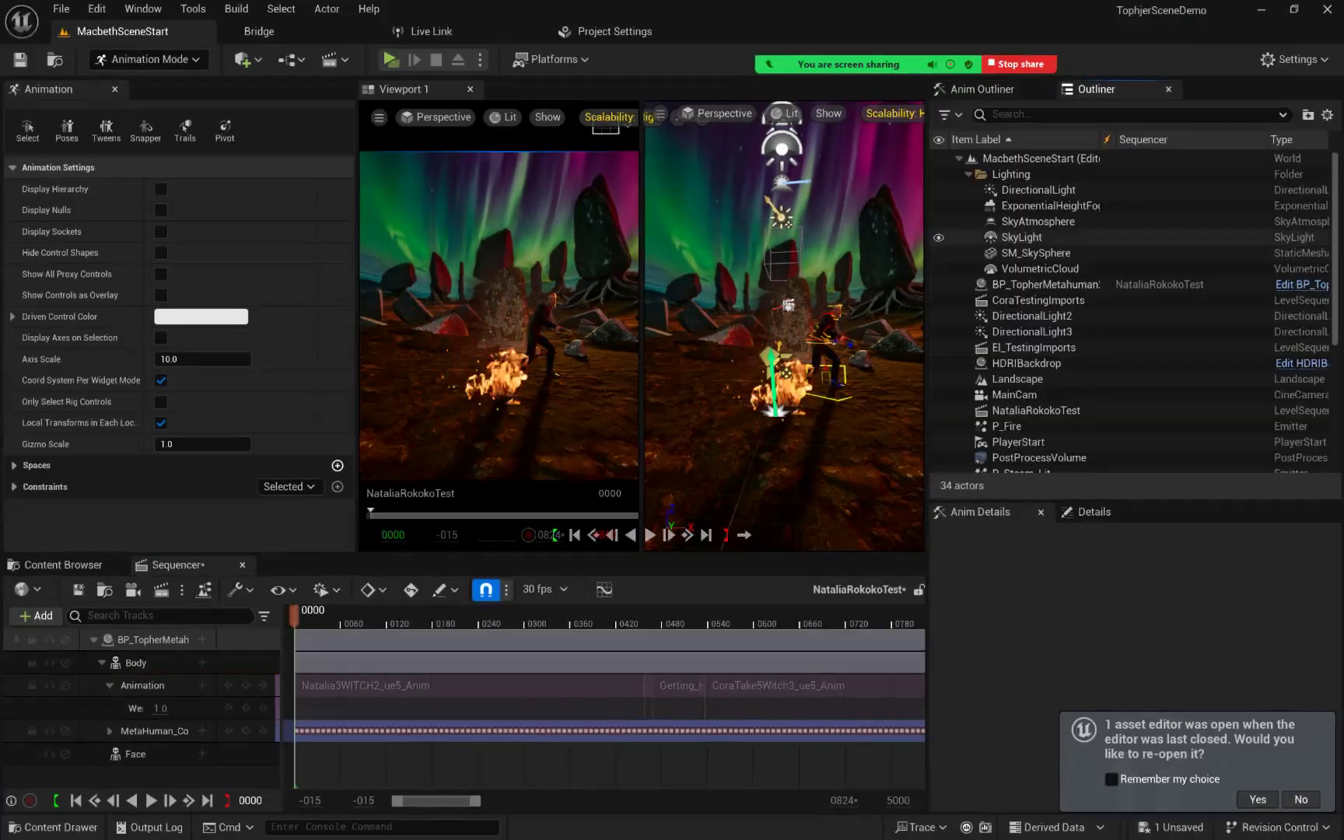
left_click(984, 89)
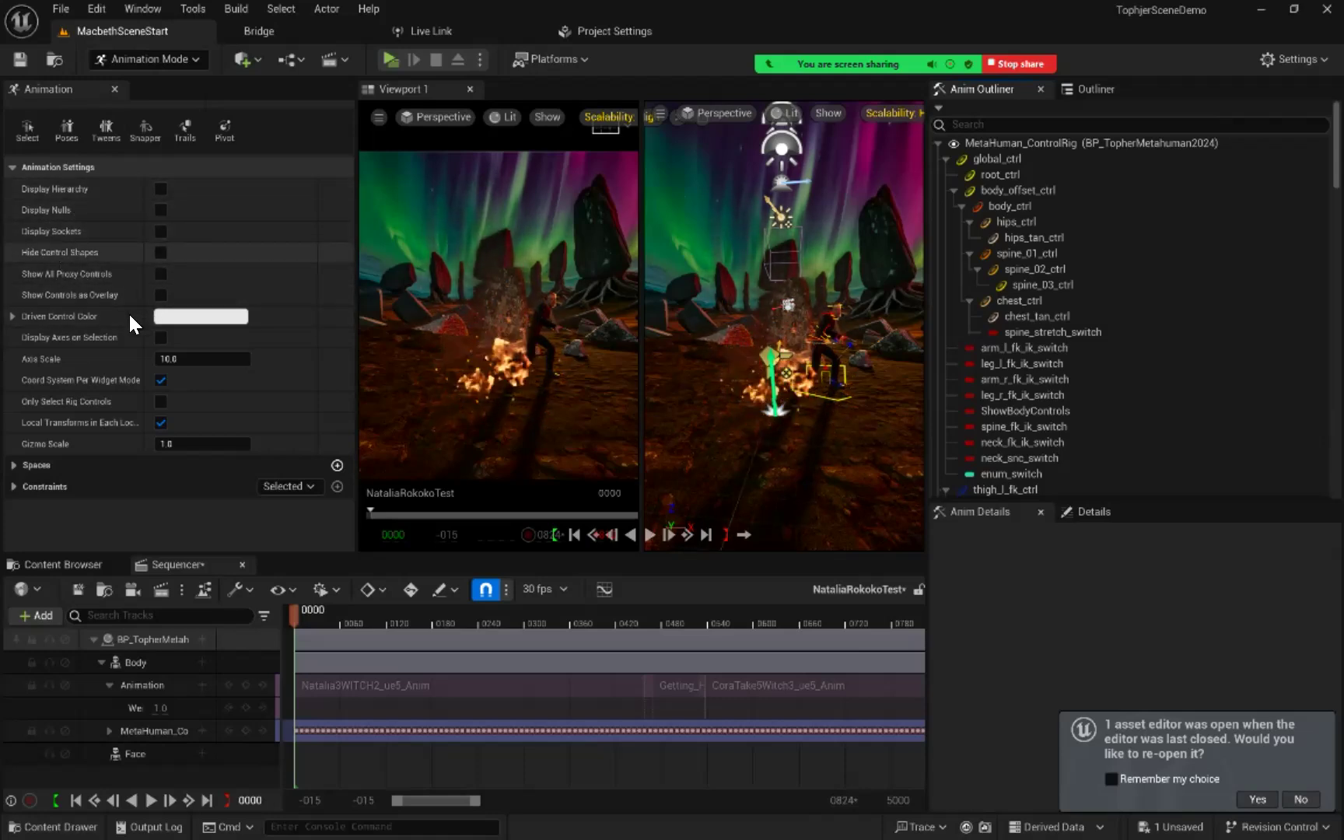
left_click(115, 90)
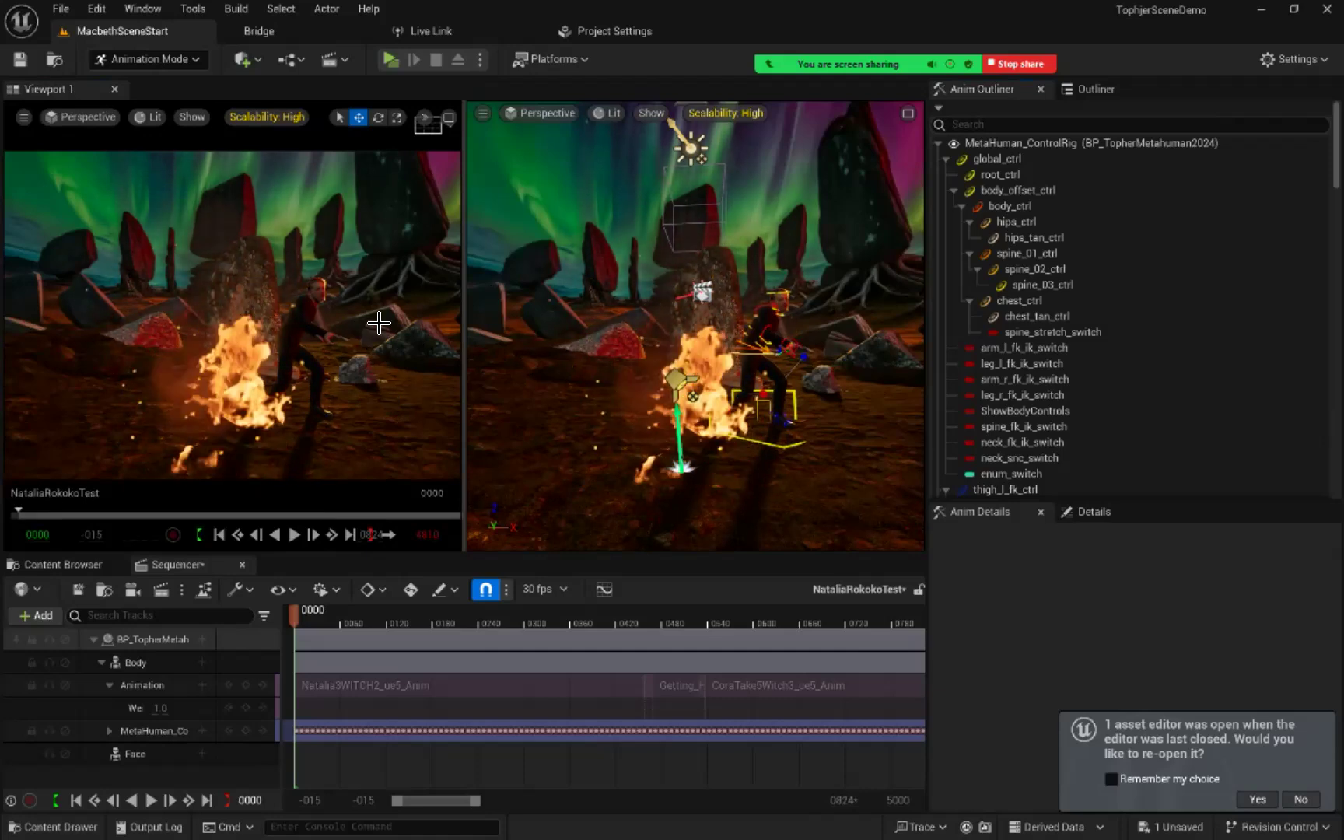
Step: Bring the second viewport's view close to the Metahuman's rig controls and advance the playhead to frame 147
left_click(70, 117)
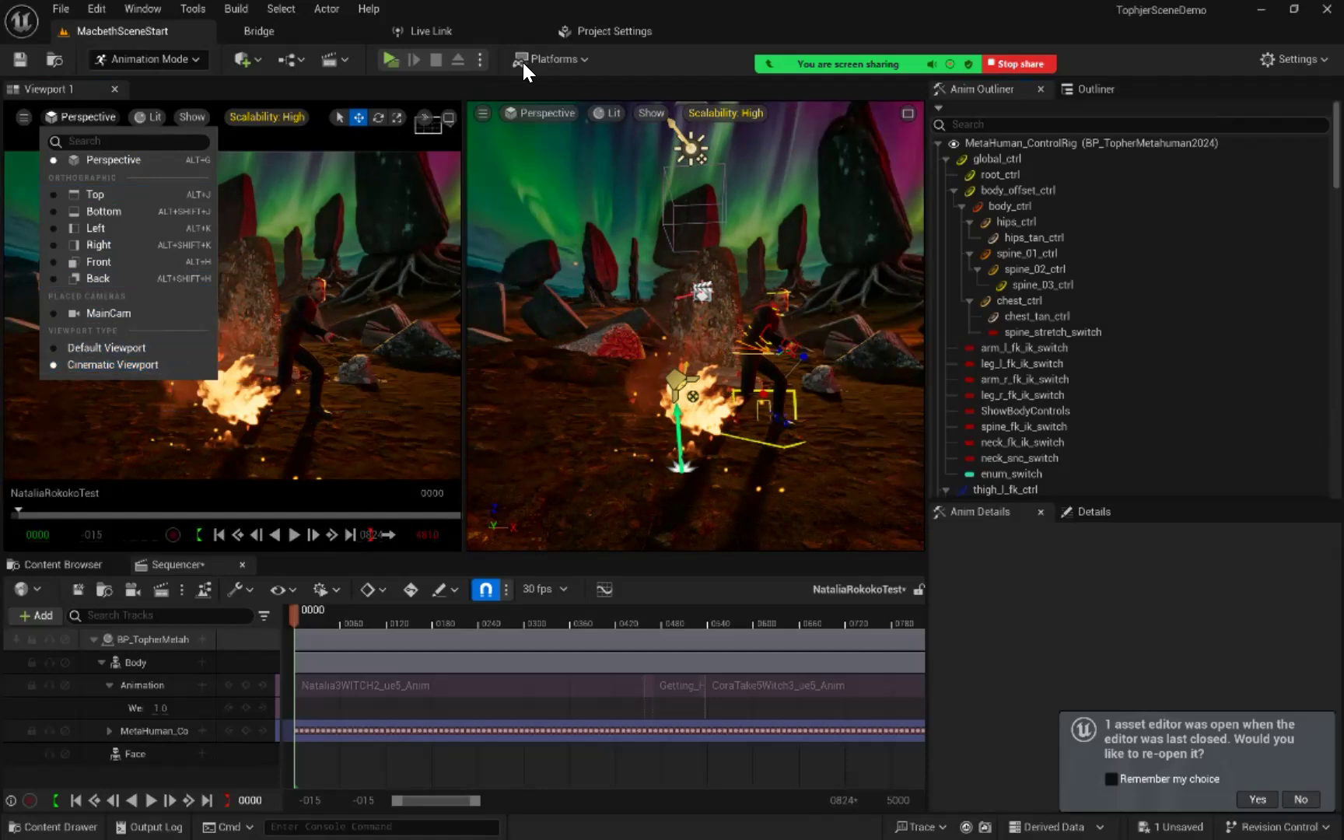
left_click(812, 14)
right_click_drag(845, 379, 892, 406)
key("w")
key("s")
right_click_drag(849, 363, 844, 368)
key("w")
key("w")
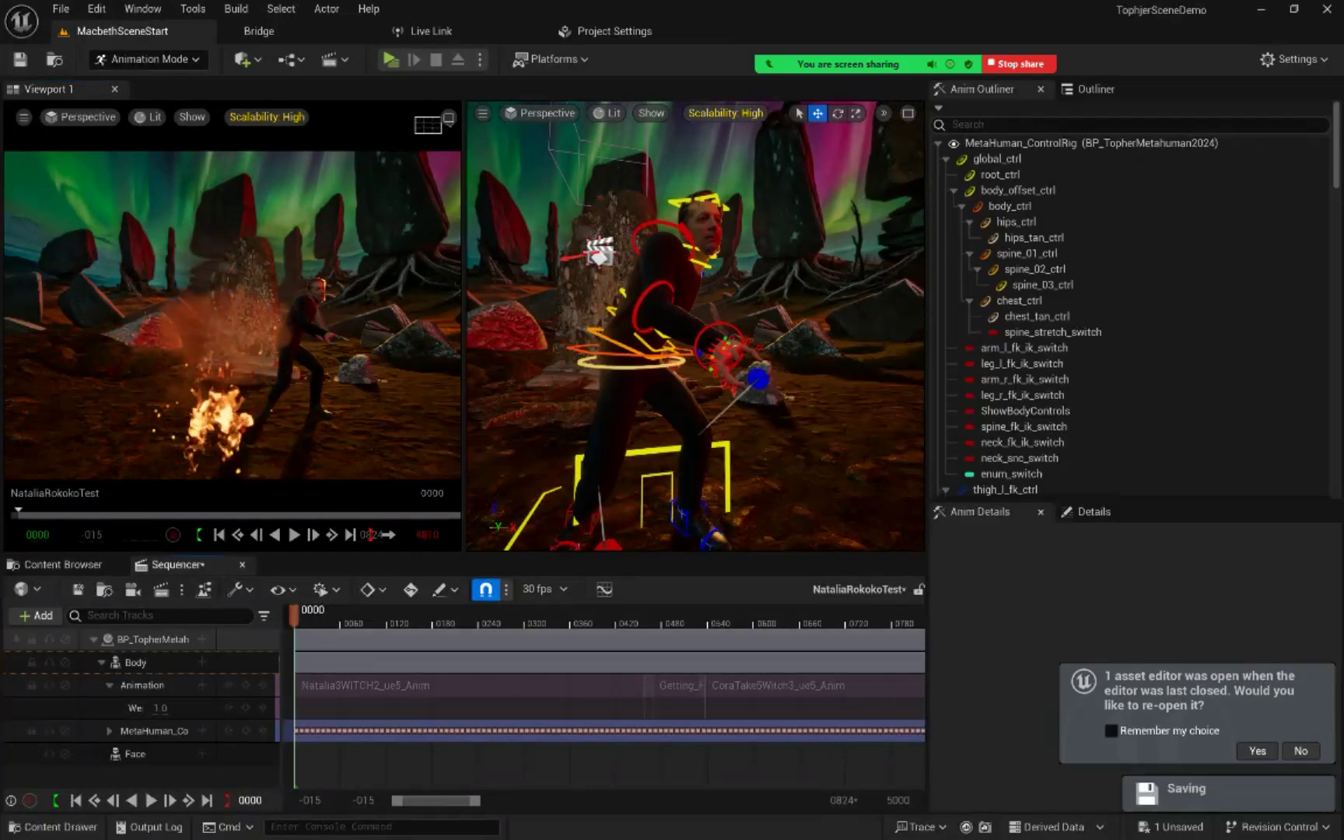
left_click_drag(294, 614, 406, 611)
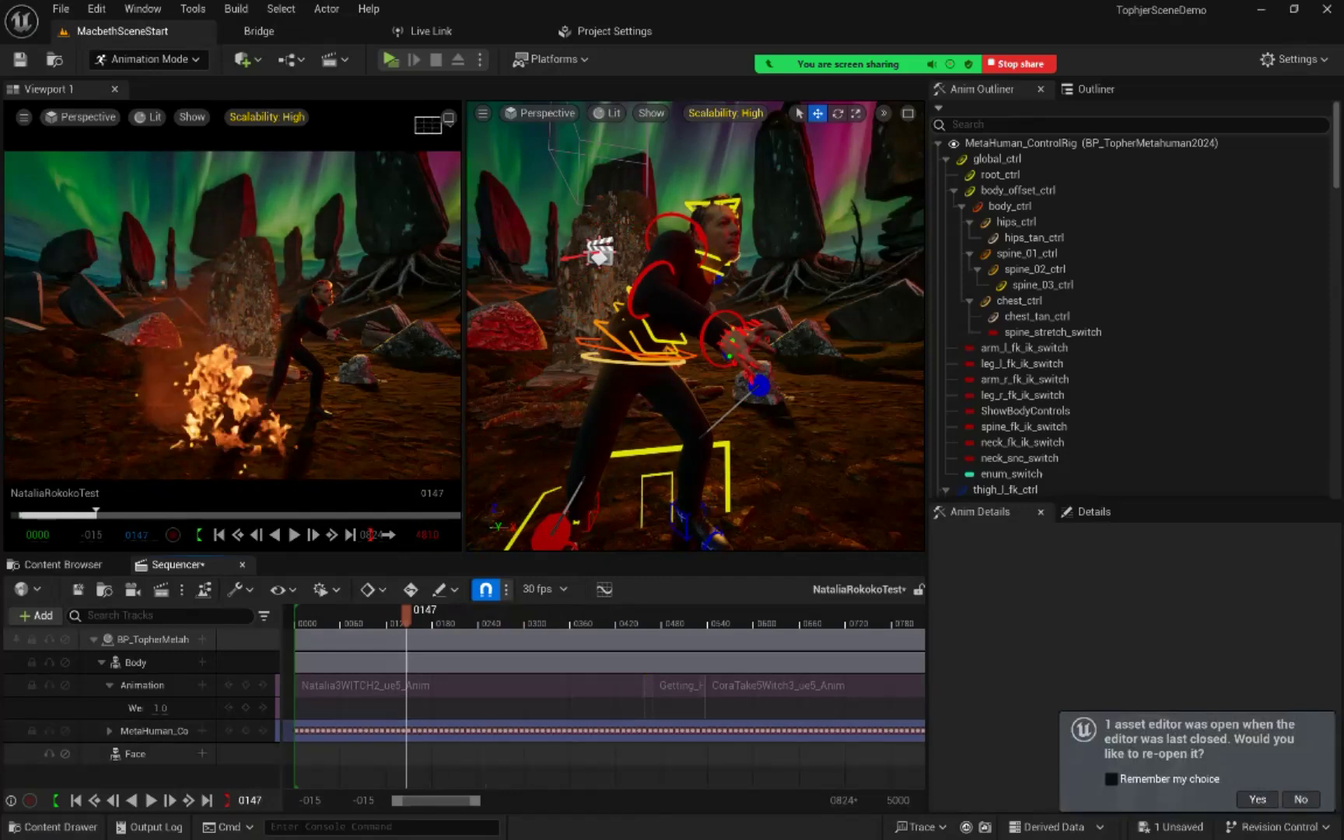
Step: Examine the baked keyframes on the individual controls of the MetaHuman_ControlRig track, then collapse the track again
left_click(110, 731)
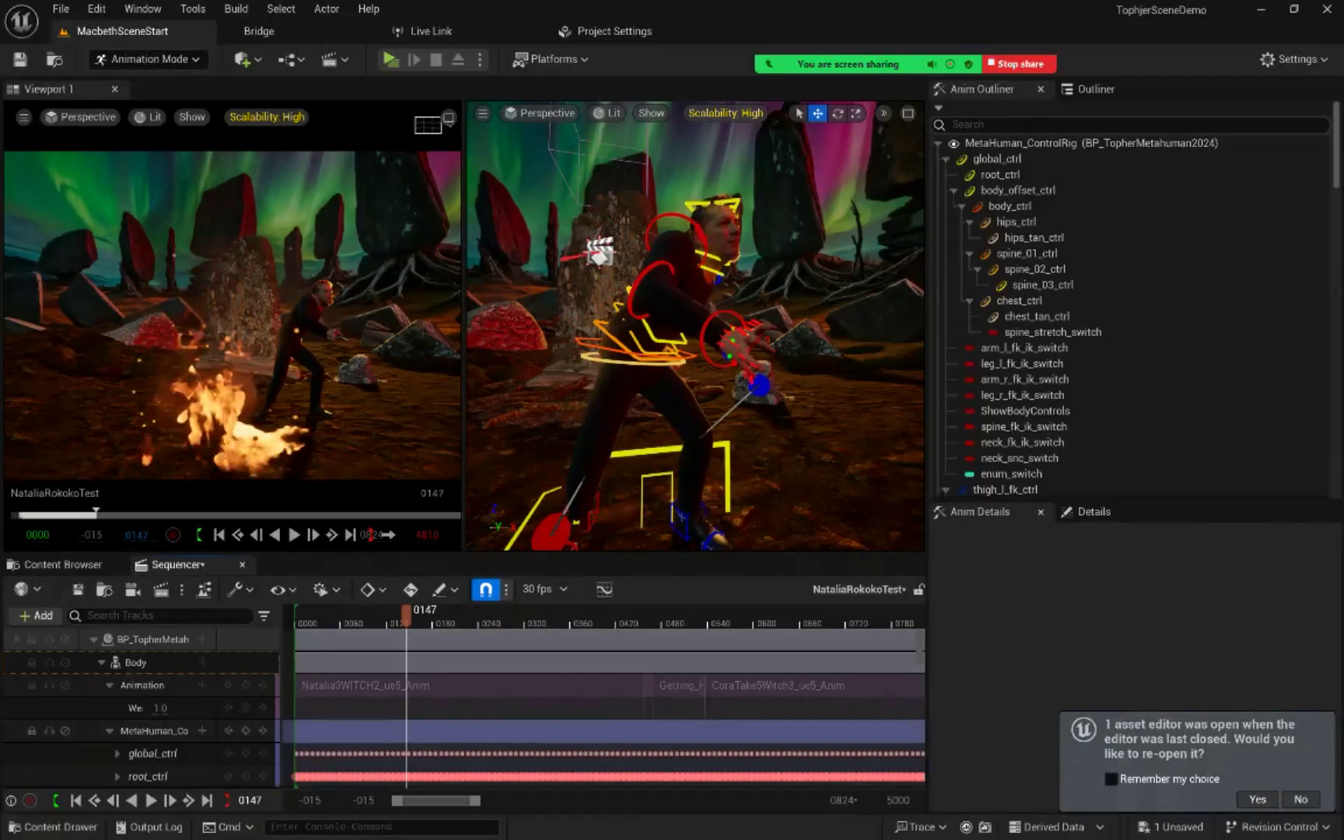
scroll(466, 706, "down", 5)
scroll(467, 705, "down", 3)
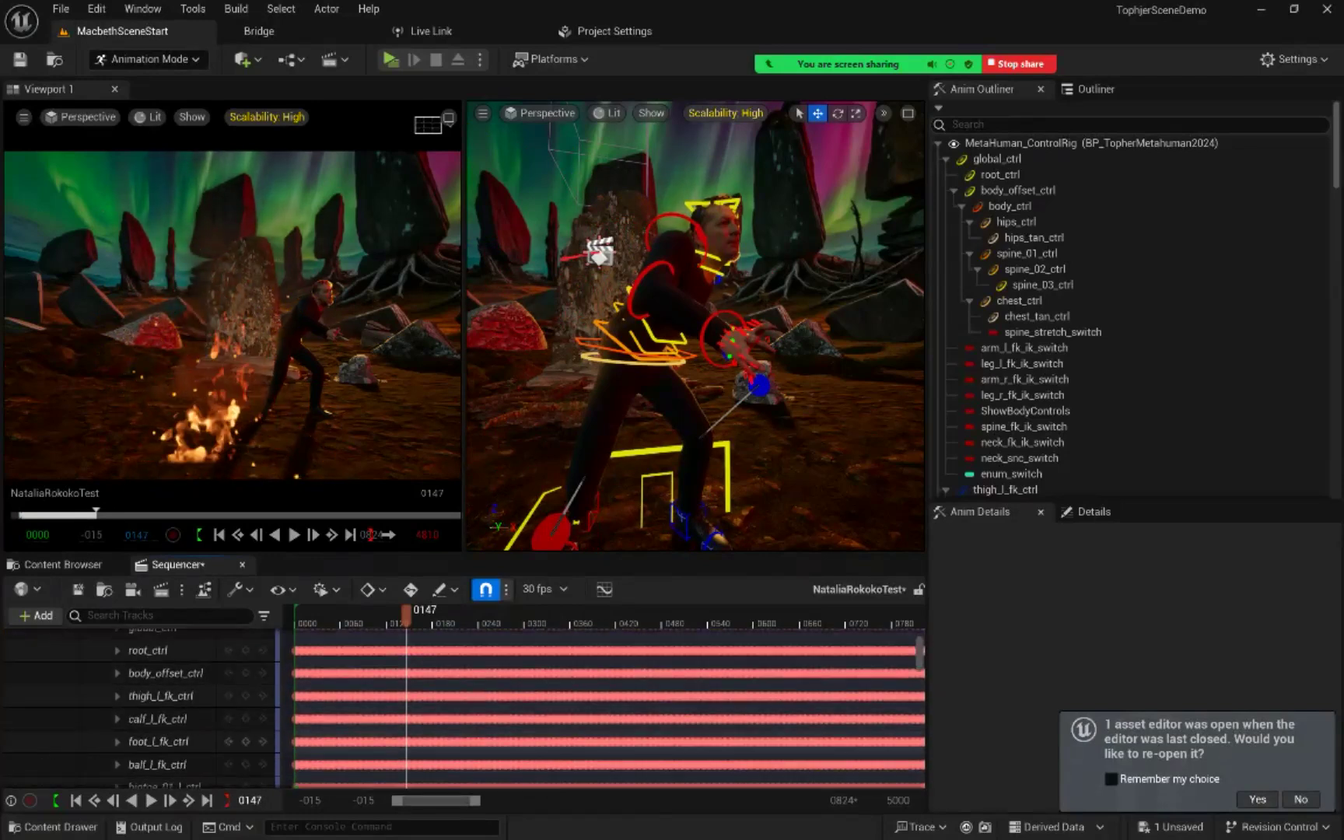
scroll(467, 705, "up", 2)
scroll(467, 706, "up", 4)
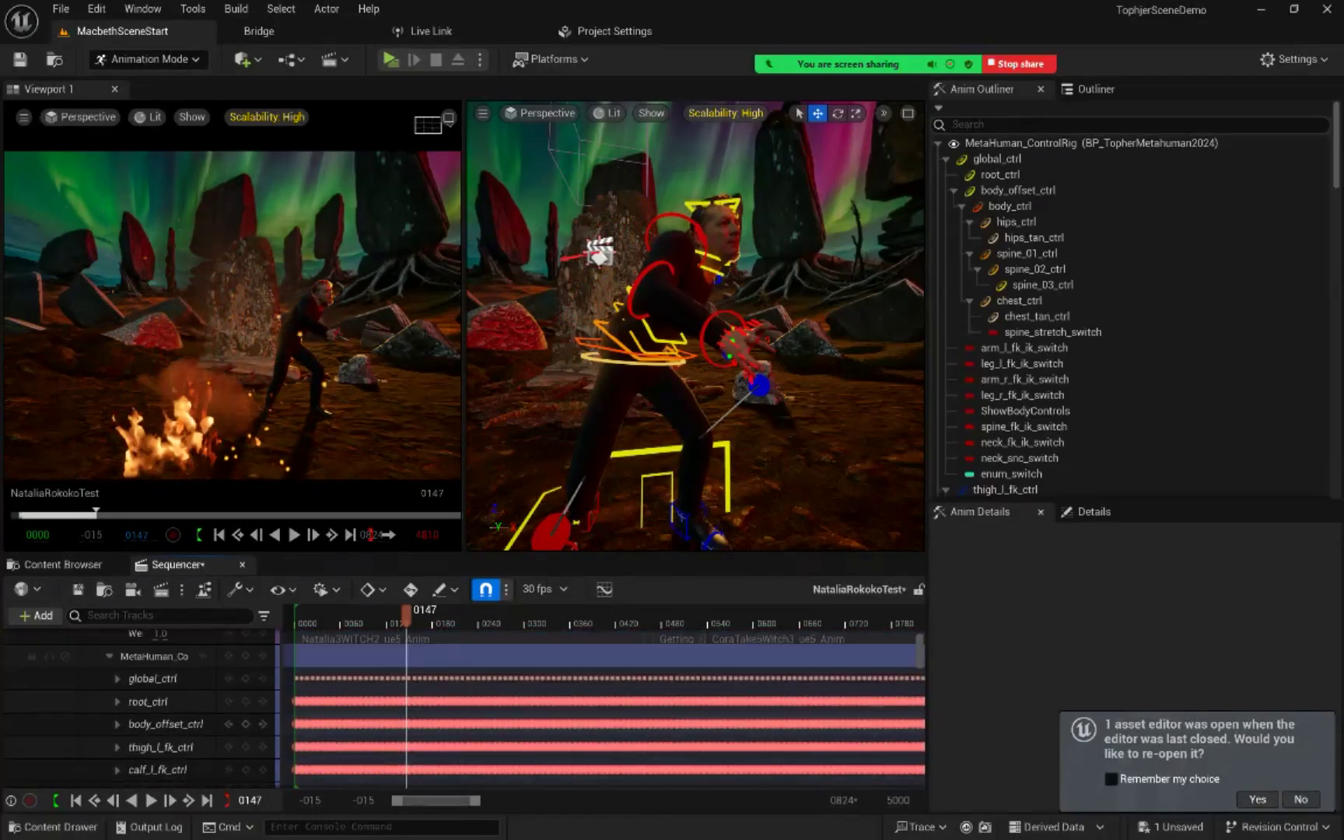
scroll(467, 706, "down", 5)
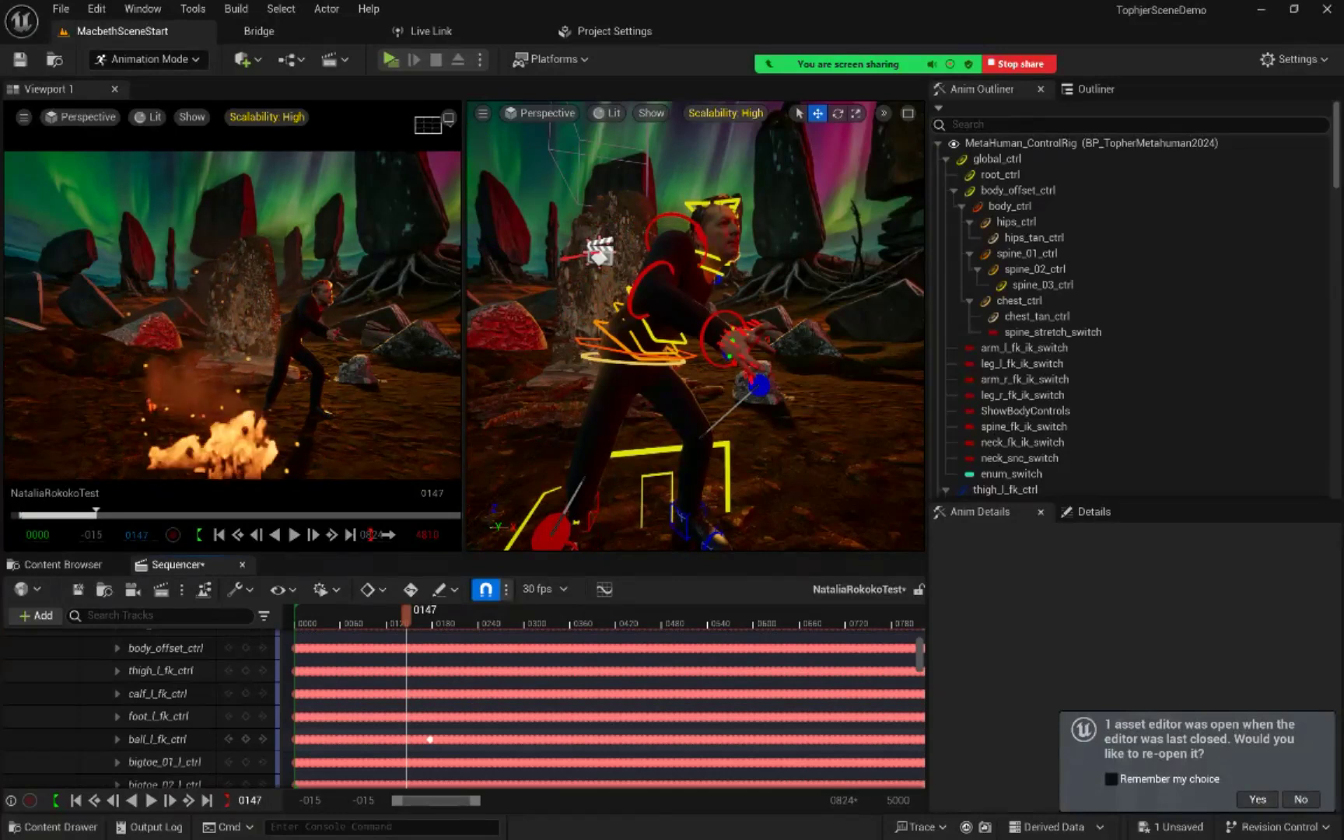
scroll(606, 708, "up", 4)
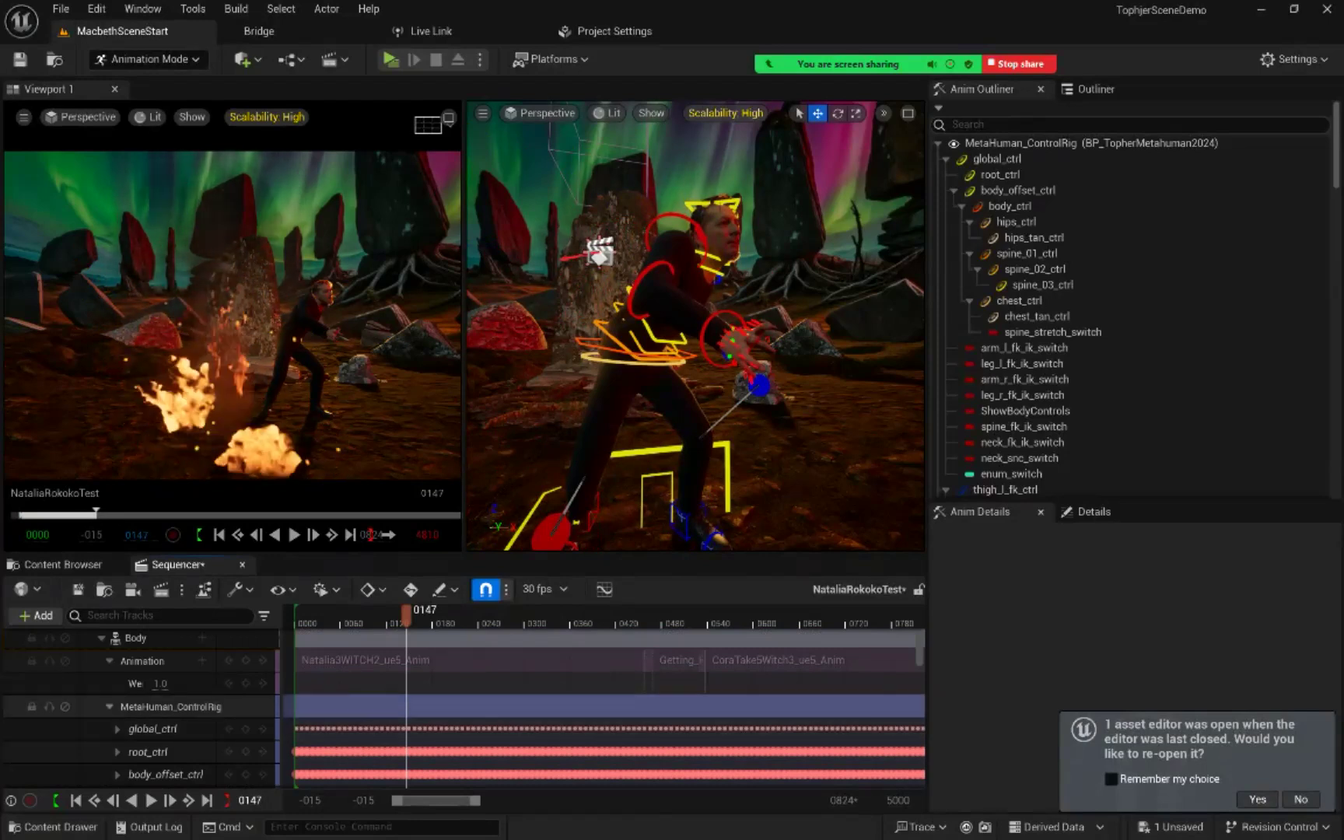
left_click(110, 707)
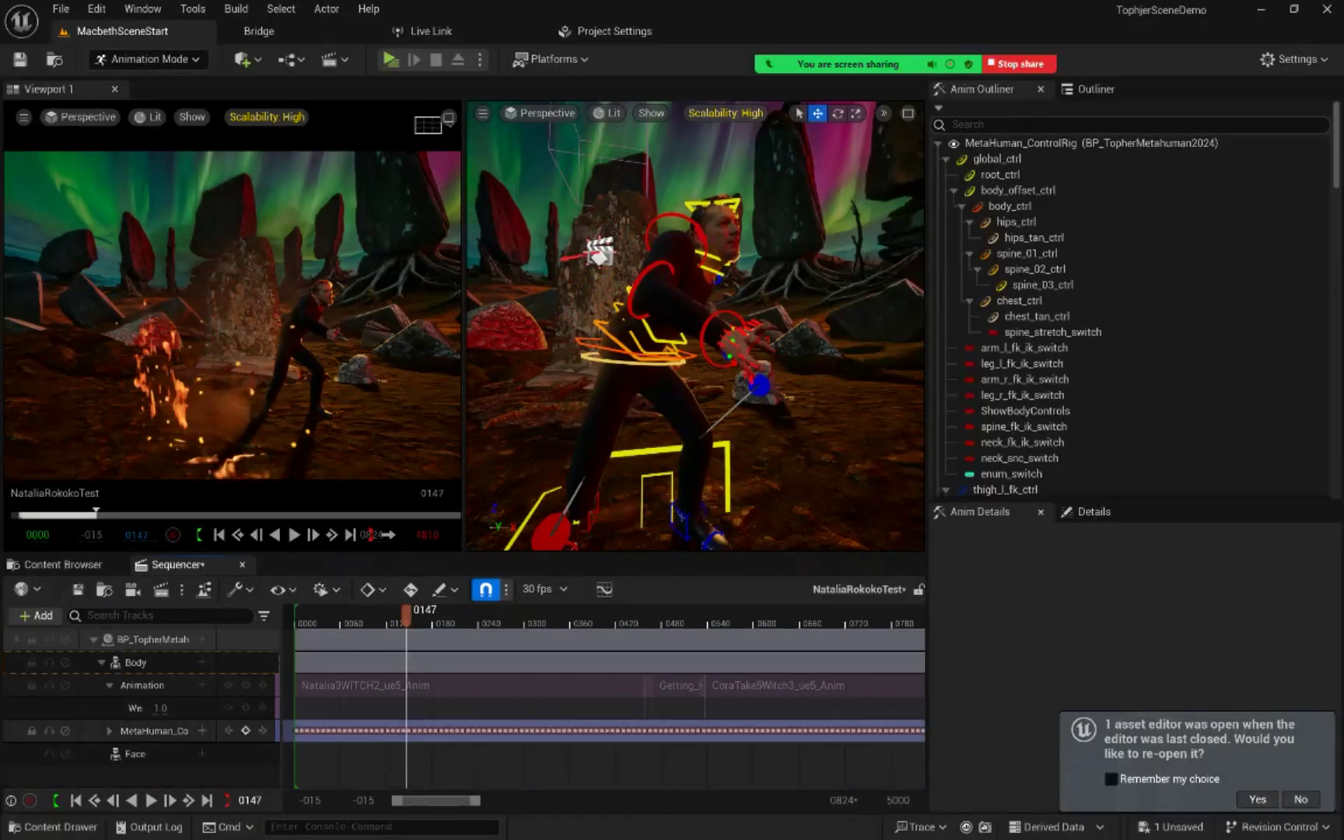
Step: Widen the Sequencer track list to fit the full track names and look through the Animation track's options
left_click_drag(286, 770, 347, 770)
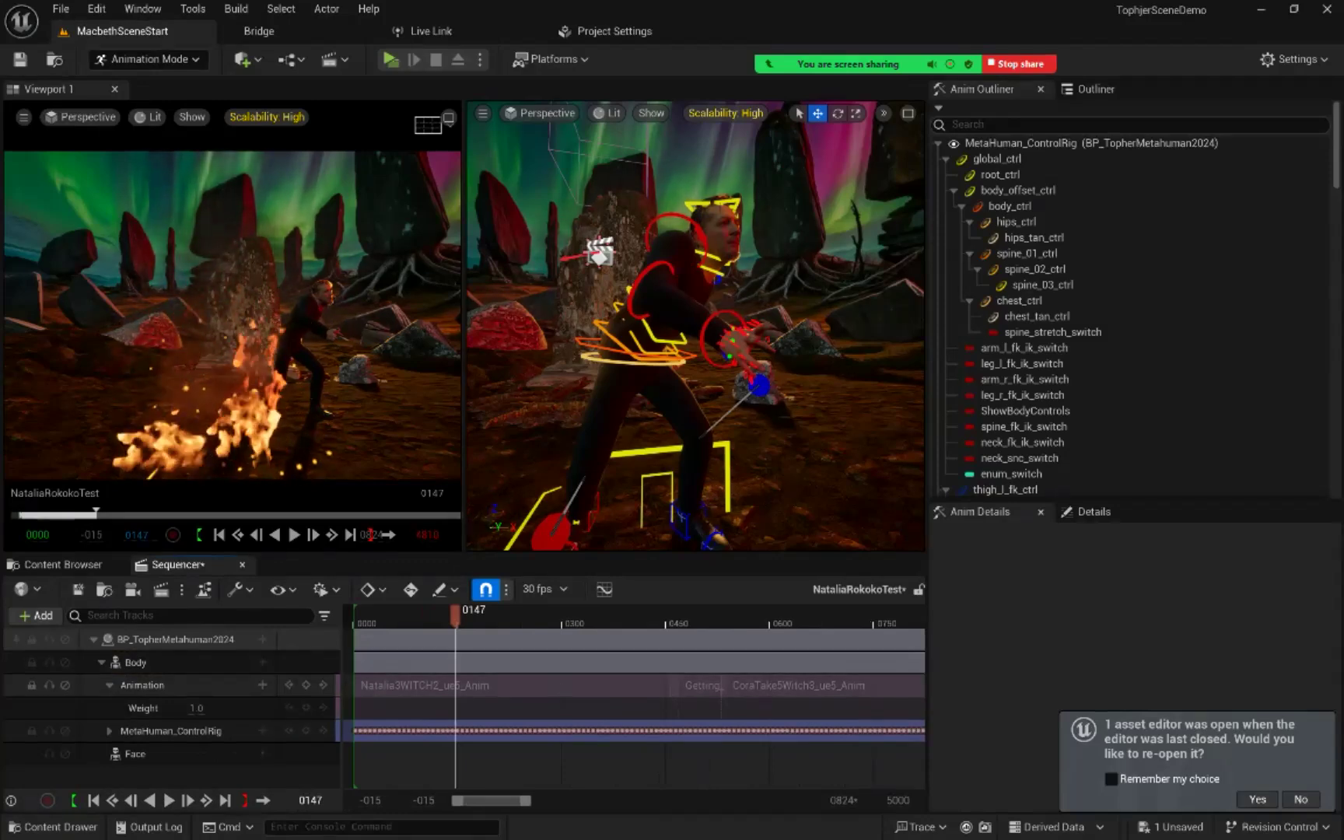
right_click(153, 685)
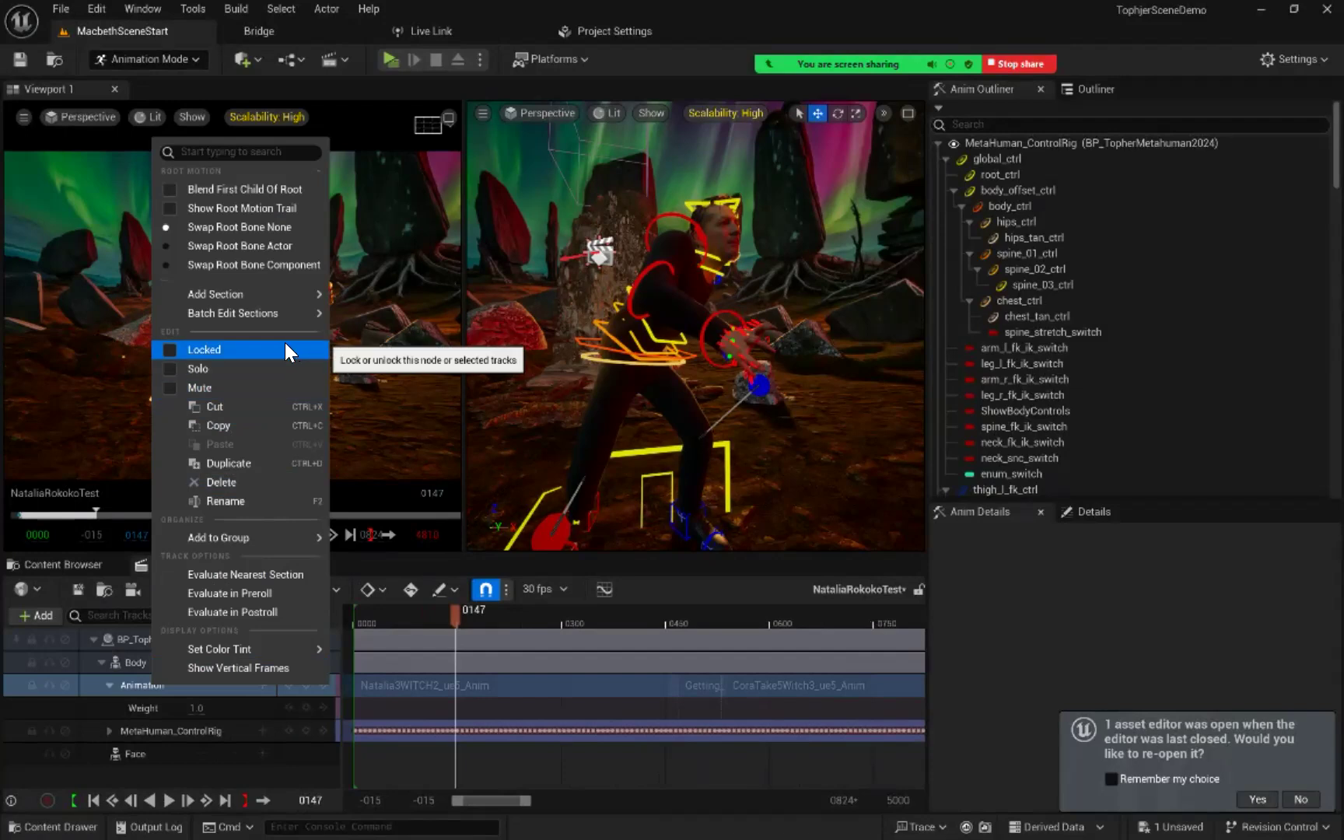
mouse_move(307, 294)
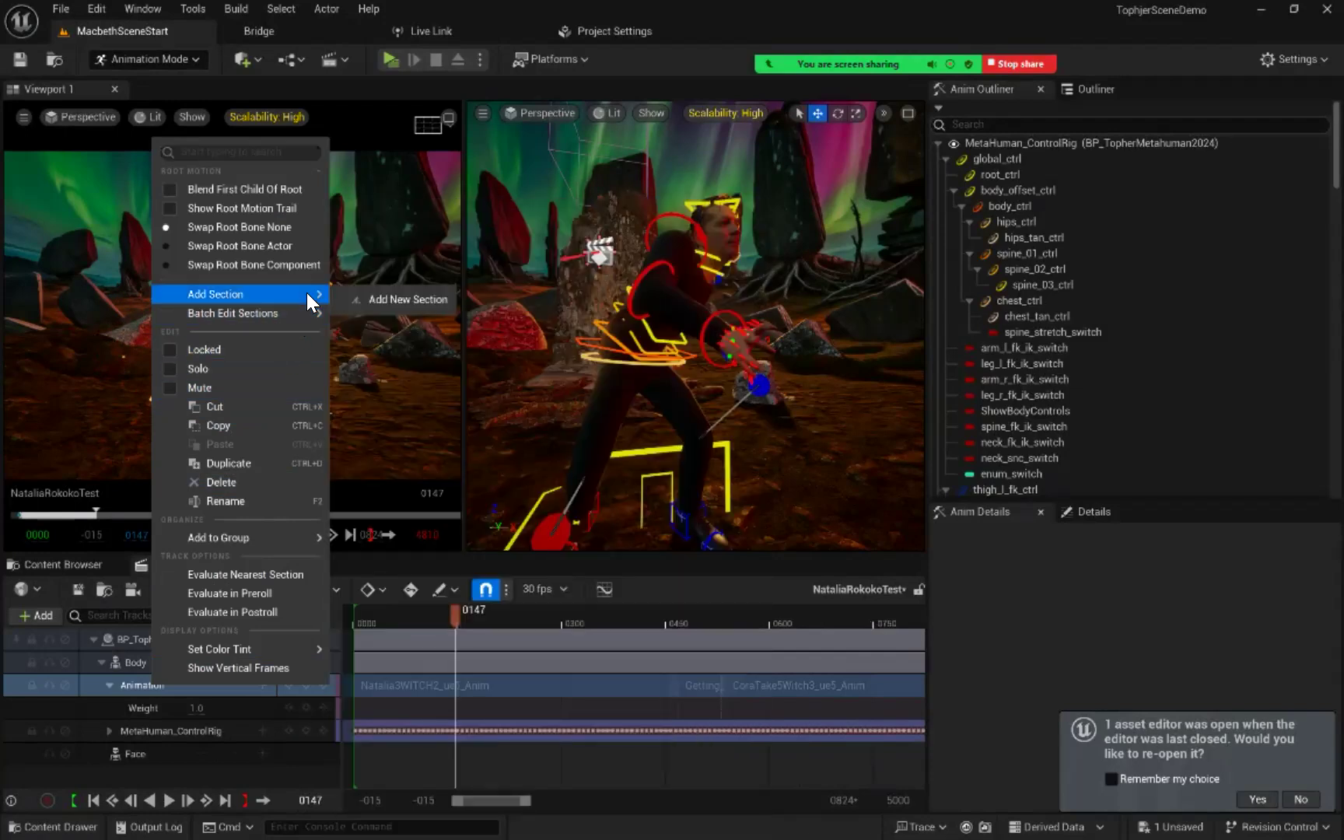
right_click(128, 662)
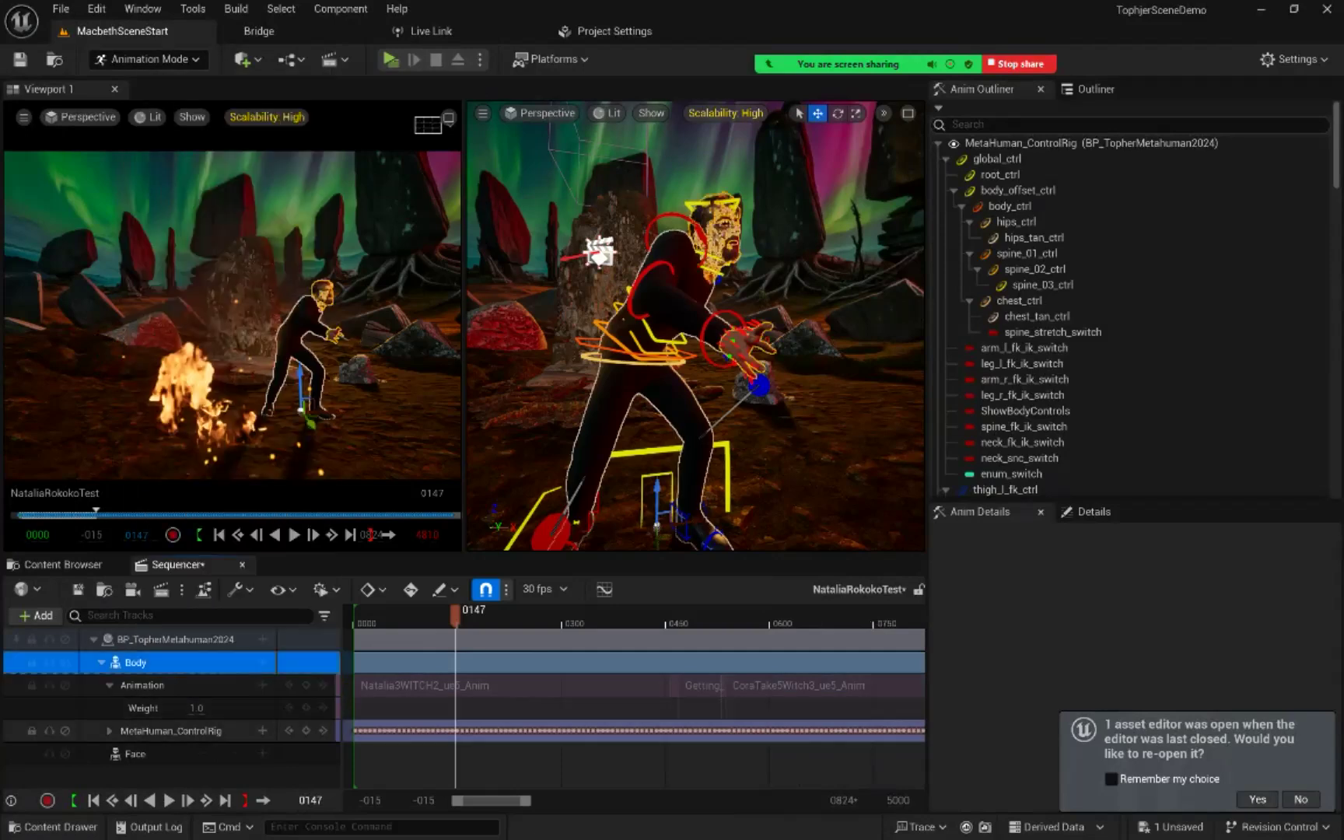
Step: Add an Additive section to the MetaHuman_ControlRig track at frame 147 and accept the prompt to re-open the asset editor
right_click(156, 731)
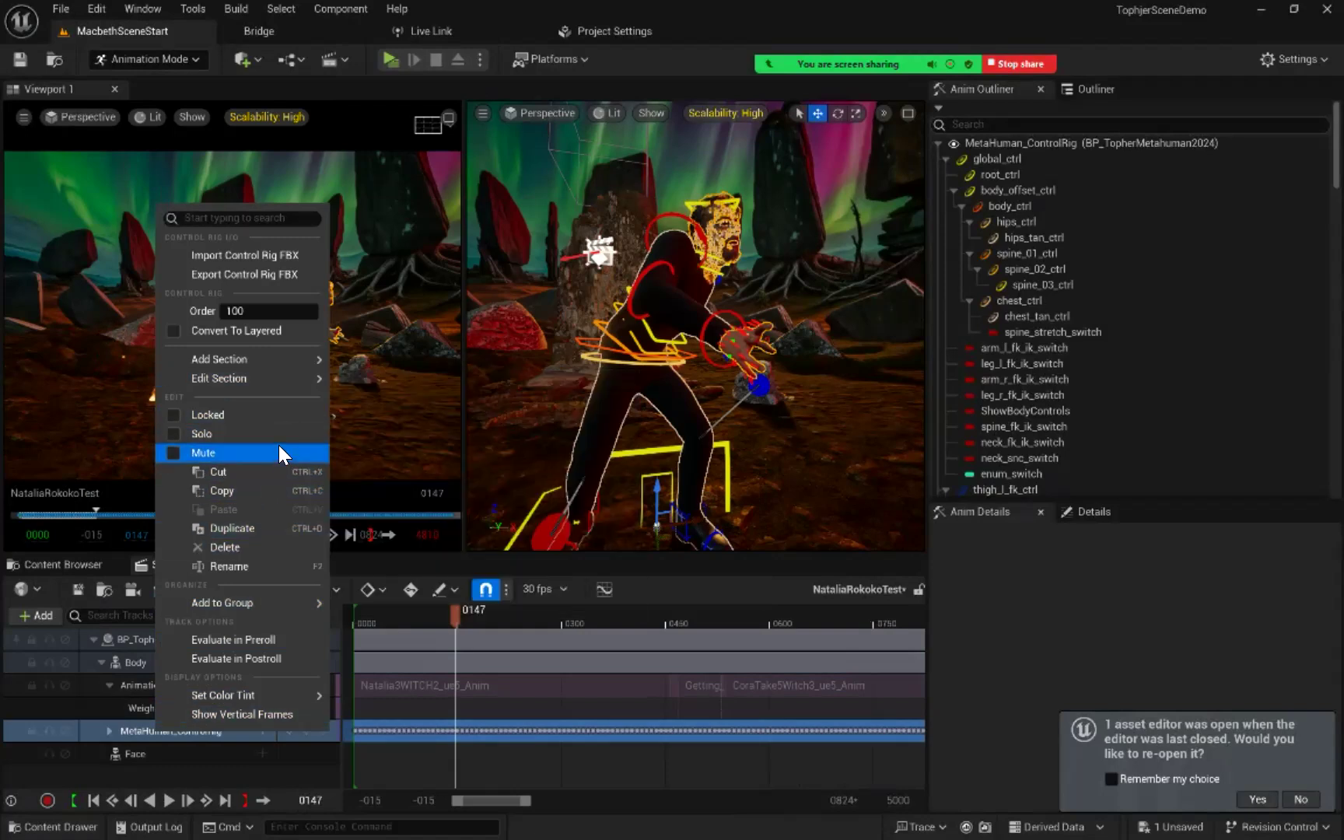
mouse_move(296, 366)
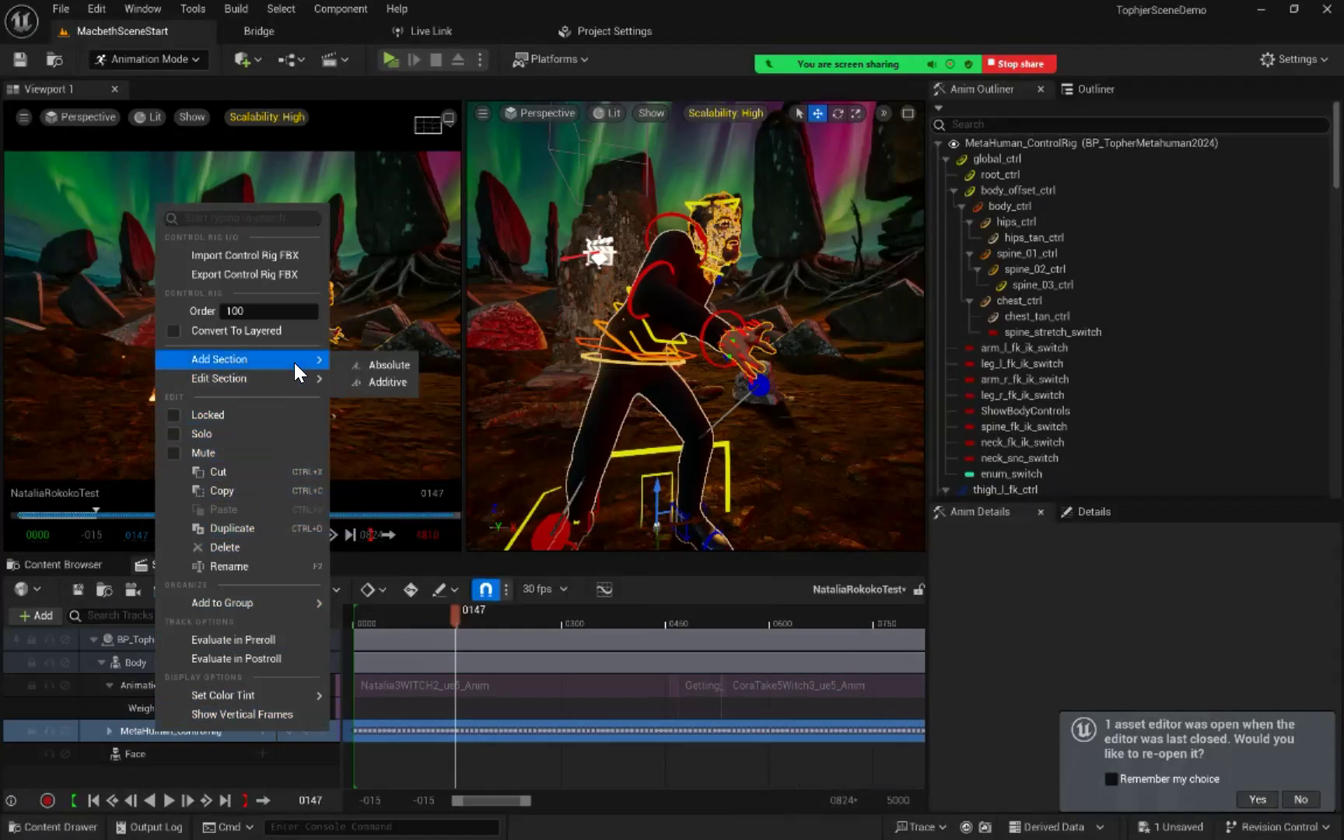
left_click(382, 381)
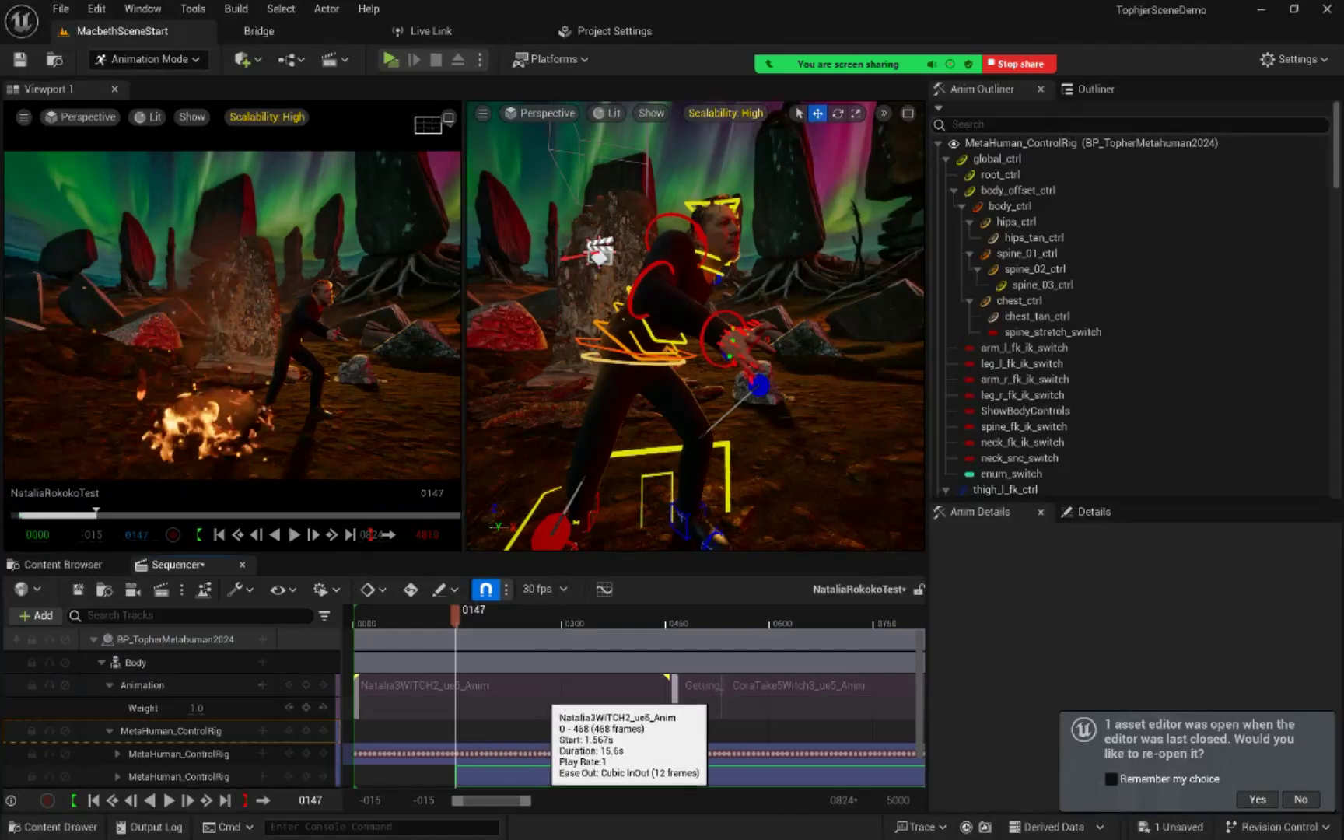
key("ctrl+z")
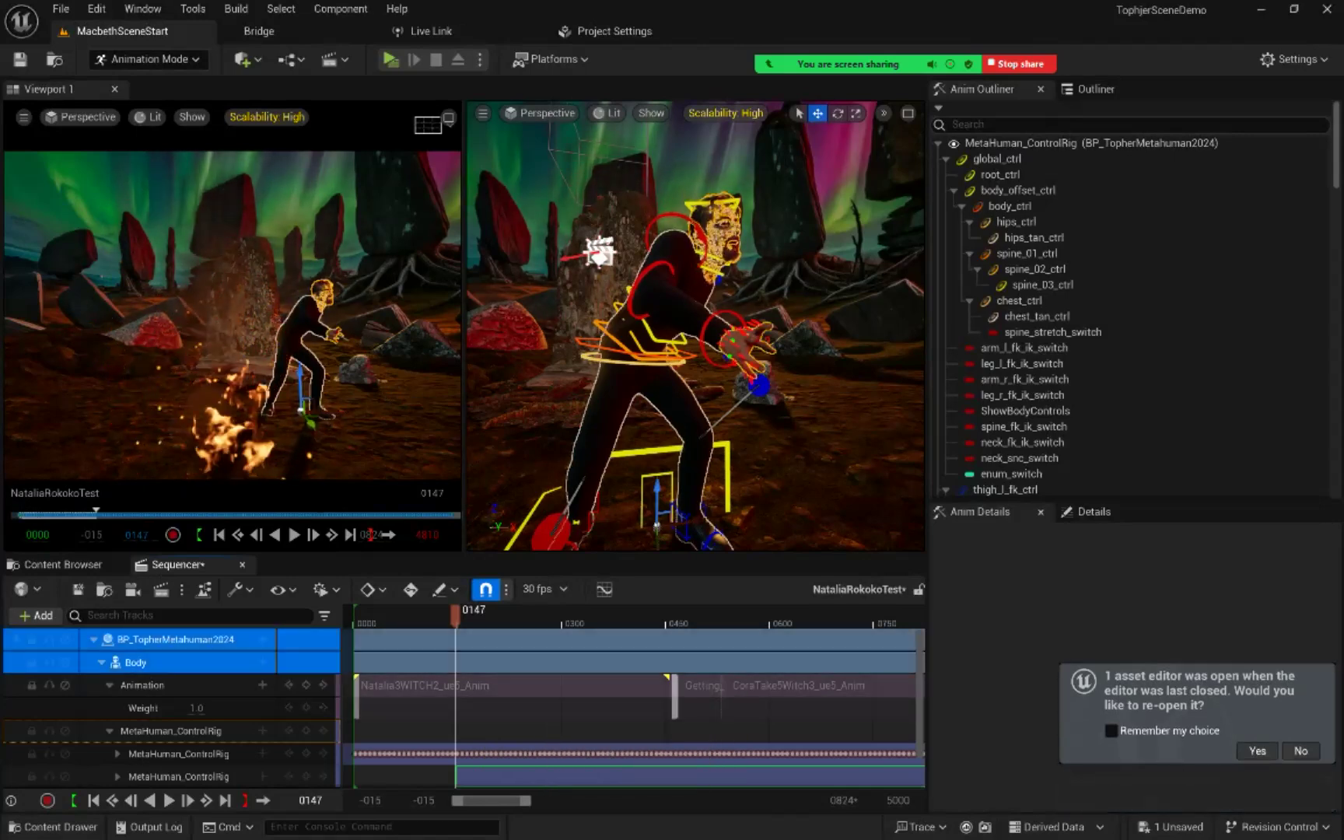
left_click(1258, 800)
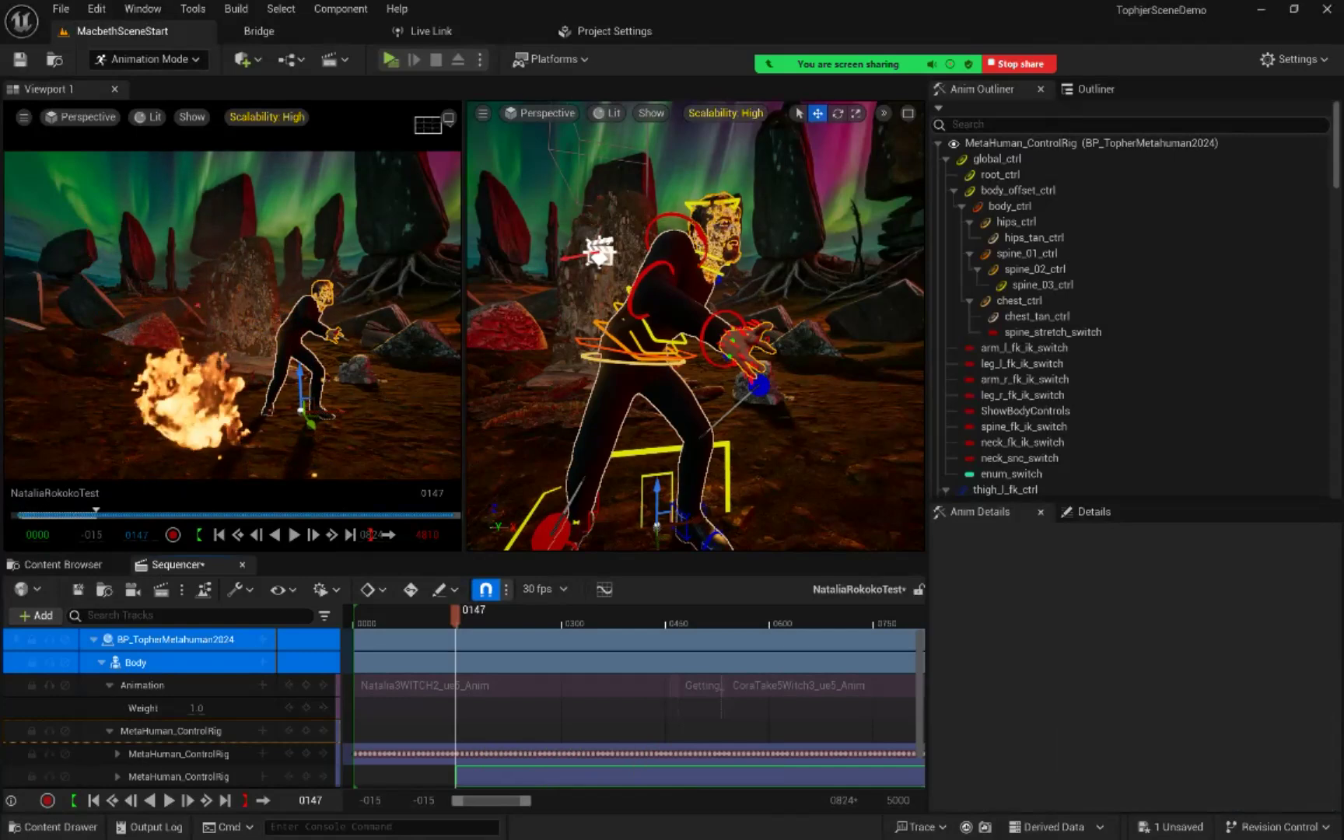
Step: Undo the Additive section added at frame 147 and add an Additive section to the MetaHuman_ControlRig track at frame 0 instead
key("ctrl+z")
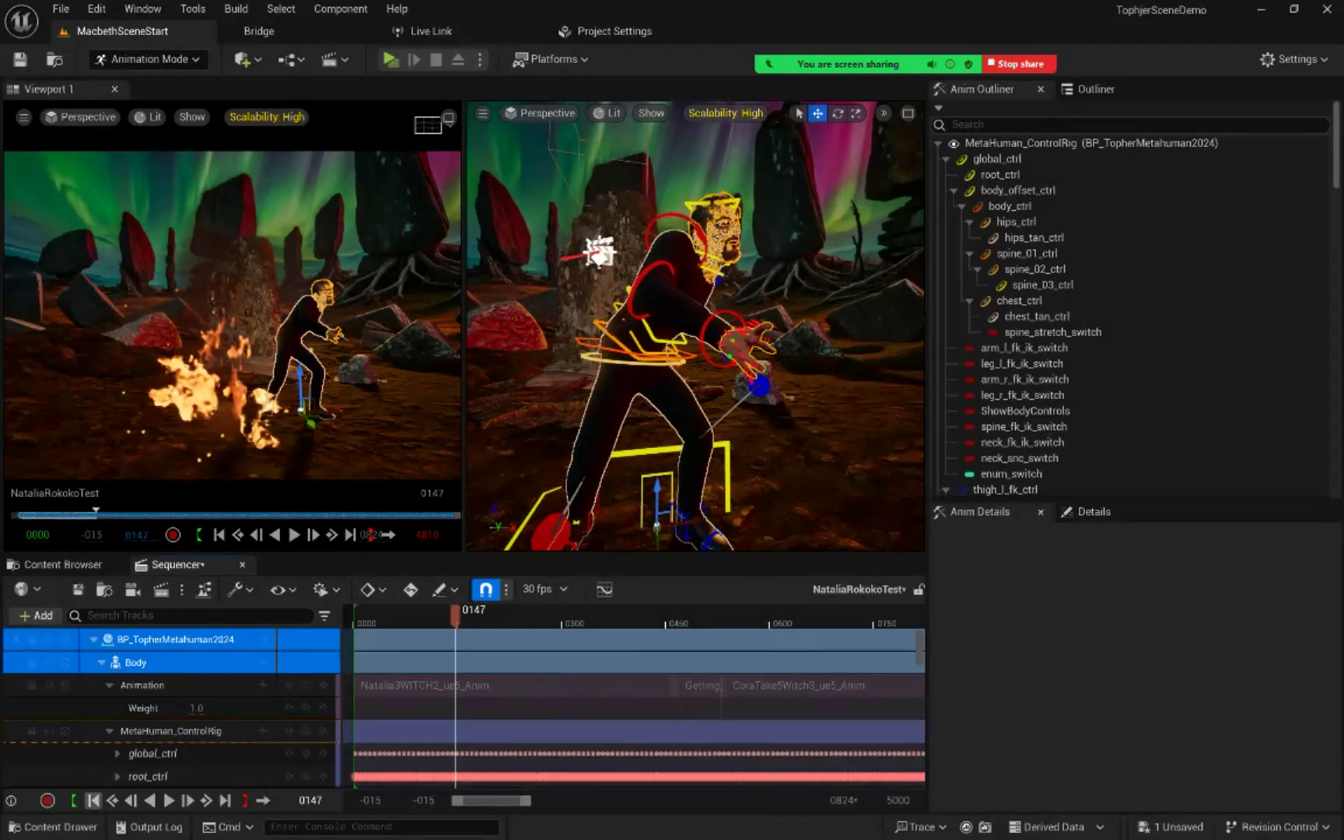
left_click(94, 801)
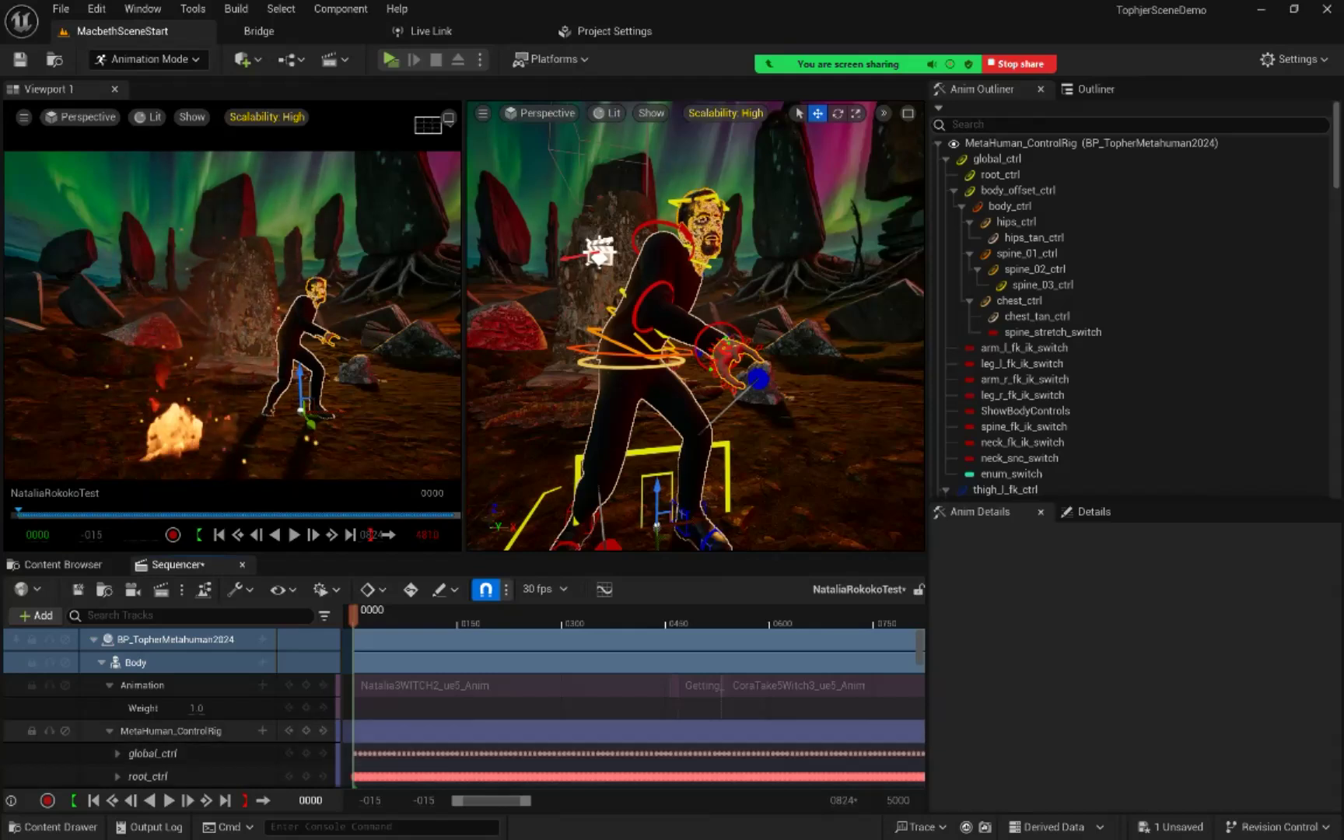
right_click(170, 731)
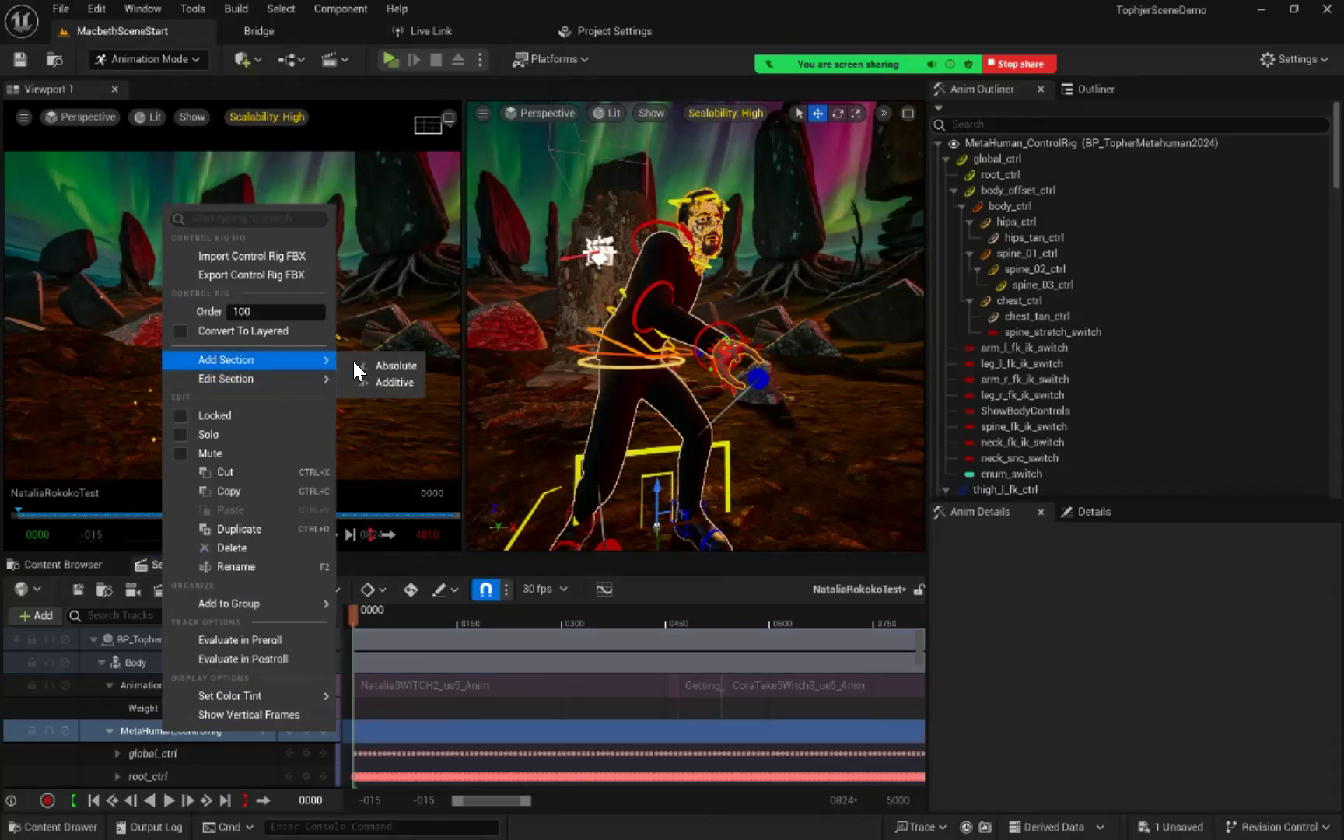
left_click(386, 380)
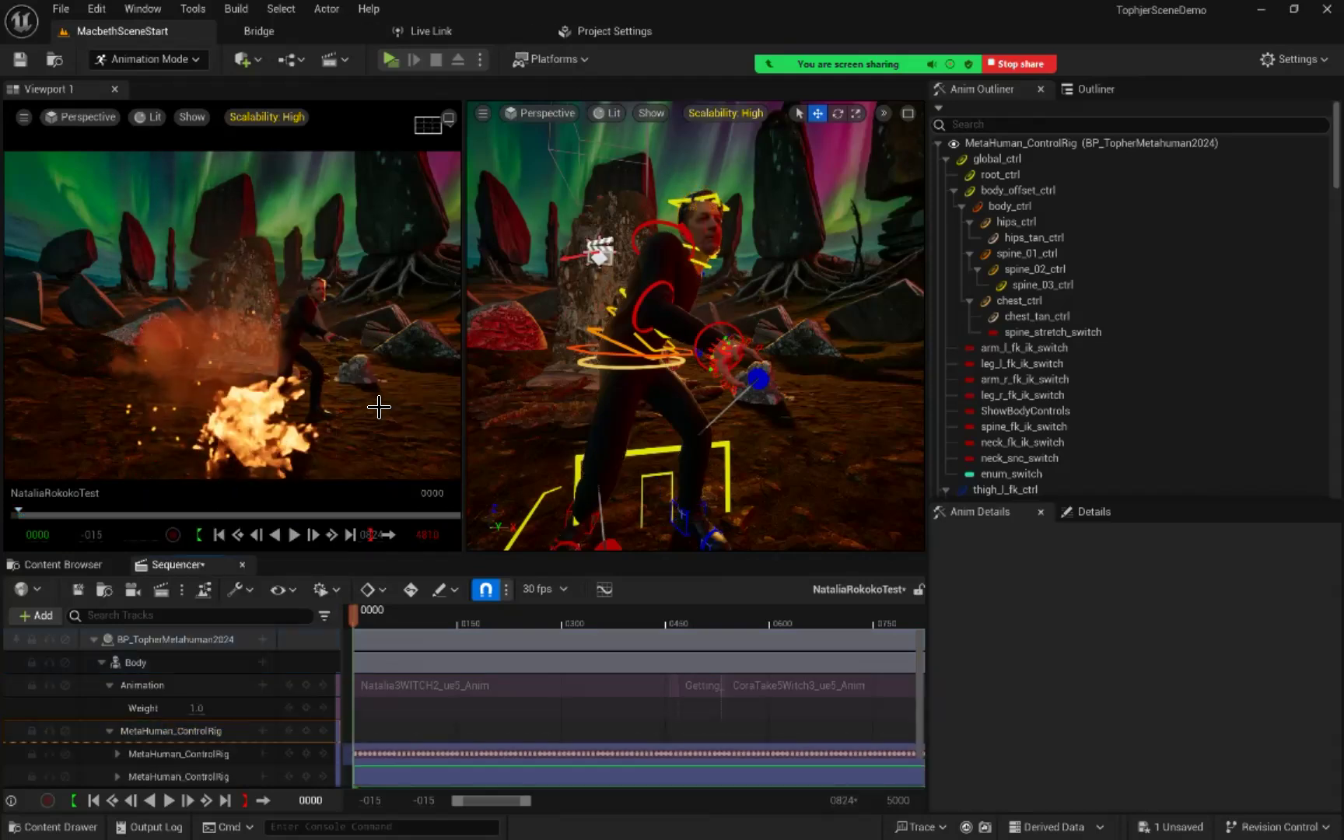
Step: Rename the additive MetaHuman_ControlRig section AdditiveRig
scroll(622, 731, "down", 1)
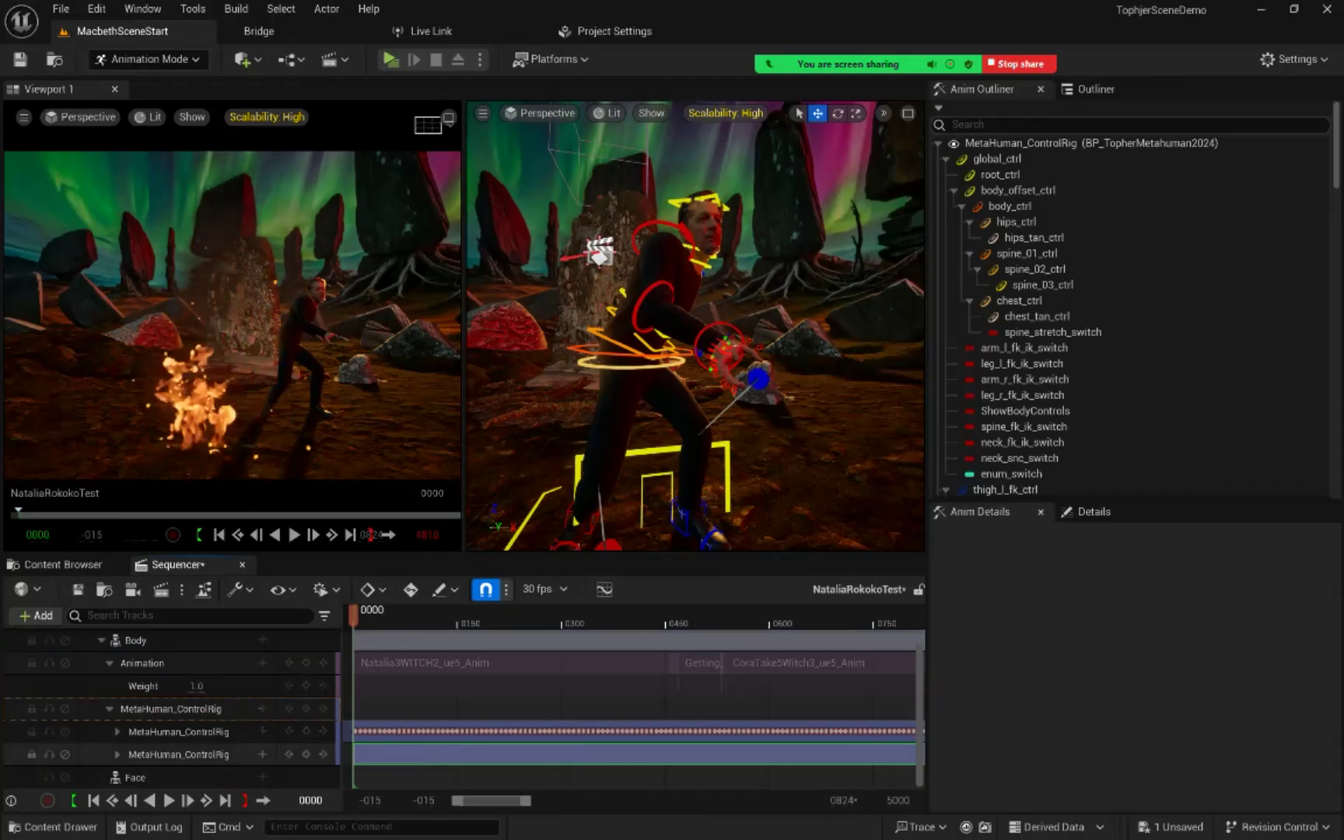
left_click(179, 755)
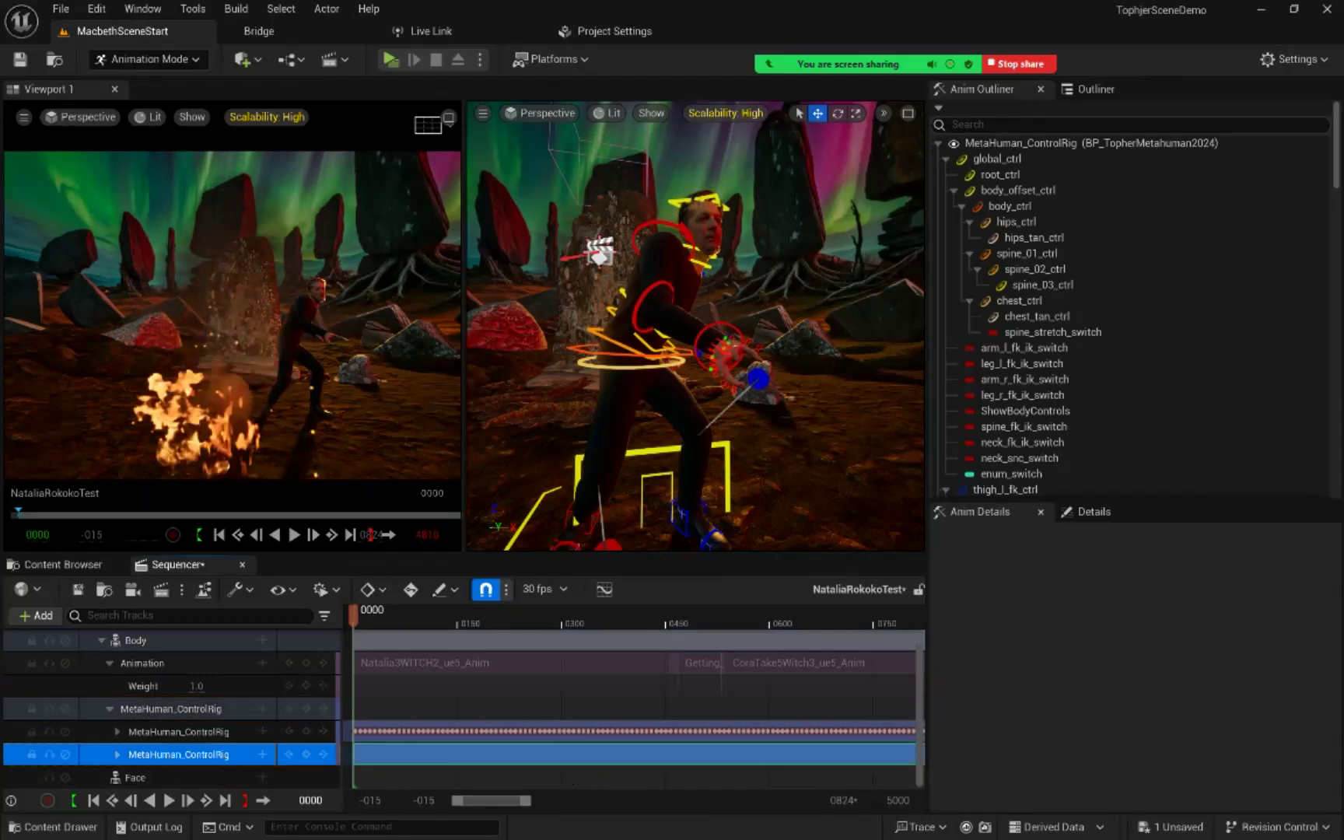
double_click(179, 754)
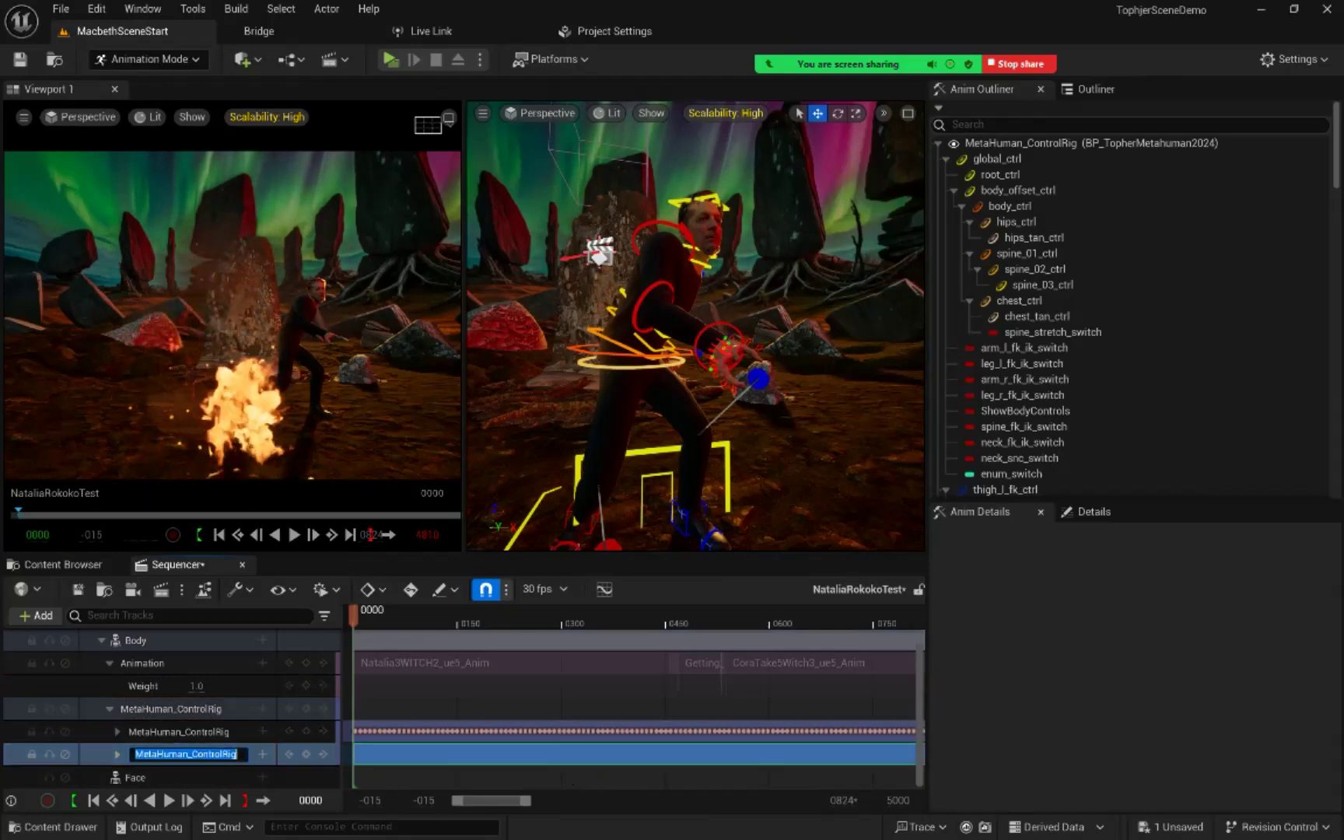
type("Additive")
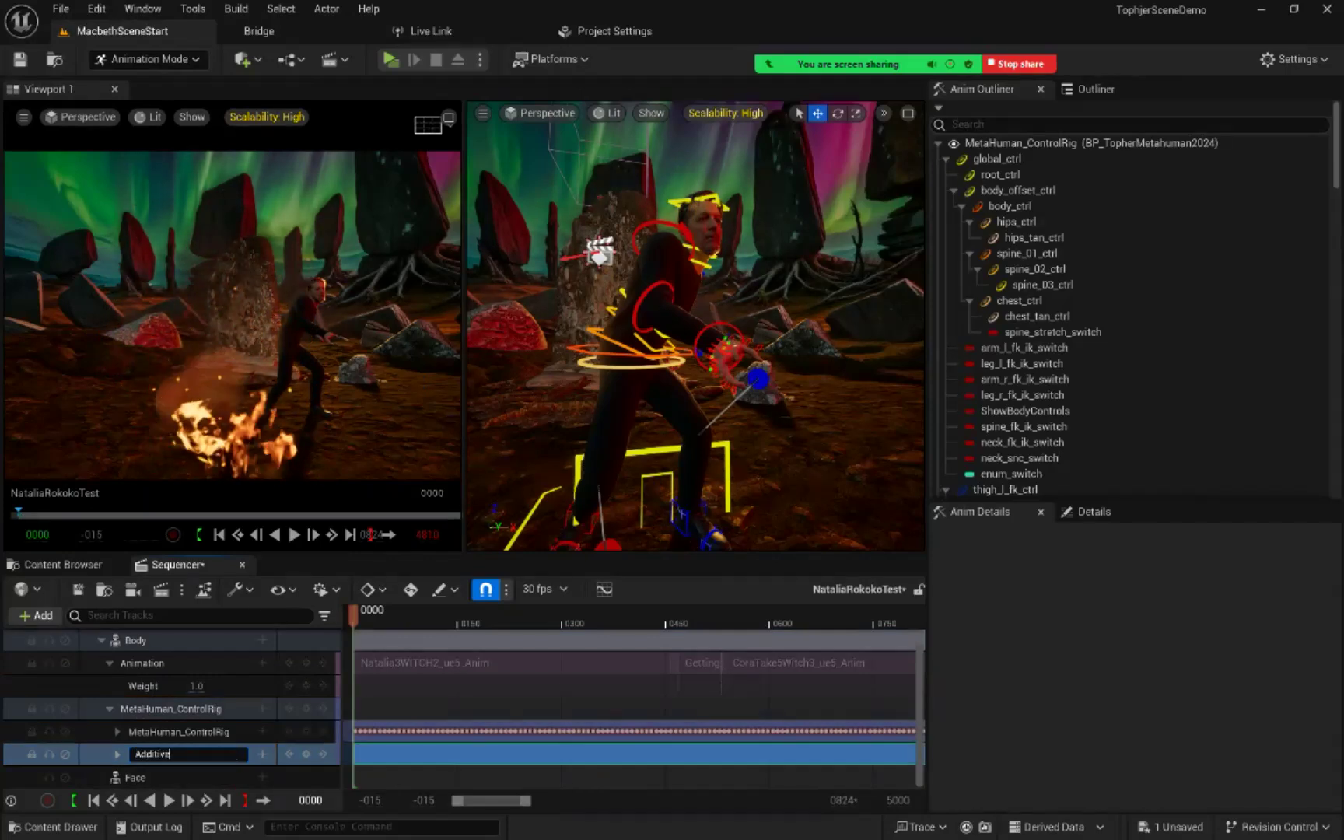
type("Ri")
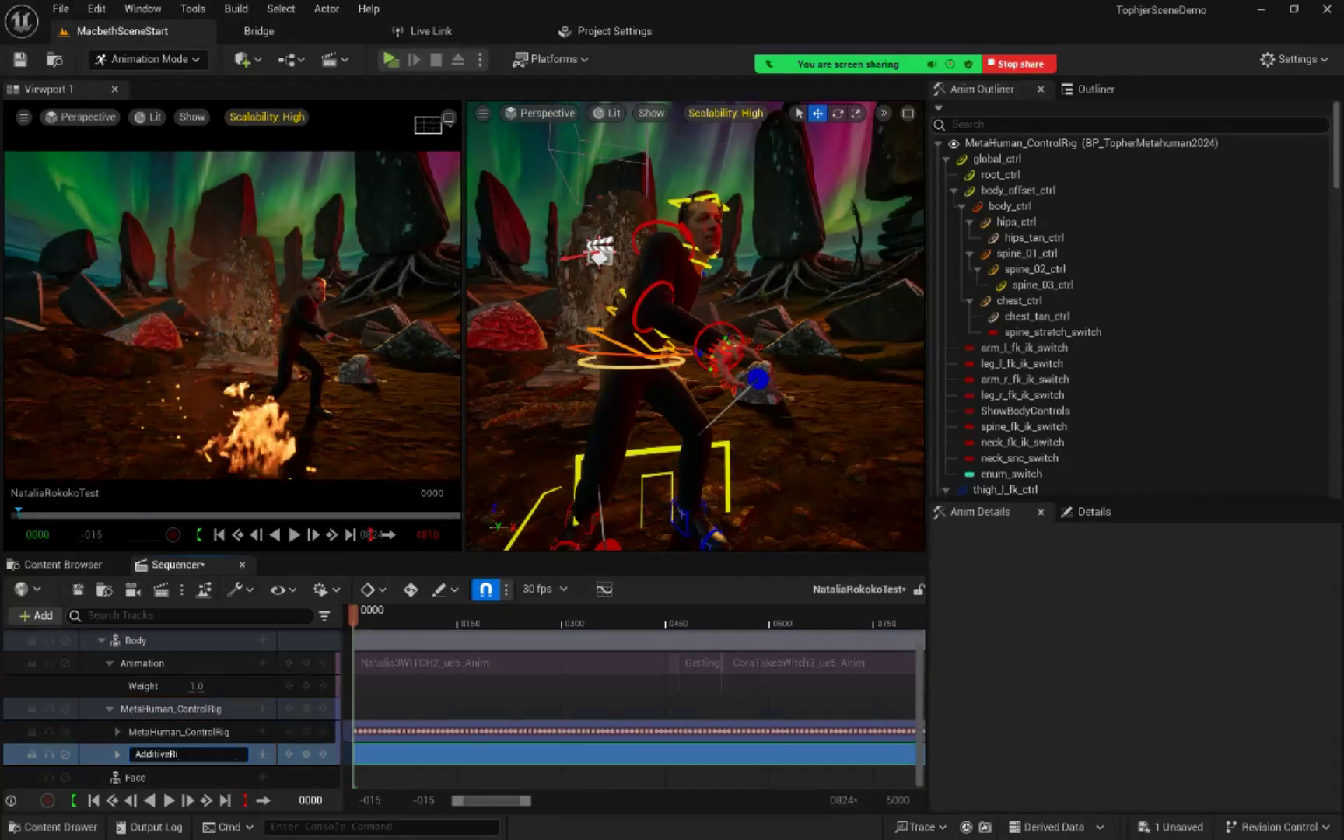
type("g")
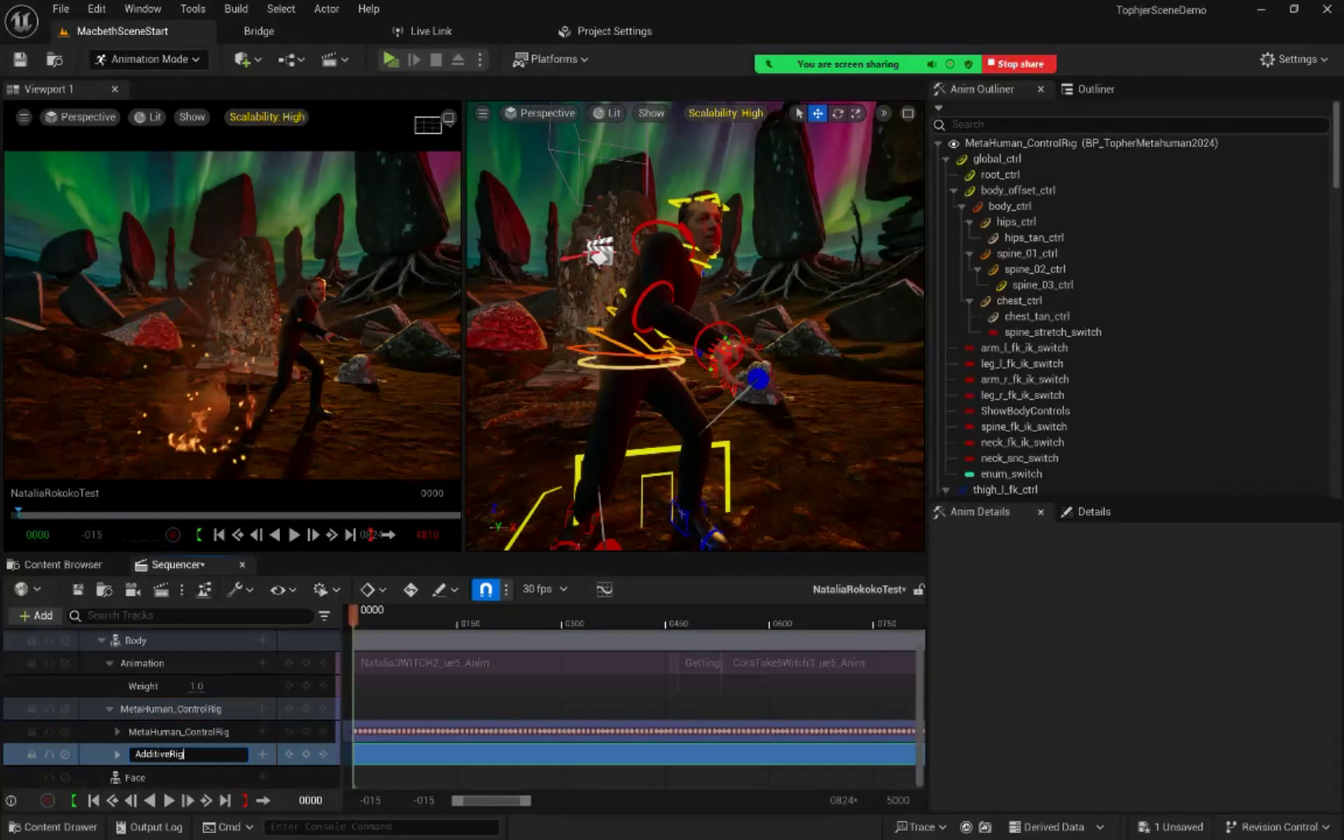
key("Return")
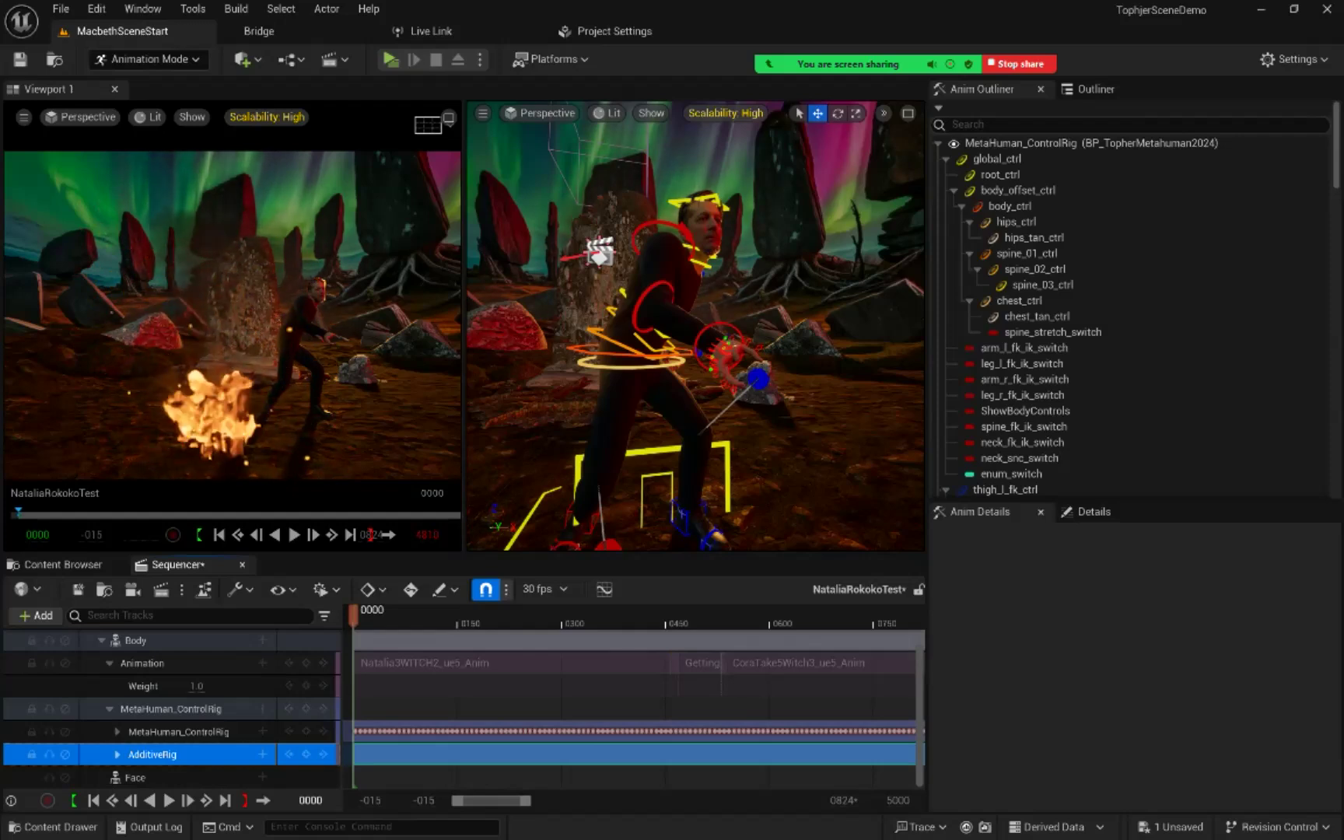
Step: Expand AdditiveRig and examine its control tracks, selecting body_offset_ctrl, thigh_l_fk_ctrl and foot_l_fk_ctrl in turn
left_click(118, 755)
scroll(171, 708, "down", 3)
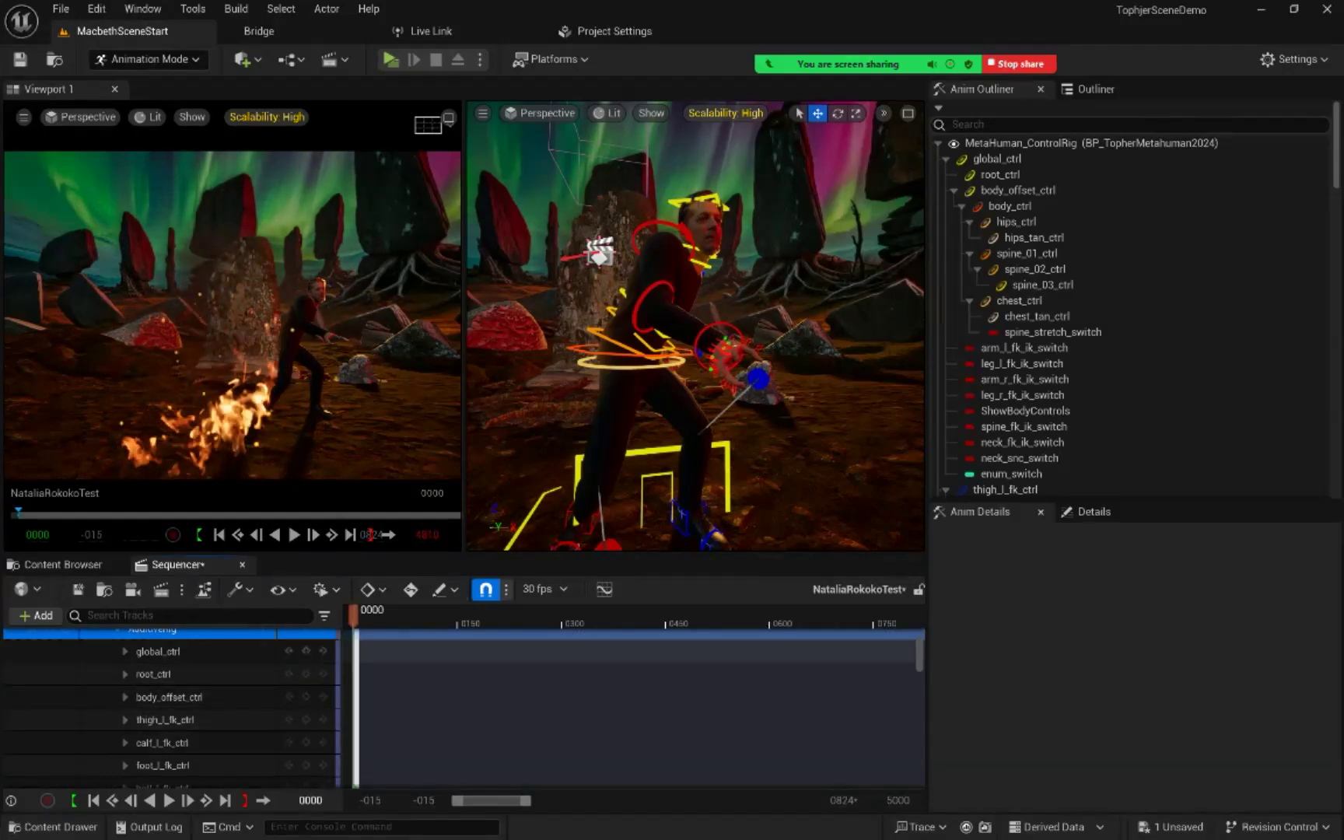
scroll(234, 700, "up", 1)
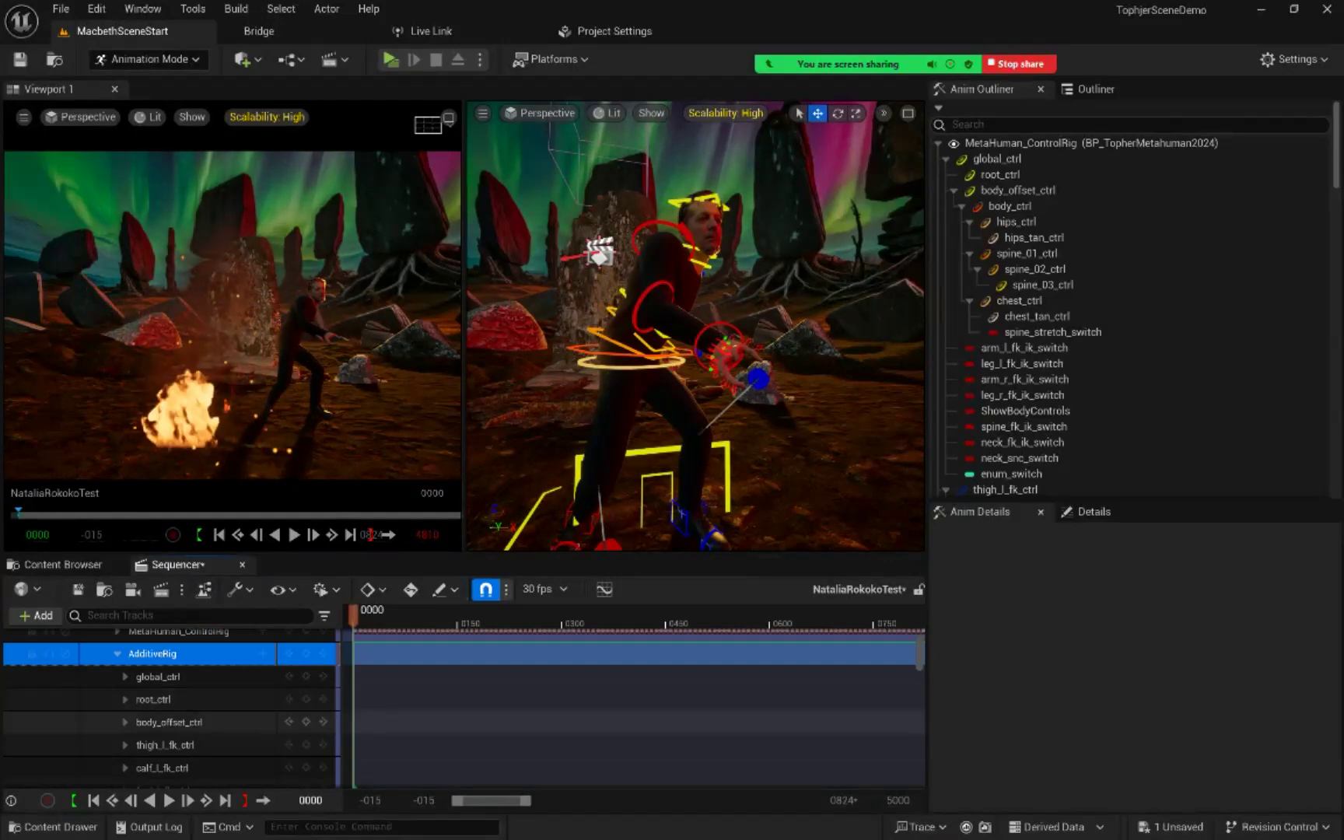
left_click(169, 722)
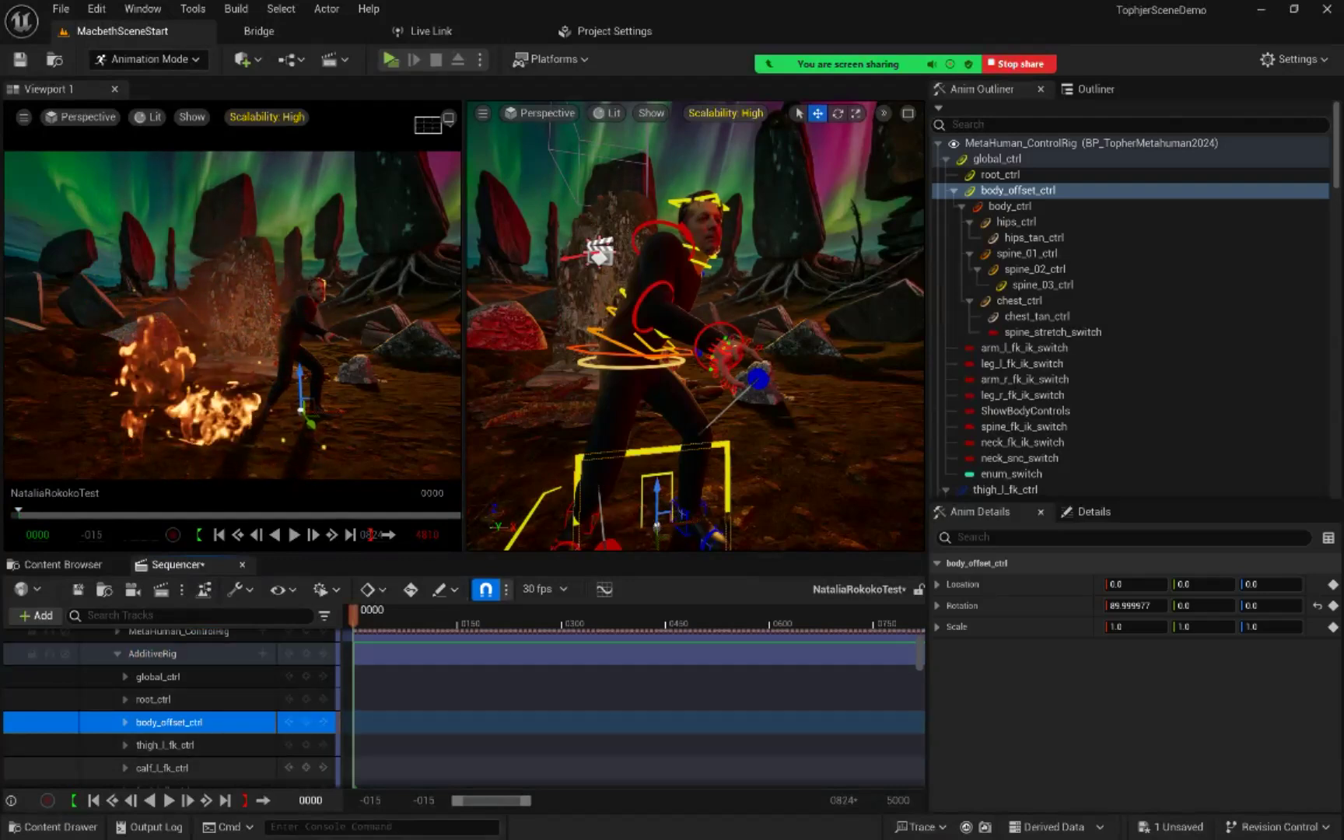
left_click(165, 746)
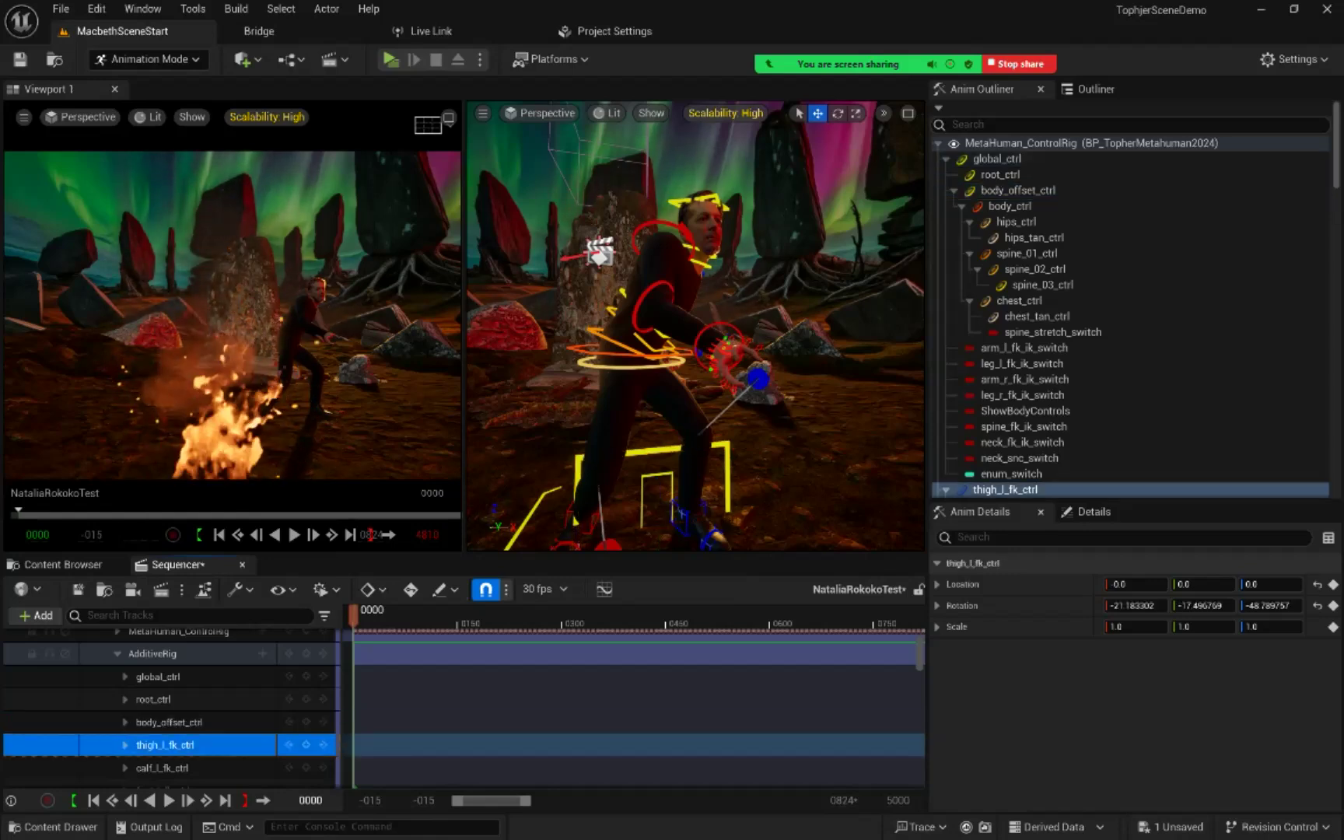
scroll(464, 700, "down", 1)
left_click(162, 765)
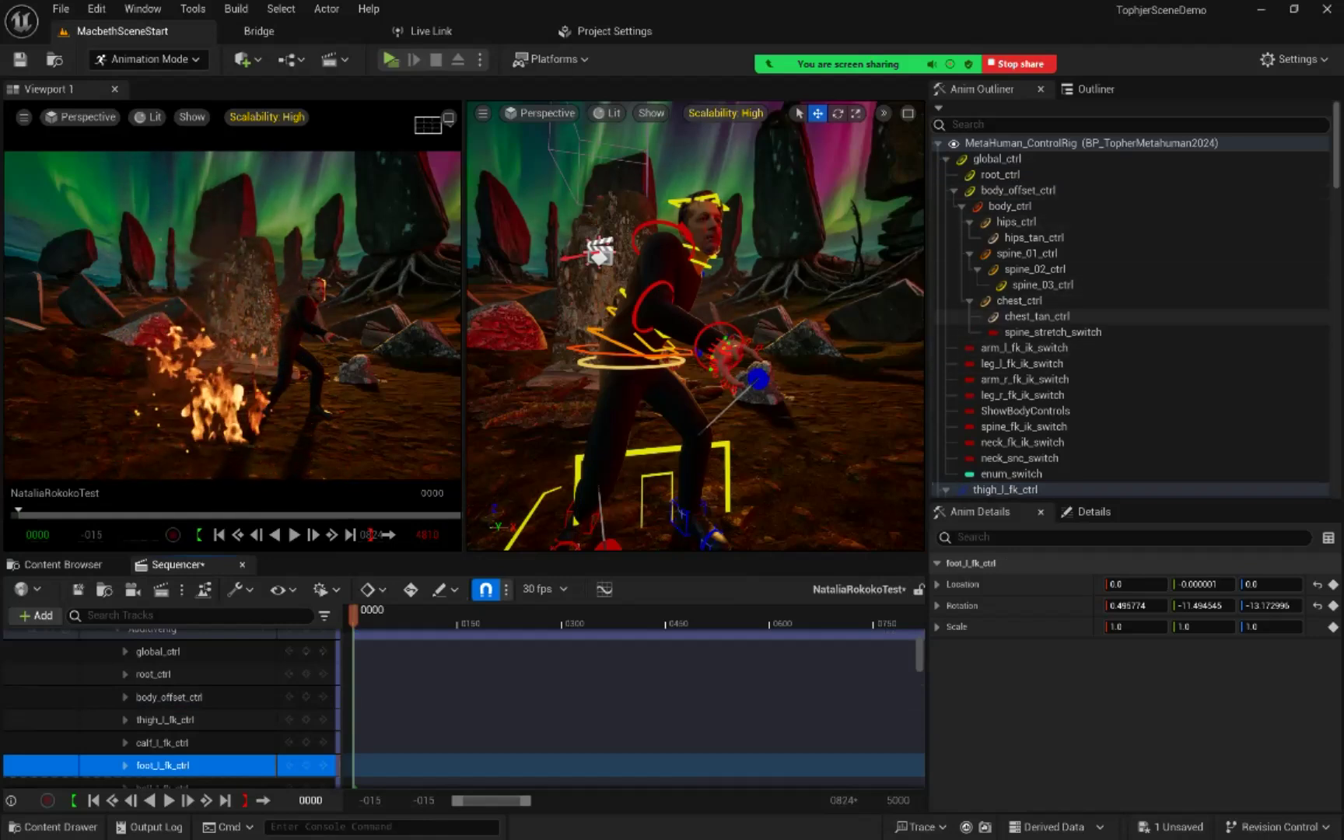
Step: Select spine_02_ctrl and body_offset_ctrl in the rig hierarchy to locate their tracks under AdditiveRig, then collapse the section
left_click(1035, 269)
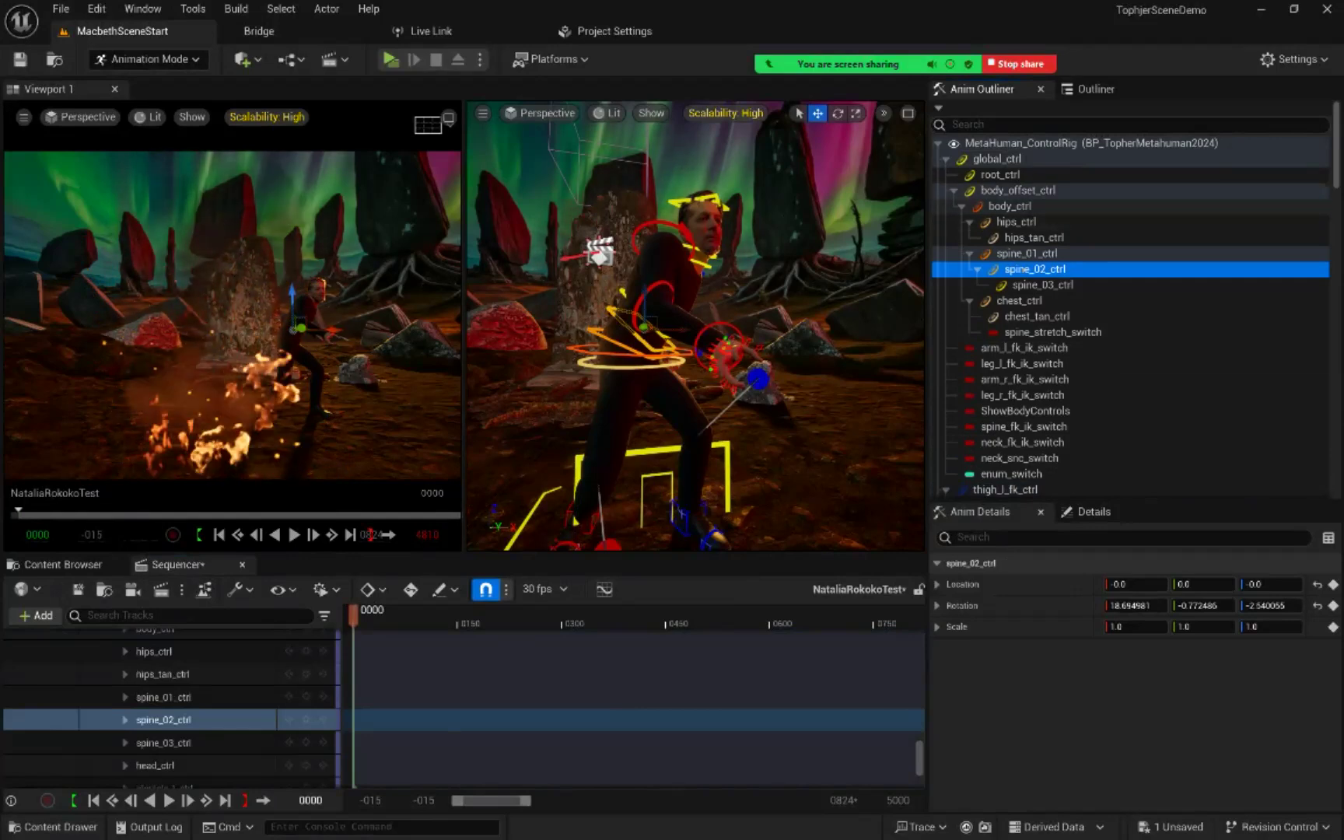
left_click(1017, 191)
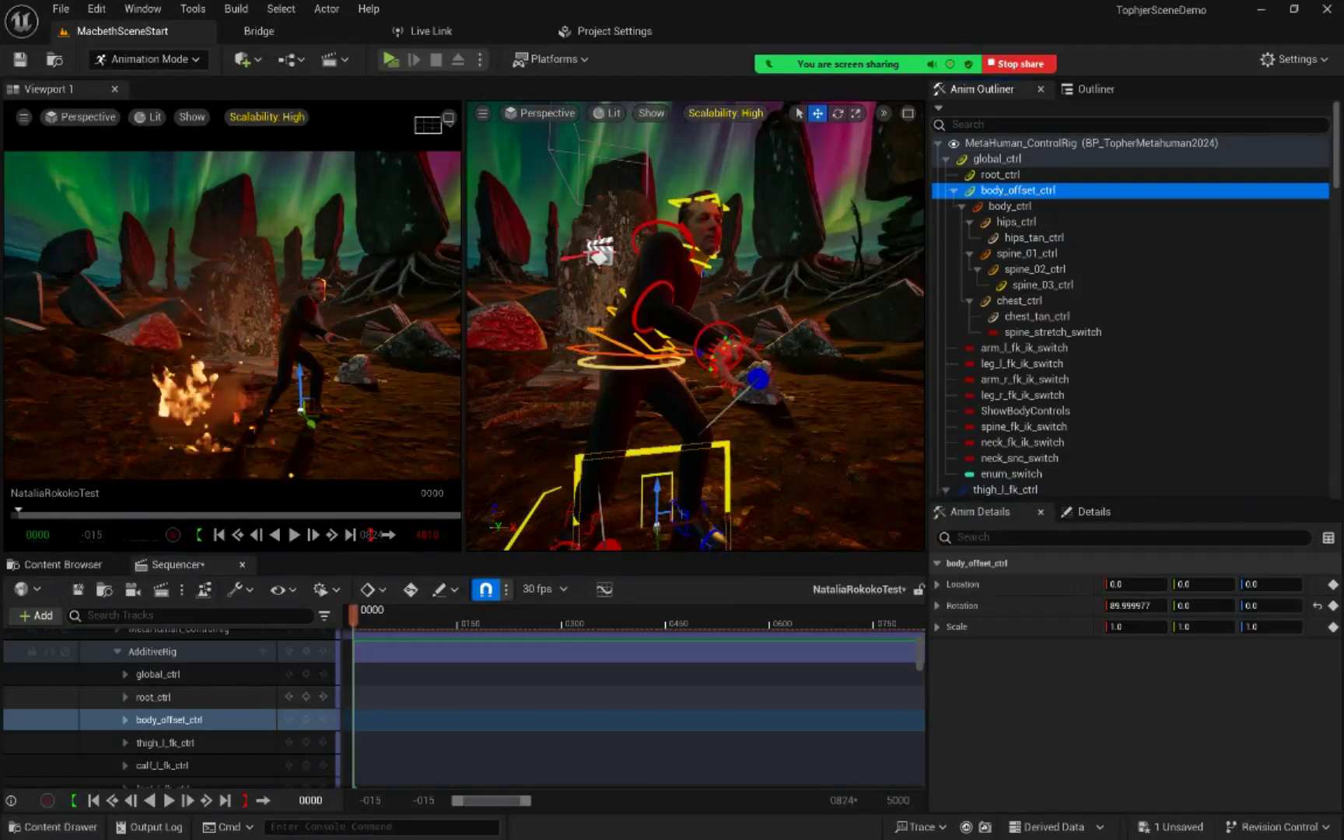
scroll(622, 715, "down", 2)
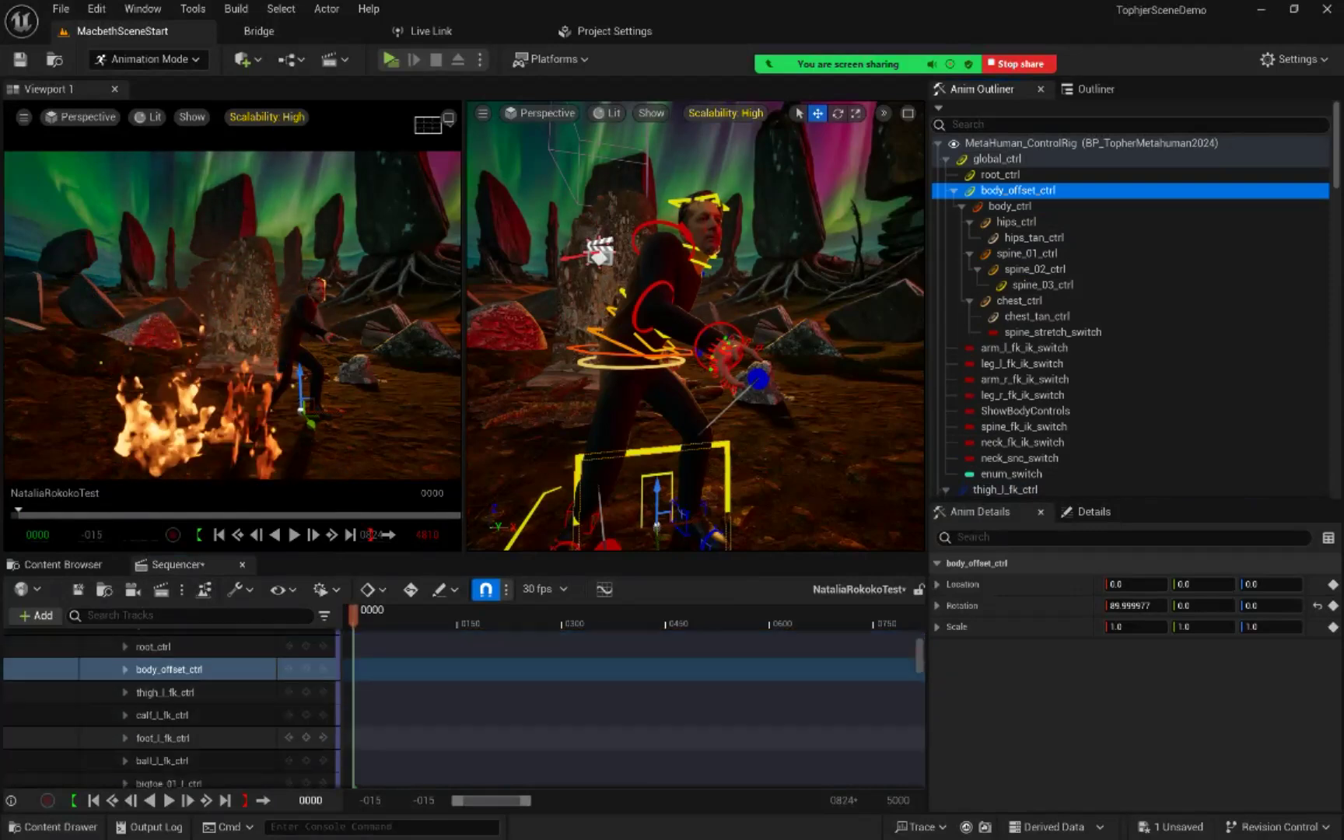
scroll(171, 685, "up", 1)
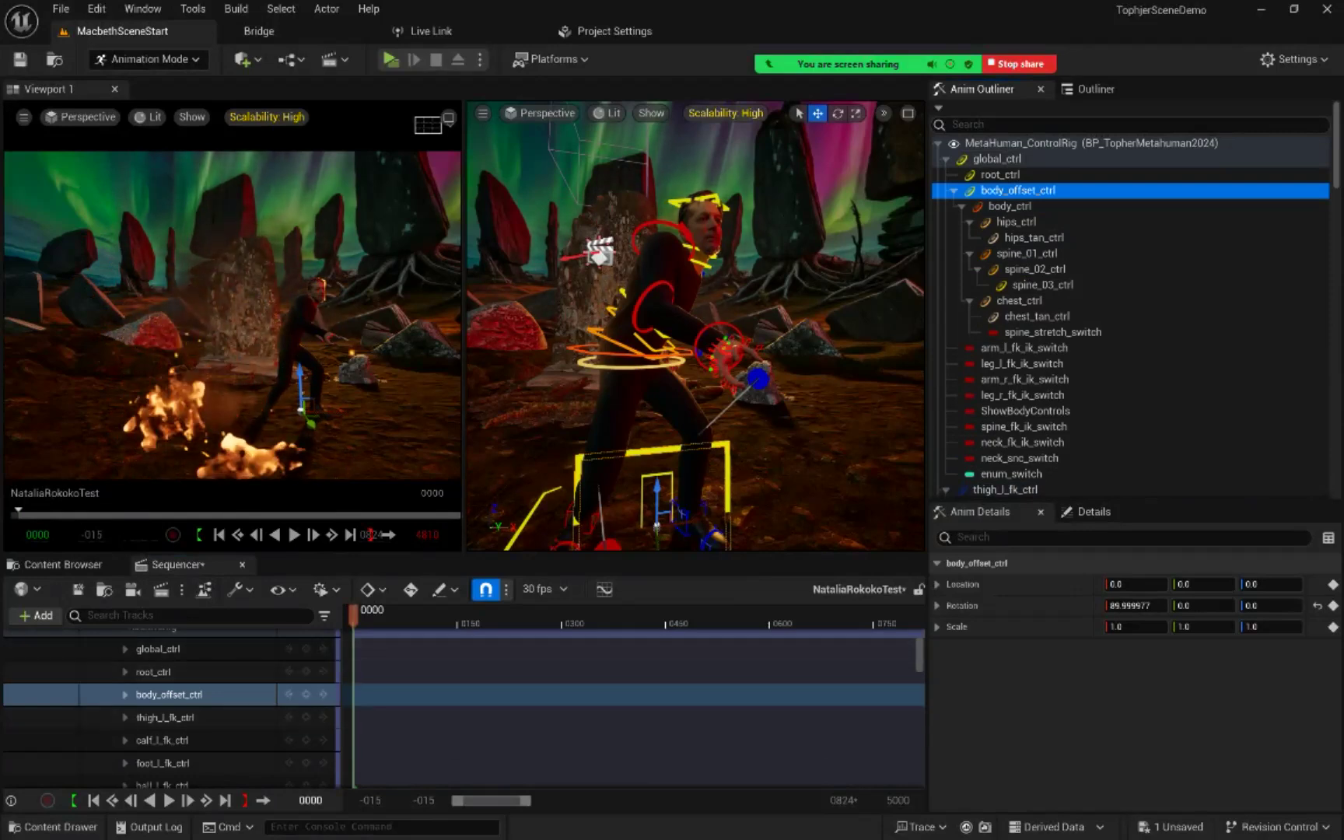
scroll(171, 700, "up", 2)
scroll(171, 701, "down", 2)
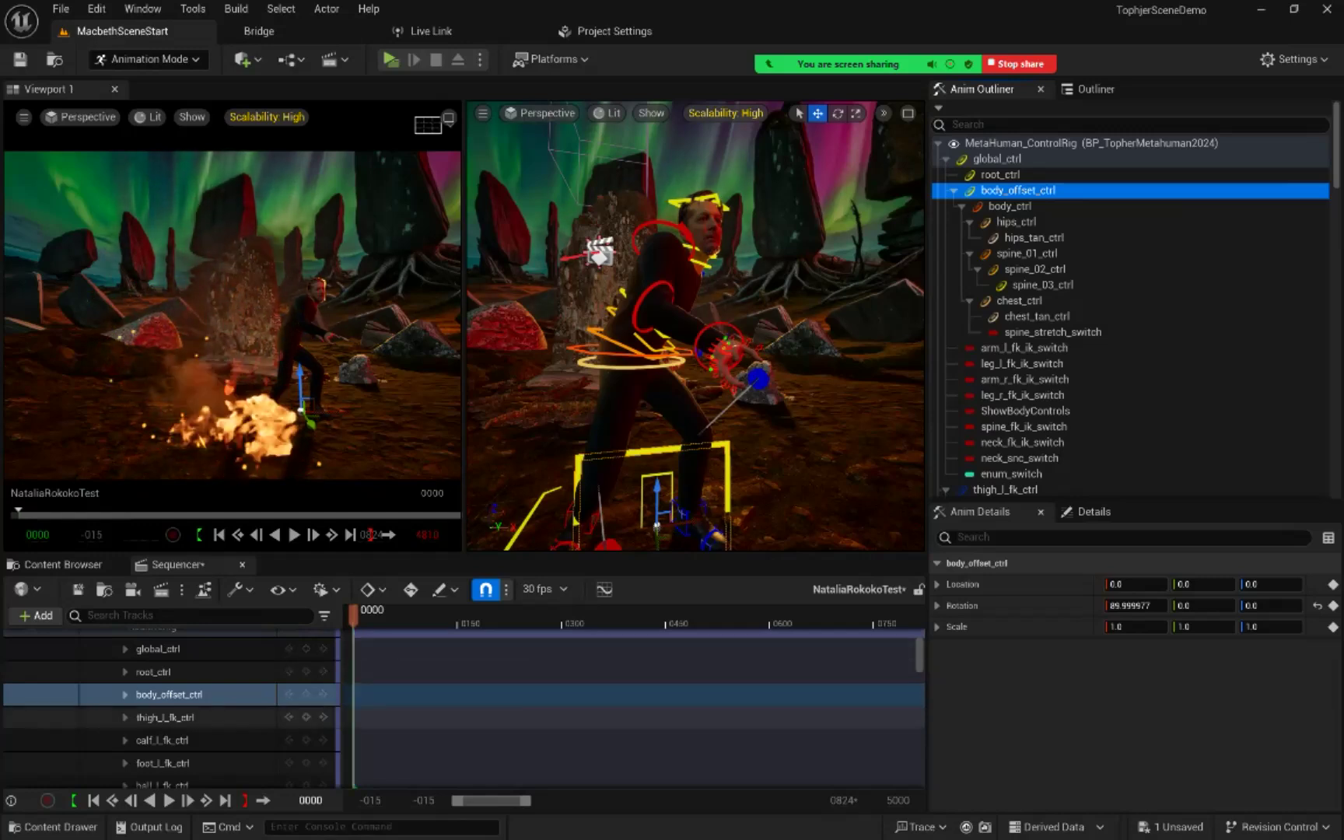
scroll(288, 717, "up", 2)
scroll(288, 720, "up", 2)
scroll(288, 720, "down", 2)
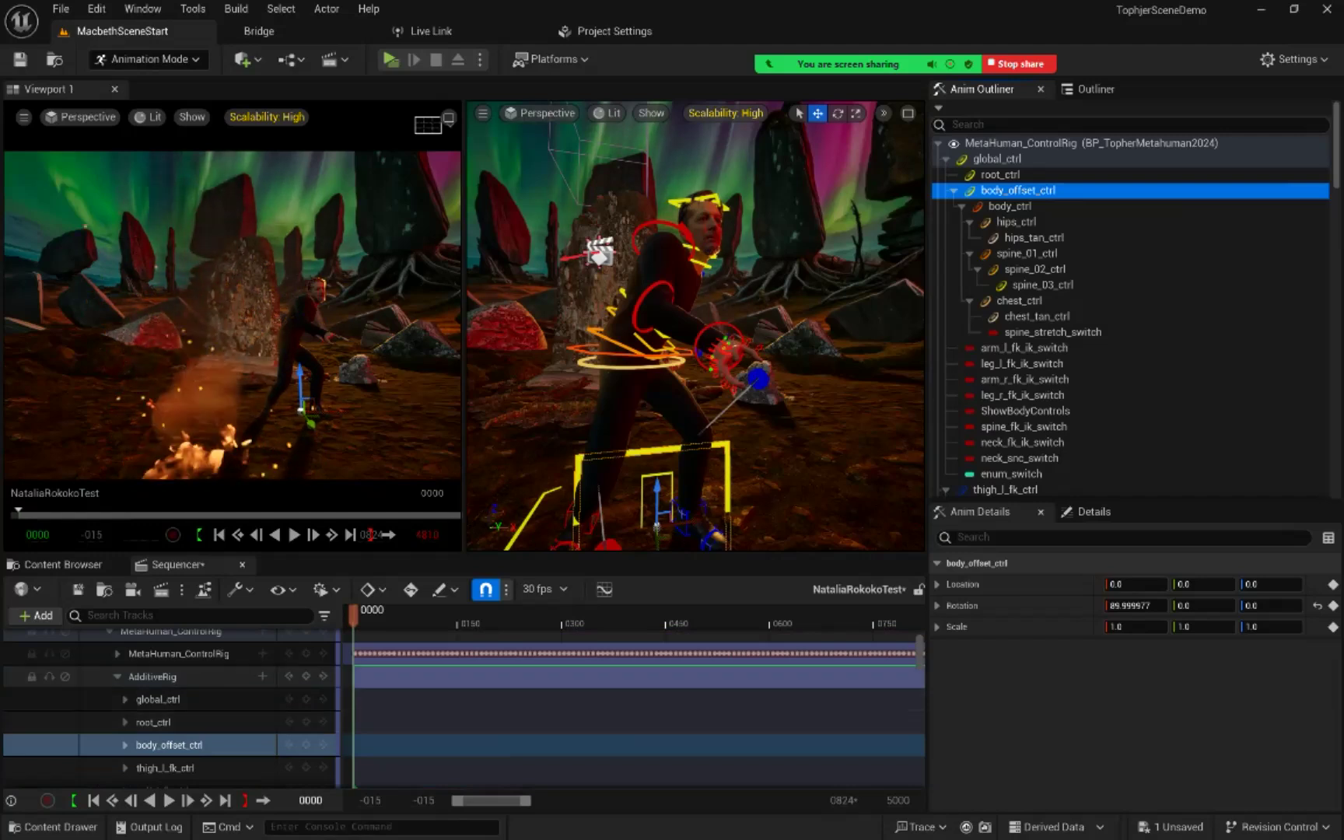
scroll(171, 708, "up", 3)
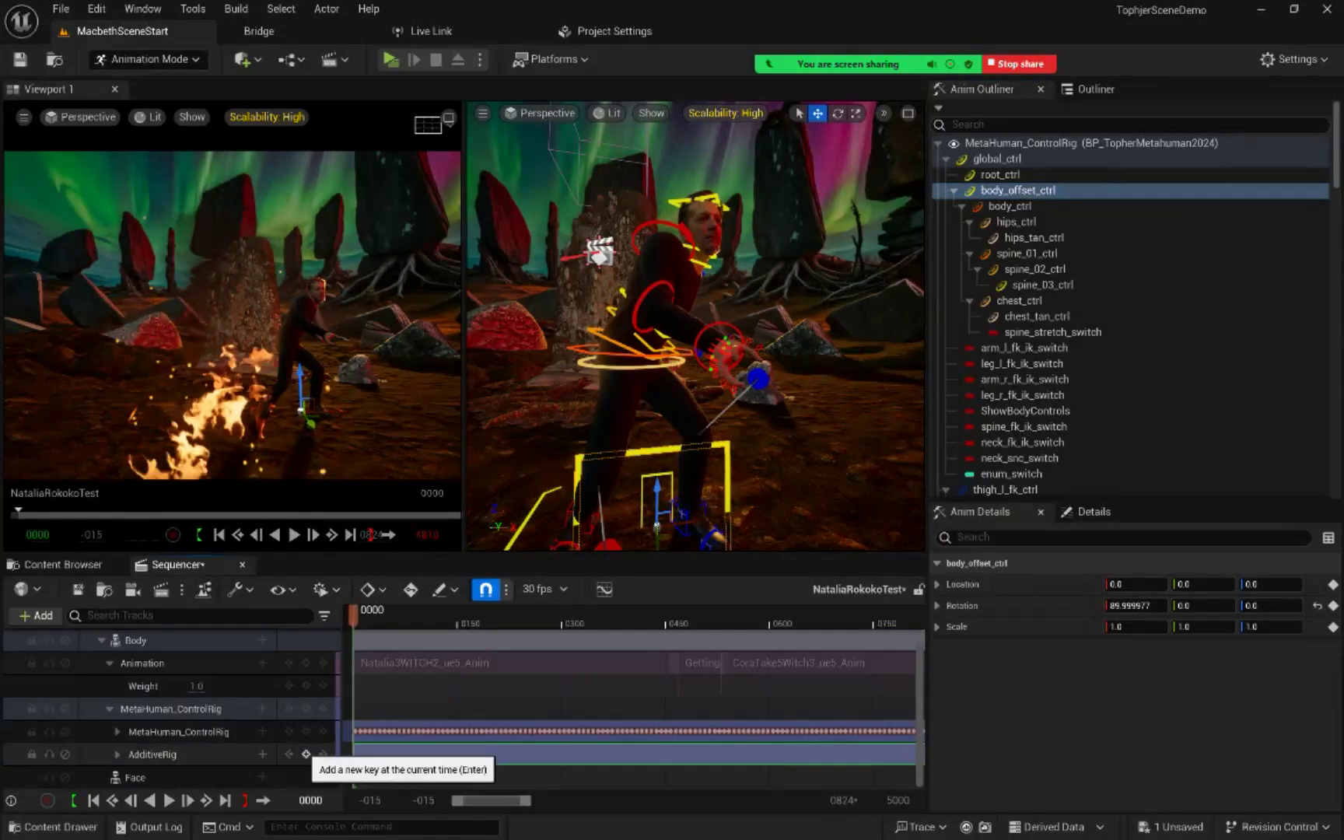
Step: Add a key to all AdditiveRig controls at frame 0 and check the keys on the individual control tracks
left_click(306, 755)
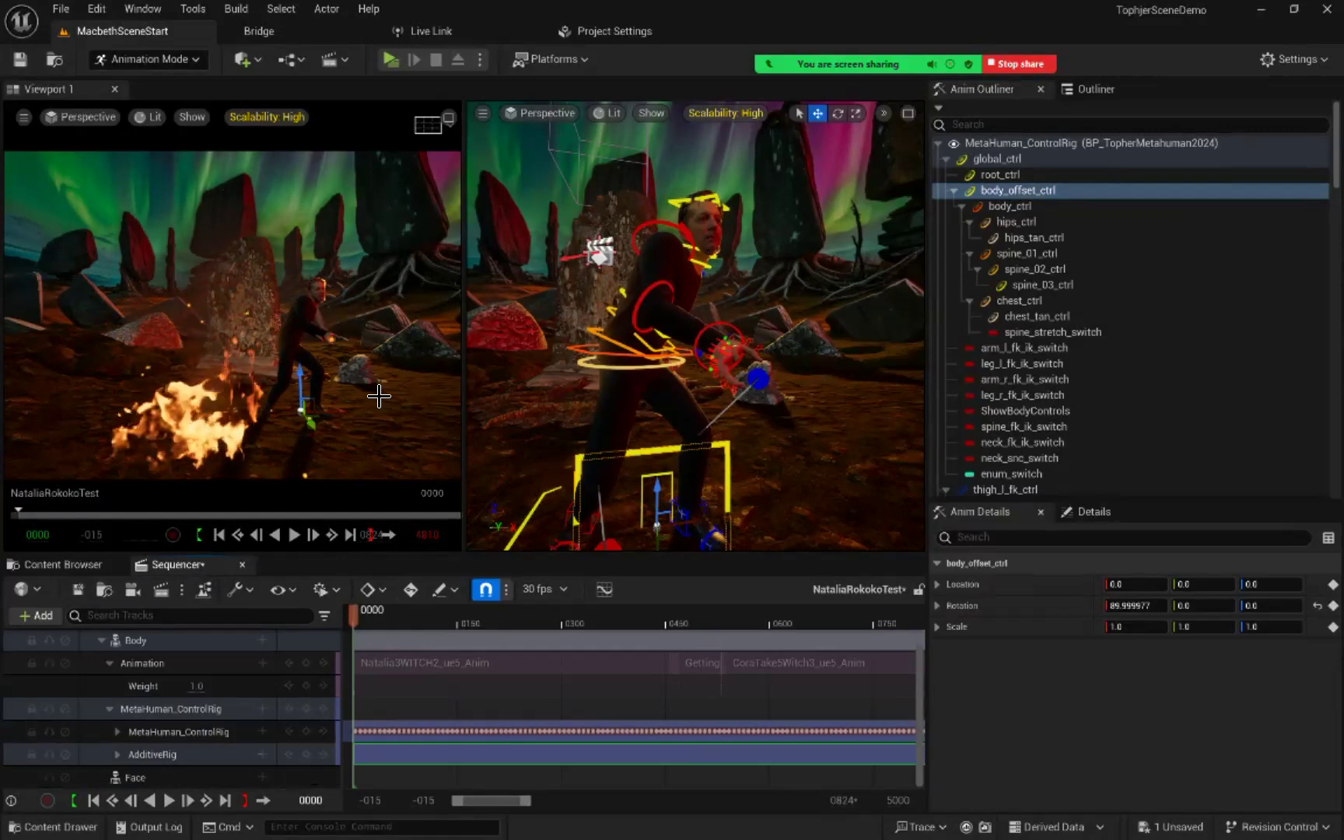
right_click_drag(682, 333, 656, 369)
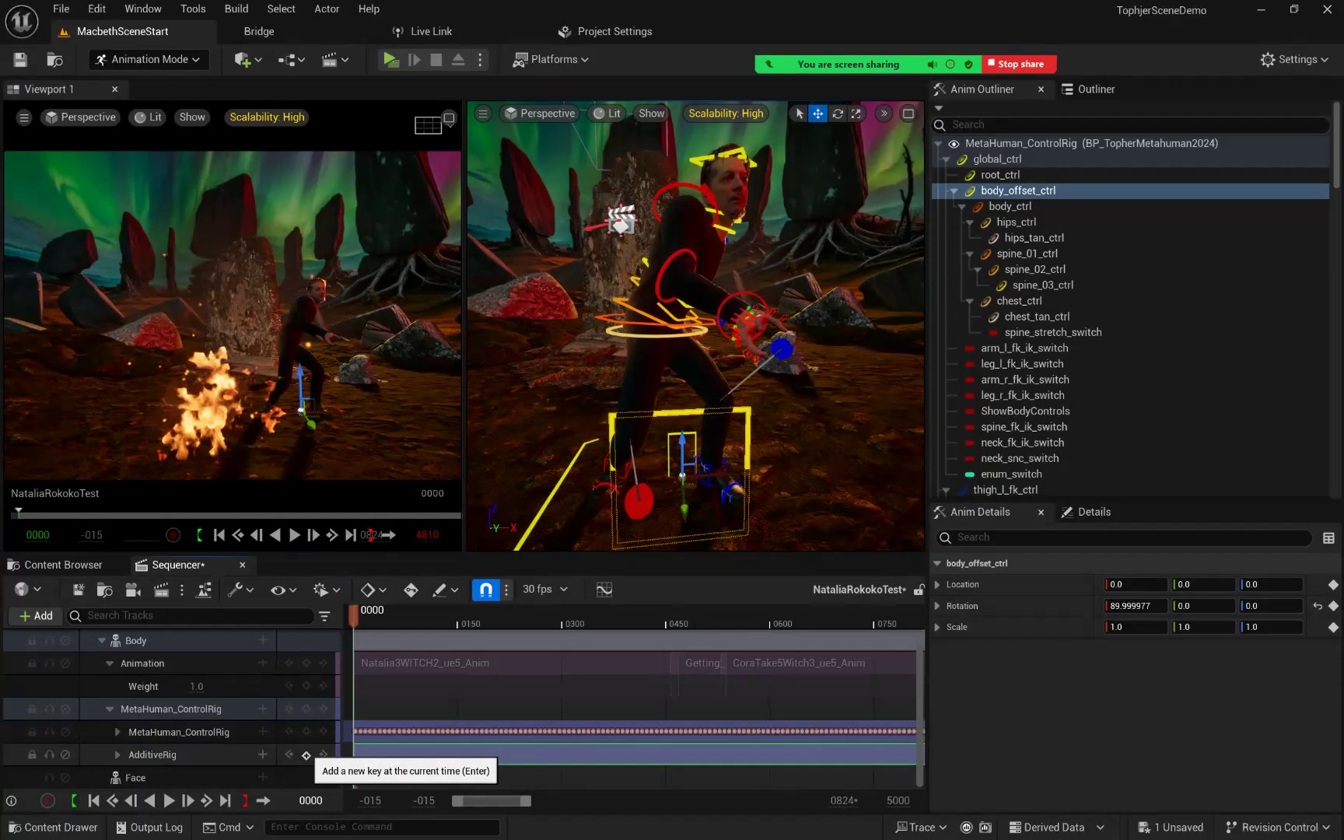
left_click(305, 754)
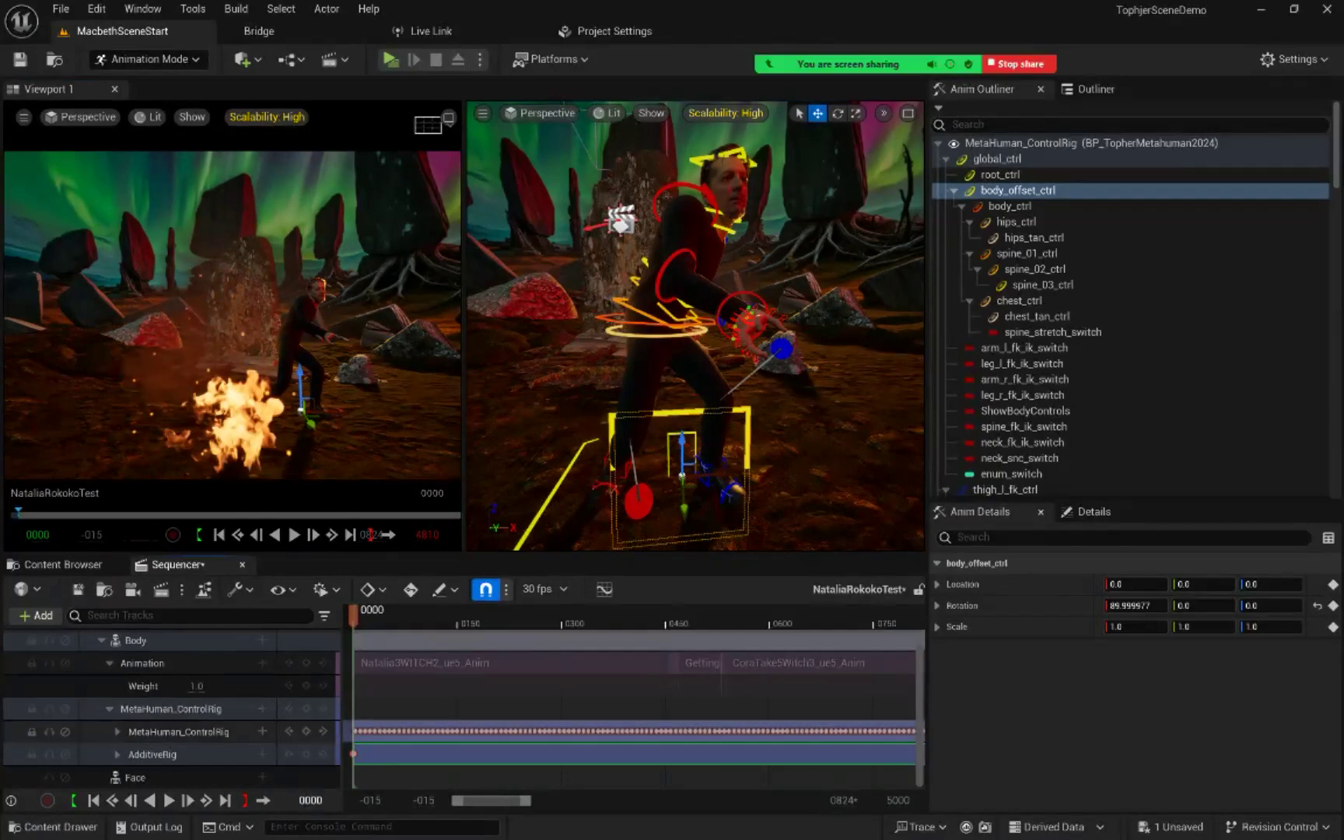
left_click(118, 753)
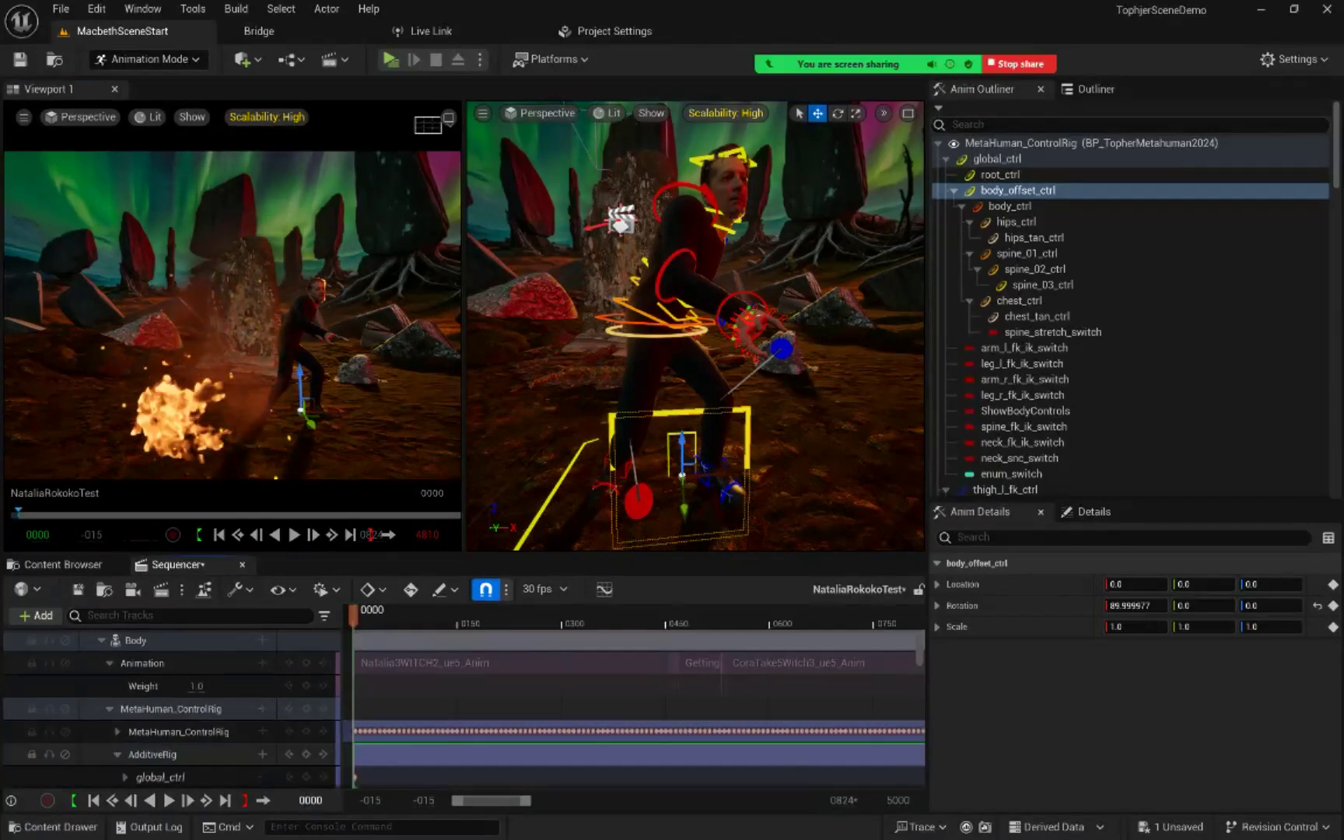
scroll(117, 750, "down", 6)
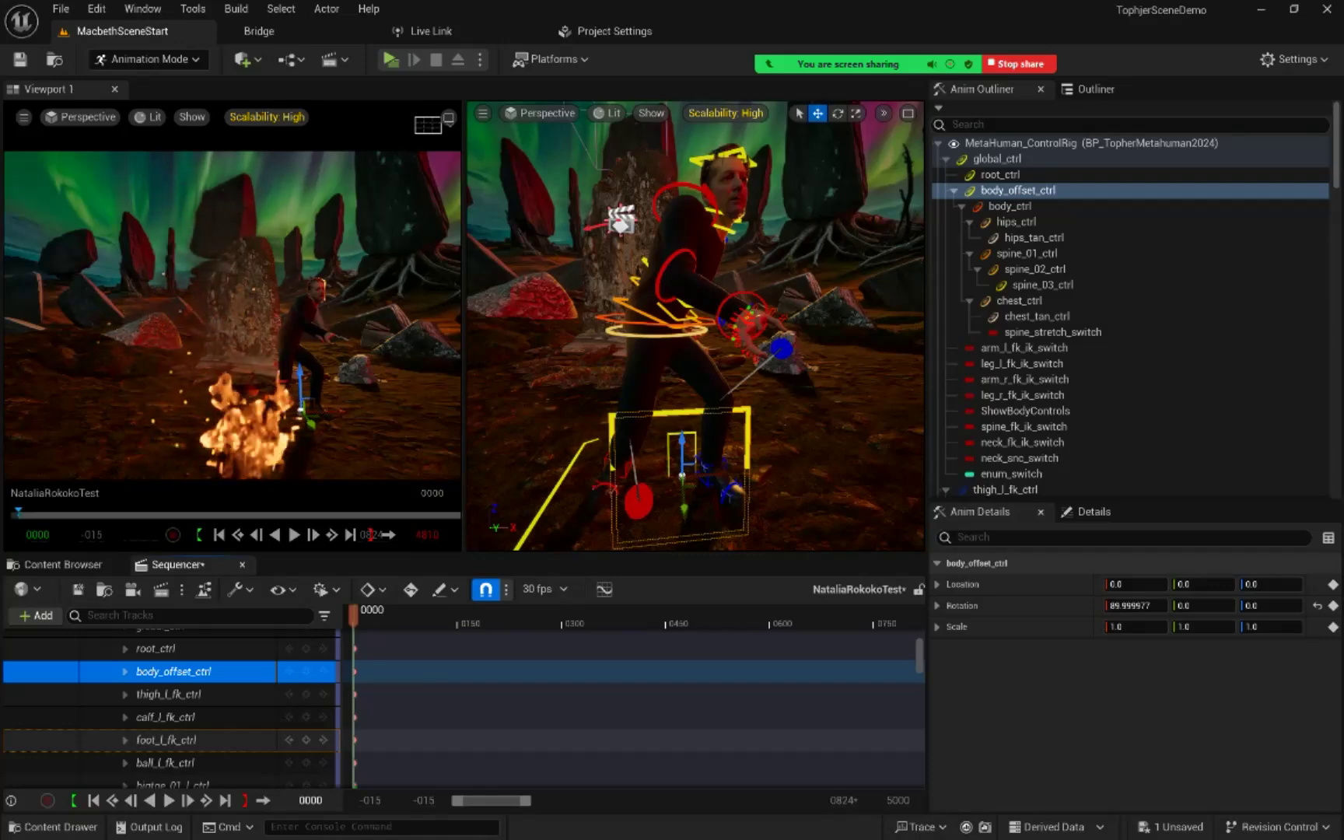
scroll(171, 708, "up", 7)
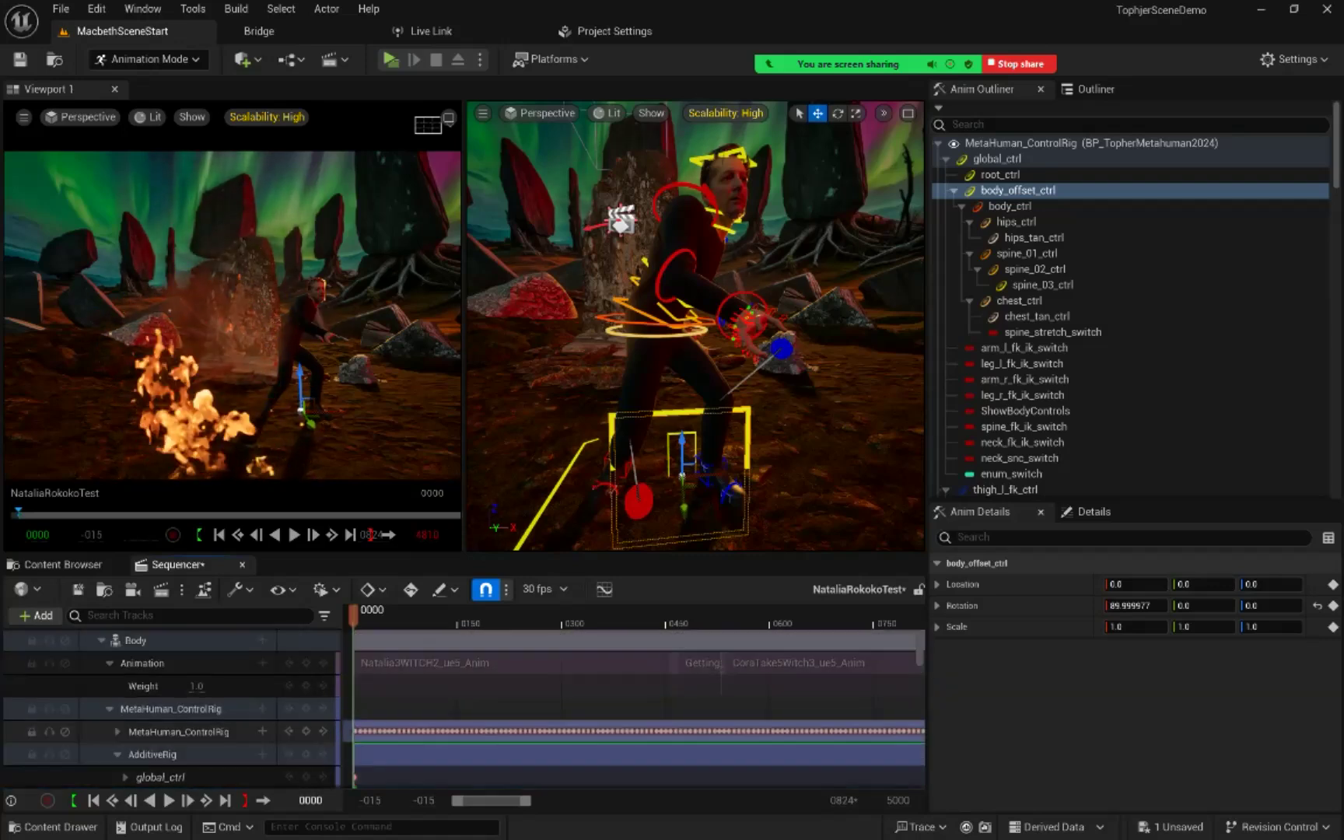
scroll(171, 708, "down", 2)
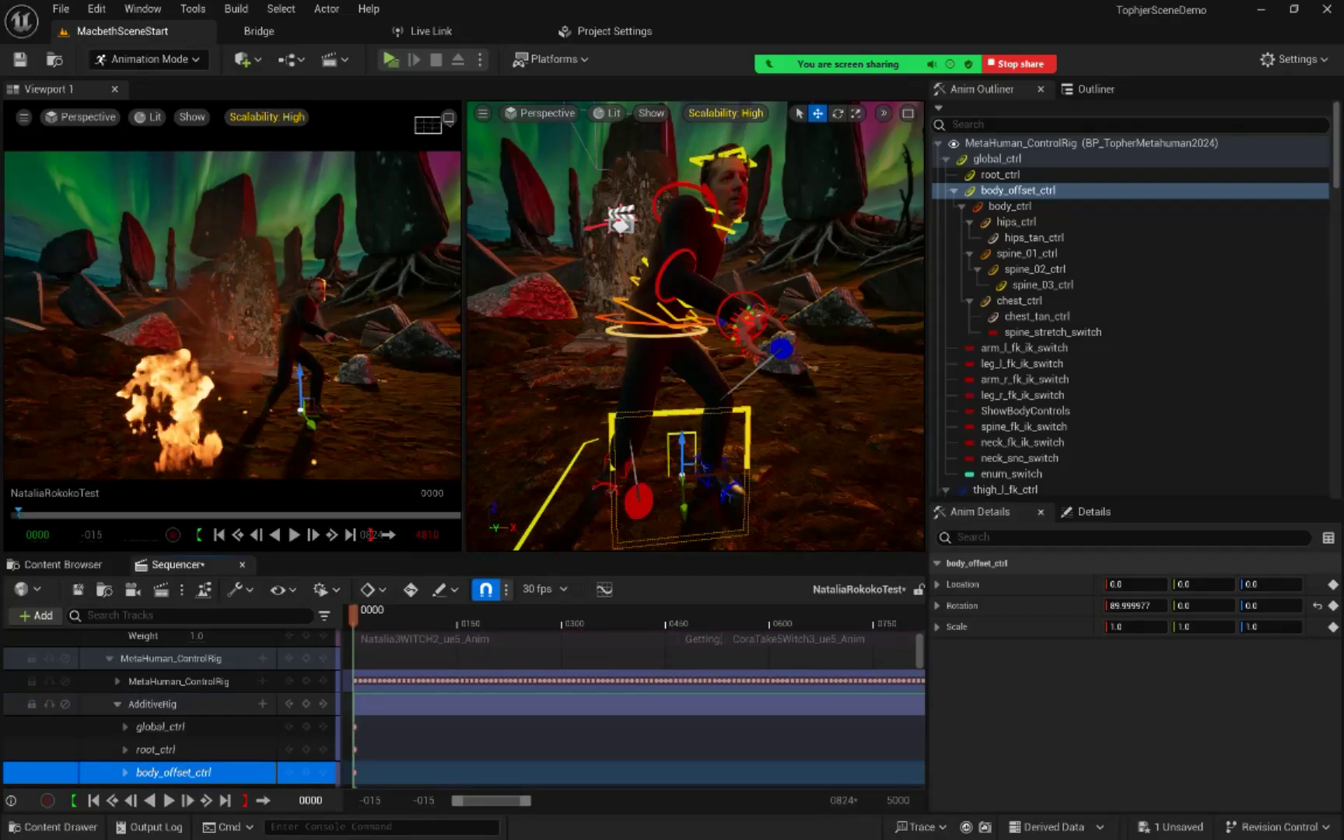
scroll(171, 708, "up", 2)
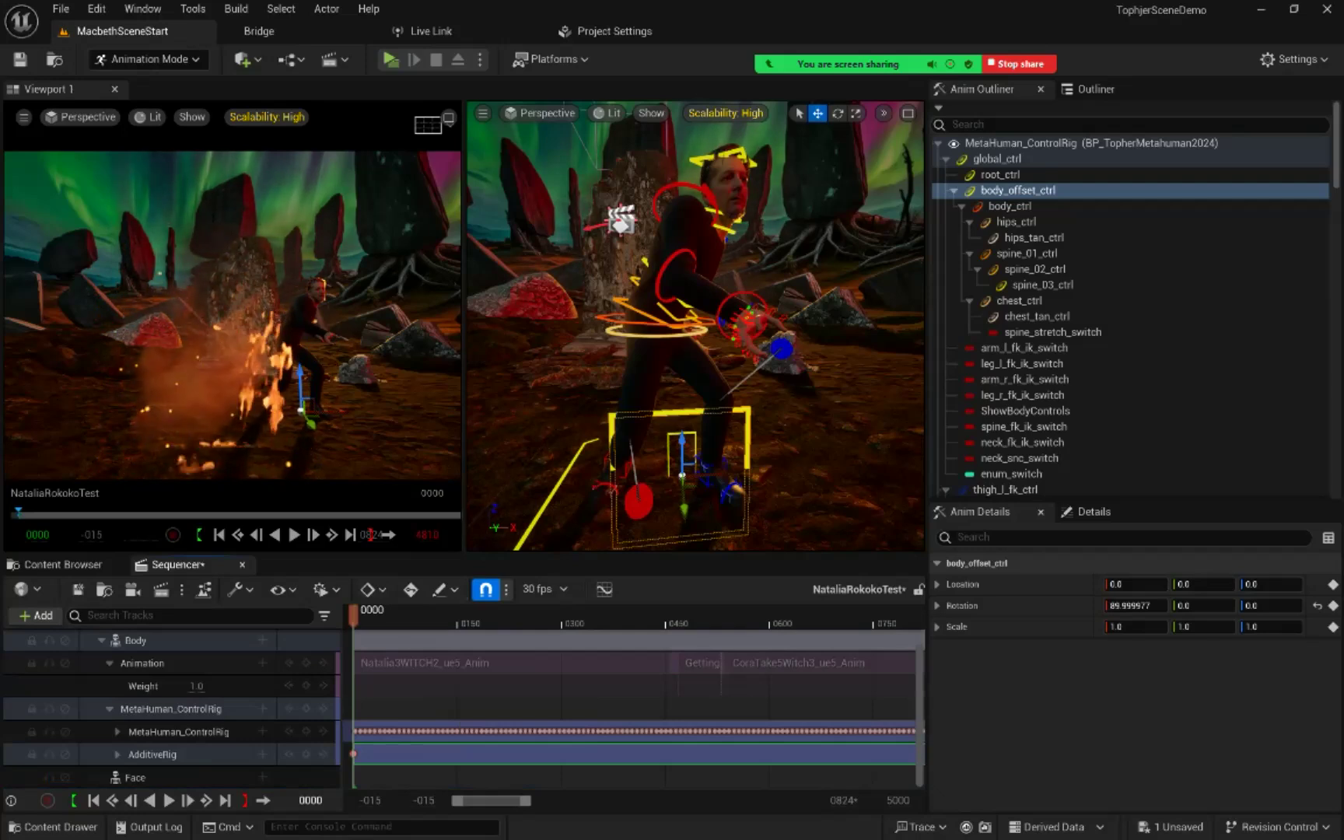
Step: Play the sequence, park the playhead at frame 454 just before the Getting_Hit_Backwards clip, and key AdditiveRig there
key("space")
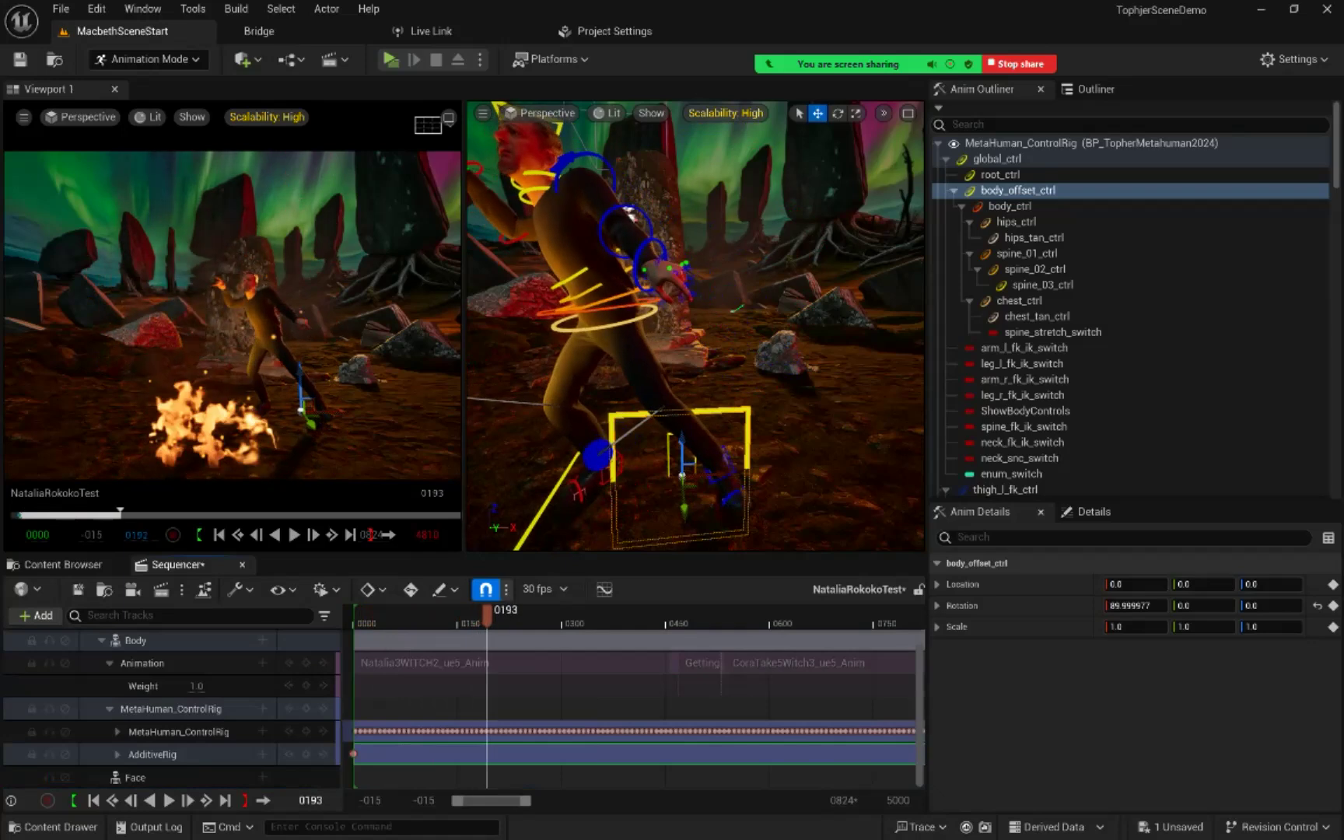
mouse_move(517, 616)
left_mouse_down()
mouse_move(540, 616)
mouse_move(490, 616)
mouse_move(526, 616)
mouse_move(509, 616)
left_mouse_up()
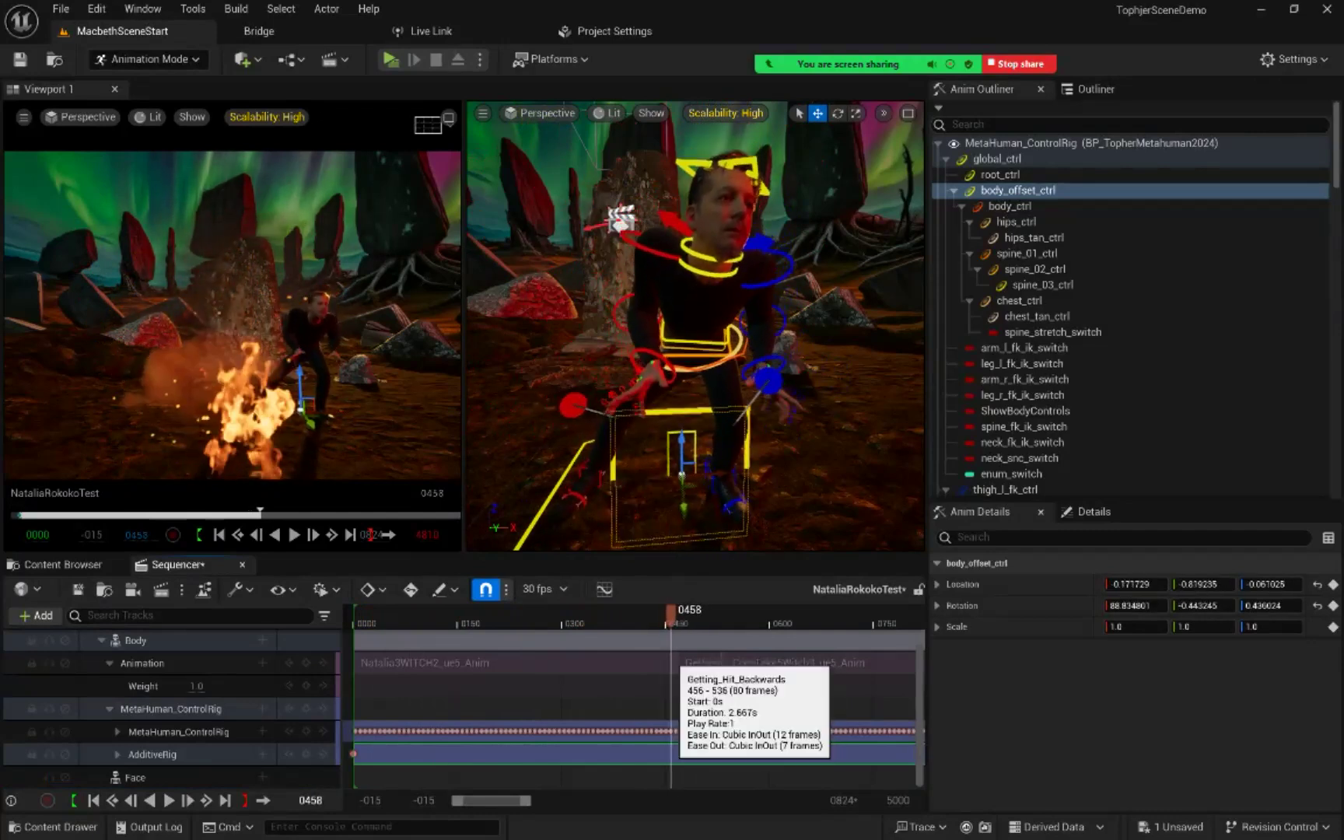
left_click_drag(674, 660, 667, 663)
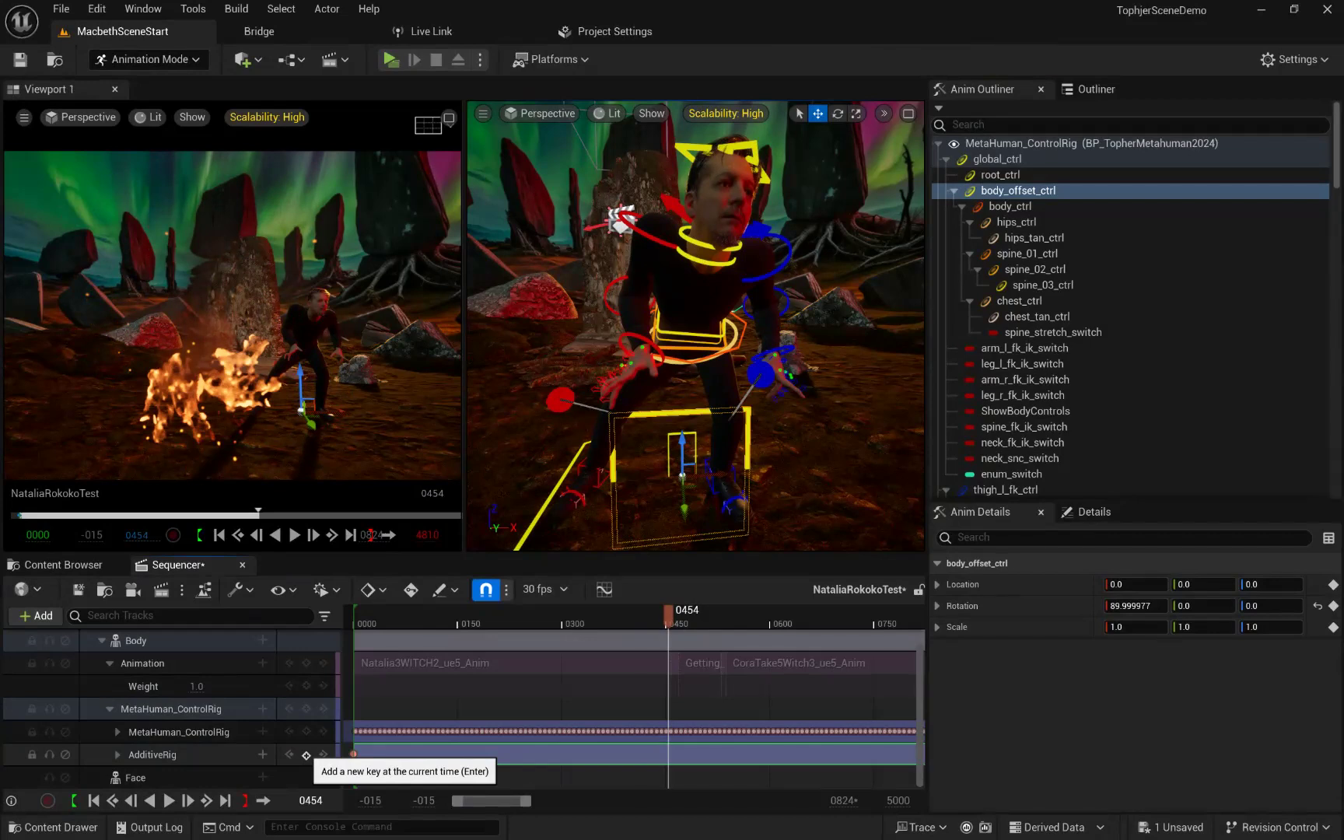
left_click(305, 755)
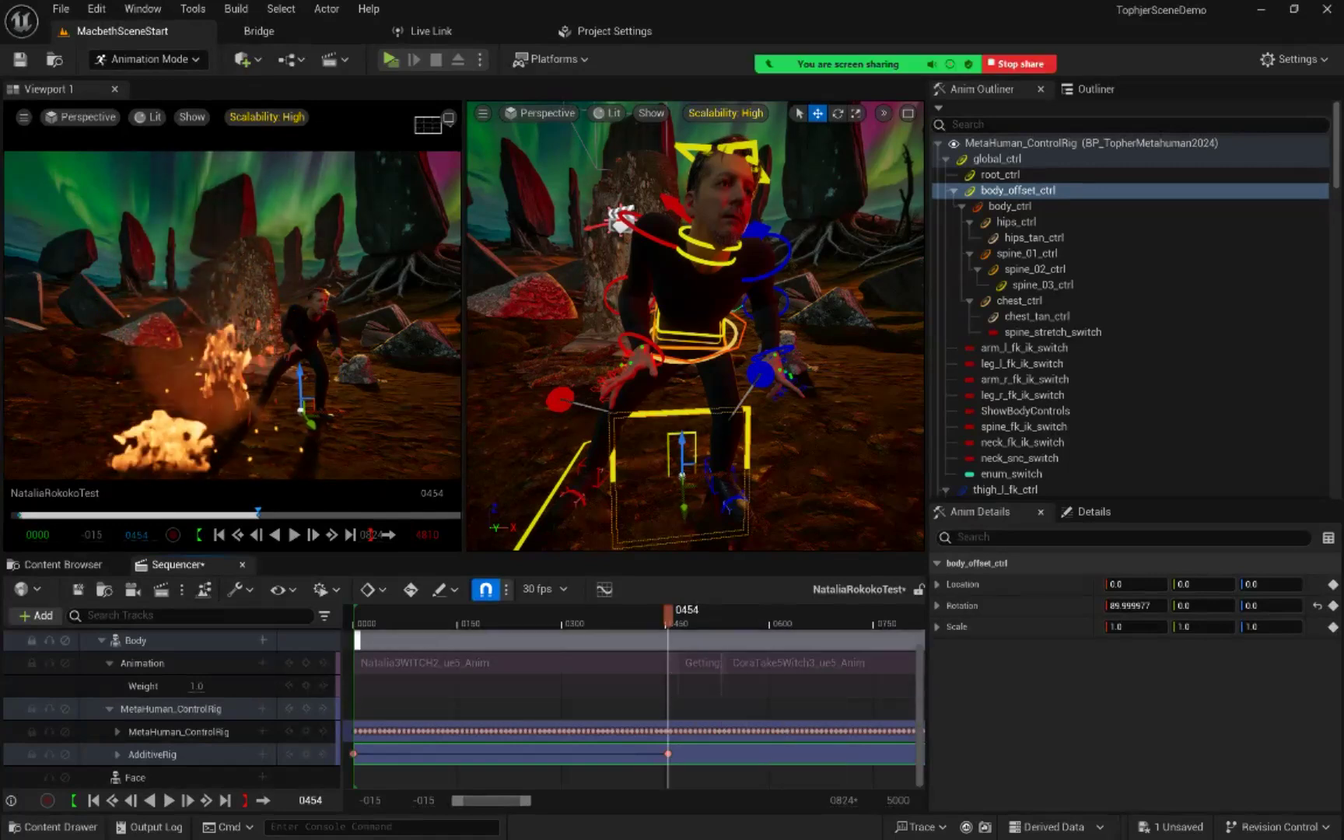
Step: Step through the frames around 466 to 469 where the Getting_Hit_Backwards clip takes over and key AdditiveRig at frame 467
key("Right")
key("Right")
key("Right")
key("Right")
key("Right")
key("Right")
key("Right")
key("Right")
key("Right")
key("Right")
key("Right")
key("Right")
key("Right")
key("Right")
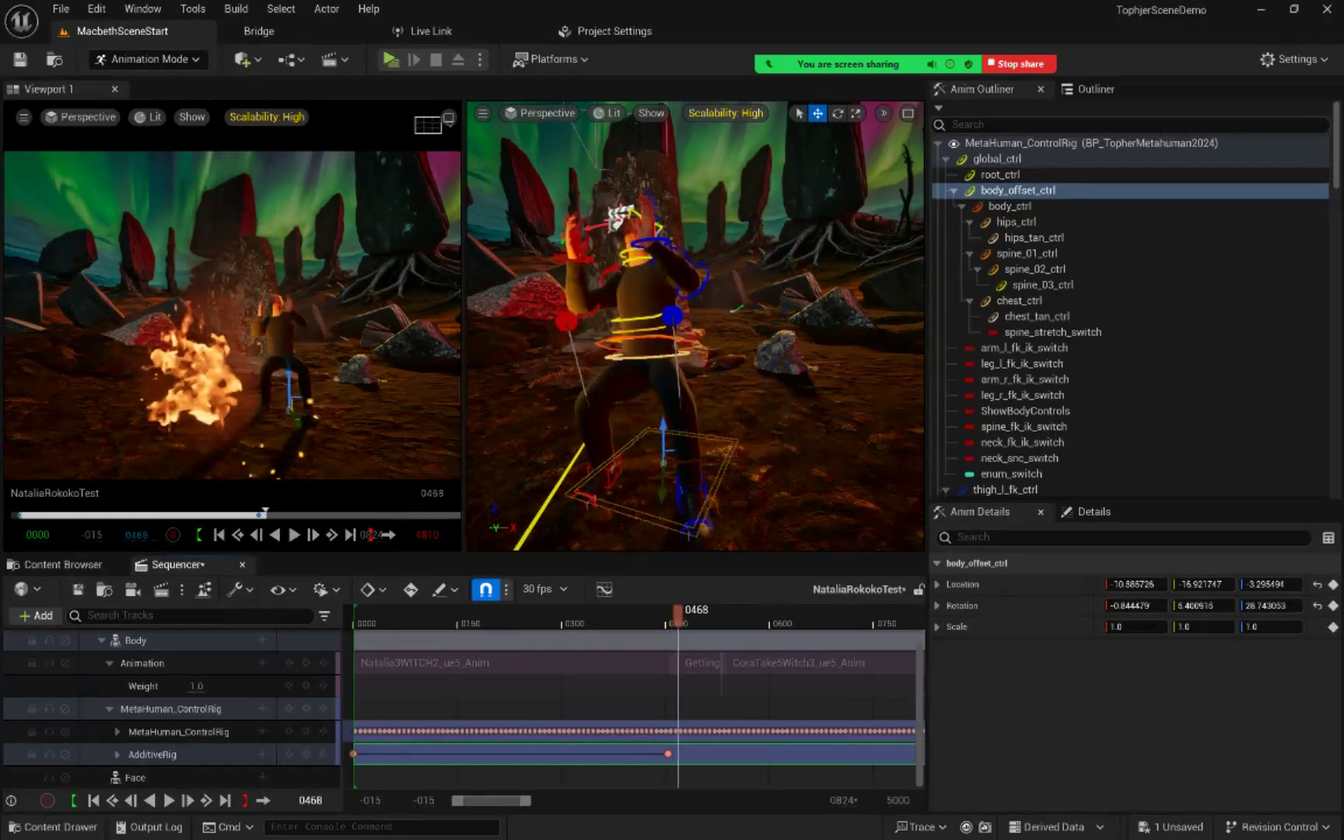
key("Left")
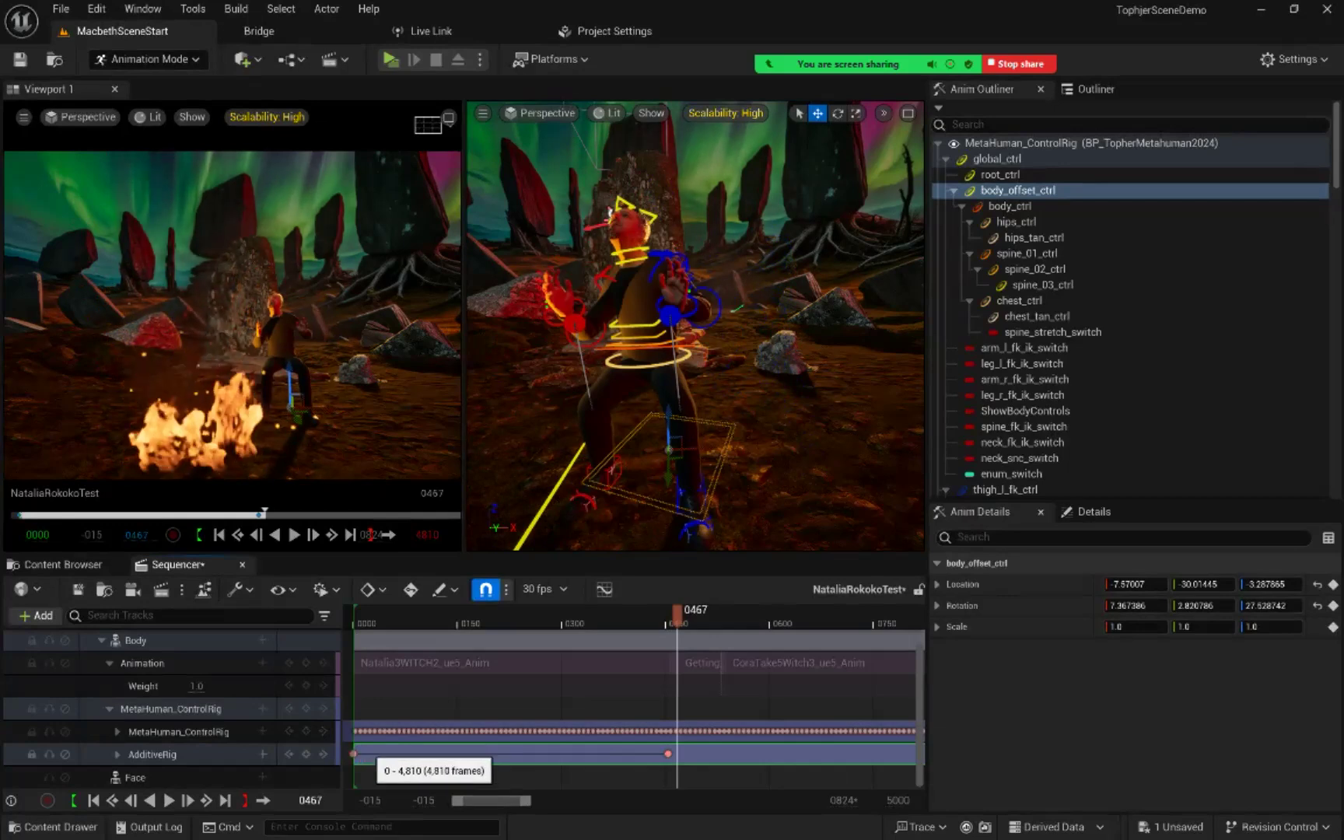
mouse_move(677, 615)
left_mouse_down()
mouse_move(705, 613)
mouse_move(677, 613)
left_mouse_up()
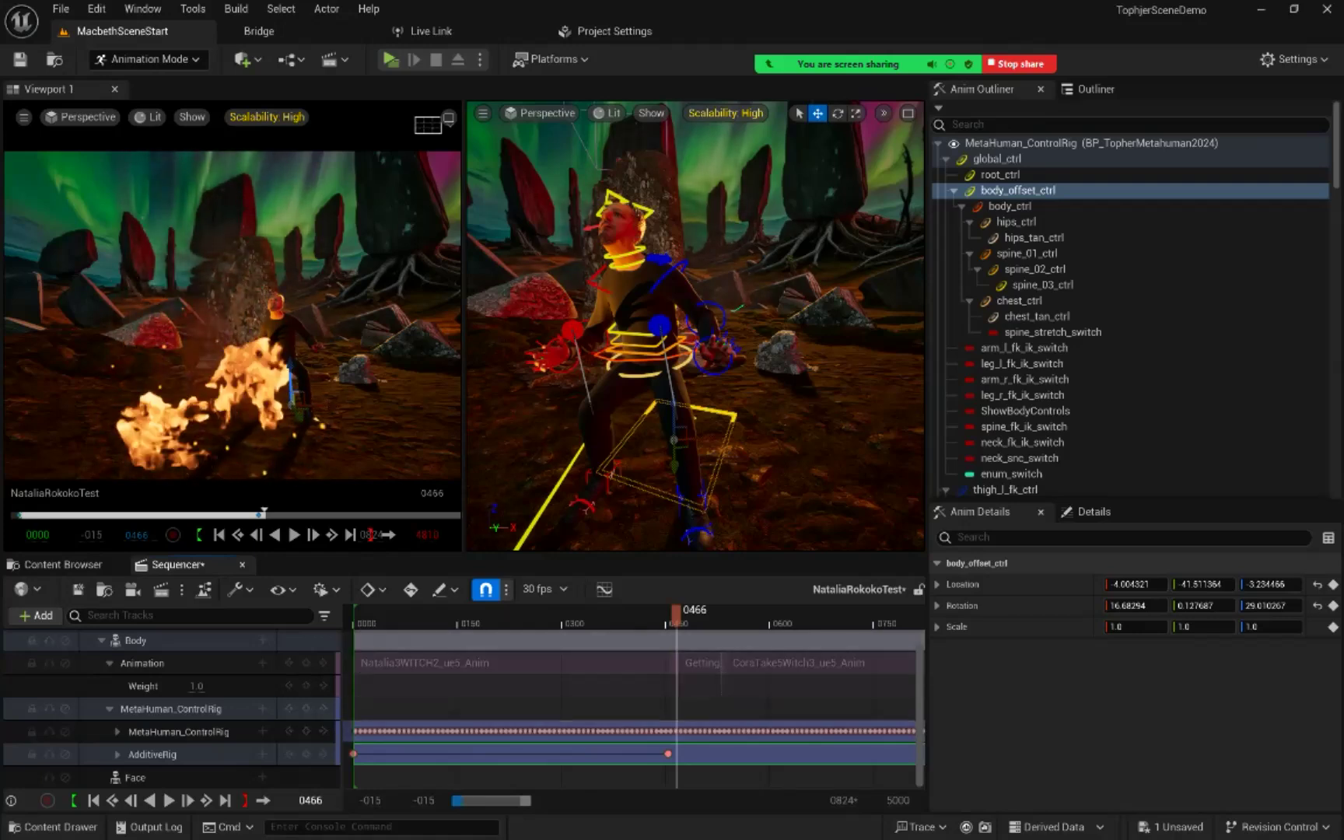
mouse_move(458, 801)
left_mouse_down()
mouse_move(522, 800)
mouse_move(478, 800)
left_mouse_up()
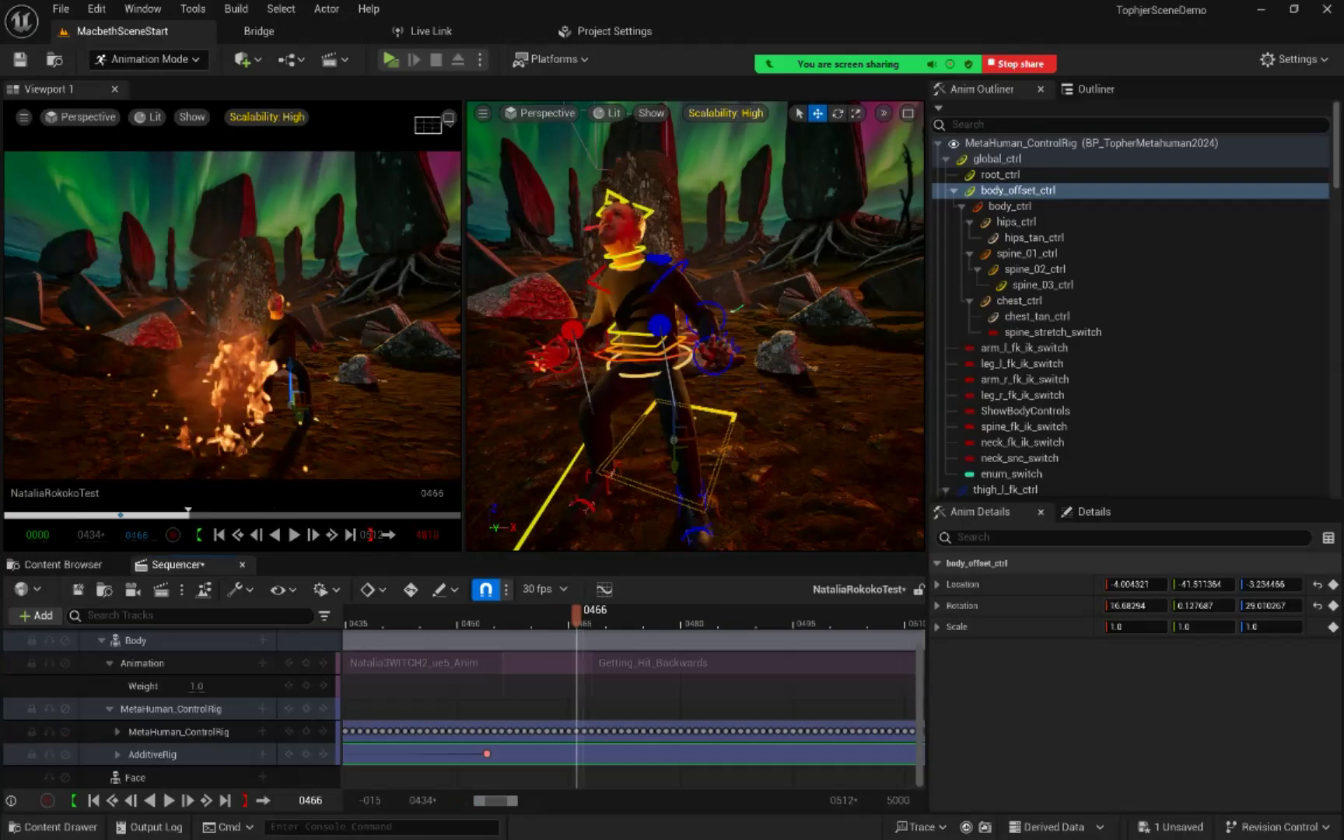
key("Right")
key("Right")
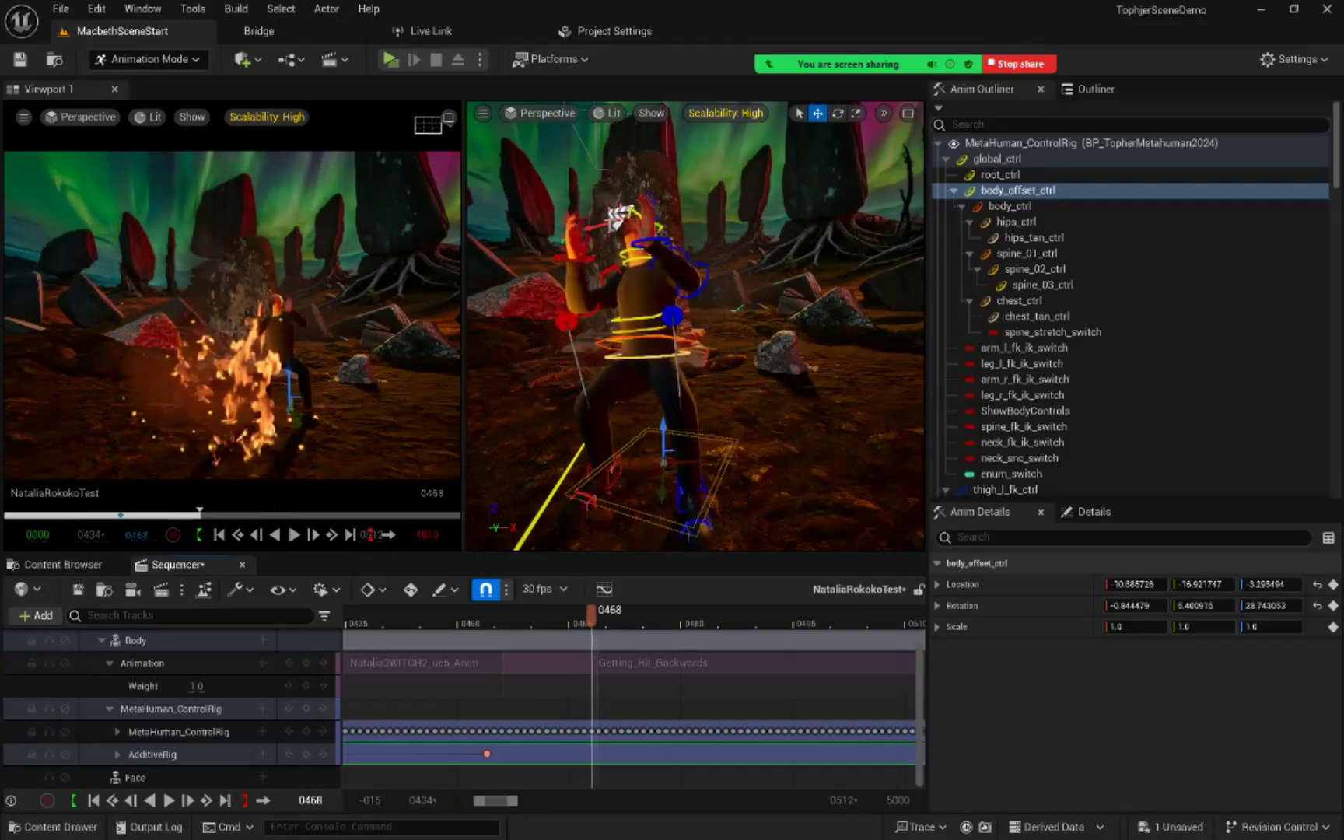
key("Right")
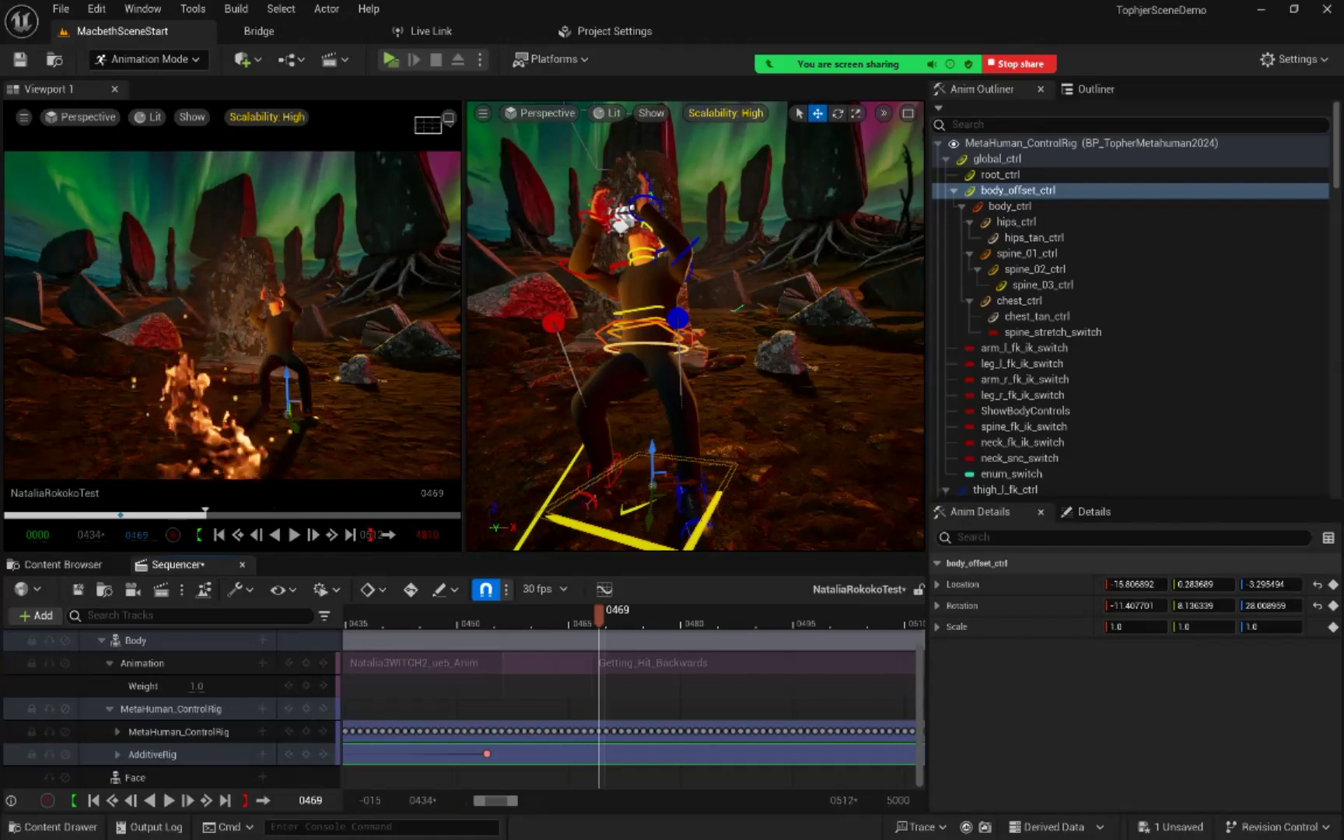
key("Left")
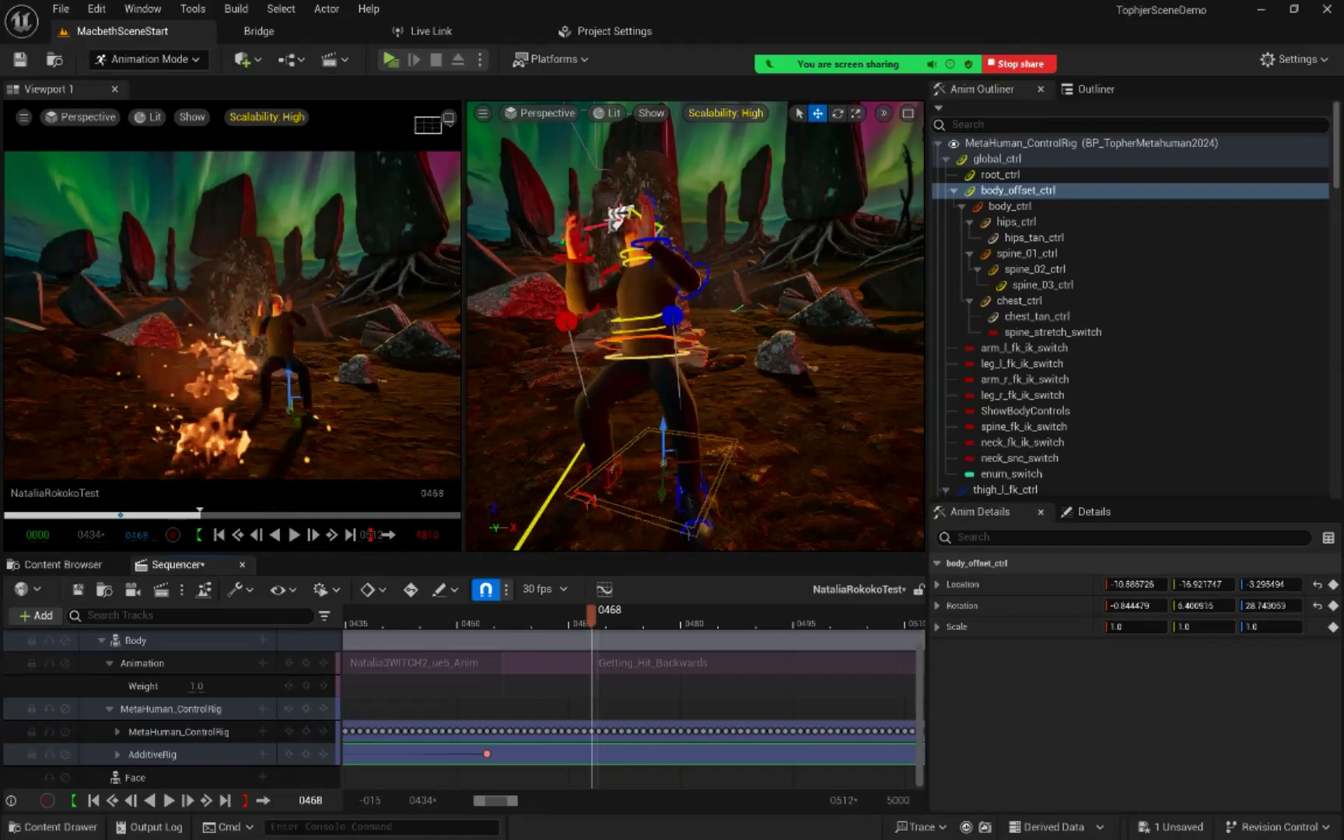
key("Left")
key("Left")
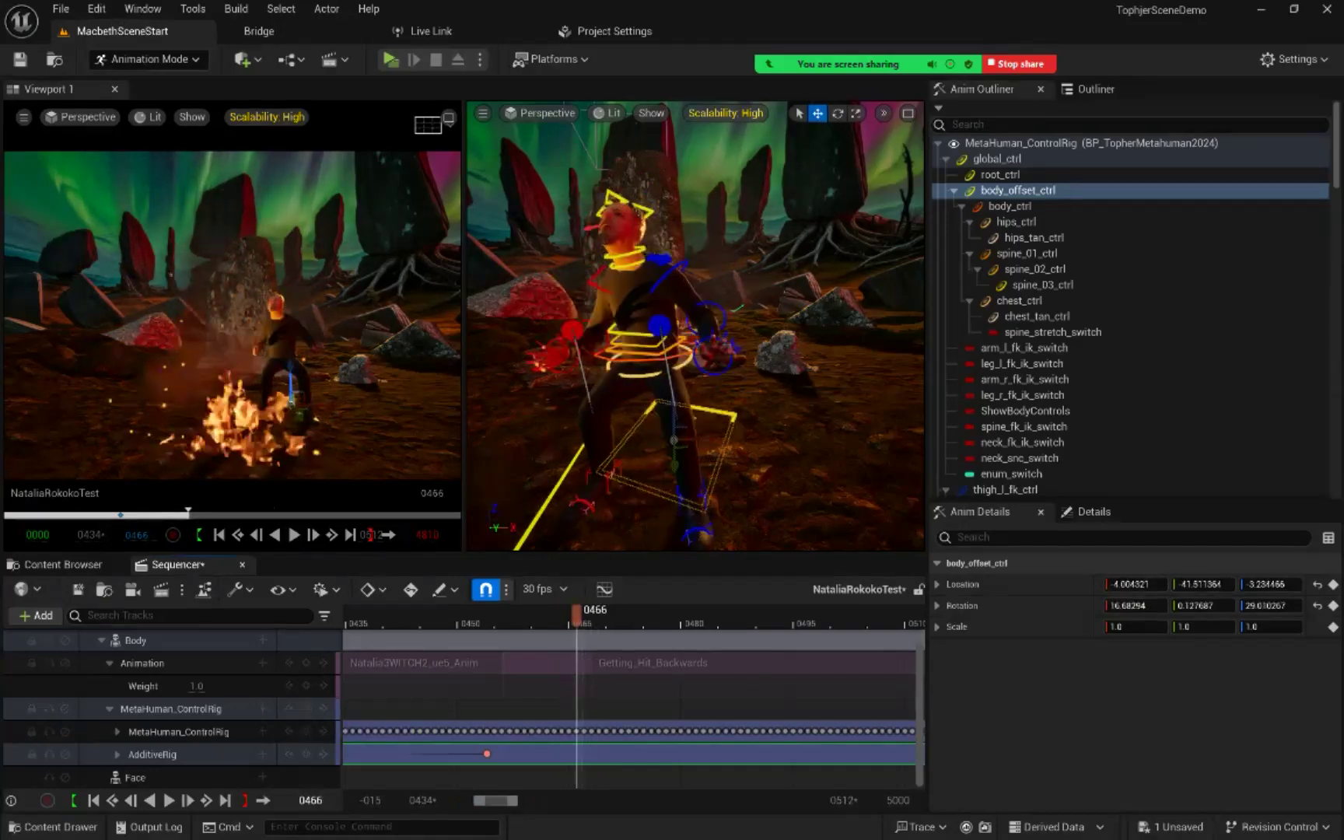
key("Left")
key("Right")
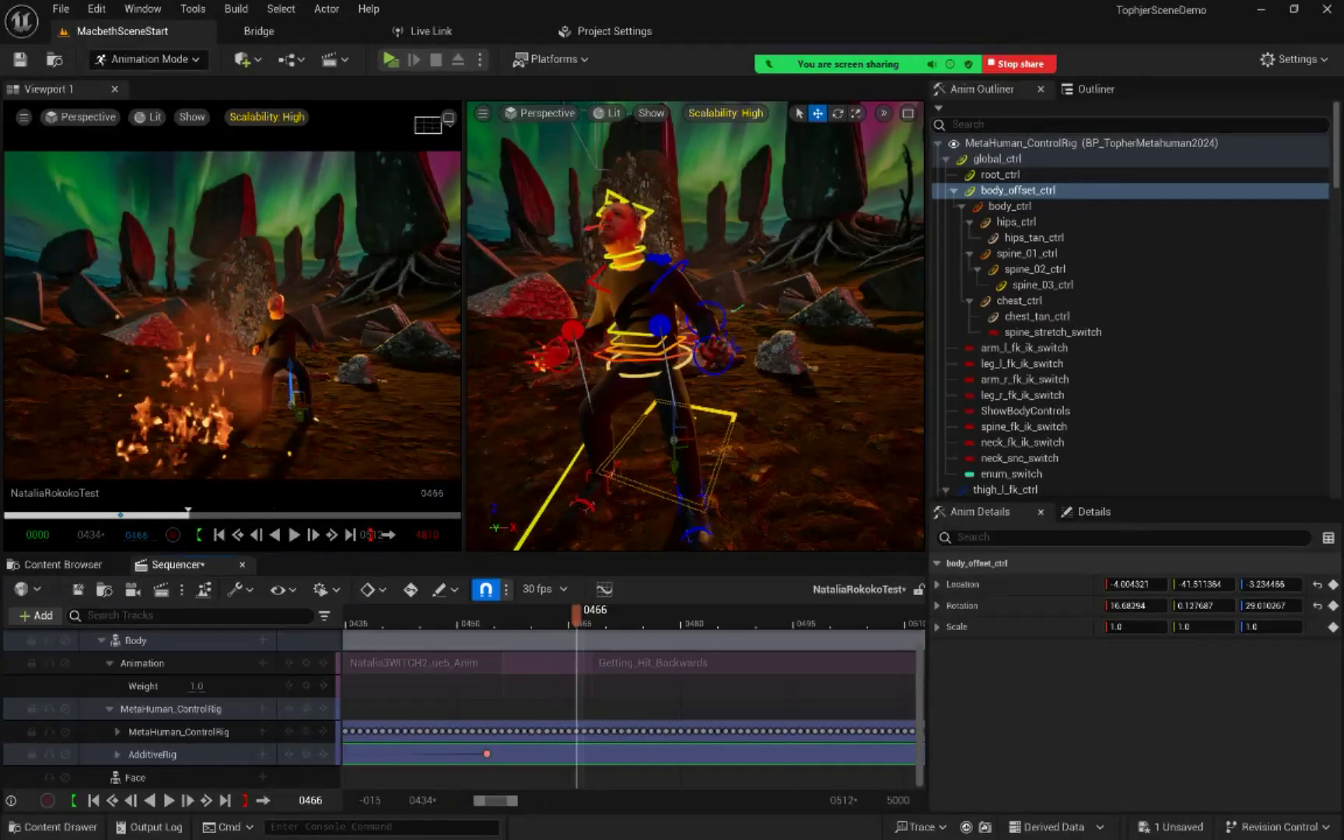
key("Right")
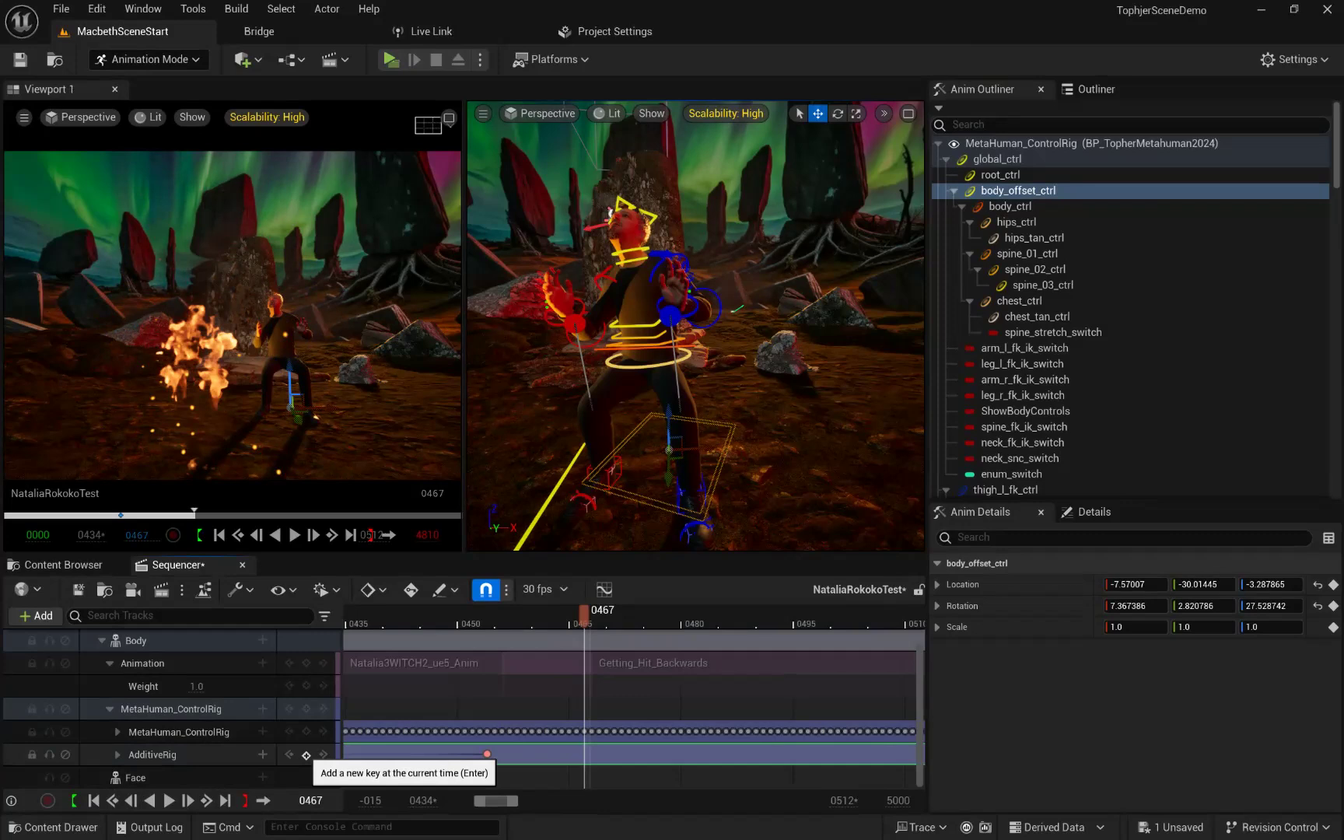
left_click(306, 755)
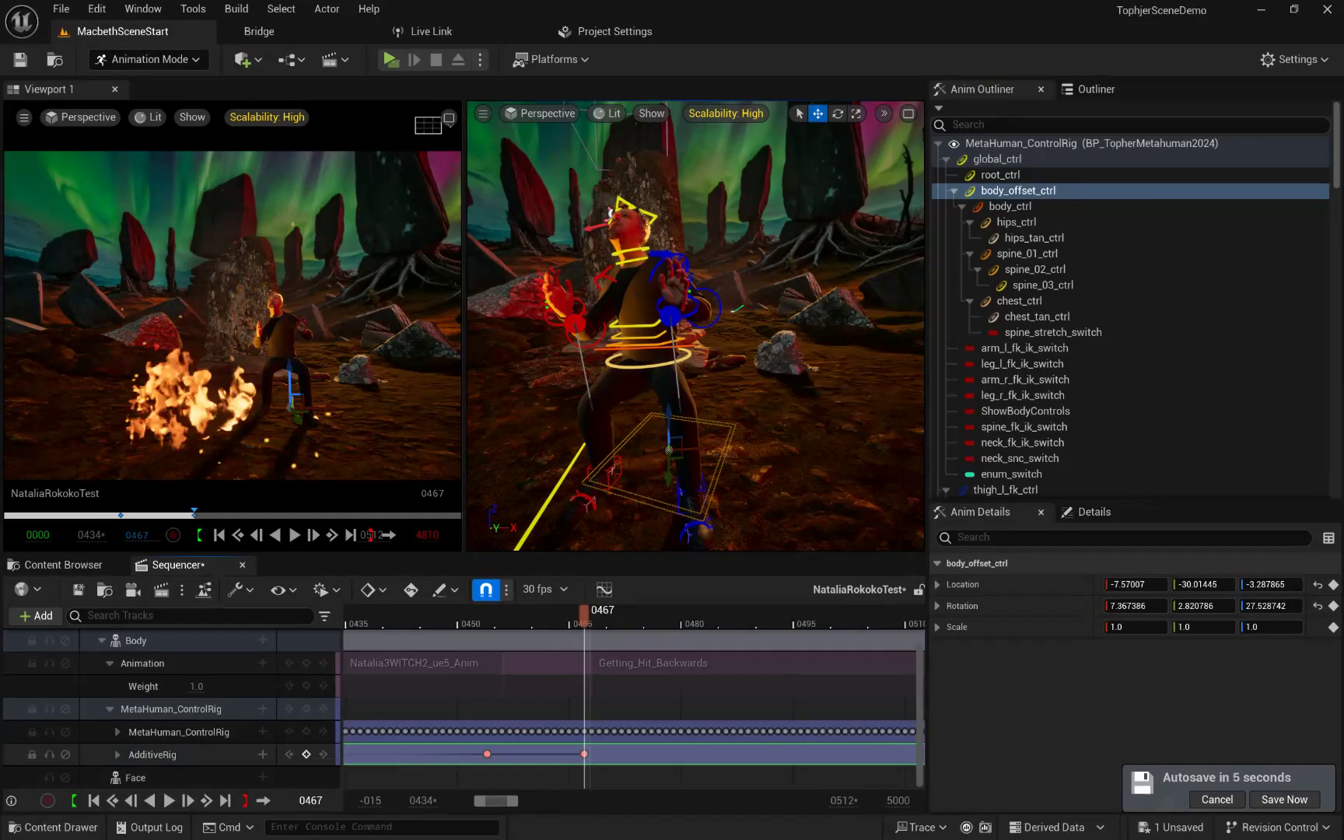
Step: Park the playhead at frame 460 between the two AdditiveRig keys and expand AdditiveRig down to the body_offset_ctrl track
key("Left")
key("Left")
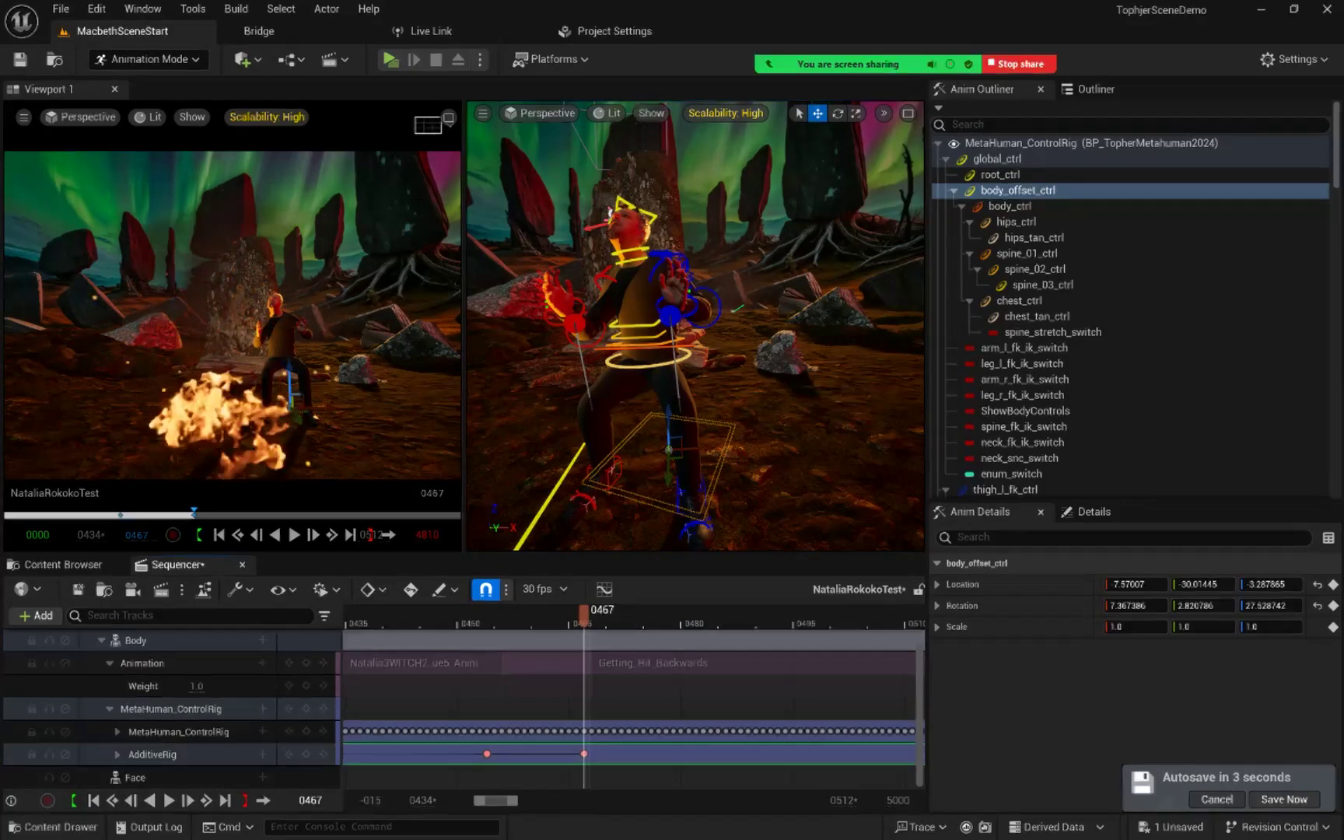
key("Left")
key("Left")
key("Left")
key("Left")
key("Left")
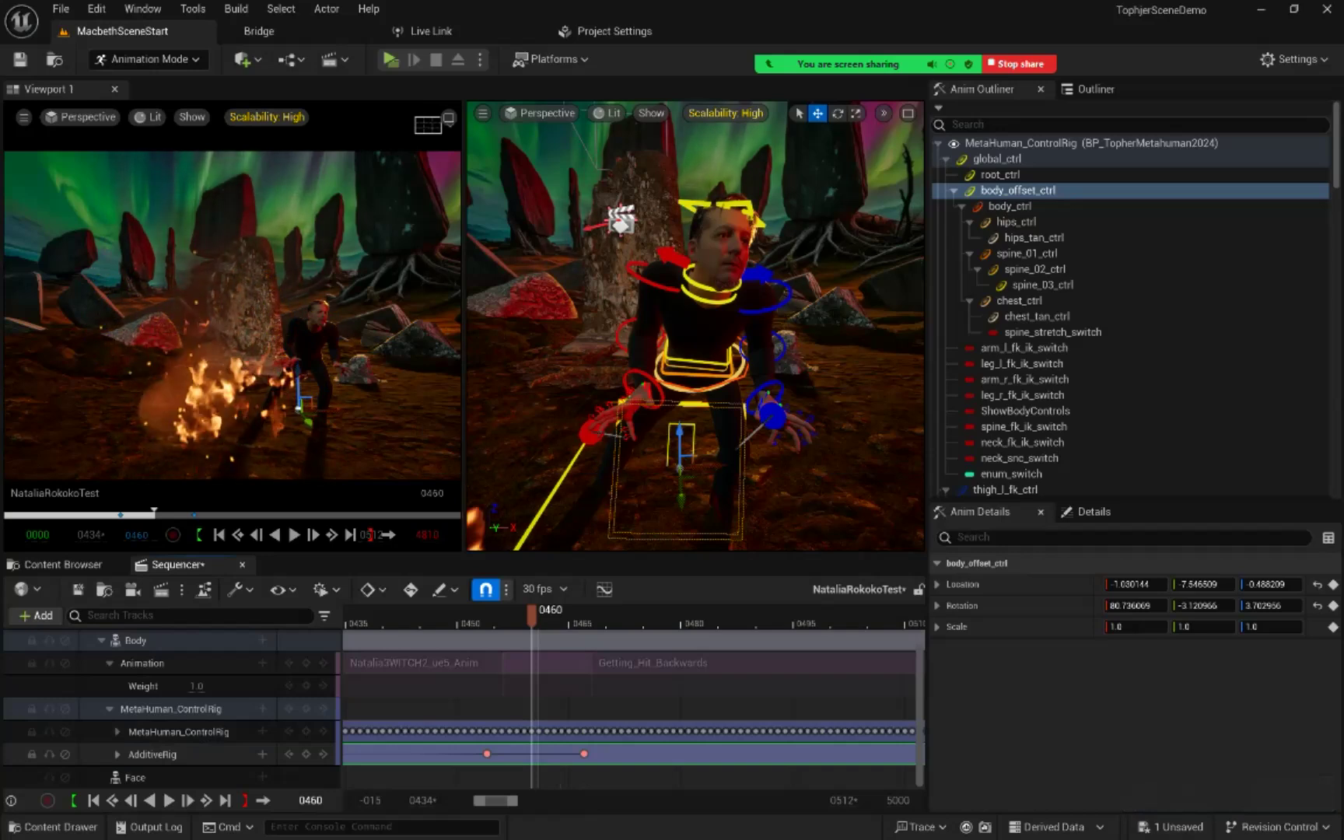
left_click(117, 755)
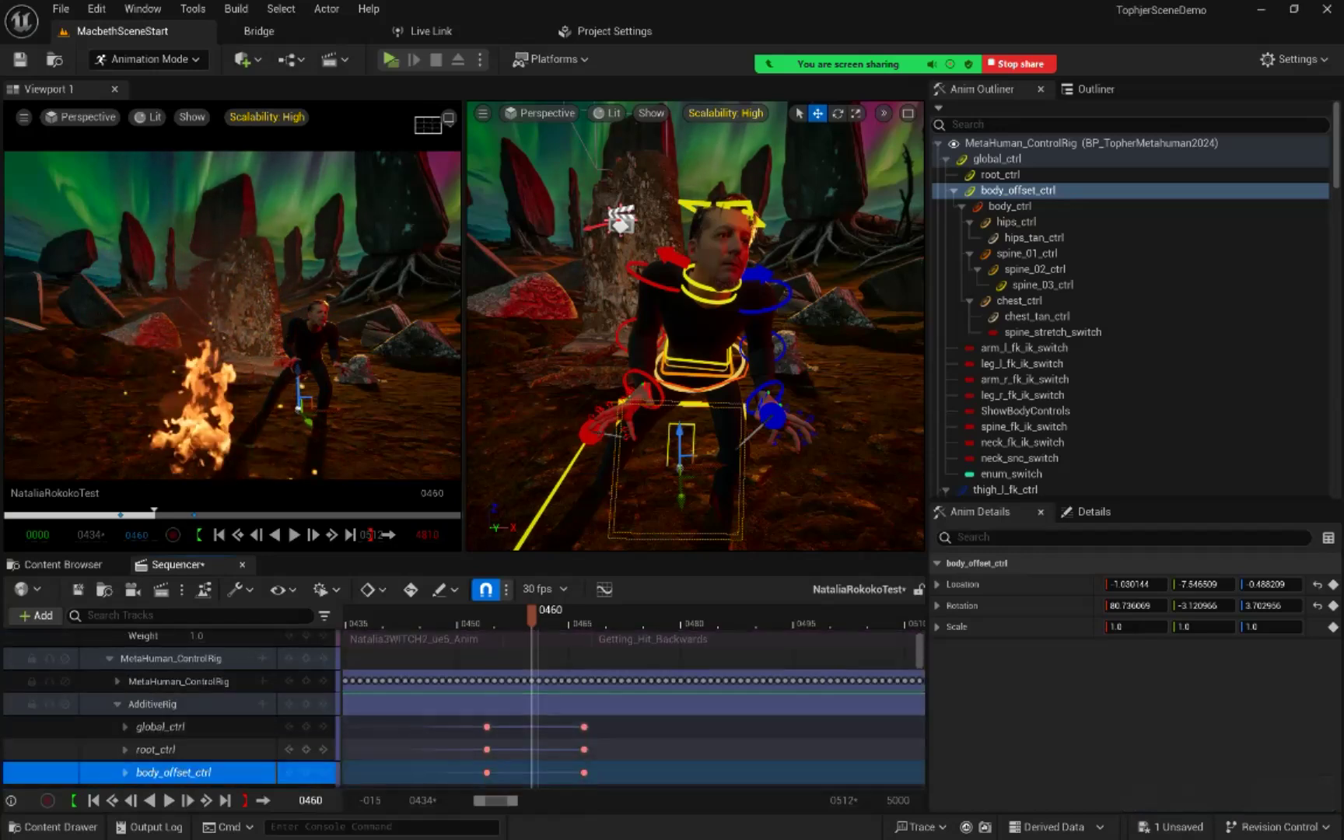
scroll(171, 708, "down", 1)
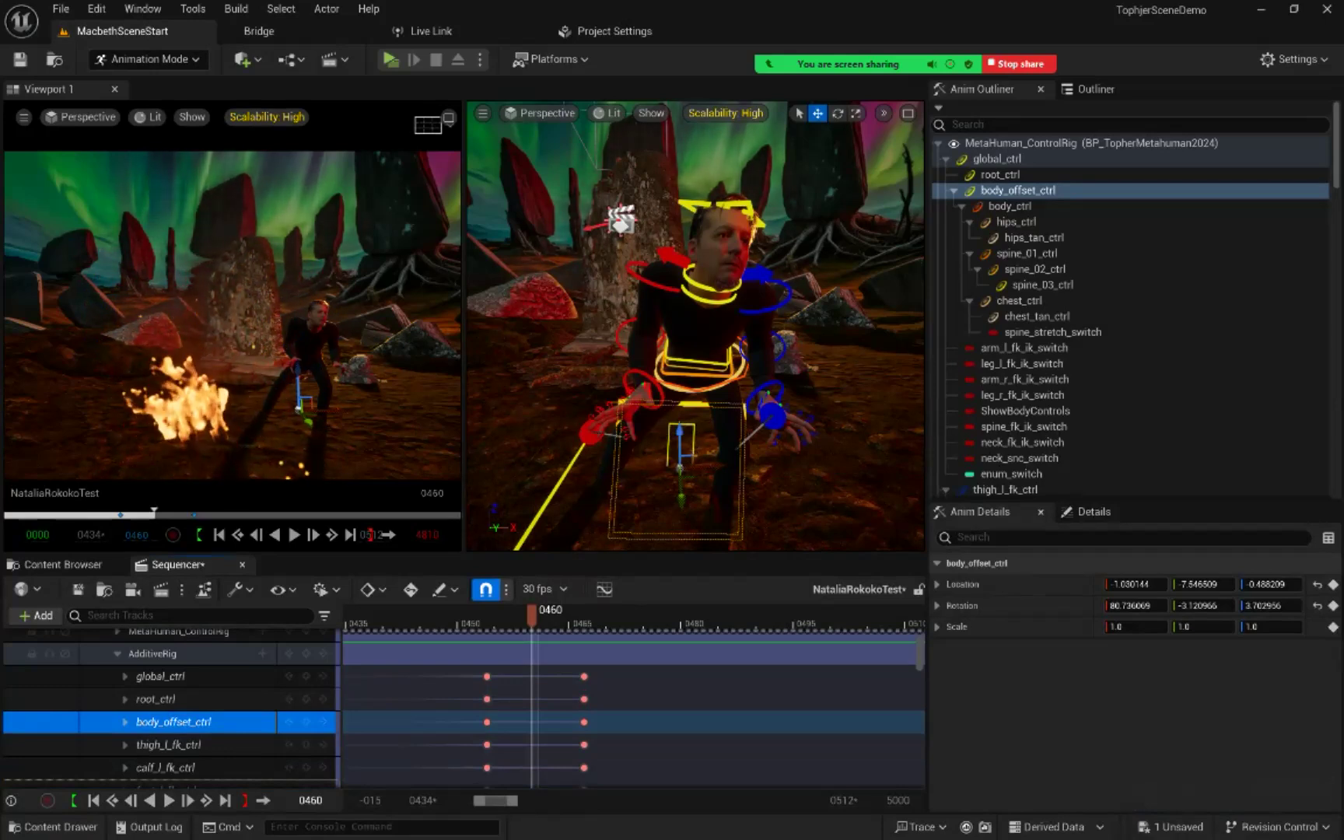
Step: Compare the neighbouring frames, raise body_offset_ctrl to about 12.45 in Z location at frame 460, and key it on AdditiveRig
key("Right")
key("Left")
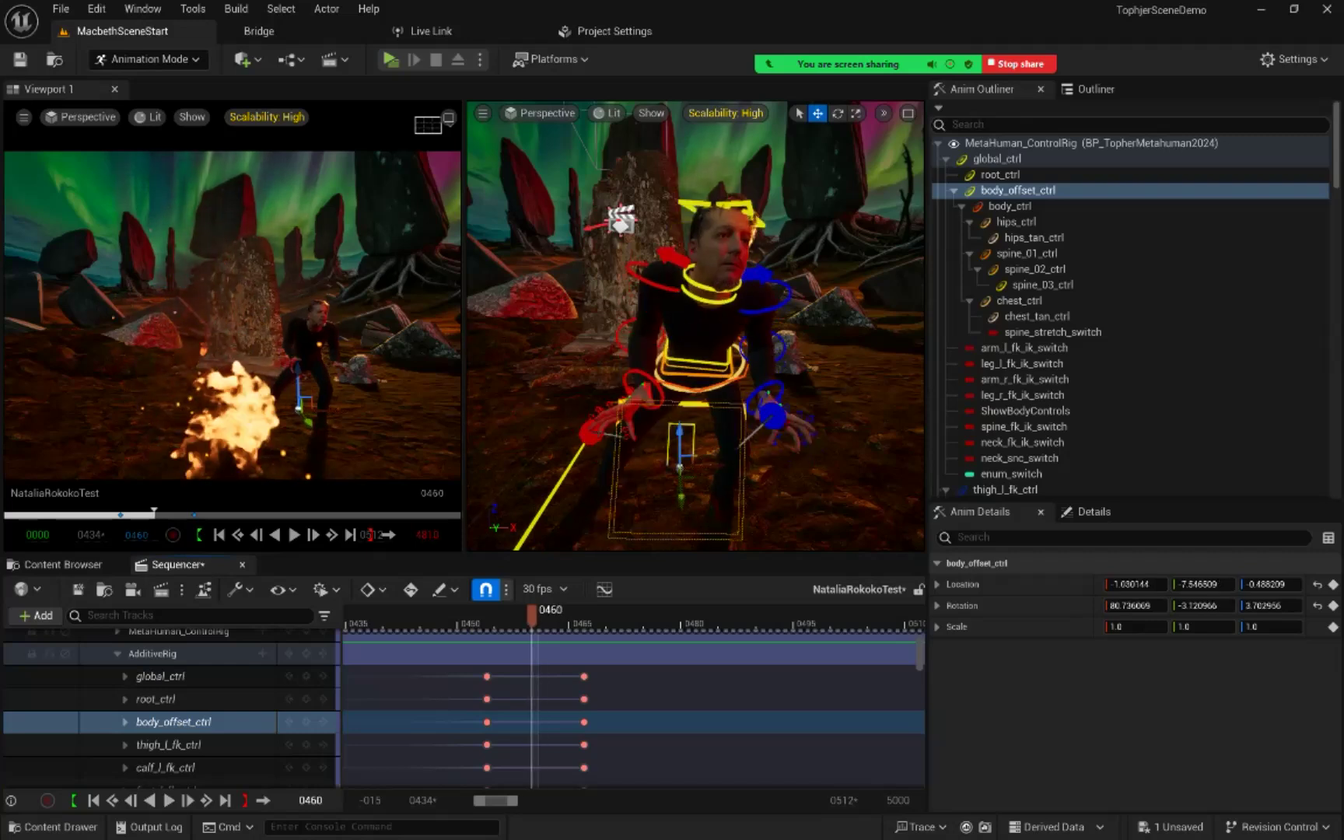
key("Right")
key("Left")
key("Right")
key("Left")
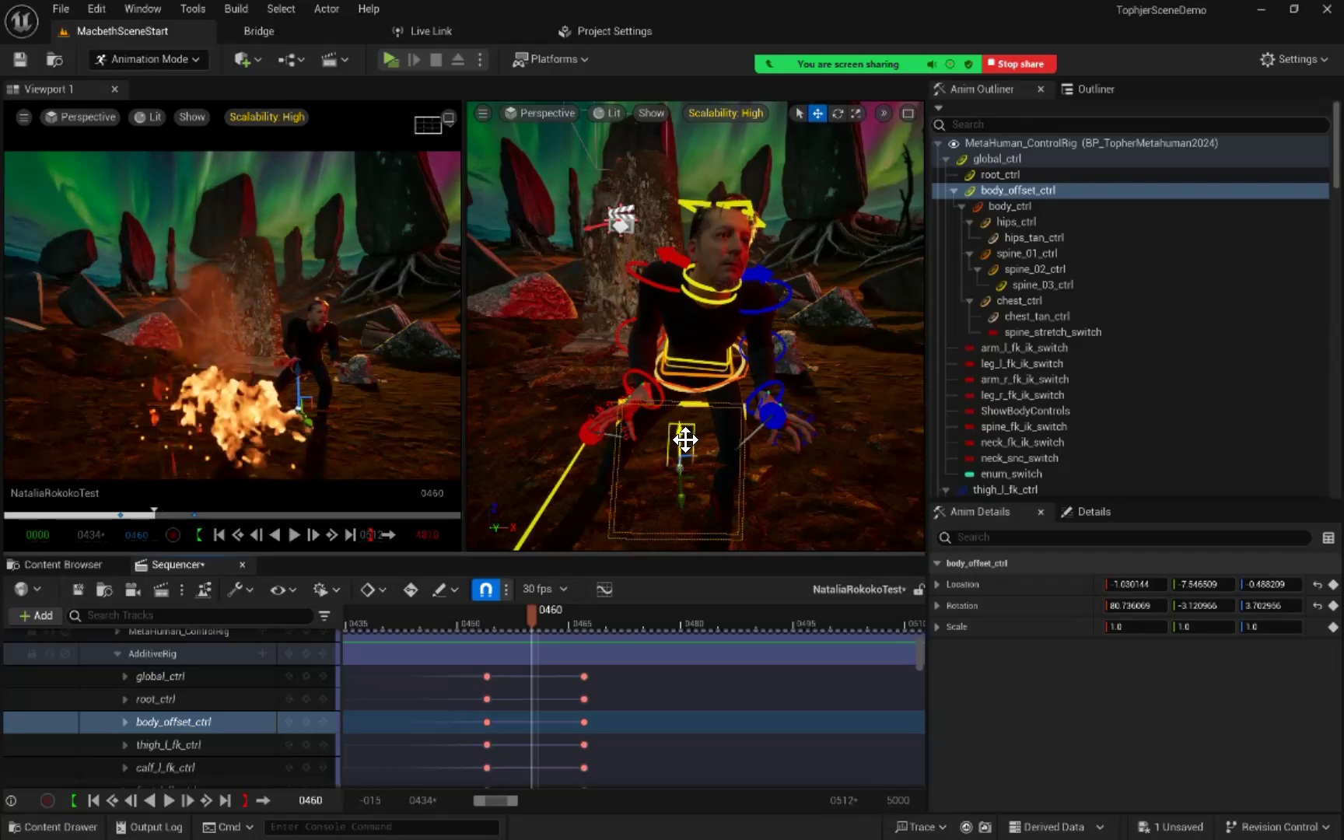
left_click_drag(688, 437, 682, 410)
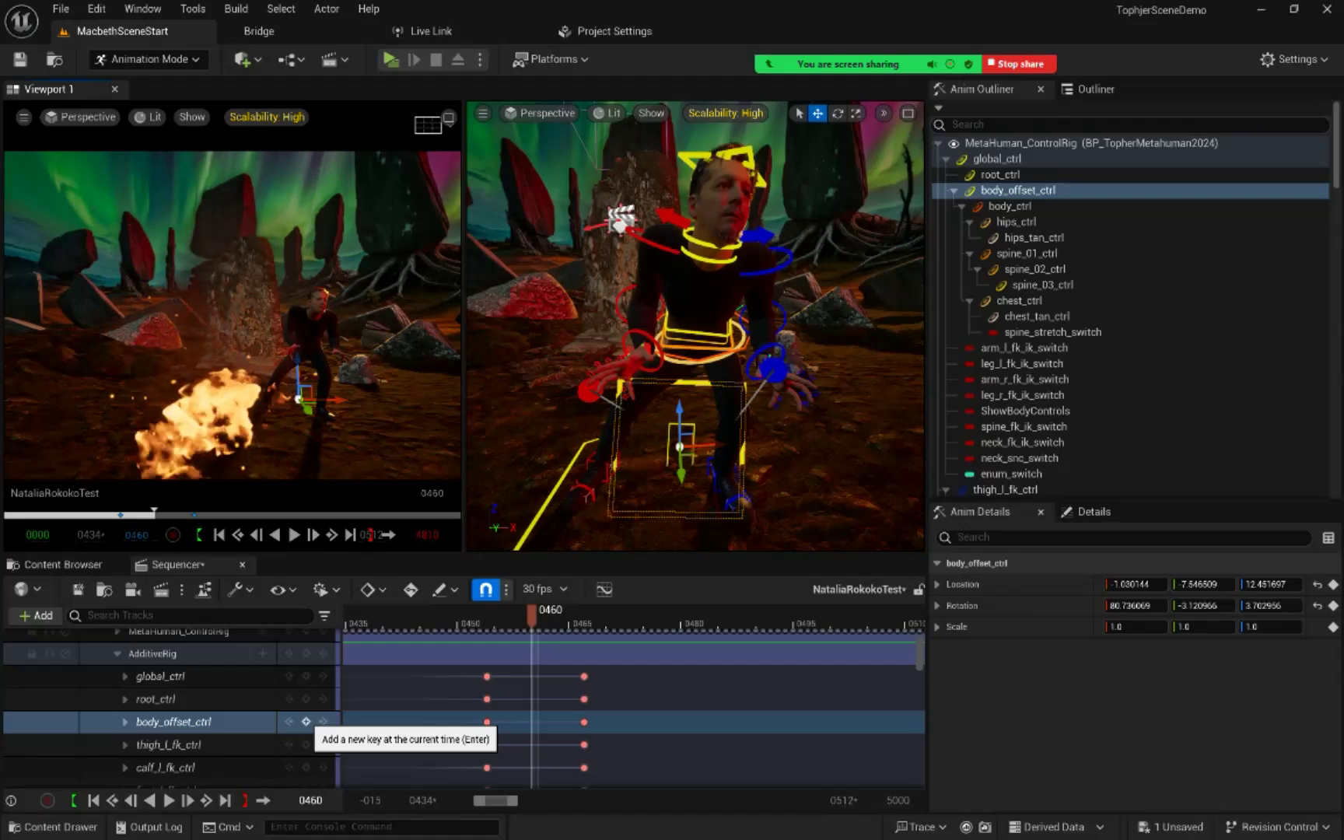
left_click(306, 722)
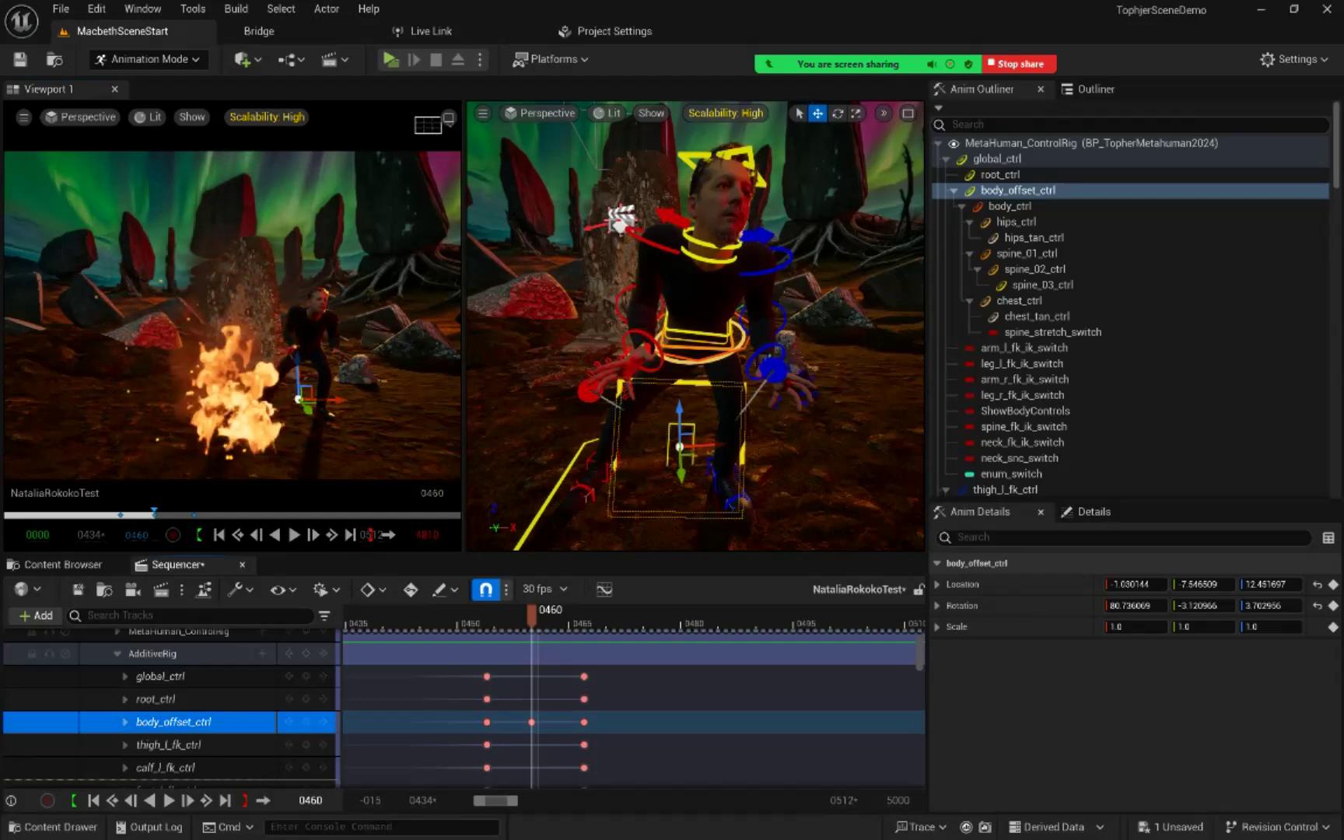
Step: Set body_offset_ctrl to about 4.13 in Z location at frame 457 and key it on AdditiveRig
mouse_move(532, 616)
left_mouse_down()
mouse_move(486, 615)
mouse_move(562, 615)
mouse_move(495, 616)
mouse_move(510, 615)
left_mouse_up()
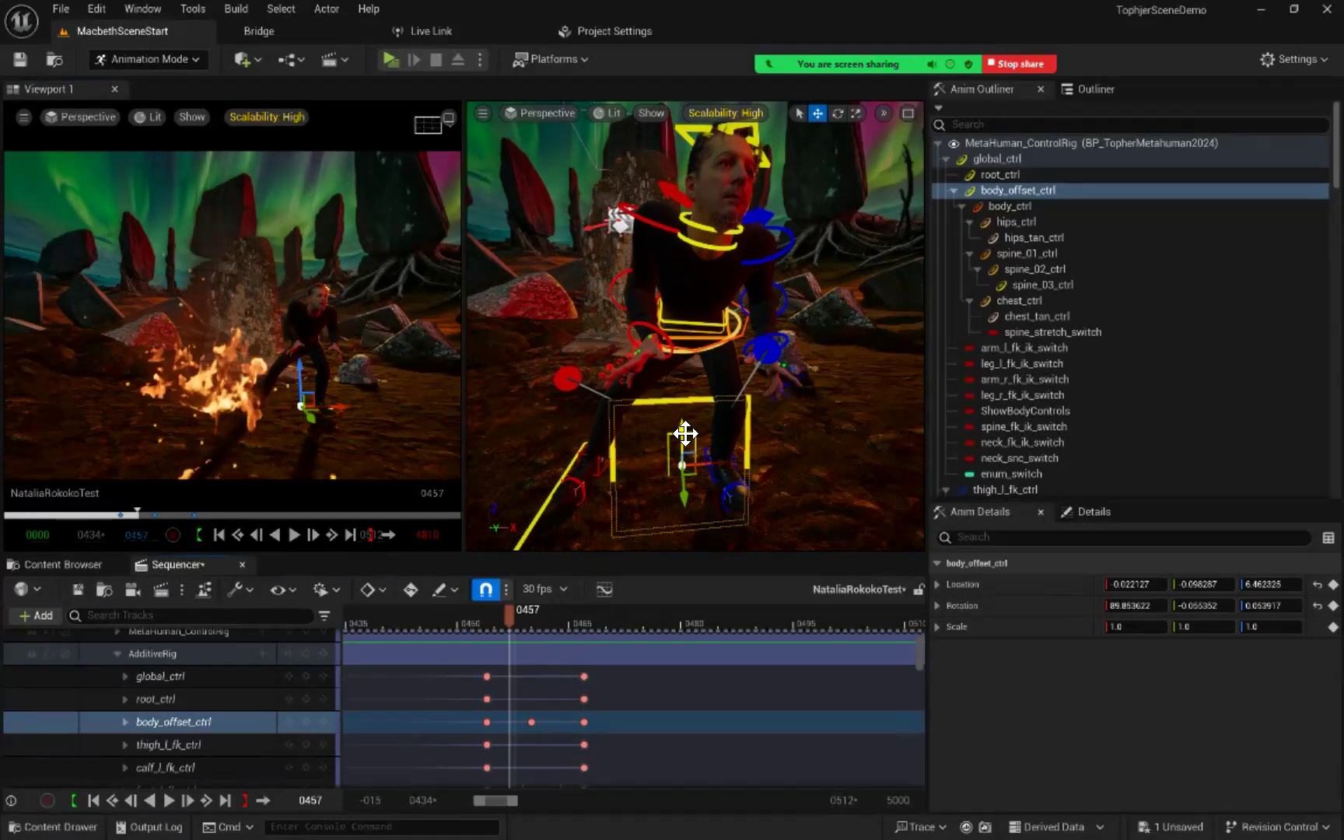
mouse_move(684, 433)
left_mouse_down()
mouse_move(683, 452)
mouse_move(679, 429)
left_mouse_up()
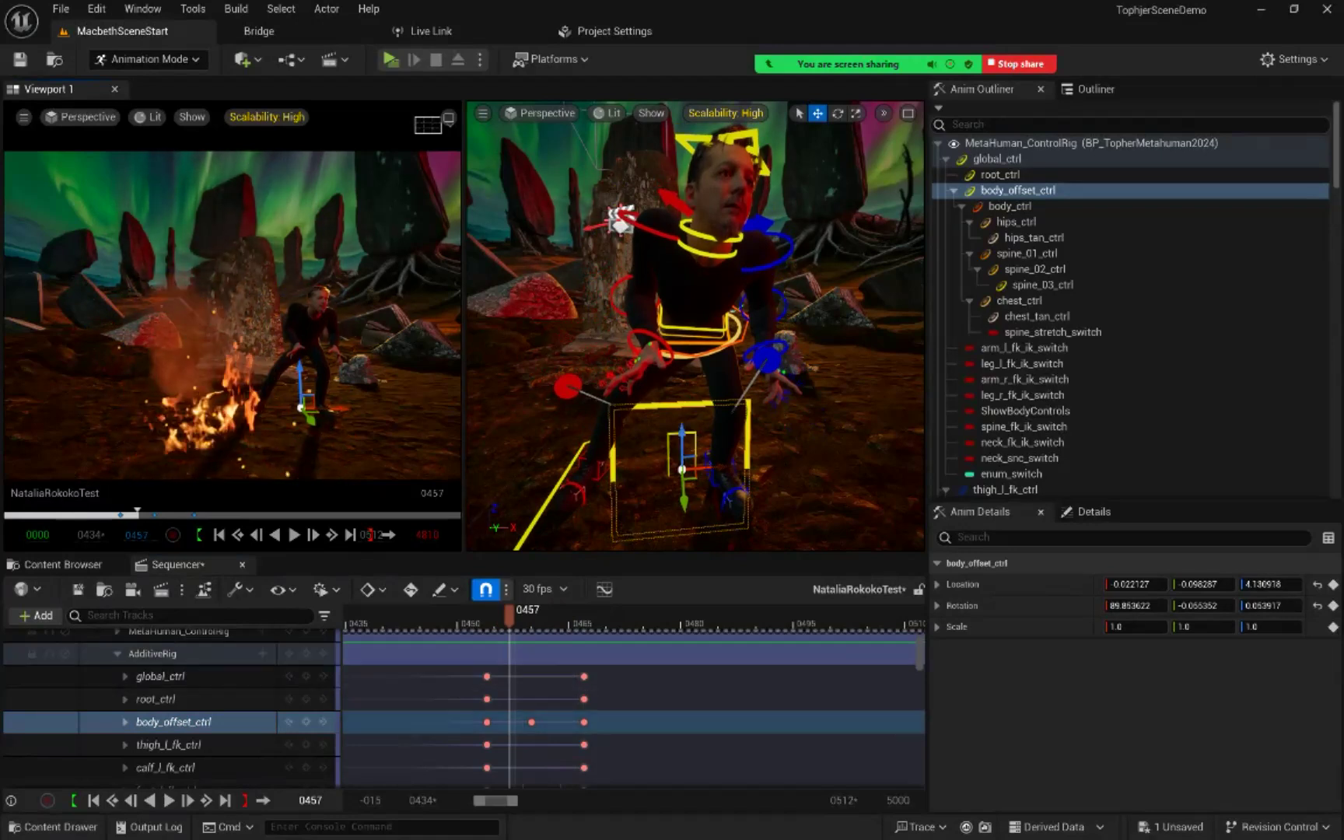
left_click(306, 722)
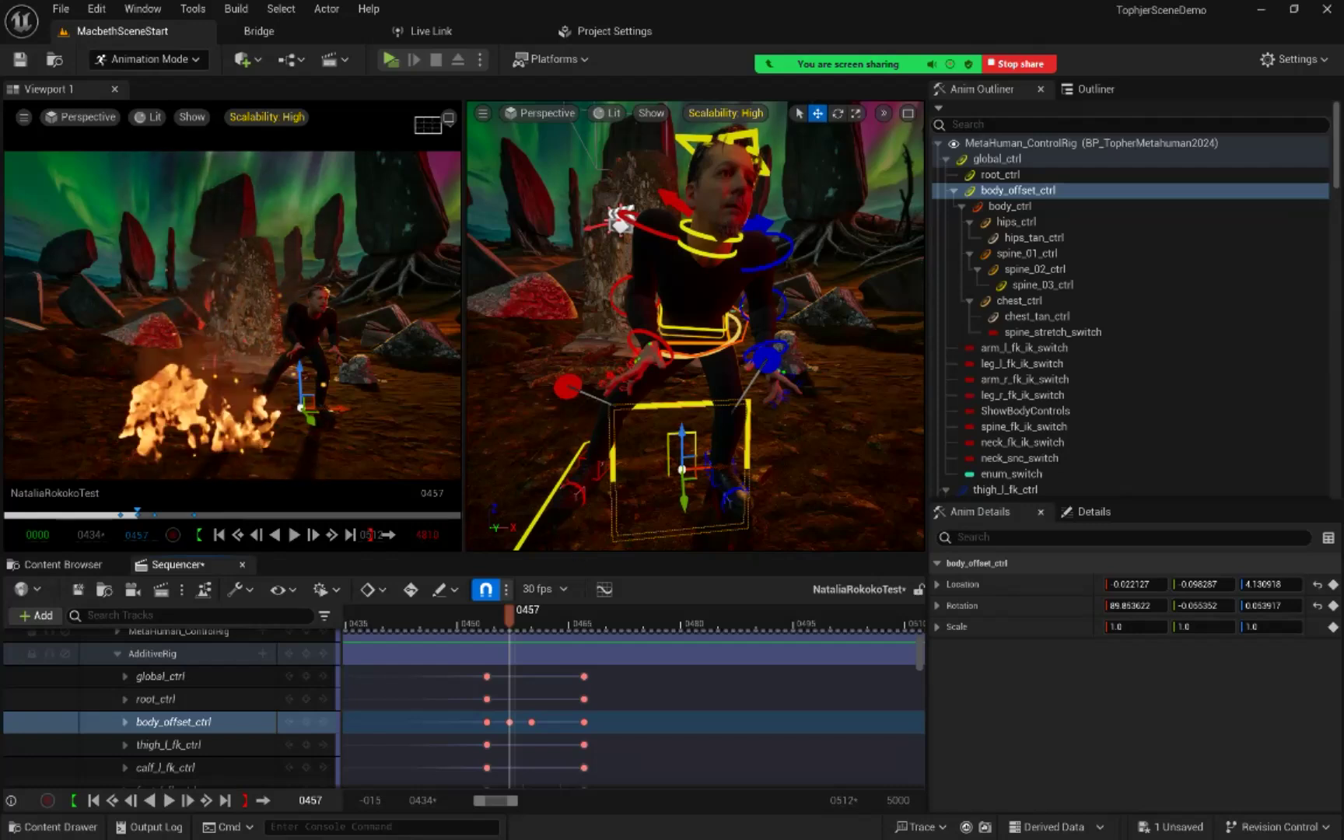
Step: Review the motion around frame 457, lower body_offset_ctrl there to about 1.64 in Z location, and key it again
key("Right")
key("Right")
key("Left")
key("Left")
key("Left")
key("Left")
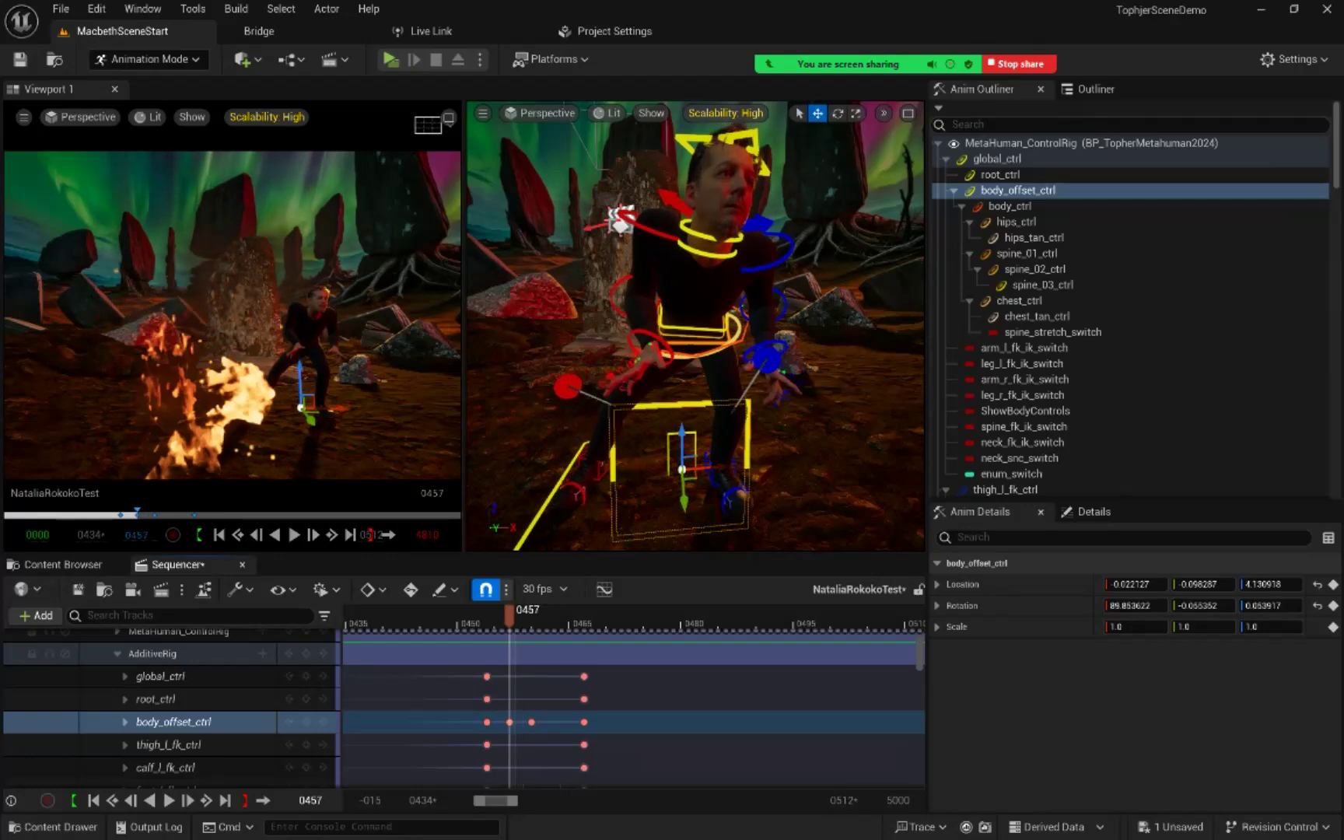
key("Right")
key("Right")
key("Right")
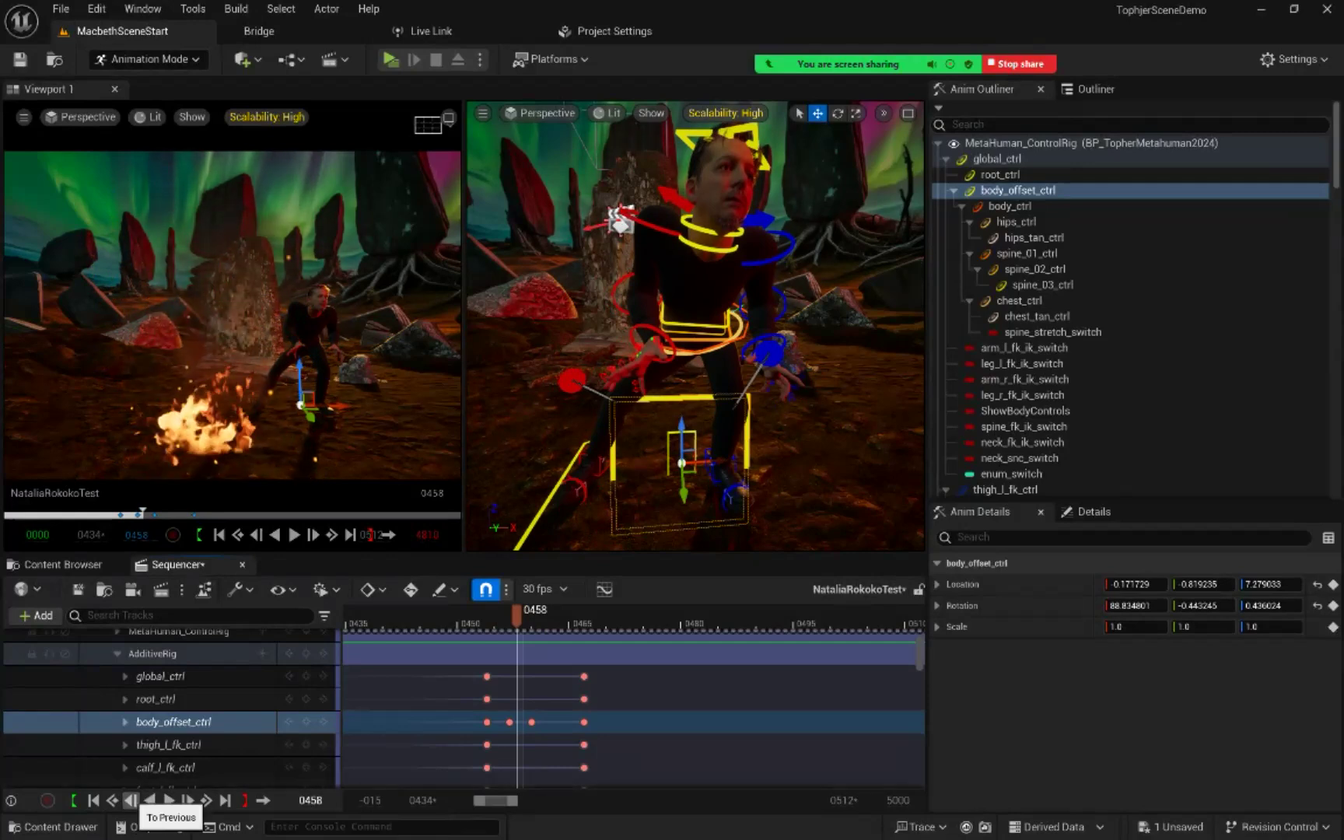
left_click(131, 801)
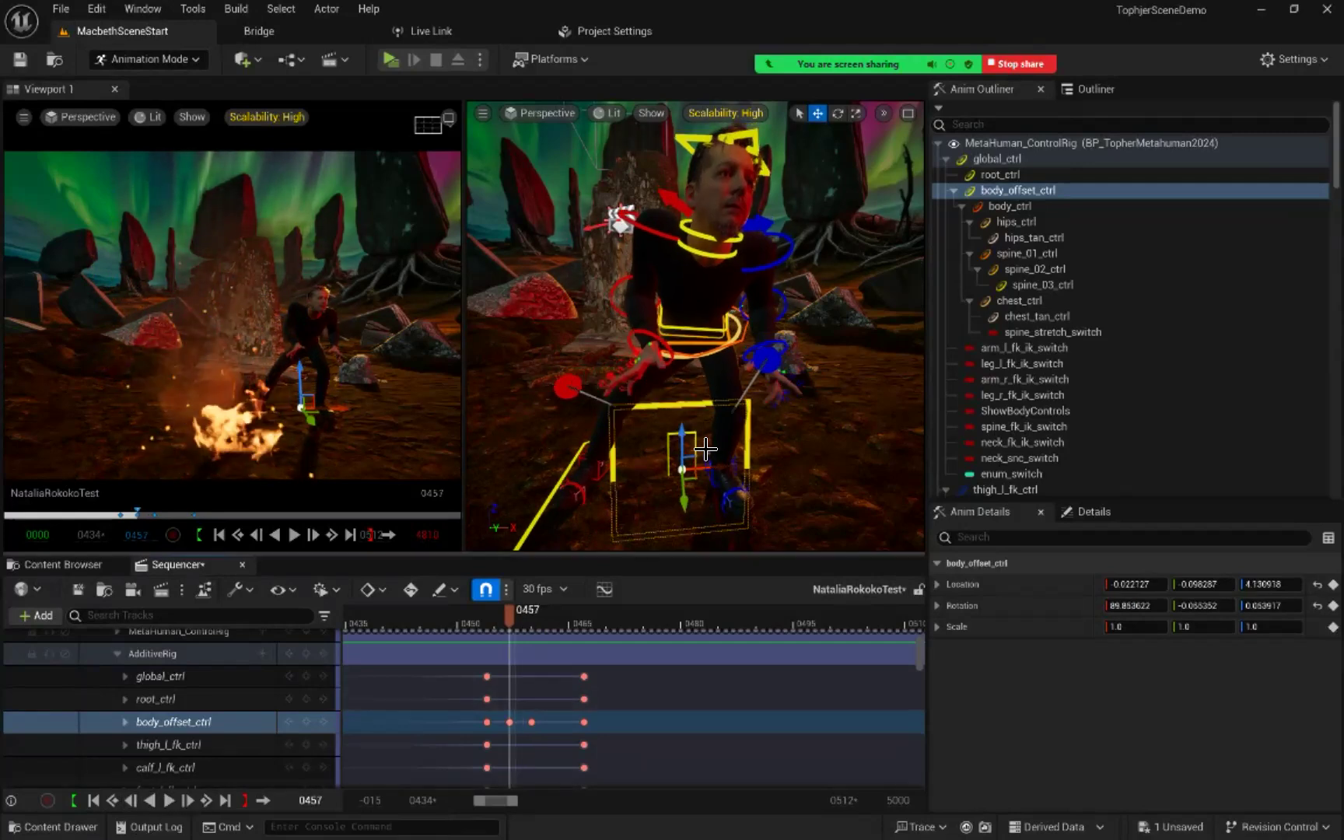
left_click_drag(681, 430, 684, 458)
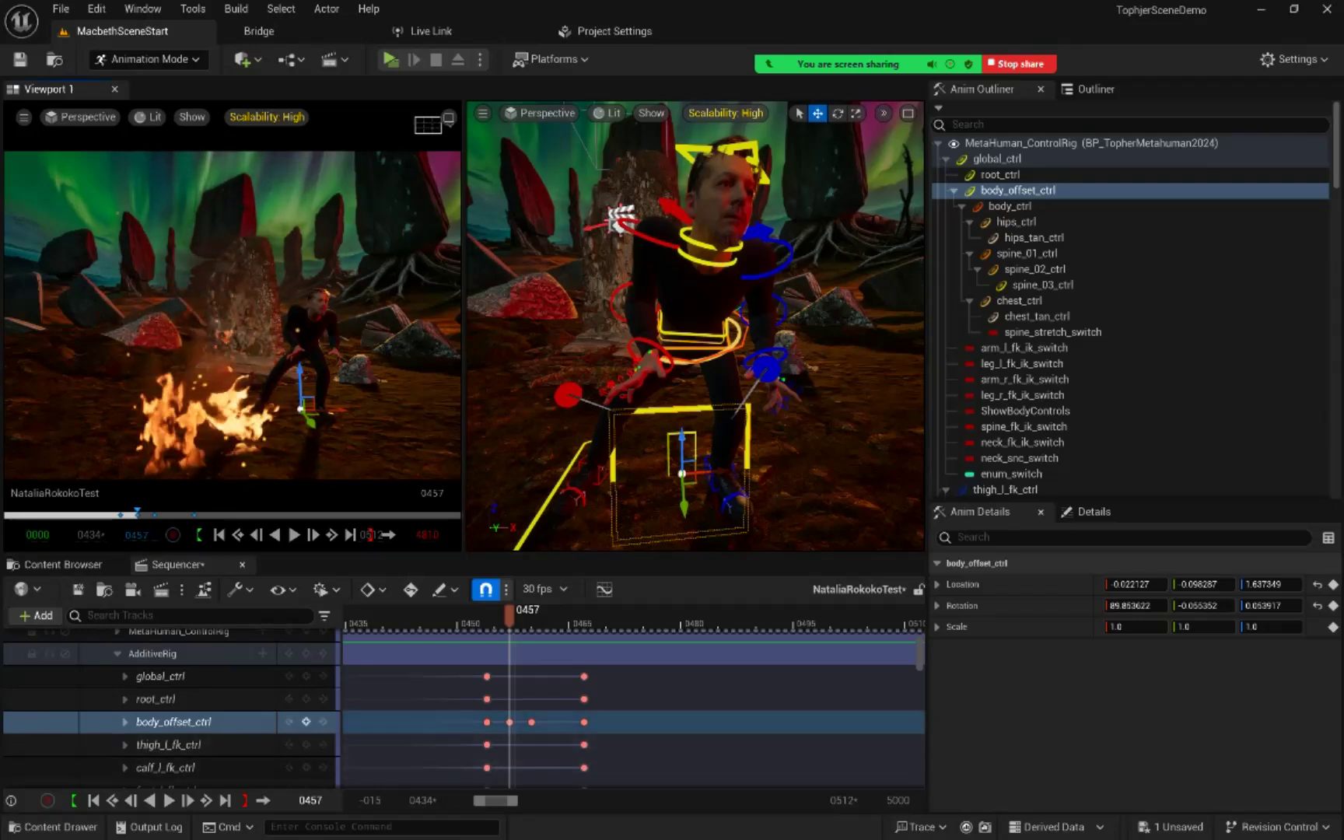
left_click(305, 722)
Step: Step through the frames after 457, lower body_offset_ctrl to about 6.36 in Z location at frame 459, and key it
mouse_move(510, 615)
left_mouse_down()
mouse_move(487, 614)
mouse_move(539, 615)
mouse_move(516, 614)
left_mouse_up()
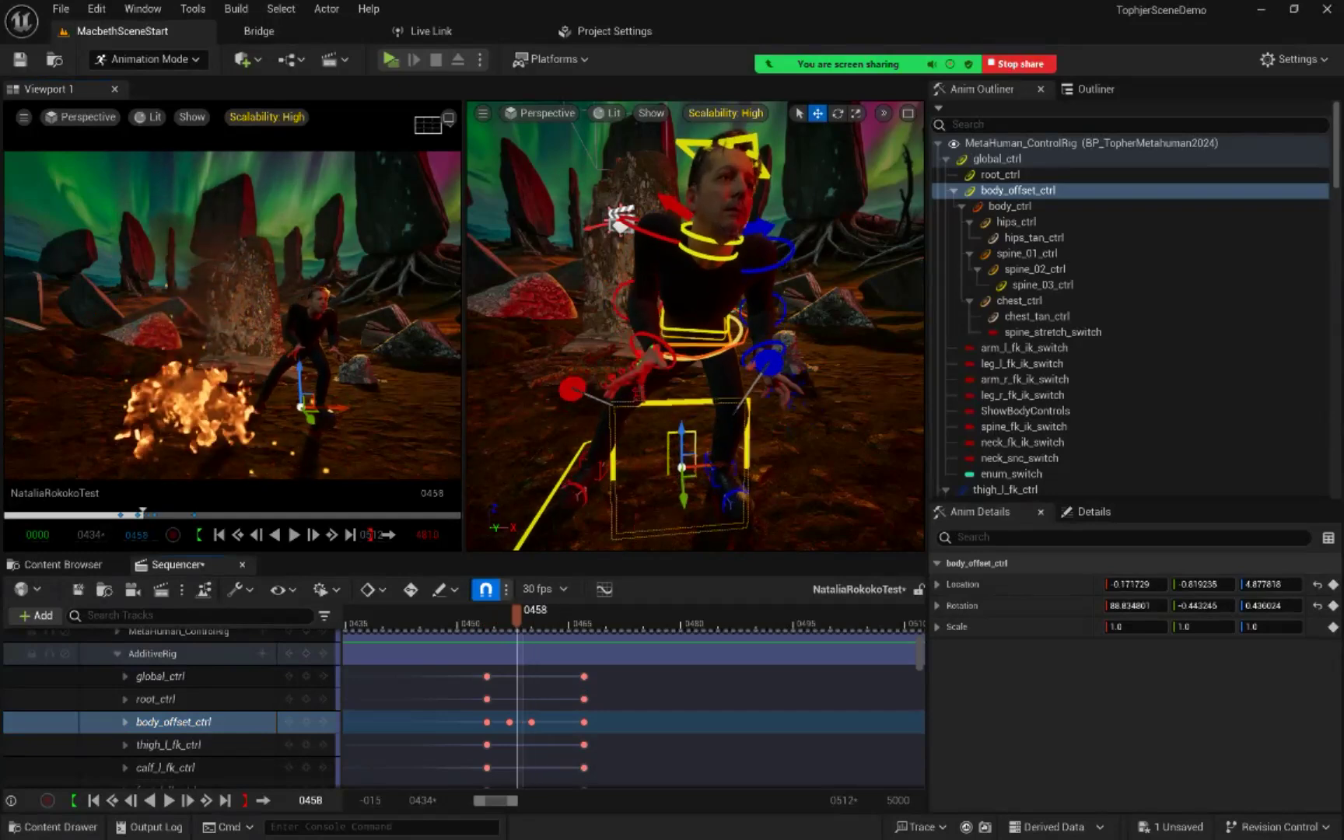
key("Right")
key("Left")
key("Right")
key("Right")
key("Left")
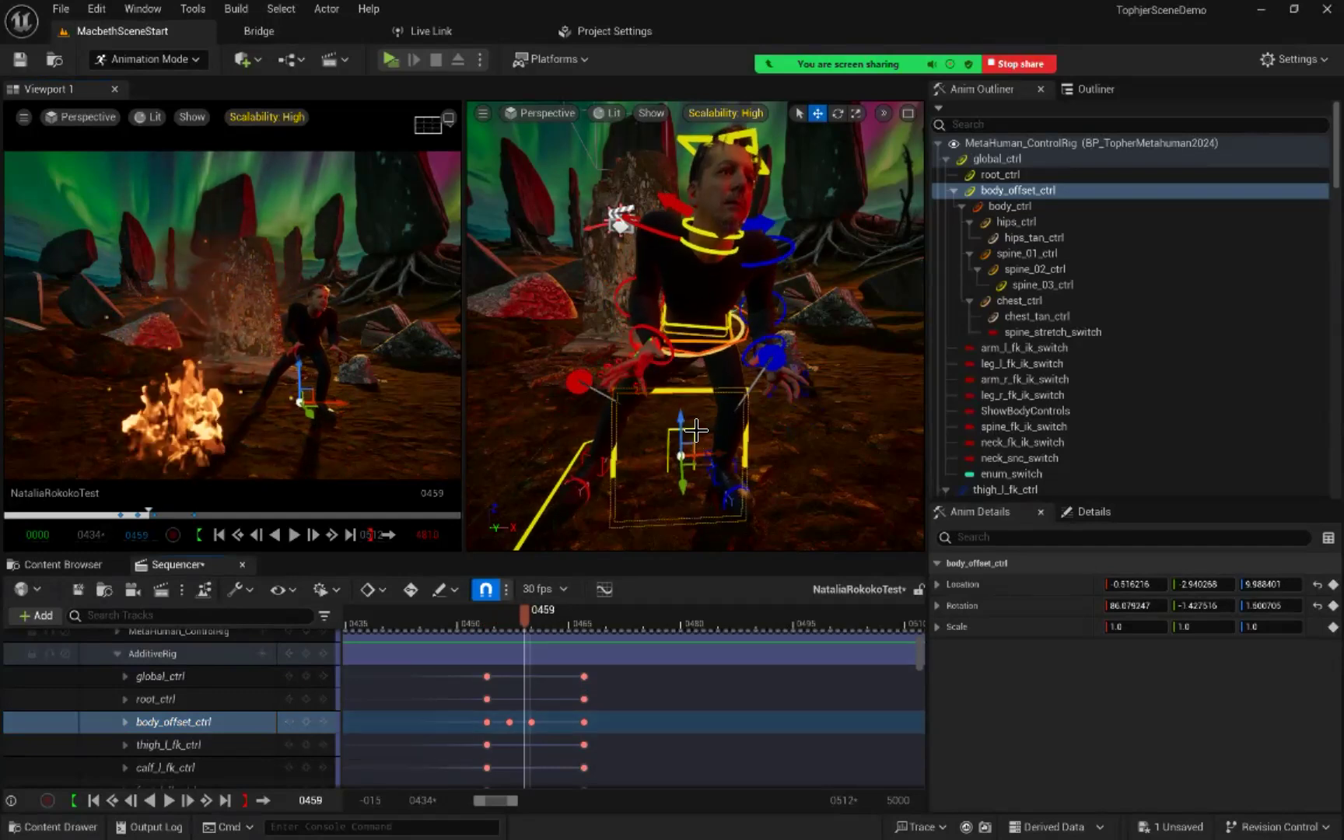
left_click_drag(684, 426, 671, 427)
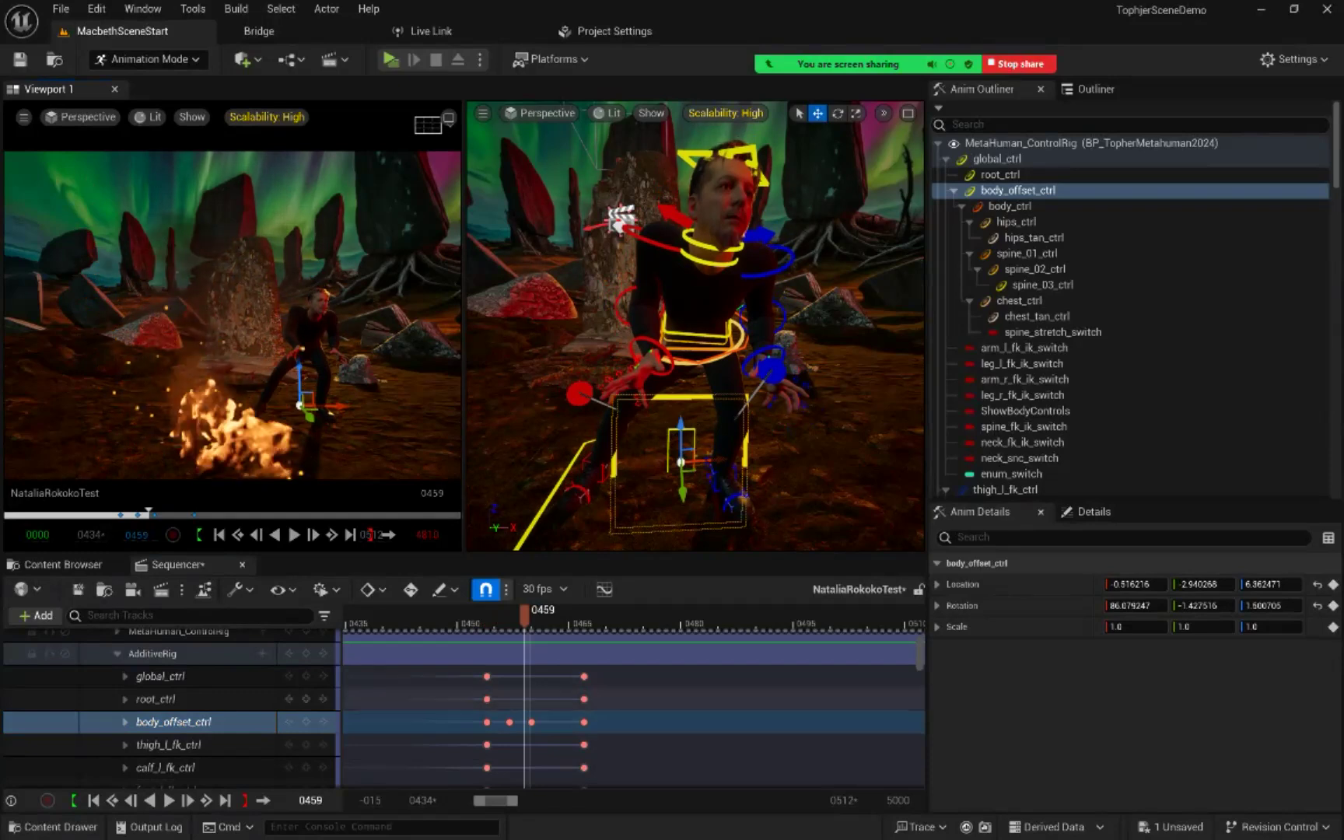
left_click(306, 723)
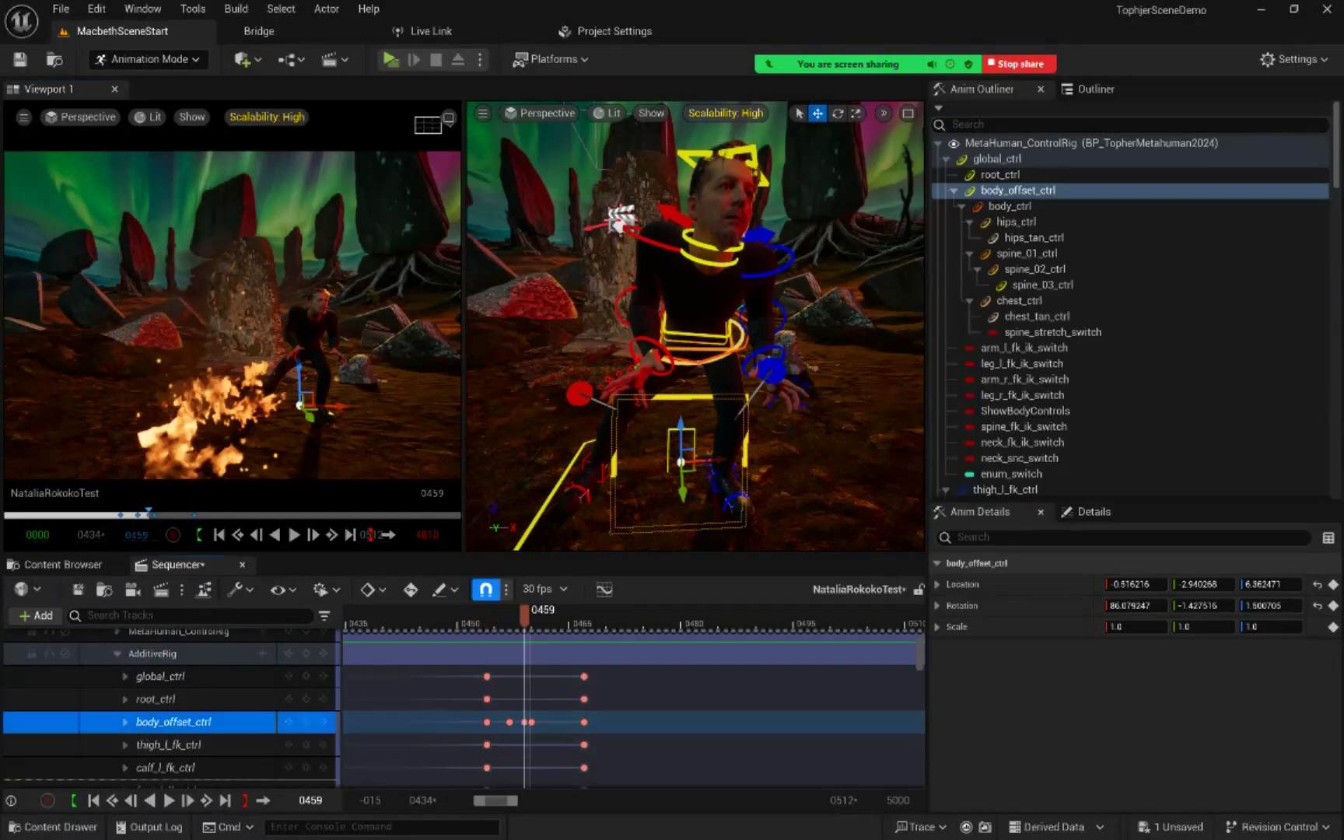
Step: Raise body_offset_ctrl to about 19.82 in Z location at frame 463 and key it on AdditiveRig
left_click_drag(524, 616, 554, 616)
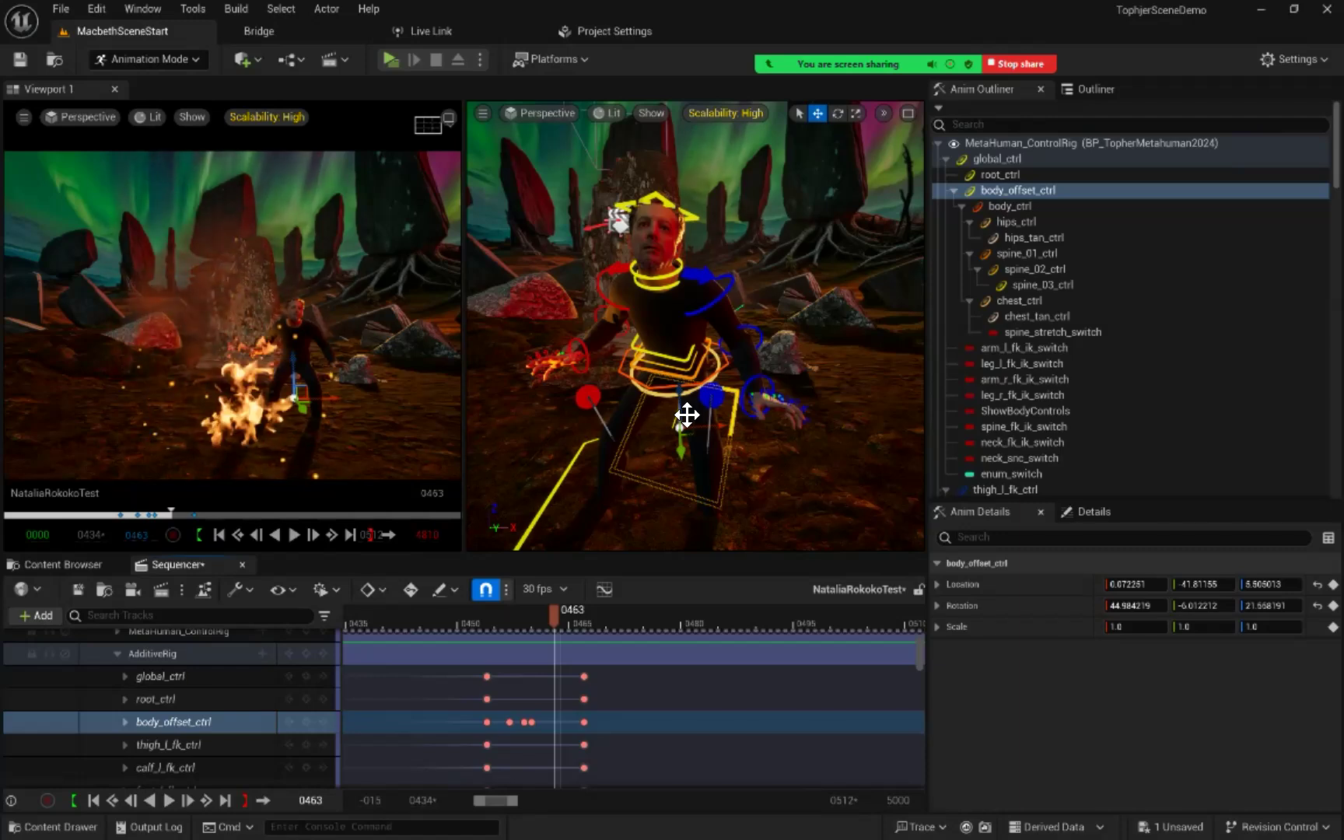
left_click_drag(682, 401, 669, 374)
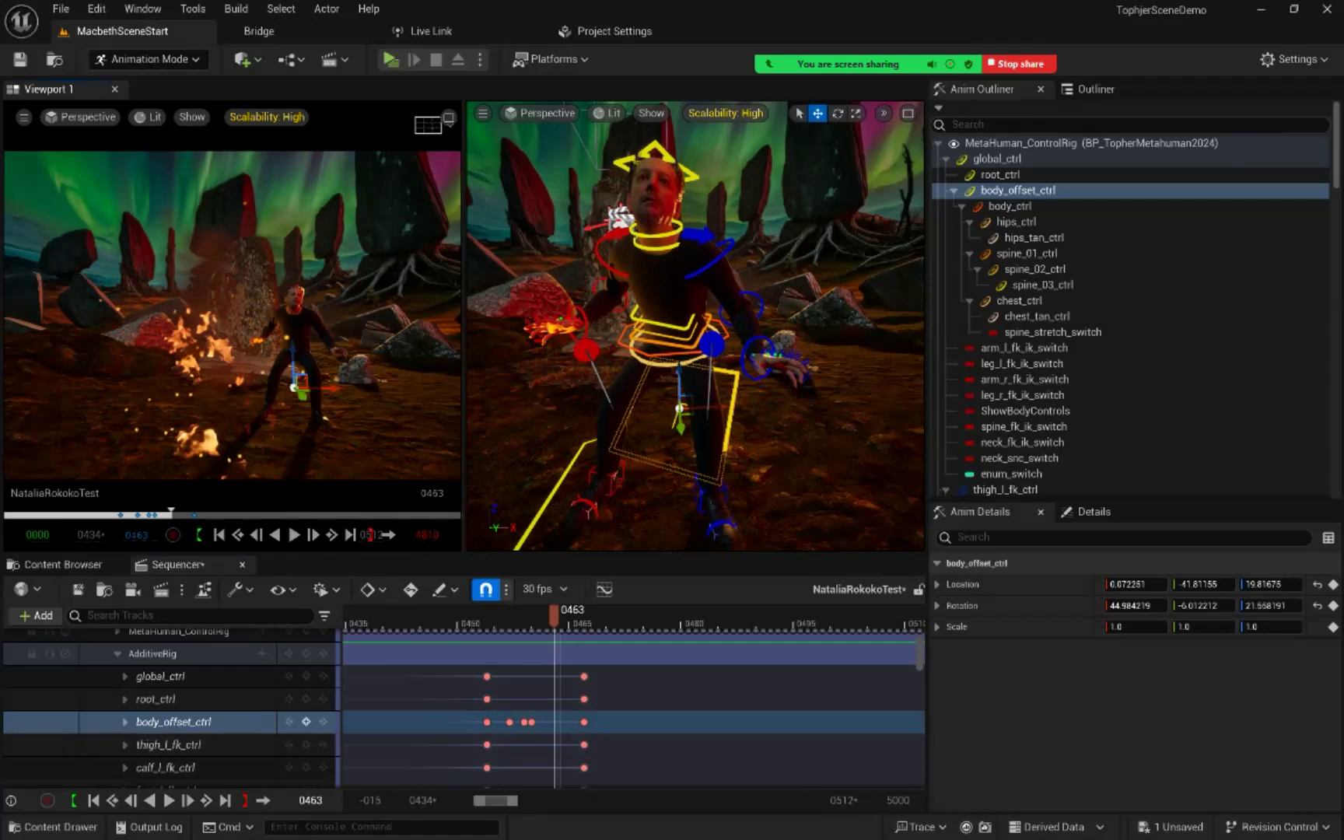
left_click(305, 722)
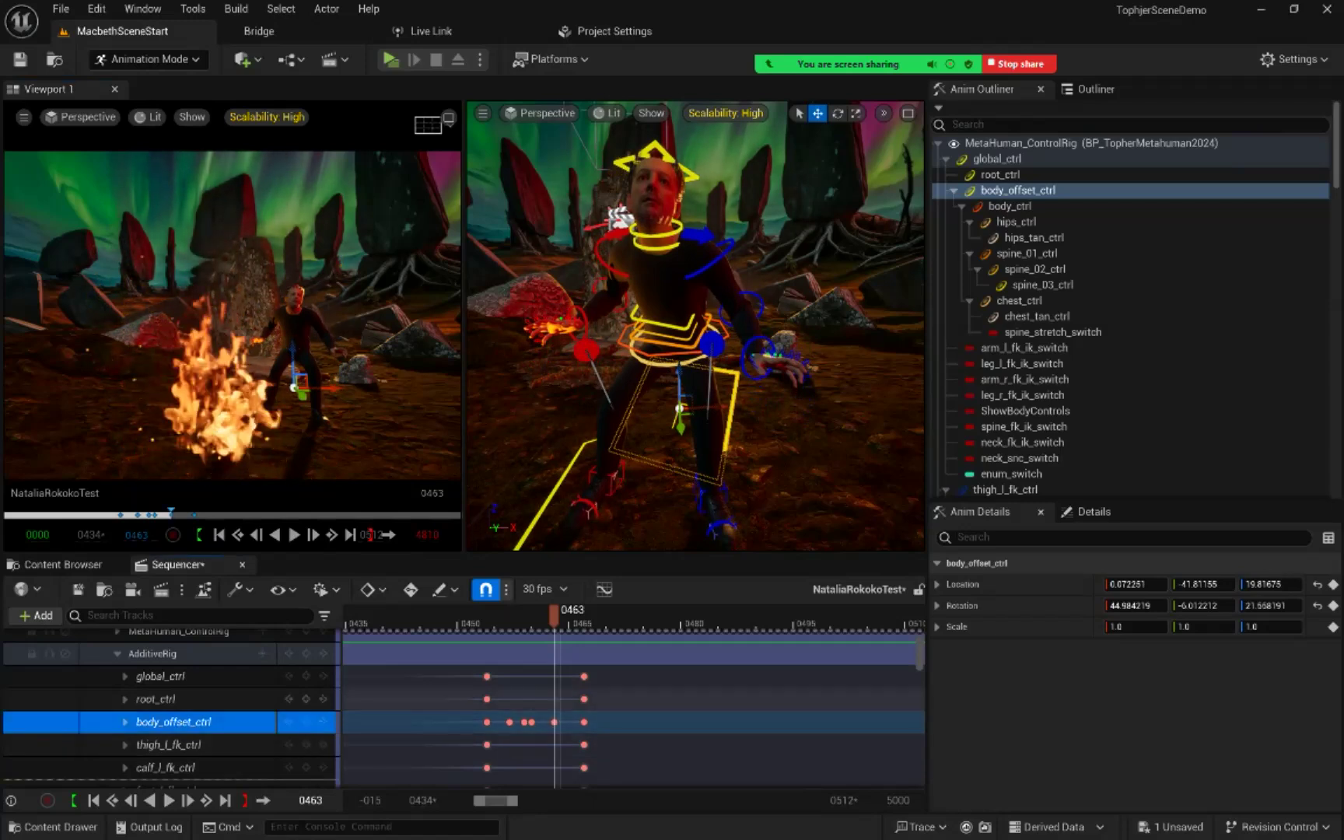
Step: Raise body_offset_ctrl to about 26.29 in Z location at frame 462 and key it on AdditiveRig
mouse_move(554, 616)
left_mouse_down()
mouse_move(525, 616)
mouse_move(570, 616)
mouse_move(547, 616)
left_mouse_up()
key("Left")
key("Right")
key("Left")
key("Right")
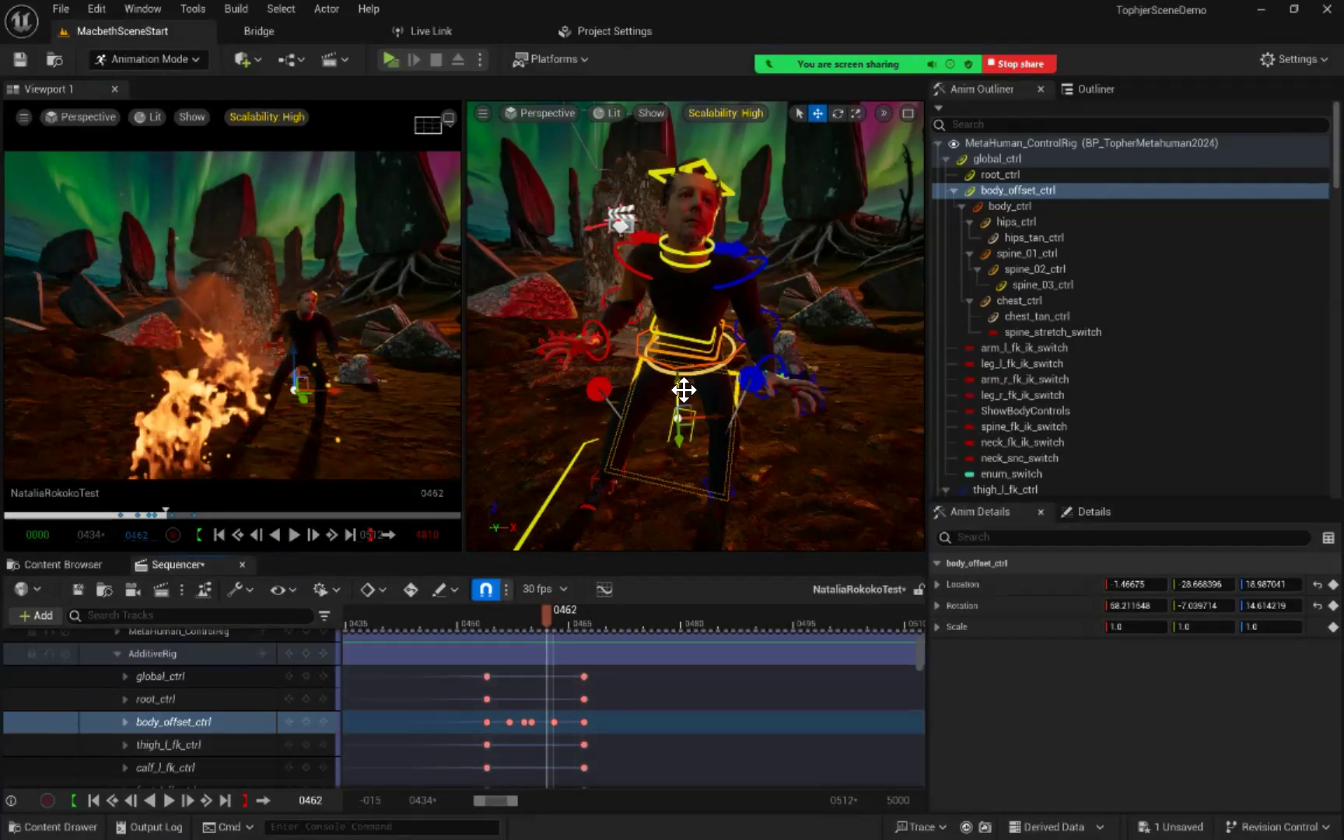
left_click_drag(685, 381, 679, 374)
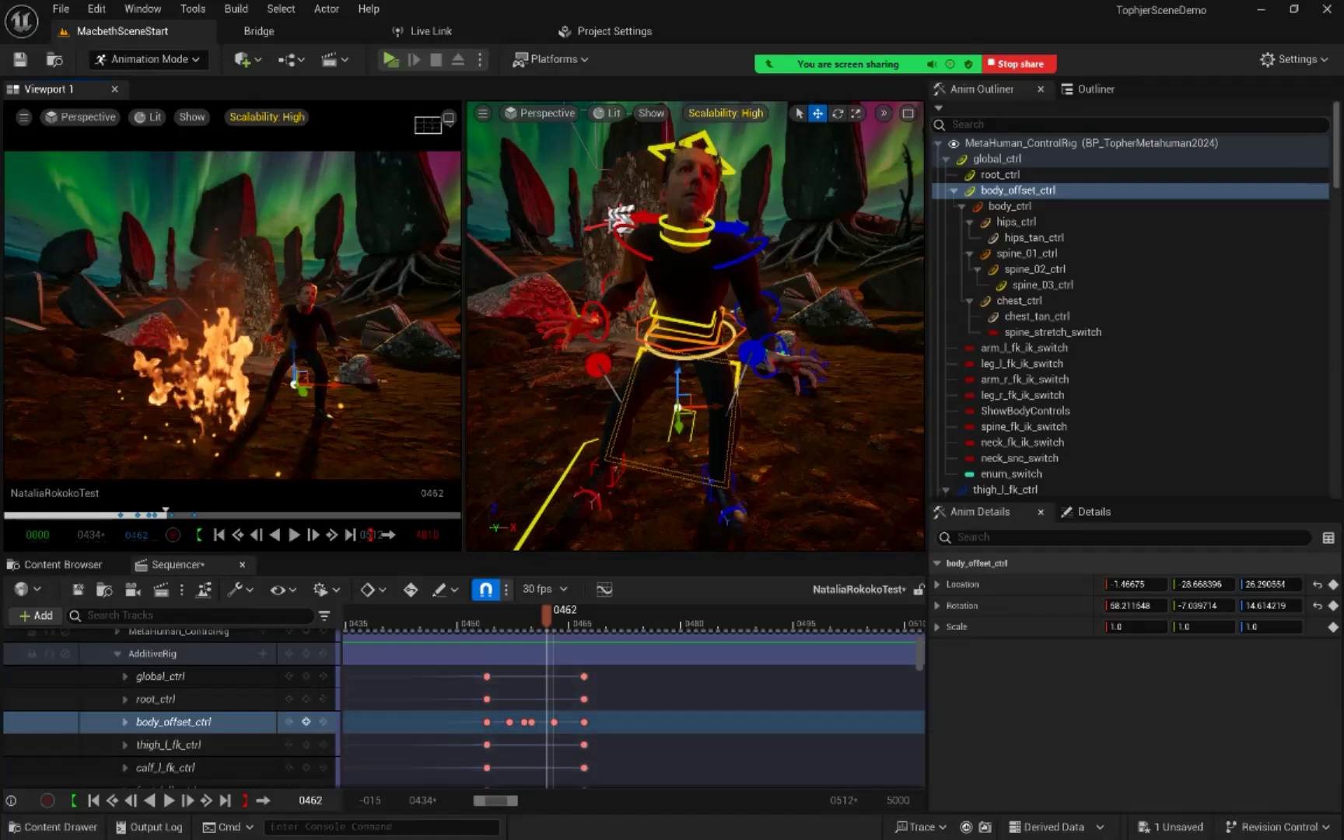
left_click(306, 722)
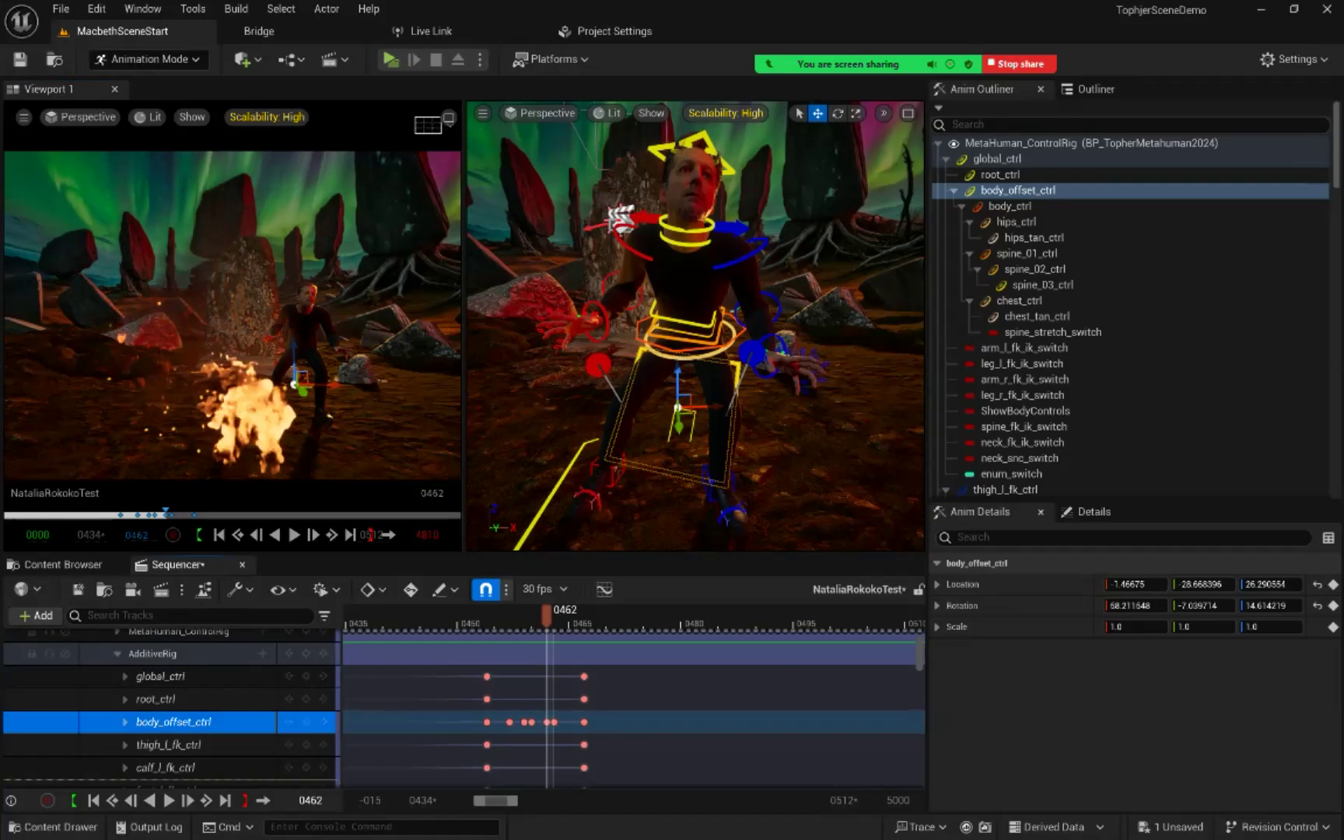
Step: Select foot_l_ik_ctrl and examine the left foot's motion frame by frame between frames 461 and 465
mouse_move(547, 617)
left_mouse_down()
mouse_move(525, 616)
mouse_move(591, 616)
mouse_move(553, 616)
left_mouse_up()
mouse_move(576, 616)
left_mouse_down()
mouse_move(591, 616)
mouse_move(562, 616)
left_mouse_up()
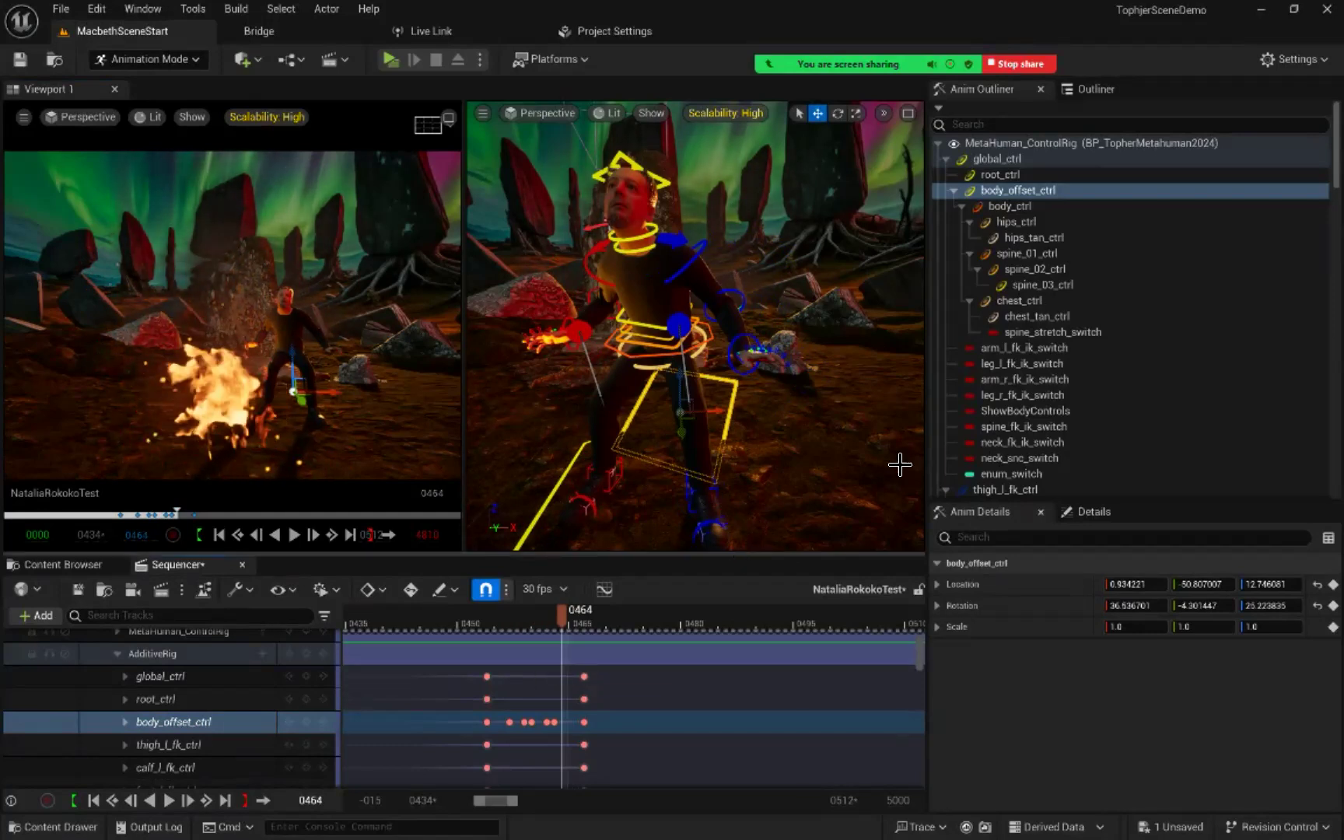
left_click(699, 507)
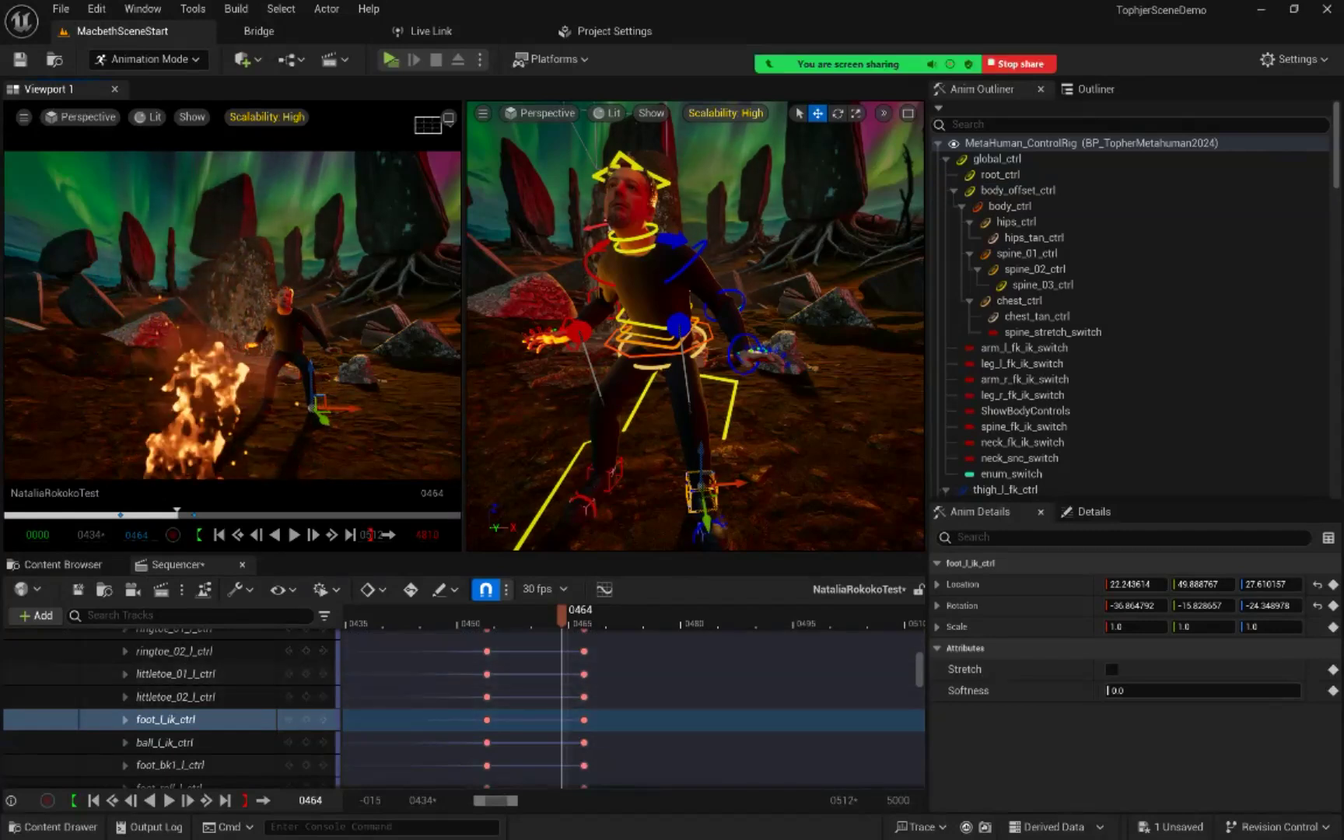
key("Left")
key("Left")
key("Left")
key("Left")
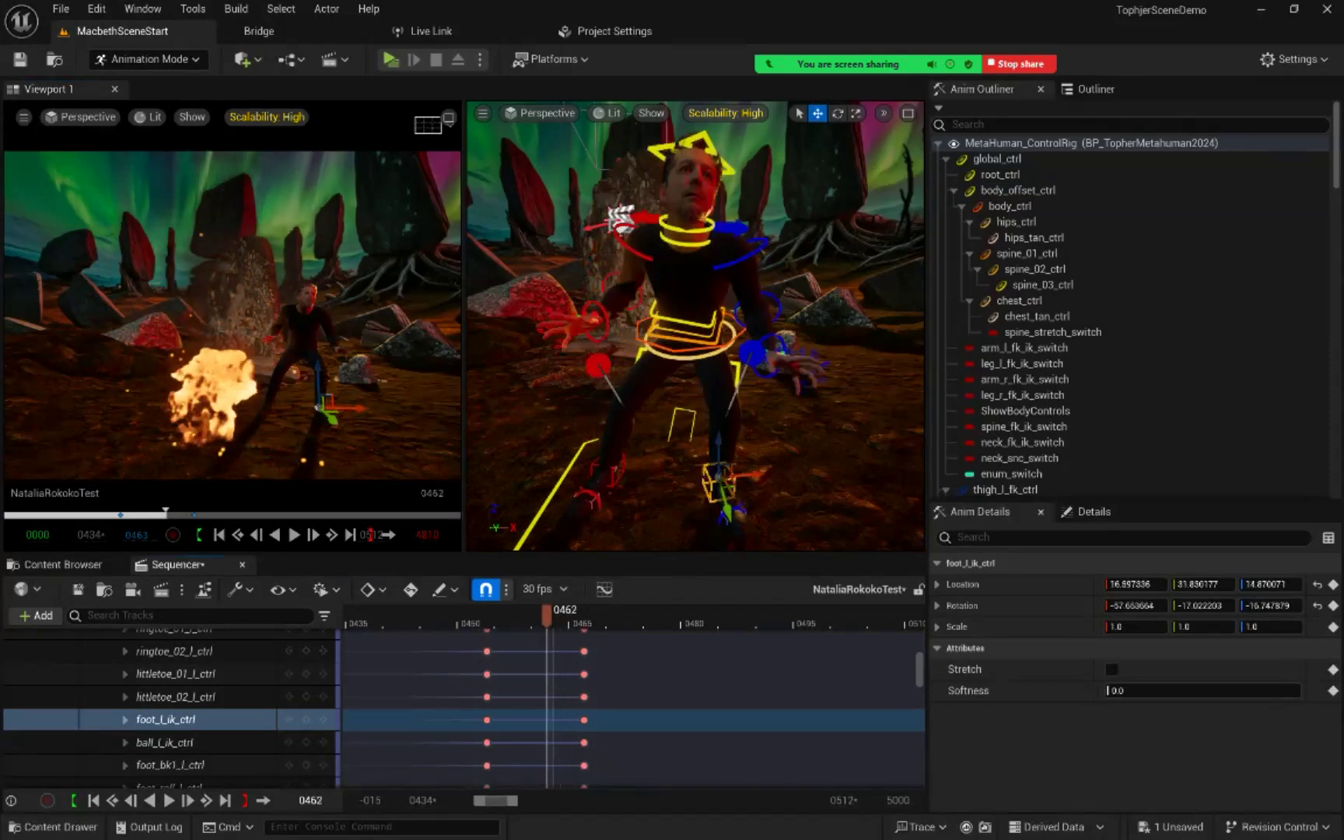
key("Right")
key("Right")
key("Right")
key("Right")
key("Right")
key("Right")
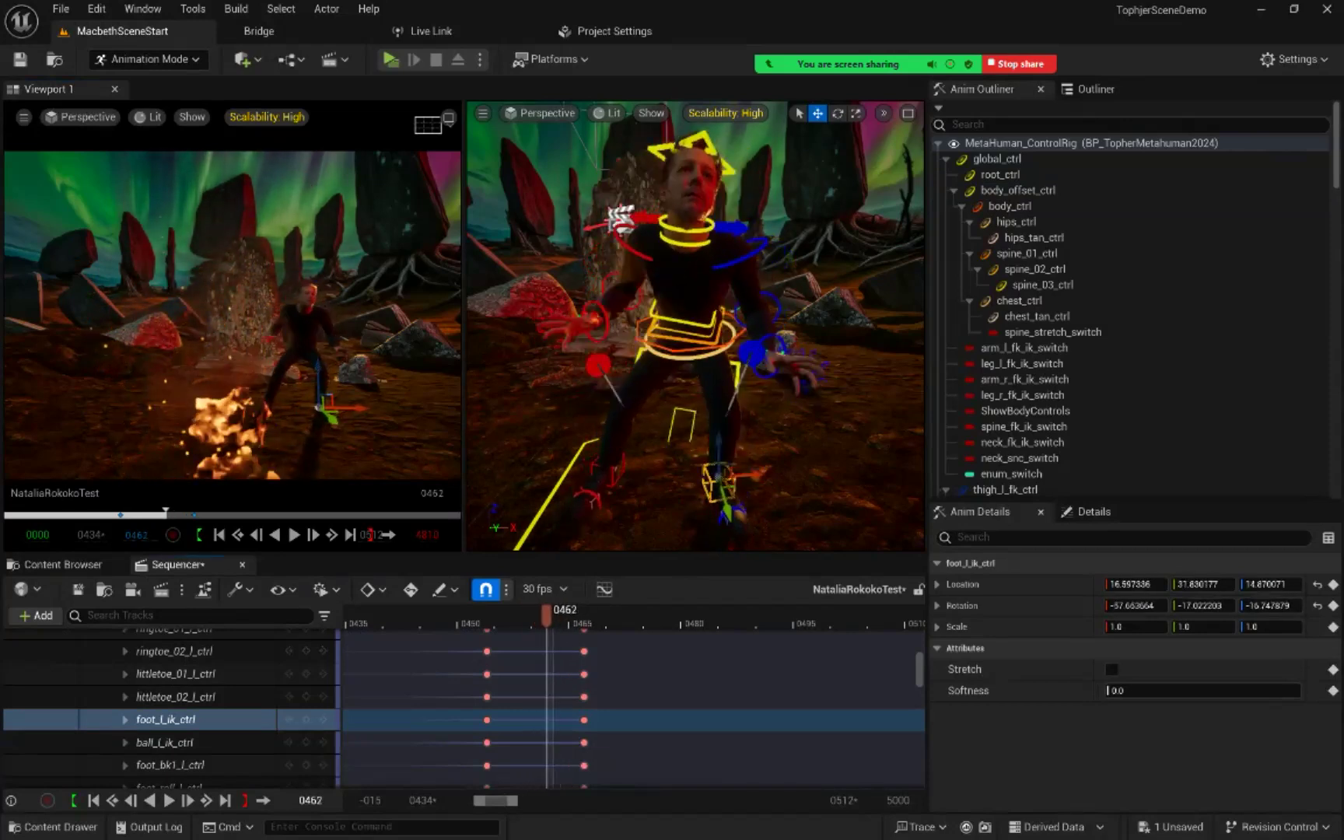
key("Left")
key("Left")
key("Left")
key("Left")
key("Left")
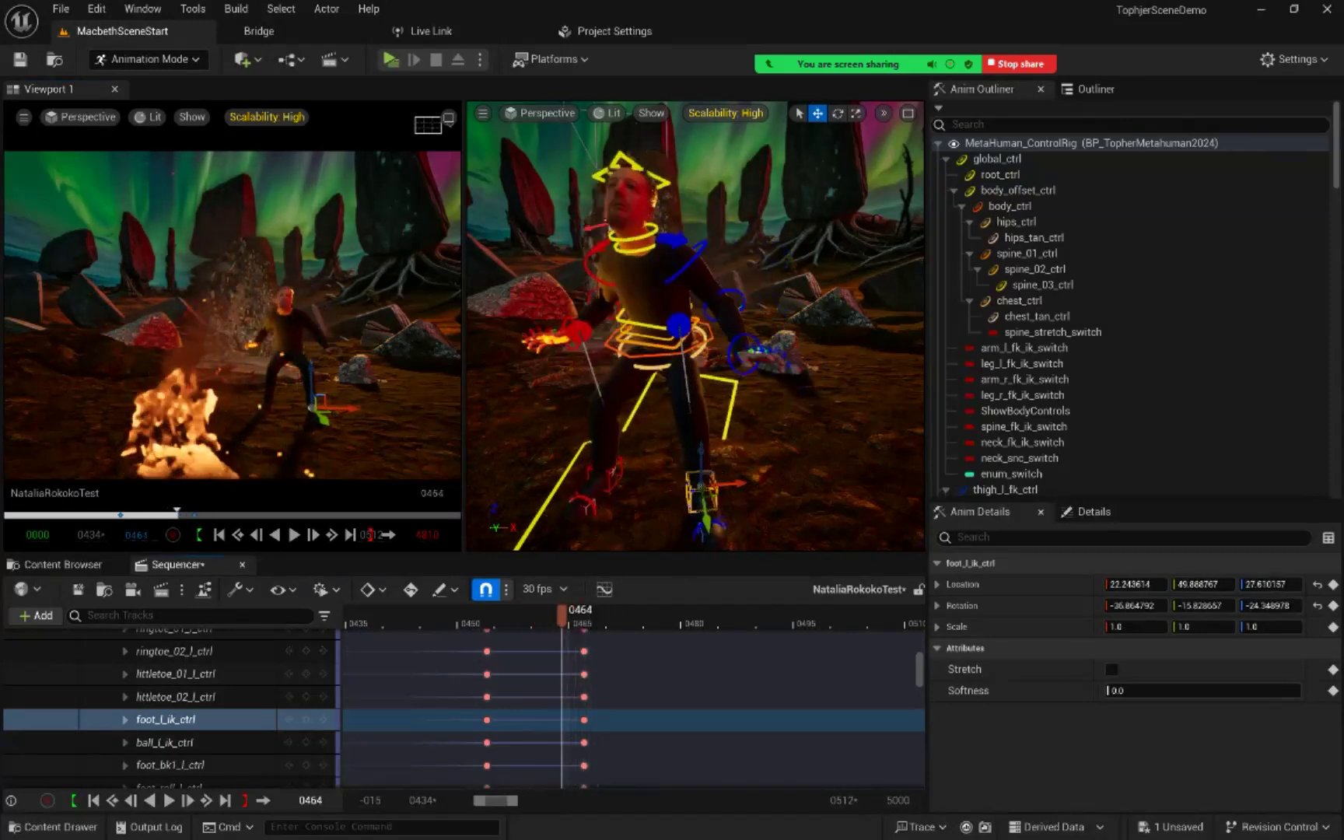
key("Right")
key("Right")
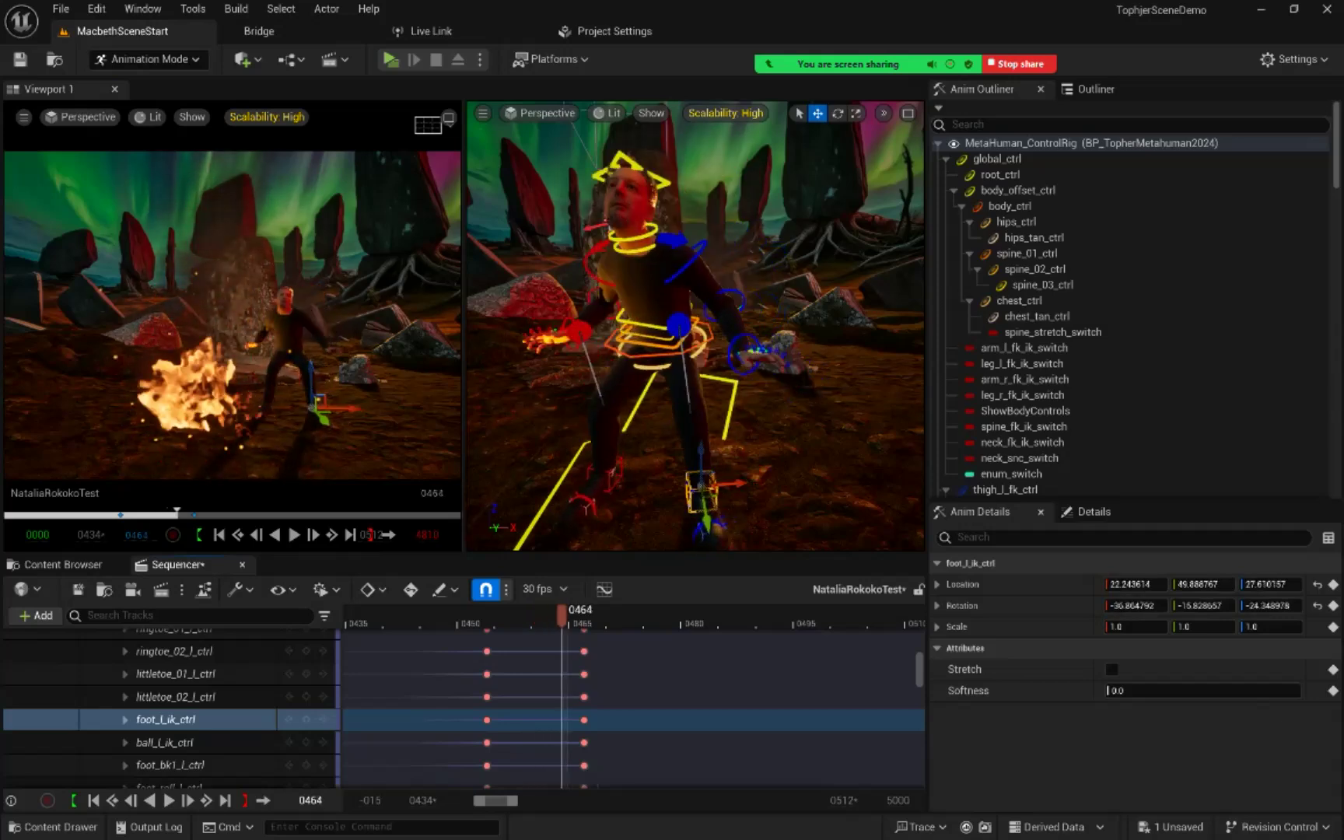
key("Right")
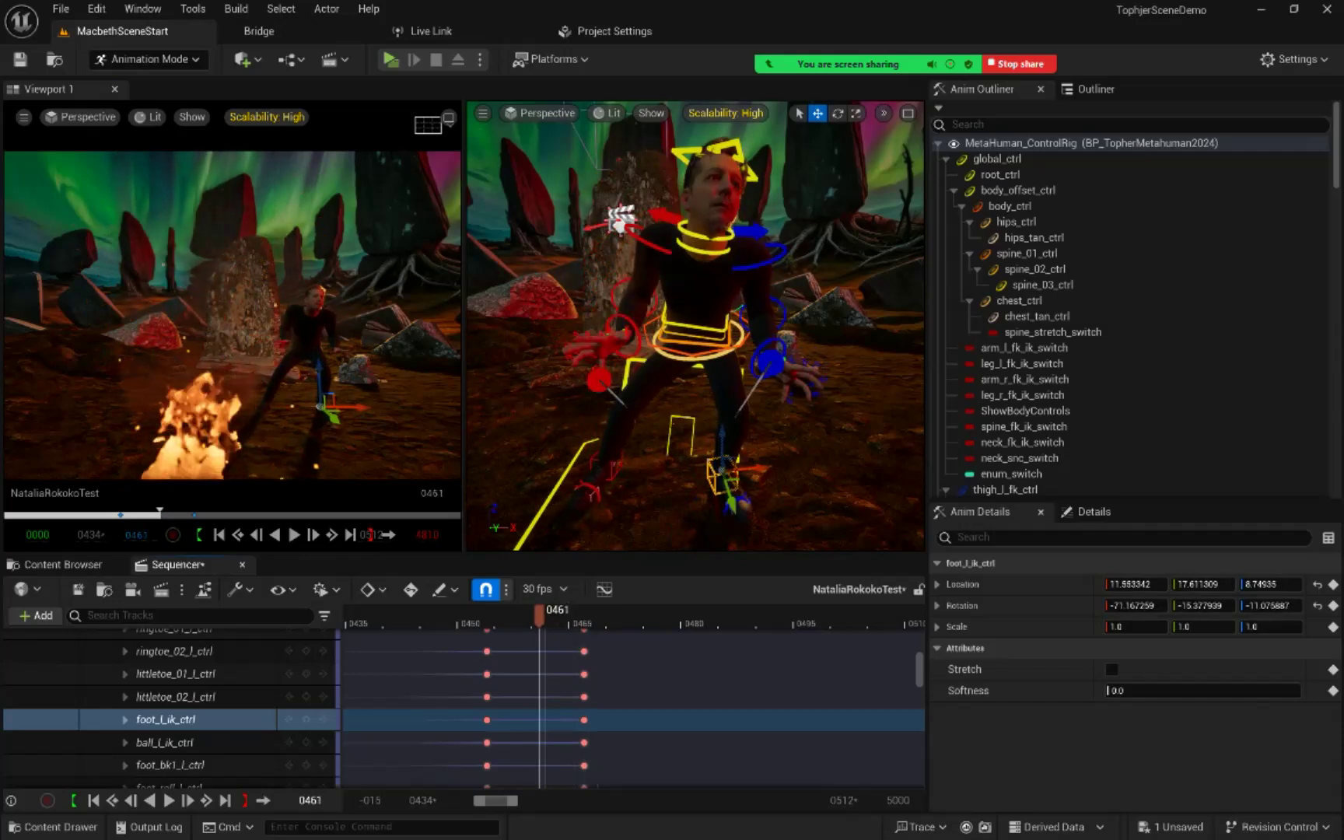
key("Right")
key("Right")
left_click_drag(584, 614, 553, 614)
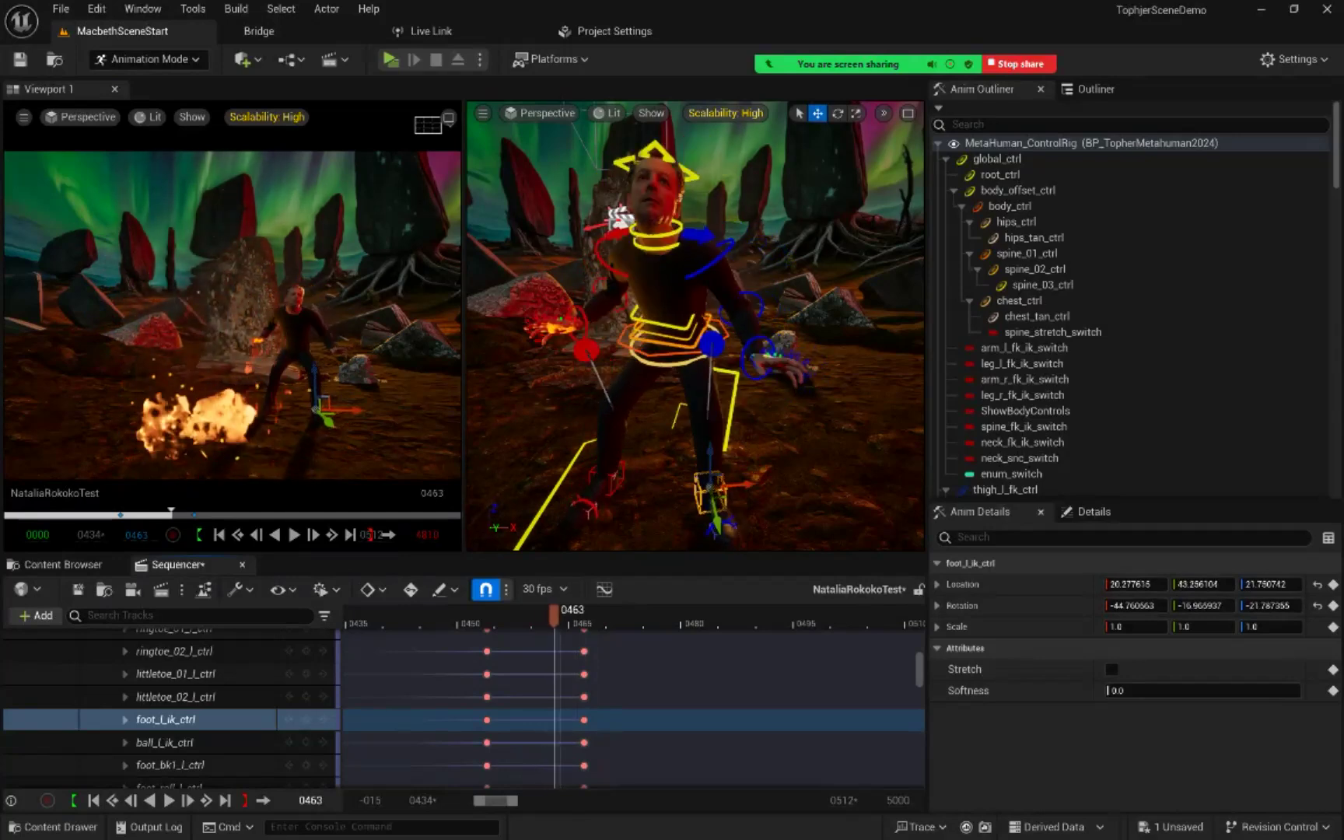
mouse_move(555, 614)
left_mouse_down()
mouse_move(534, 614)
mouse_move(569, 615)
left_mouse_up()
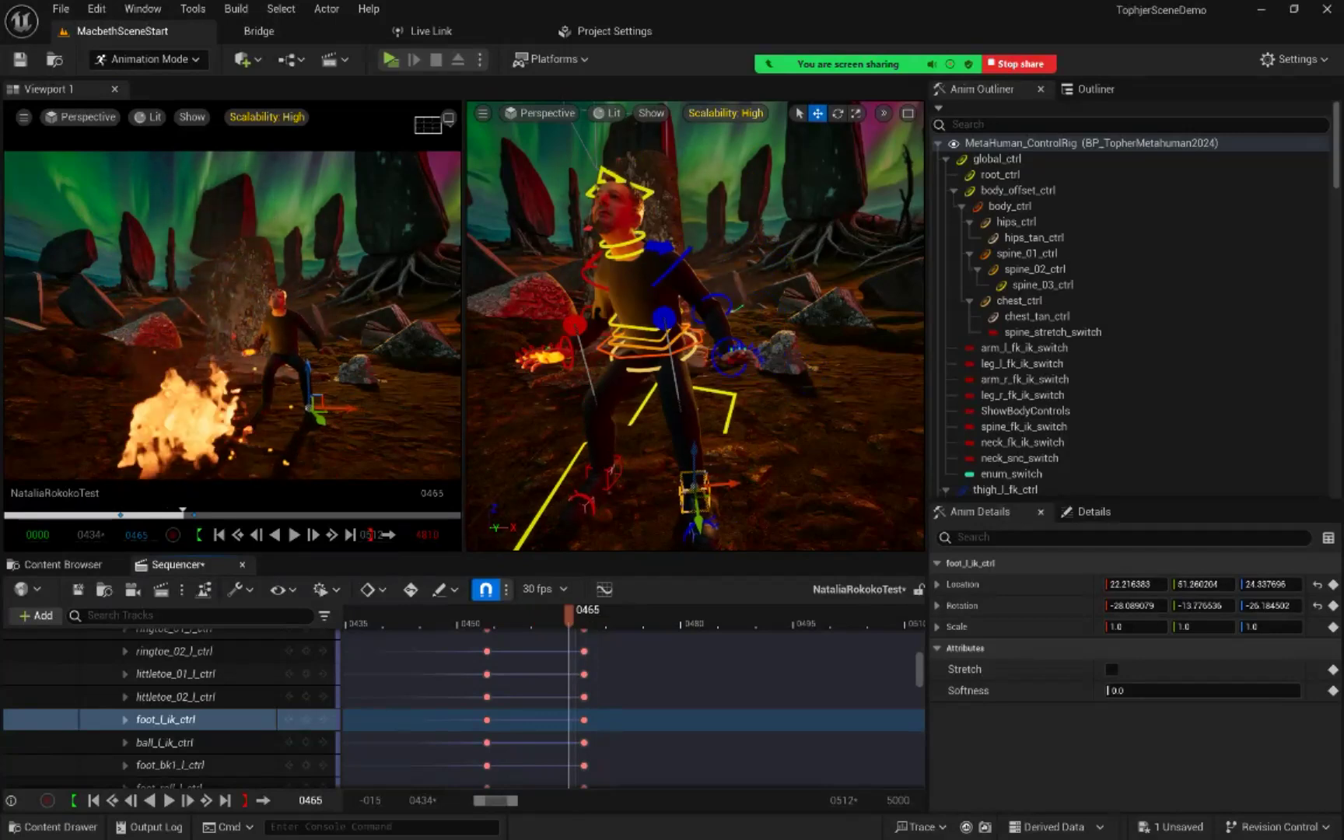
Step: Select foot_r_ik_ctrl and examine the right foot's motion frame by frame around frames 461 to 465
left_click(615, 471)
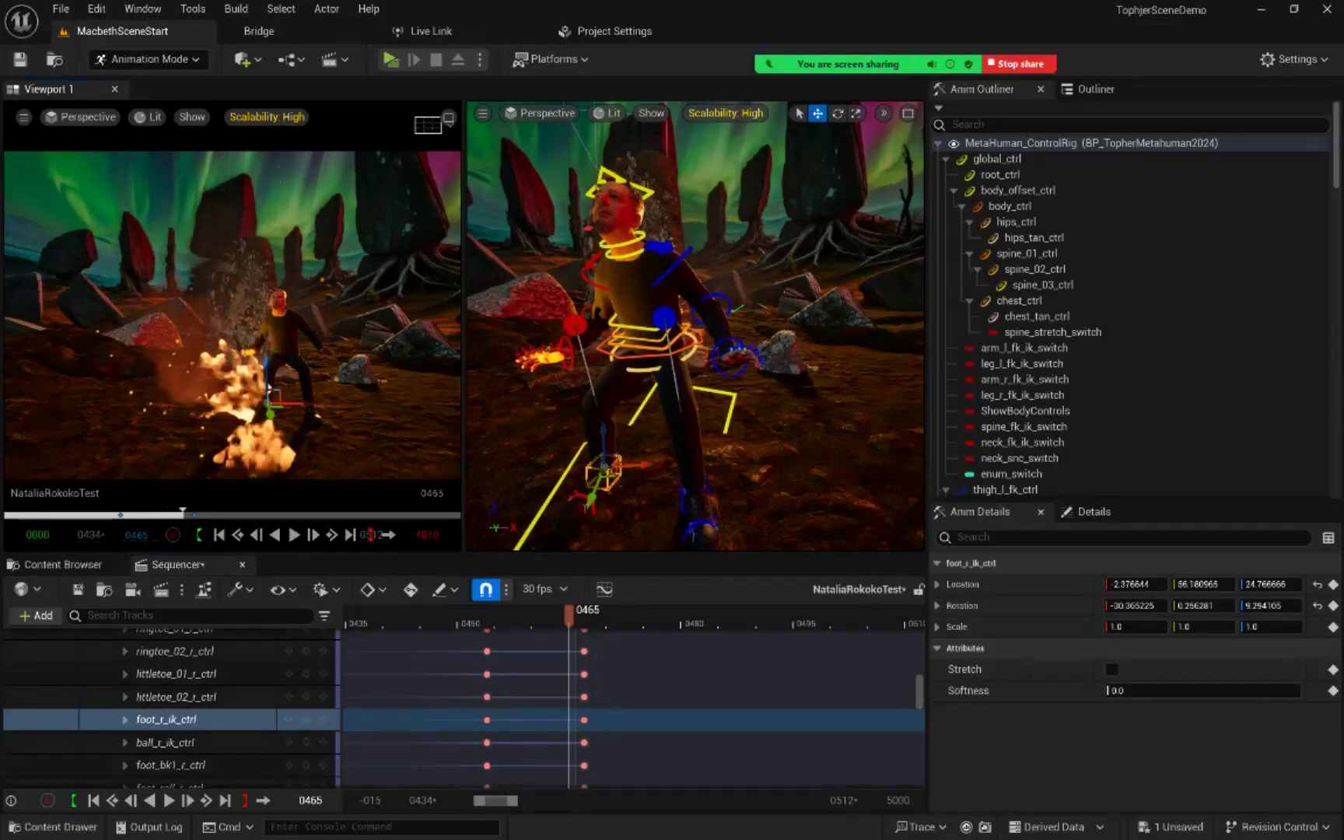
mouse_move(570, 615)
left_mouse_down()
mouse_move(532, 614)
mouse_move(583, 615)
mouse_move(554, 614)
left_mouse_up()
key("Right")
key("Left")
key("Left")
key("Left")
left_click_drag(539, 614, 562, 615)
key("Left")
key("Right")
key("Right")
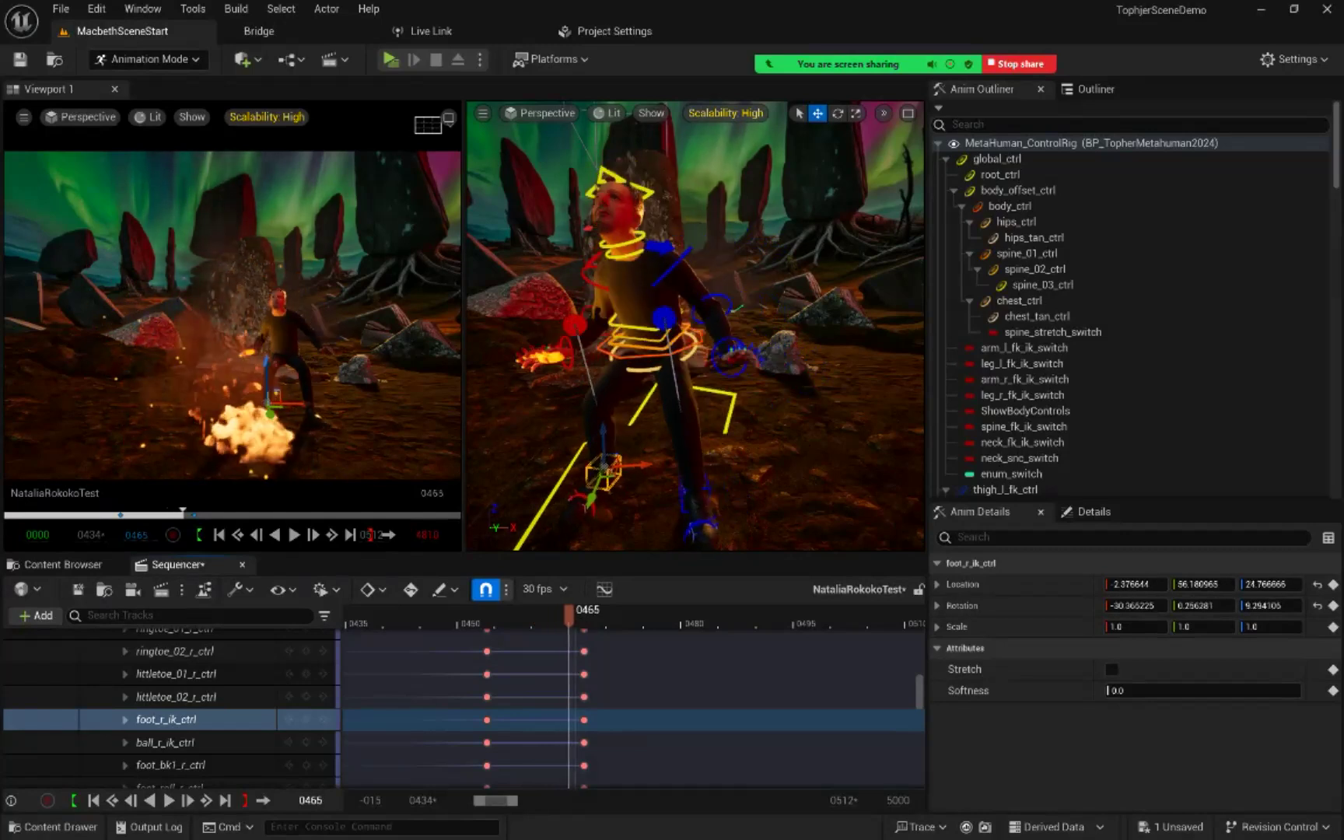
key("Left")
key("Left")
key("Right")
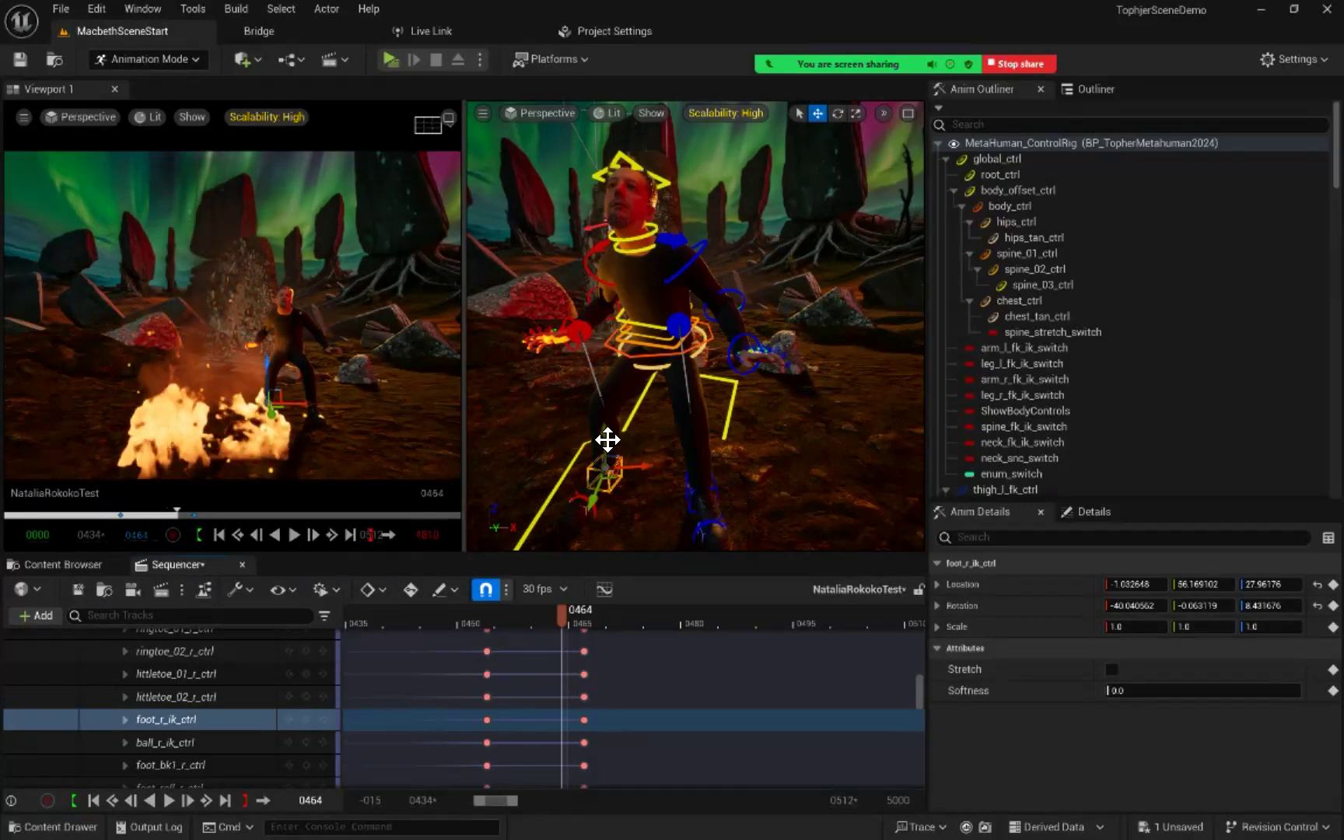
Step: Try shifting foot_r_ik_ctrl at frame 464 without keying it, and key its existing pose at frame 463 on AdditiveRig
mouse_move(607, 440)
left_mouse_down()
mouse_move(642, 465)
mouse_move(617, 463)
left_mouse_up()
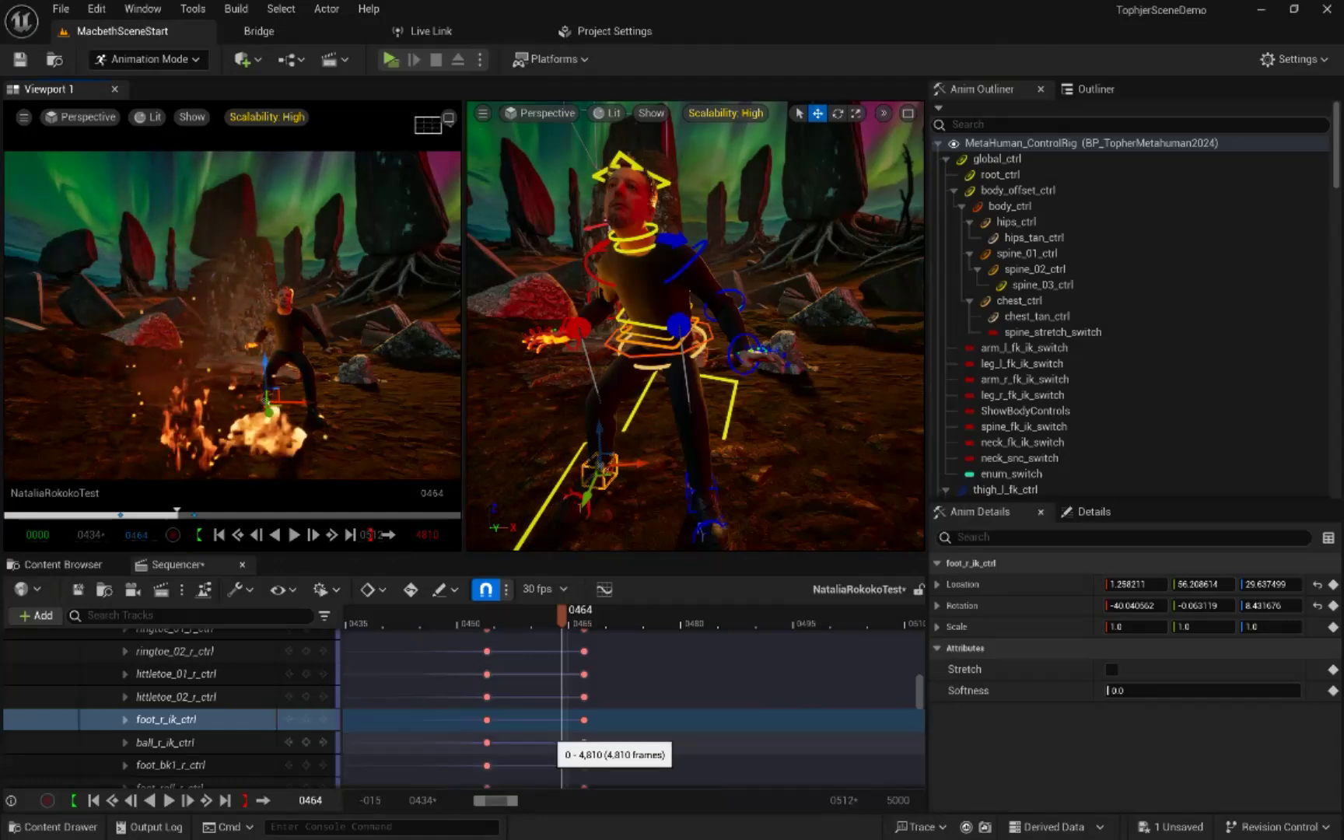
mouse_move(561, 616)
left_mouse_down()
mouse_move(577, 615)
mouse_move(532, 615)
mouse_move(570, 616)
mouse_move(554, 615)
left_mouse_up()
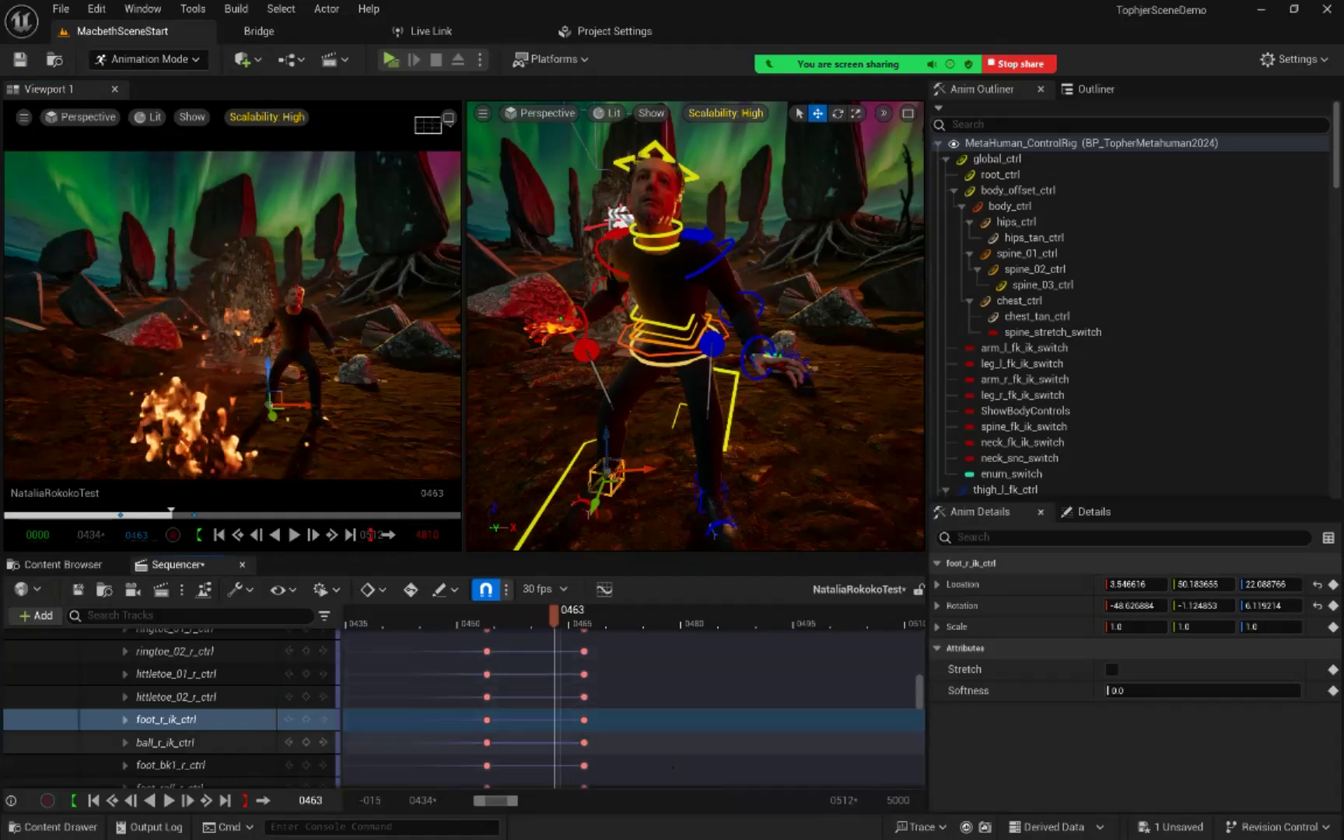
left_click(305, 719)
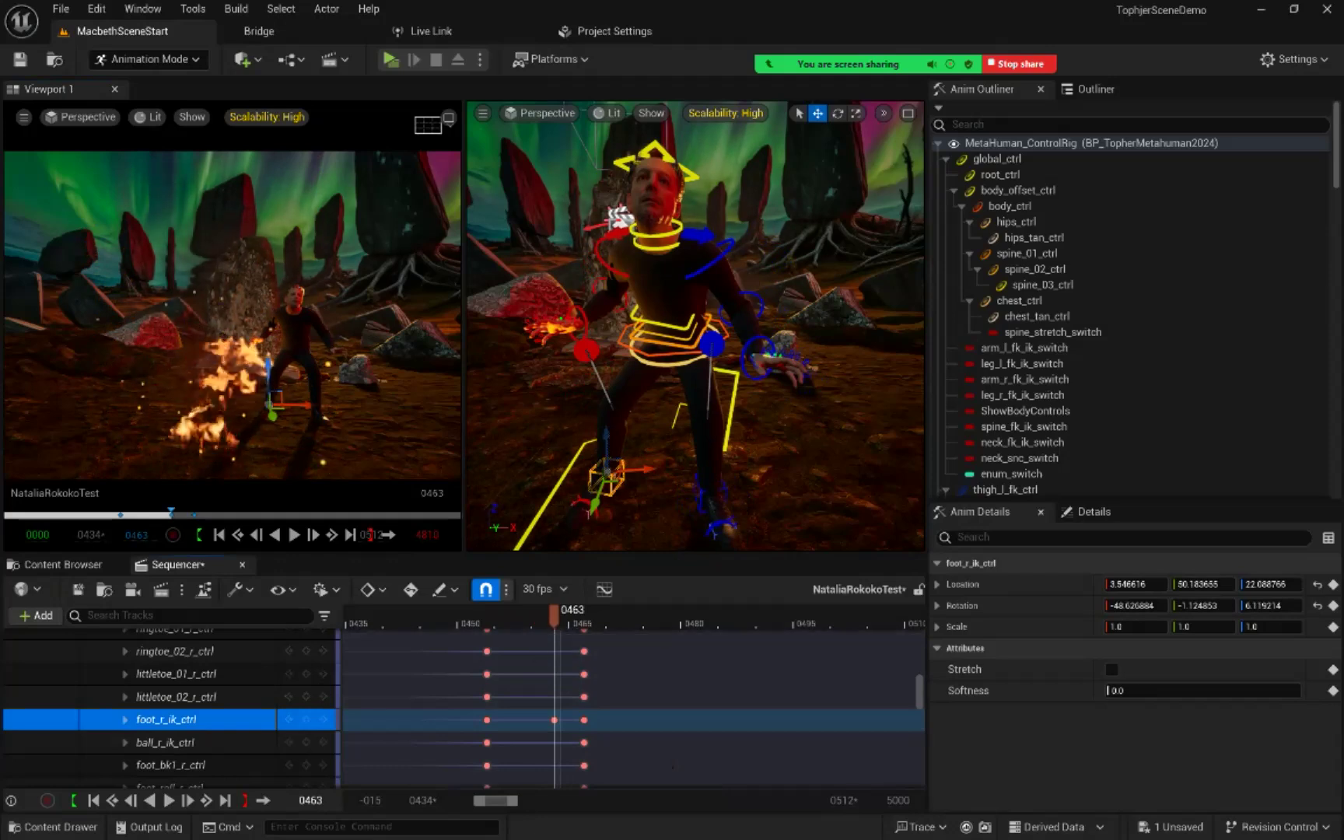
Step: Move foot_r_ik_ctrl to about -3.45 in X and 21.93 in Z location at frame 465 and key it on AdditiveRig
key("Right")
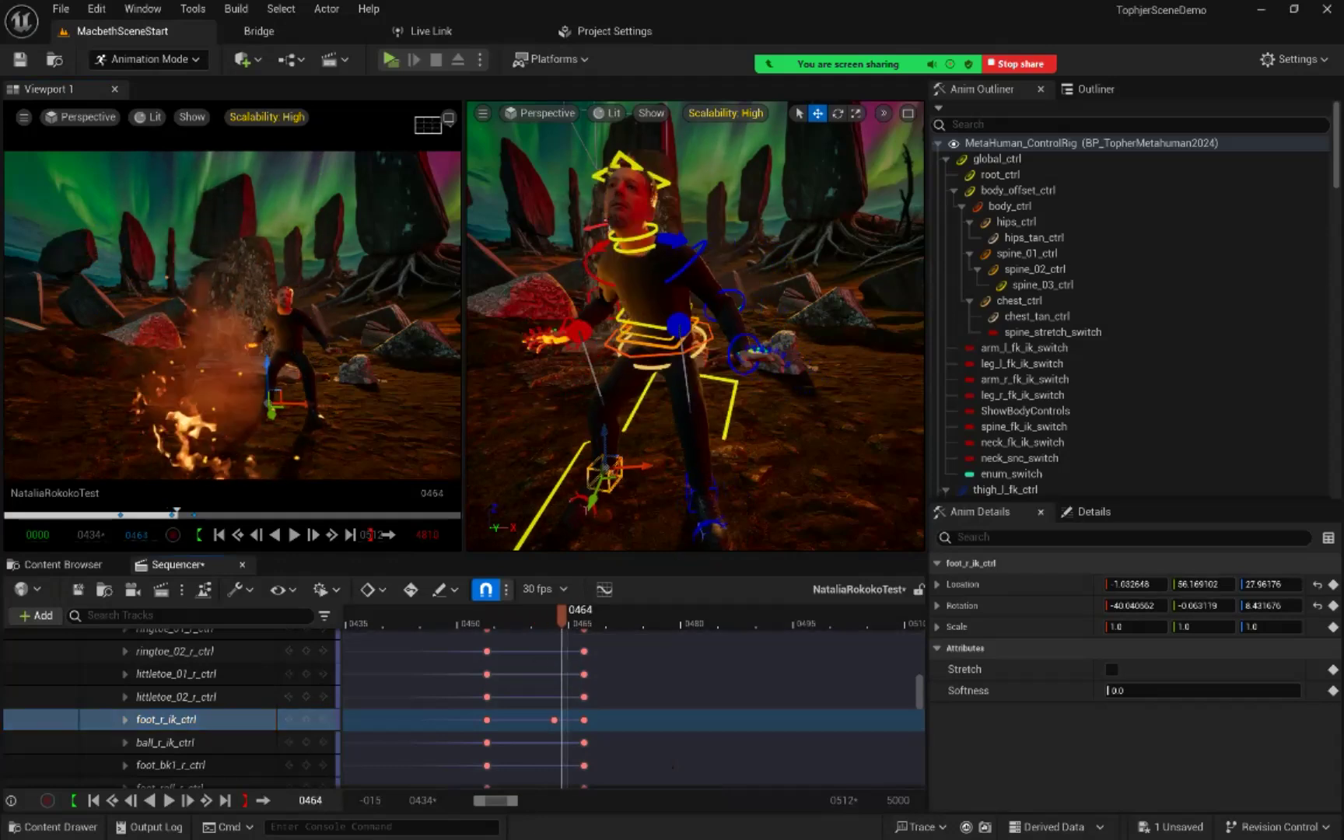
key("Right")
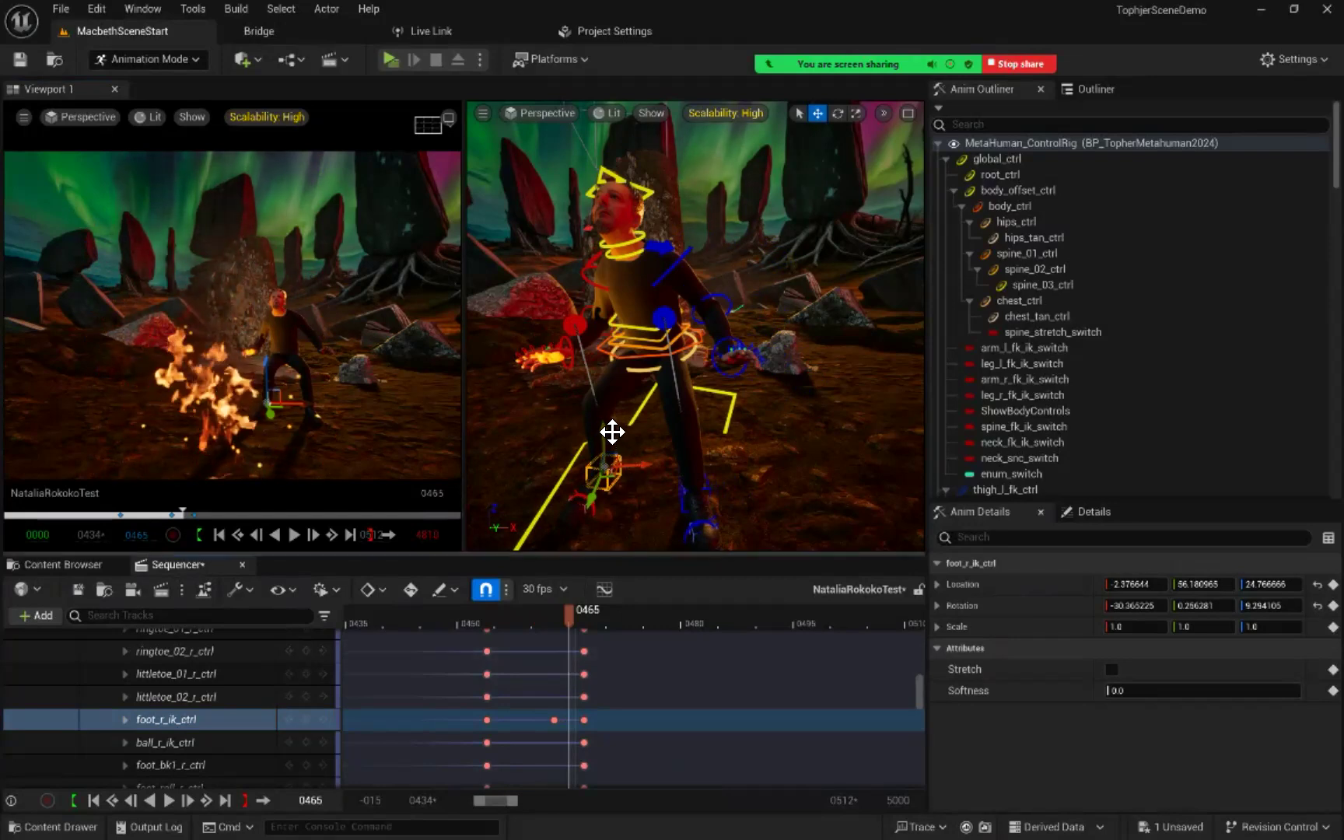
left_click_drag(604, 427, 602, 435)
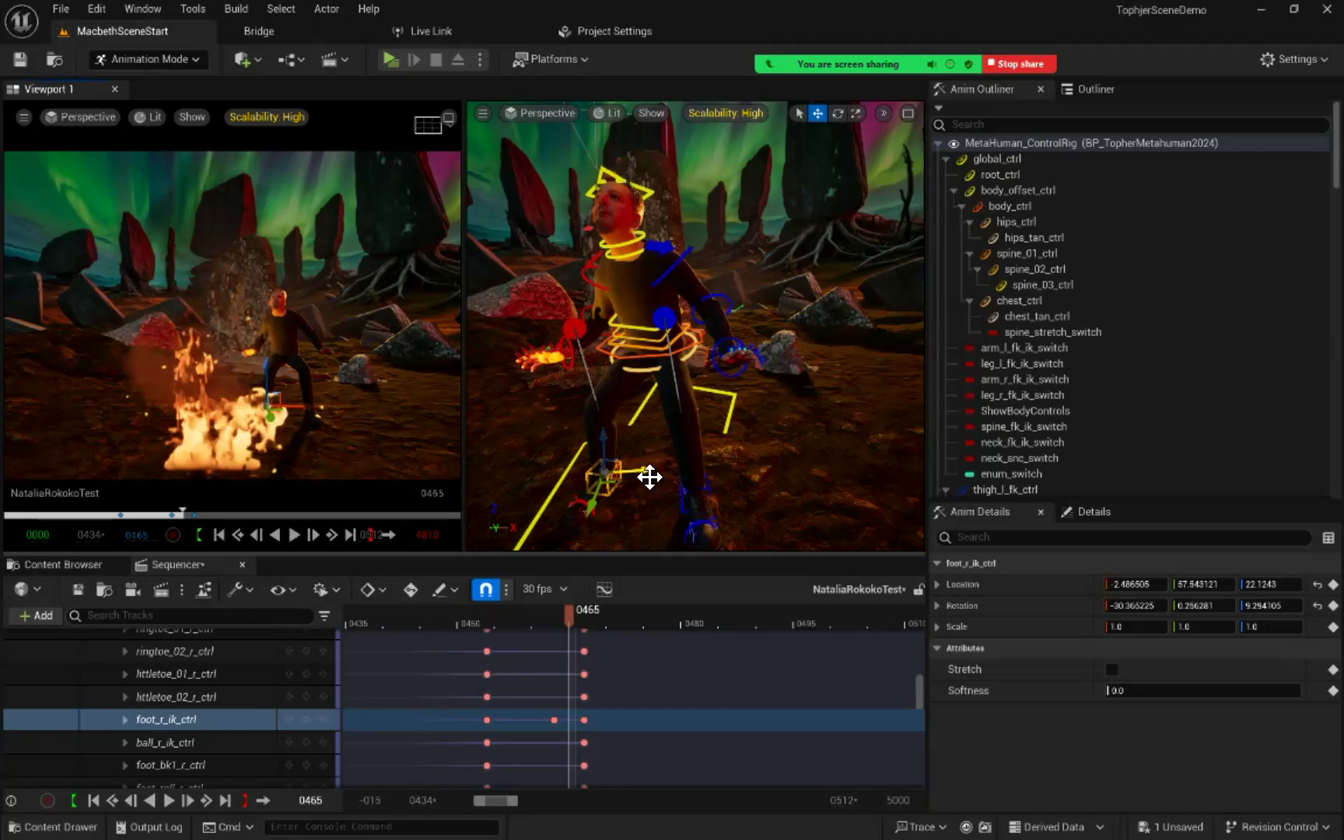
left_click_drag(654, 475, 644, 476)
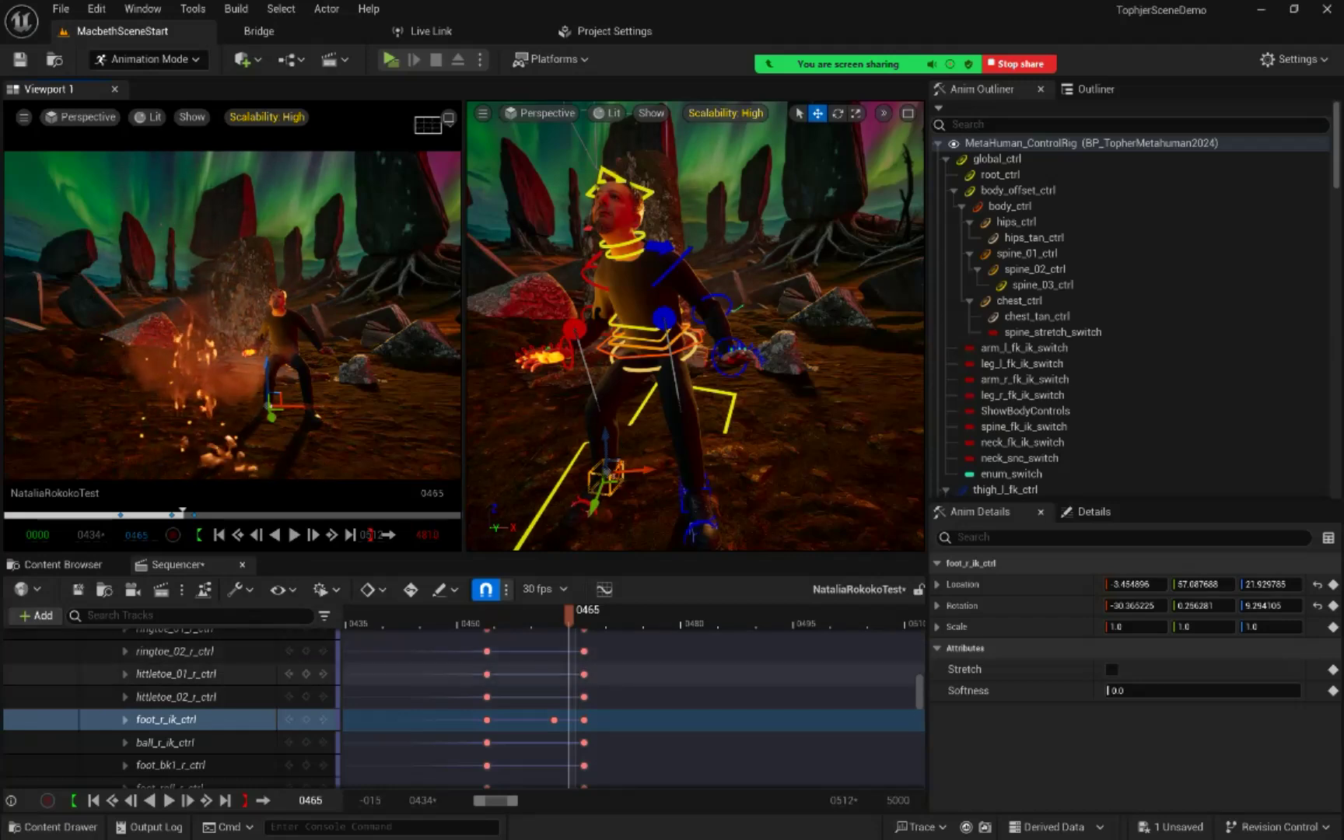
left_click(306, 720)
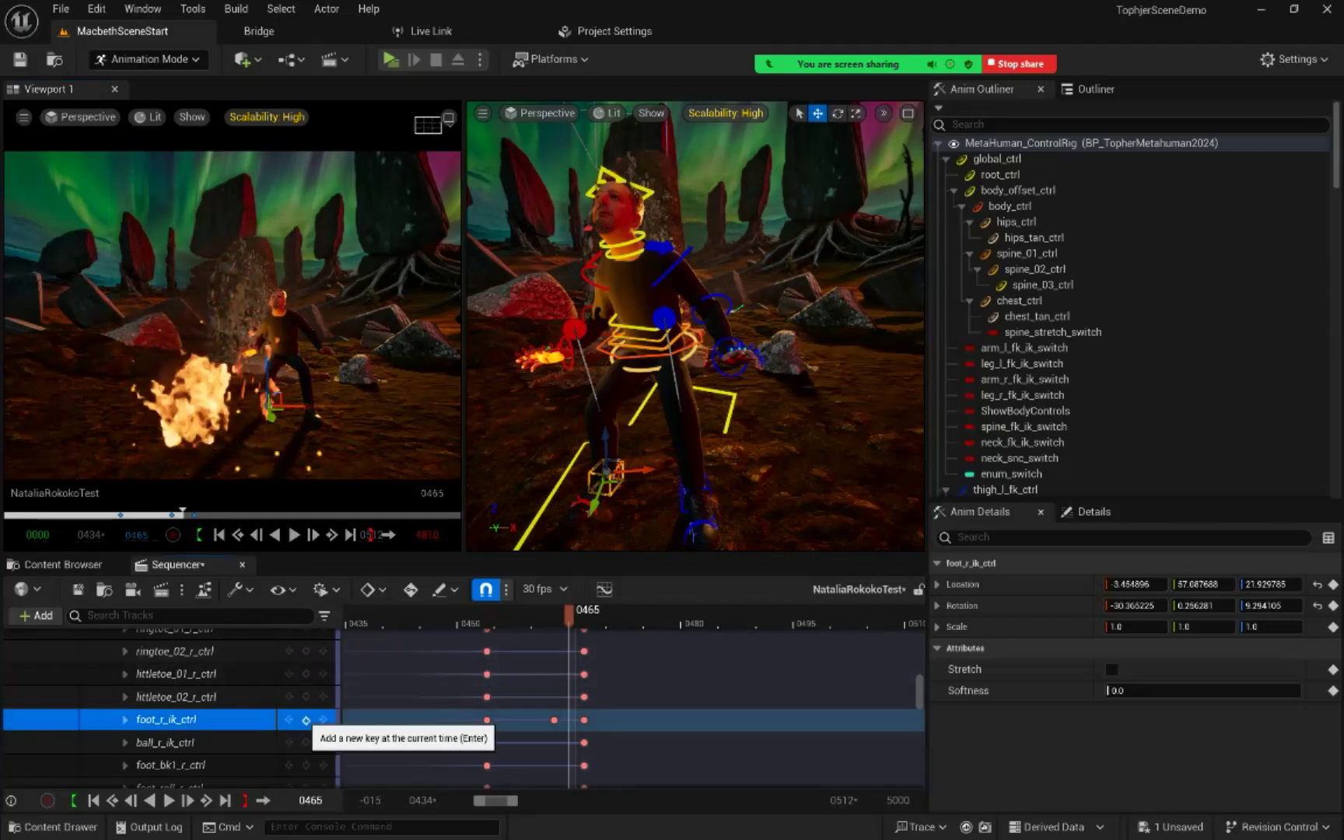
Step: Step back and forth between frames 463 and 466 to review the right foot's motion around its new keys
mouse_move(568, 615)
left_mouse_down()
mouse_move(546, 614)
mouse_move(568, 614)
left_mouse_up()
key("Right")
key("Left")
key("Left")
key("Left")
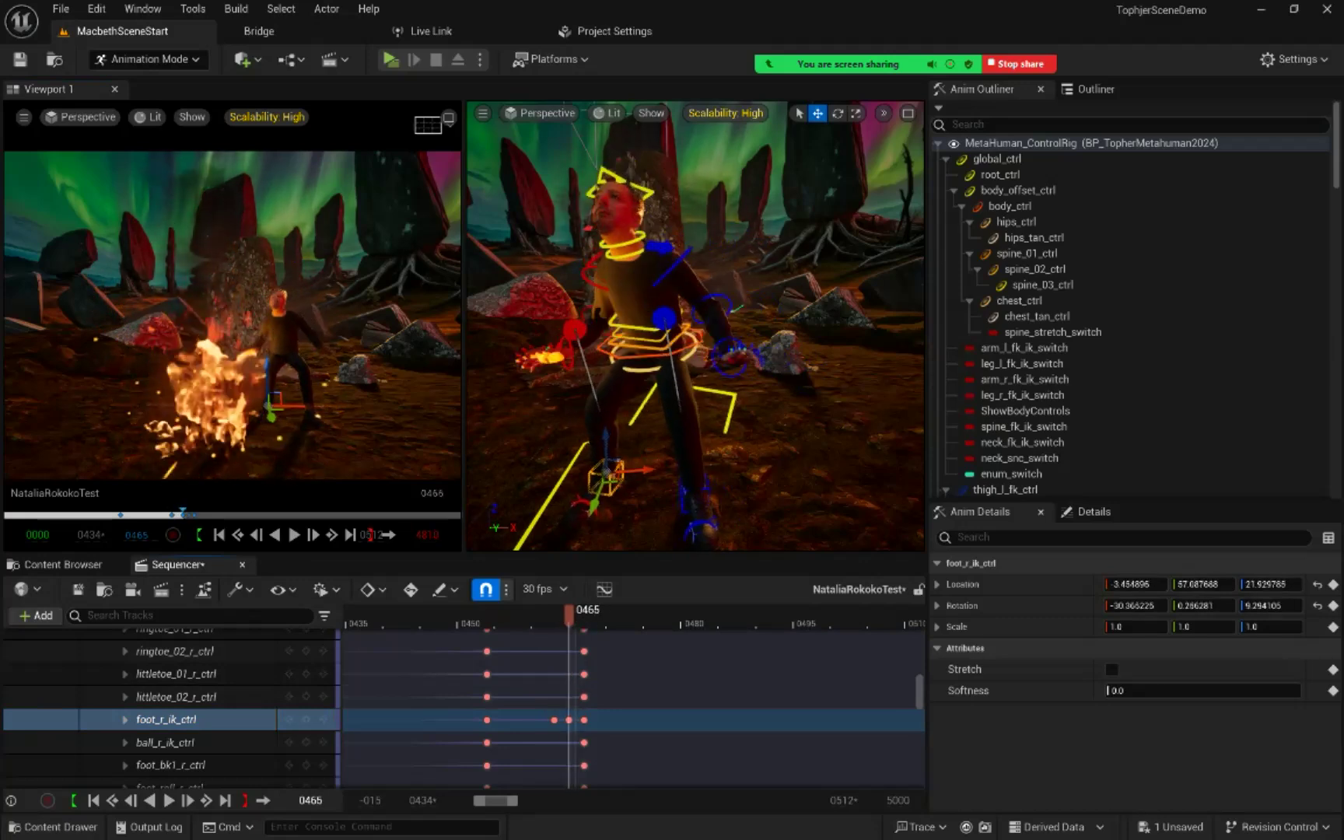
key("Right")
key("Right")
key("Right")
key("Right")
key("Right")
key("Left")
key("Left")
key("Left")
key("Left")
key("Left")
key("Right")
key("Right")
key("Right")
key("Left")
key("Left")
key("Right")
key("Right")
key("Left")
key("Right")
key("Left")
key("Left")
key("Right")
key("Right")
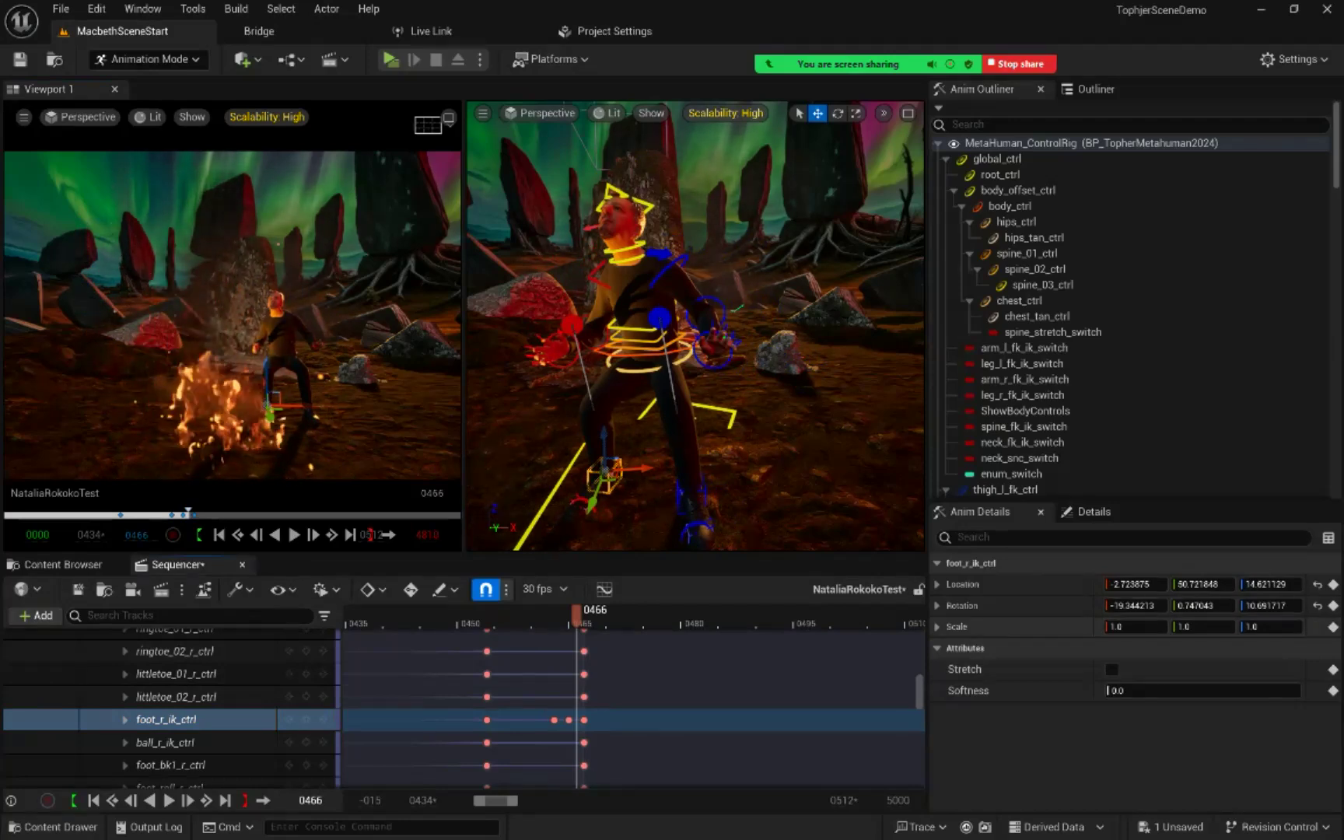
key("Left")
key("Left")
key("Left")
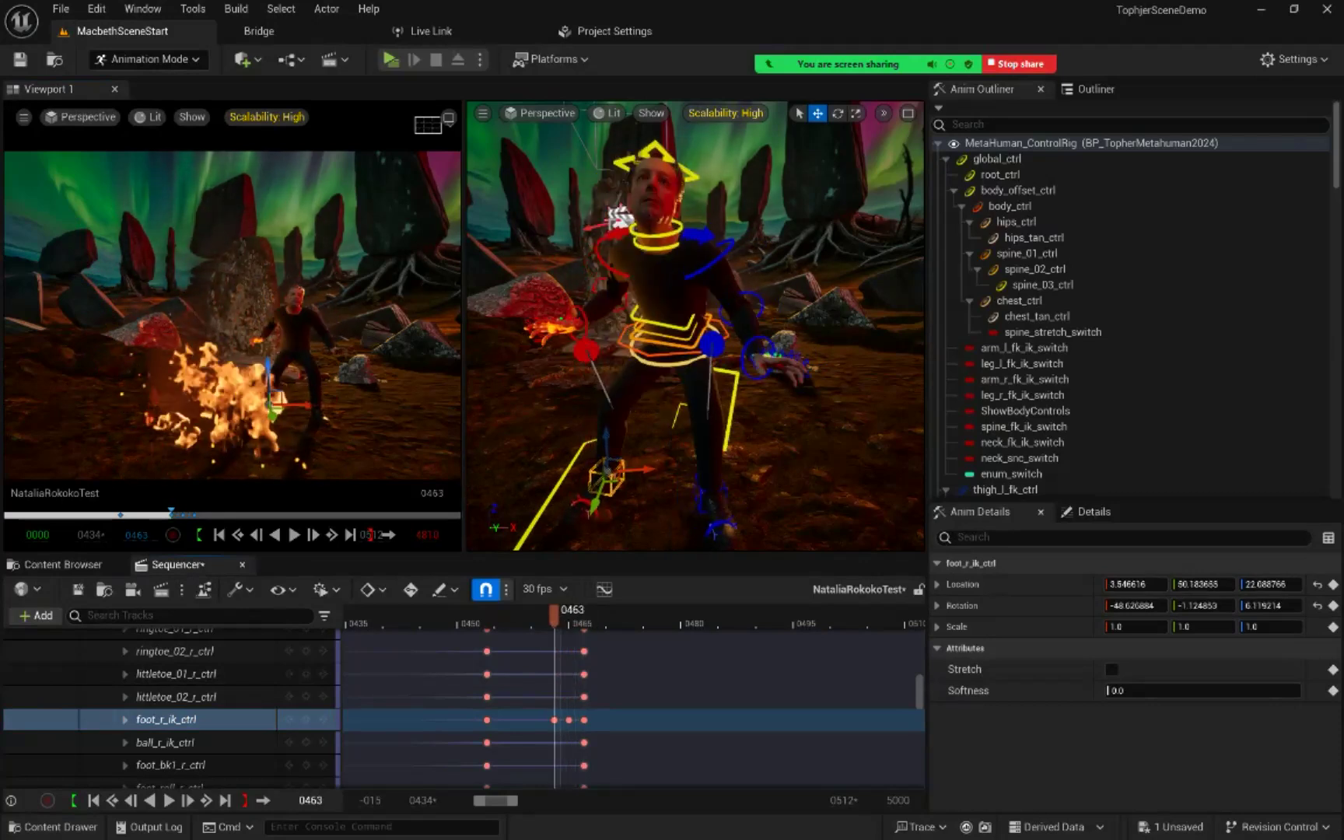
key("Right")
key("Right")
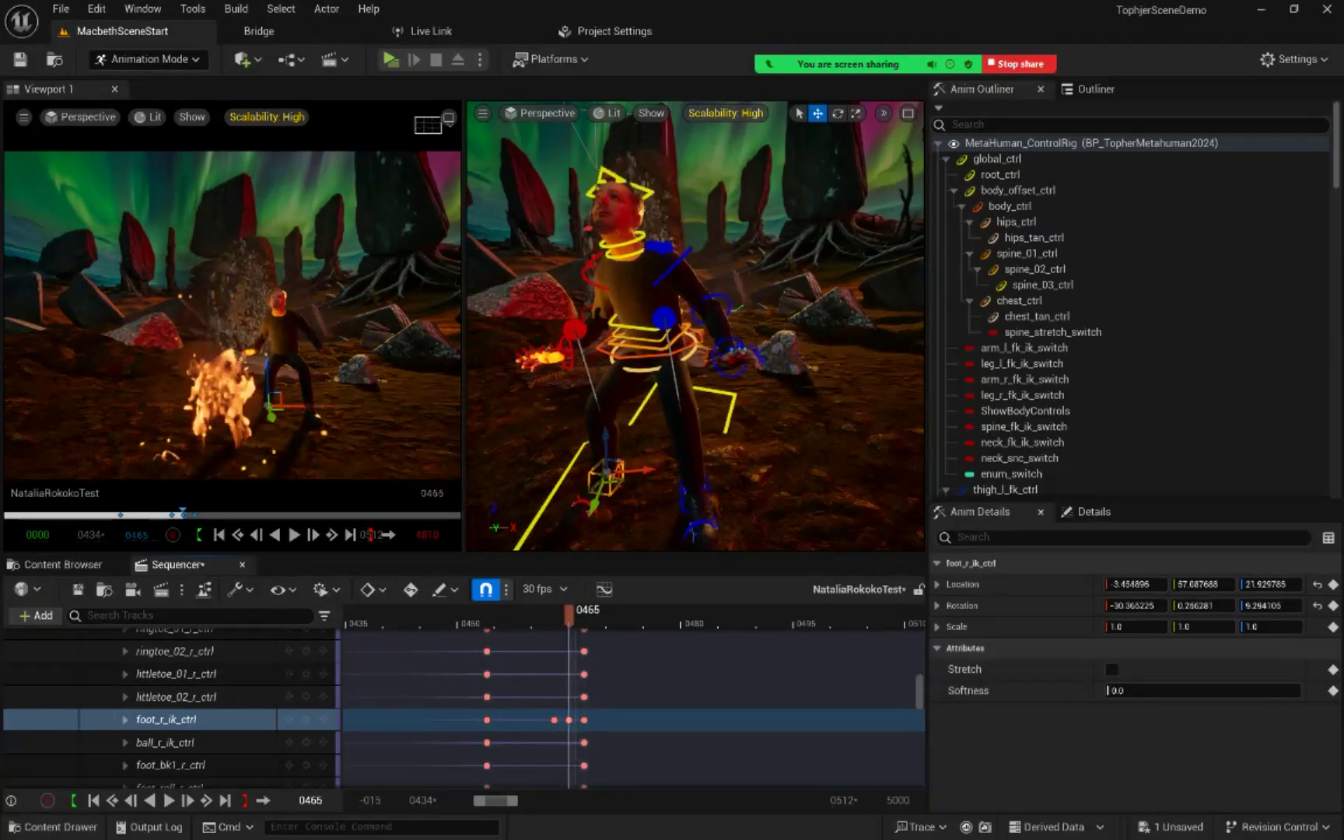
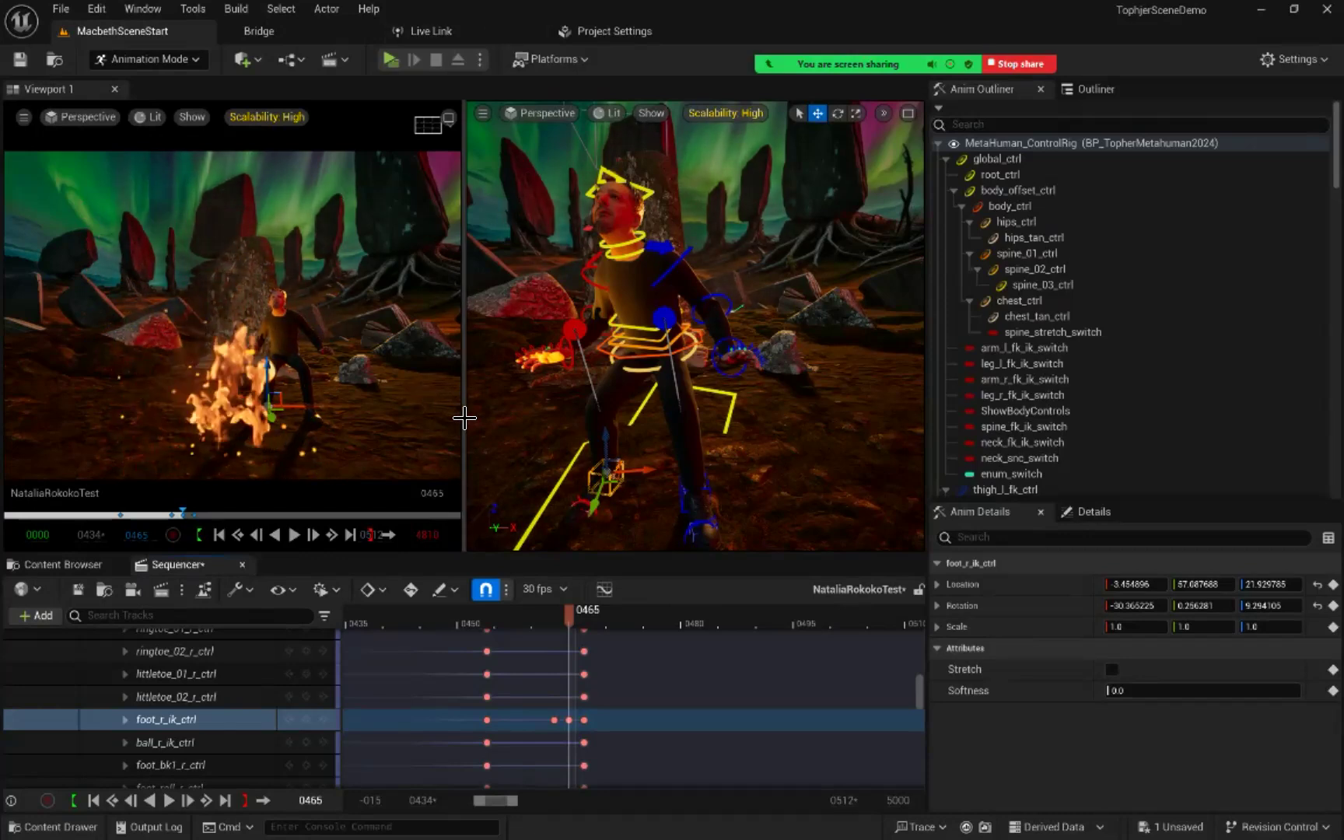
Step: Play the motion from around frames 443 and 444 to review the transition between the two mocap clips
left_click_drag(569, 621, 405, 621)
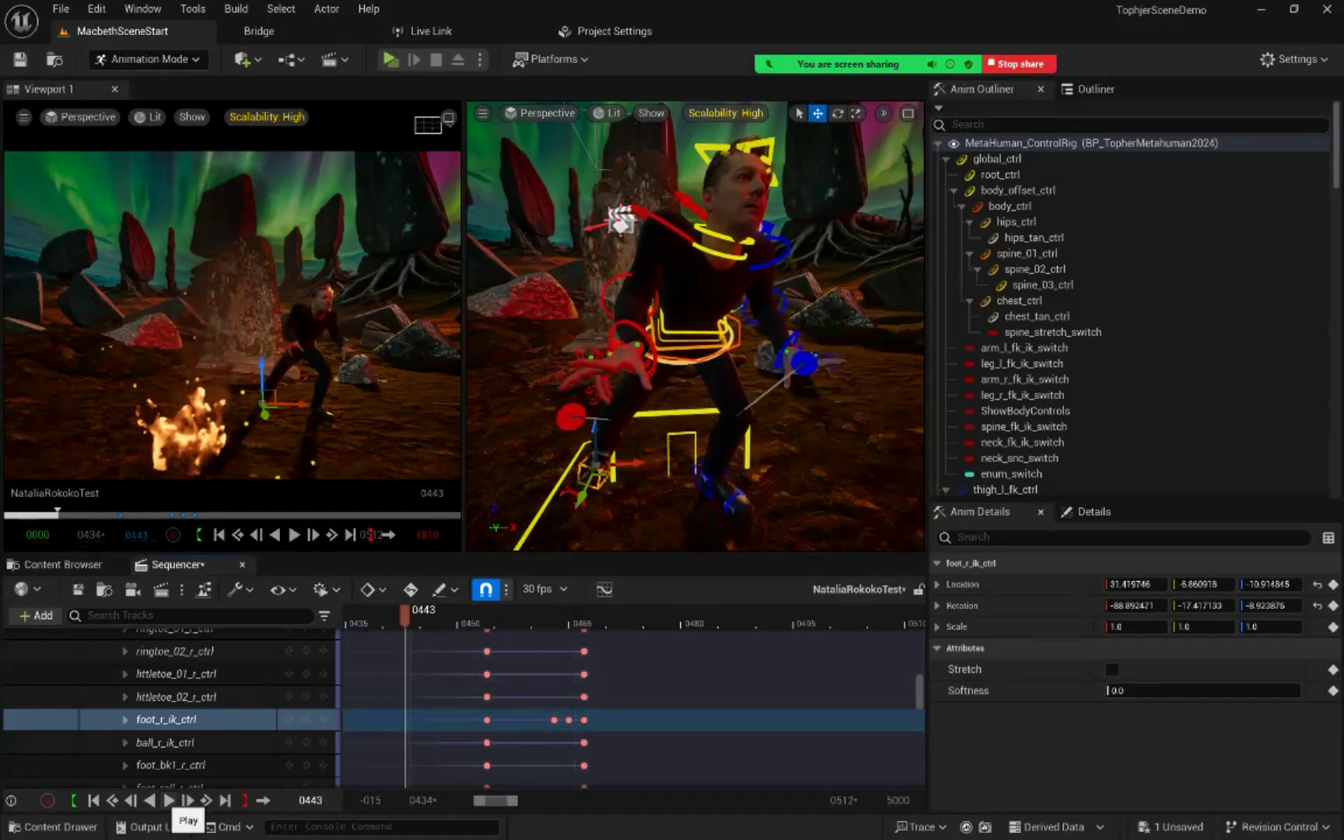
left_click(168, 801)
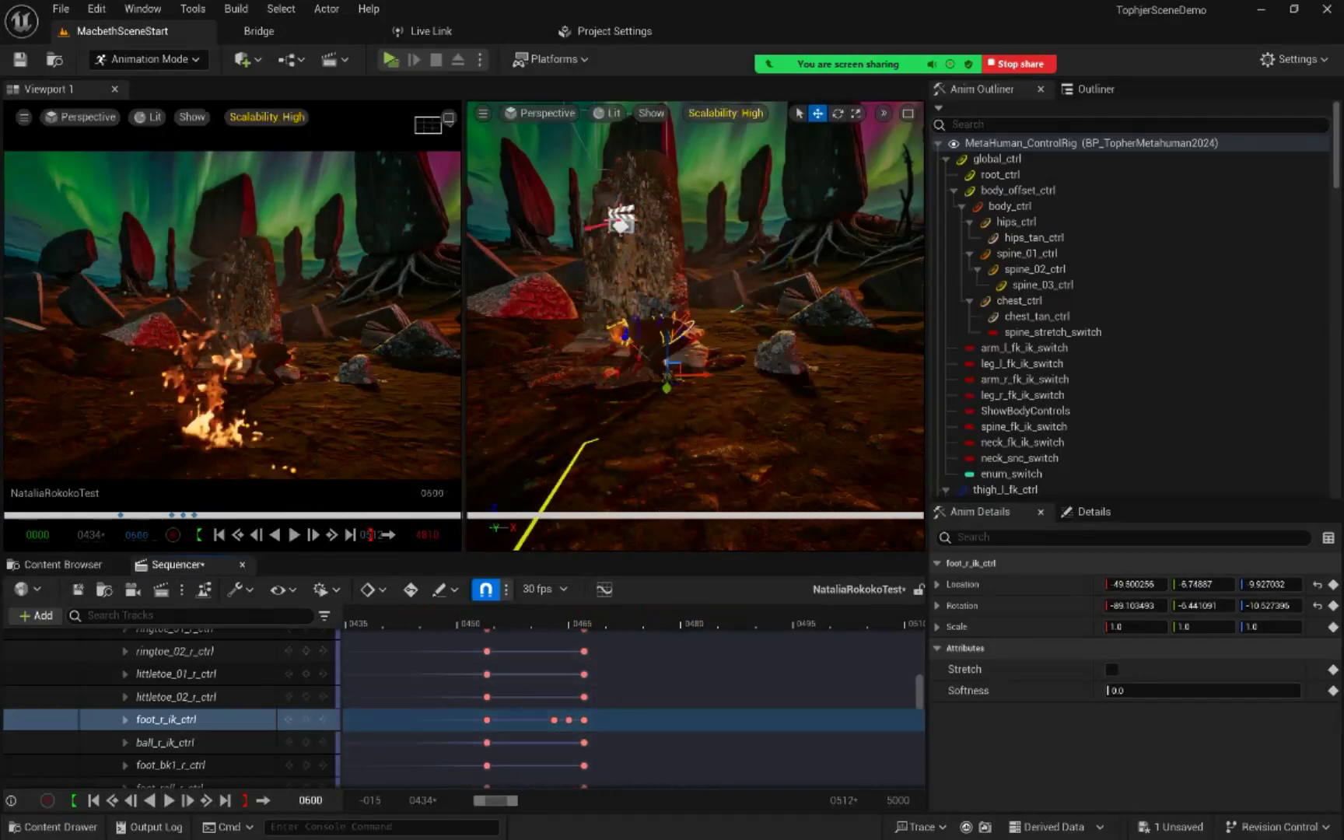
left_click_drag(413, 616, 412, 616)
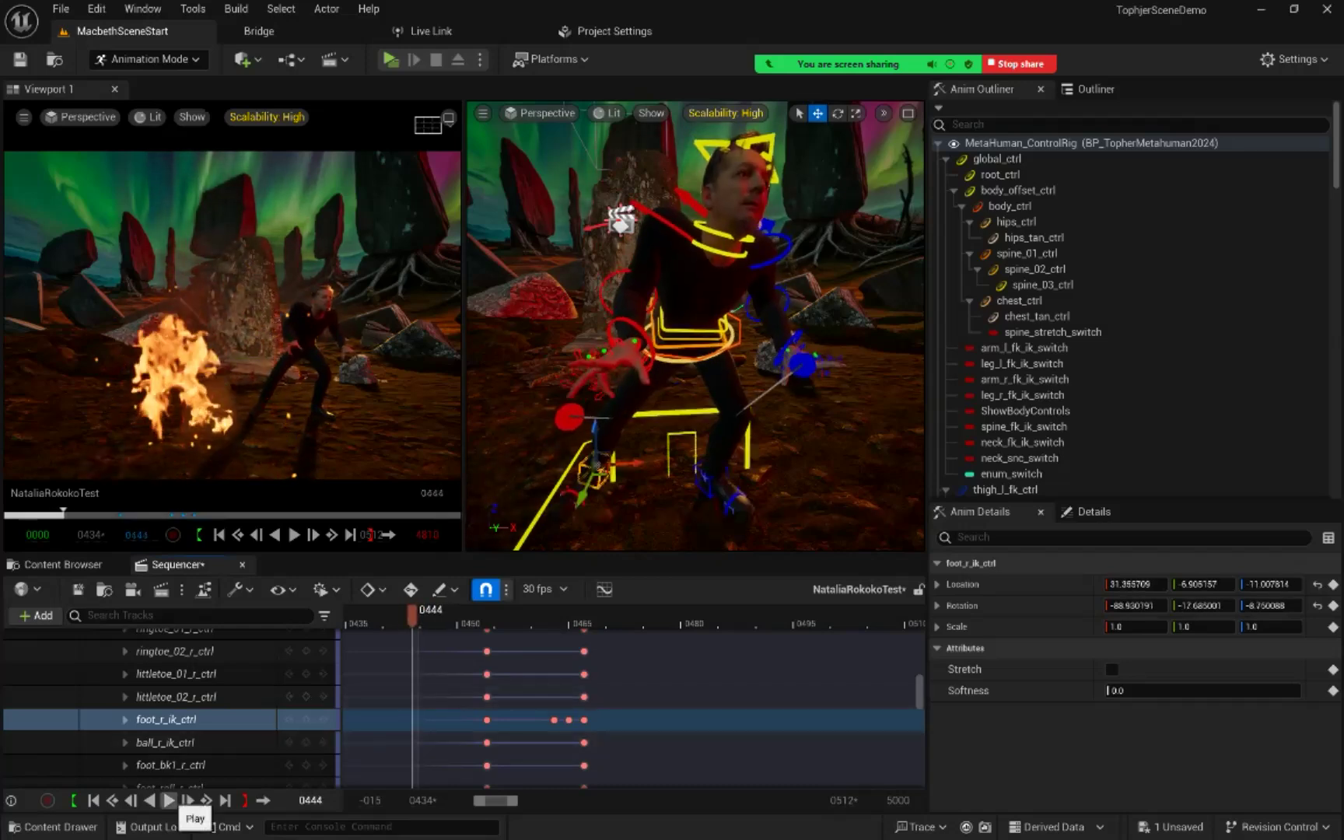
left_click(169, 801)
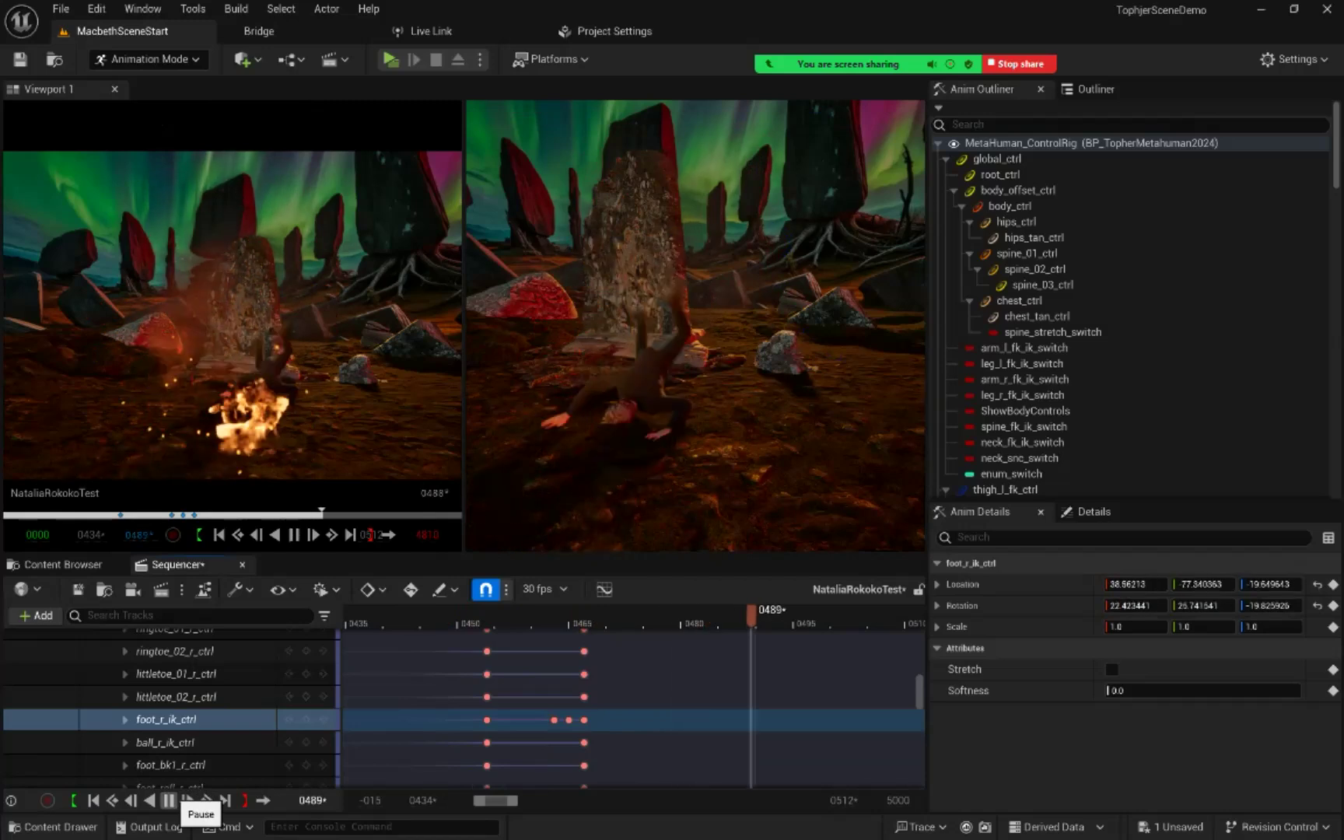
left_click(169, 801)
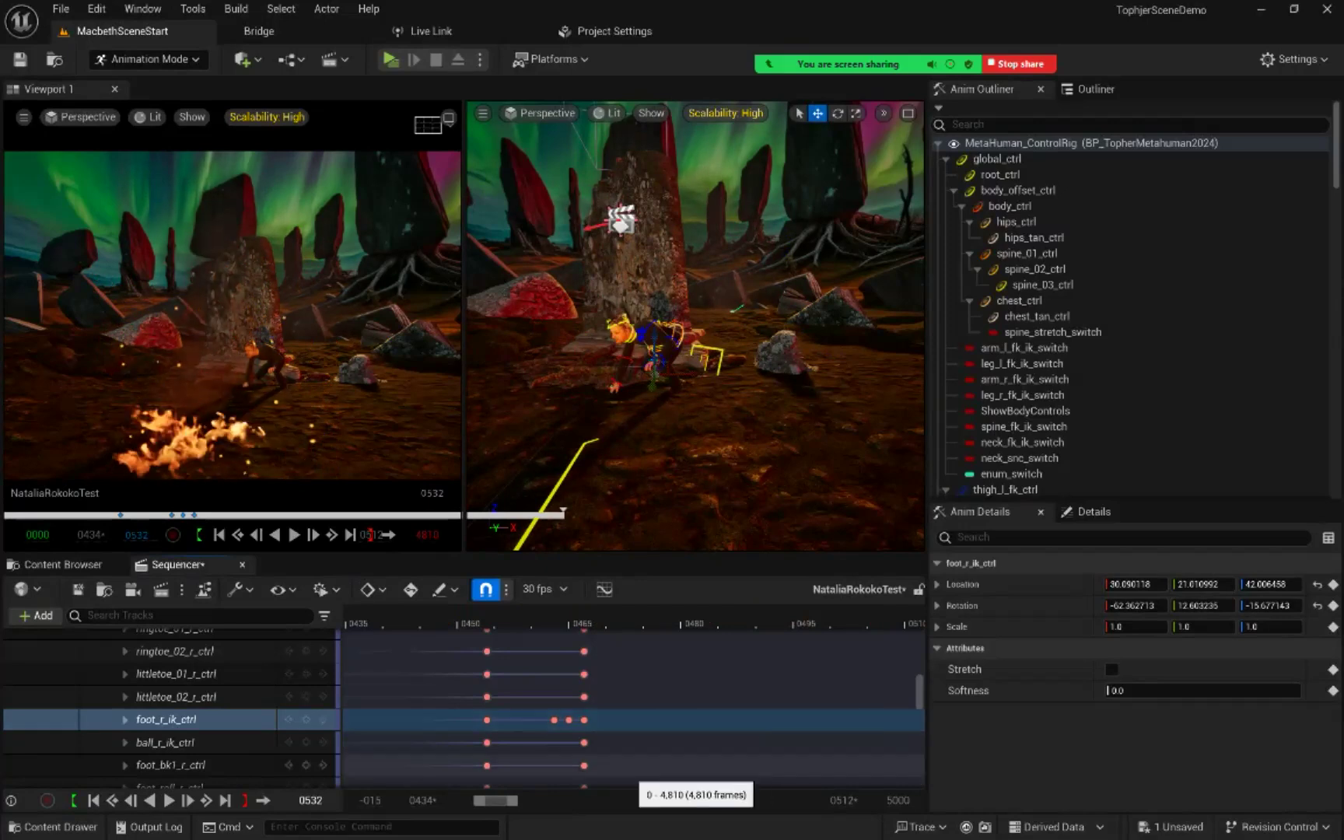
Step: Widen the Sequencer's visible range to about frame 3400 and select the AdditiveRig section
left_click_drag(514, 800, 647, 801)
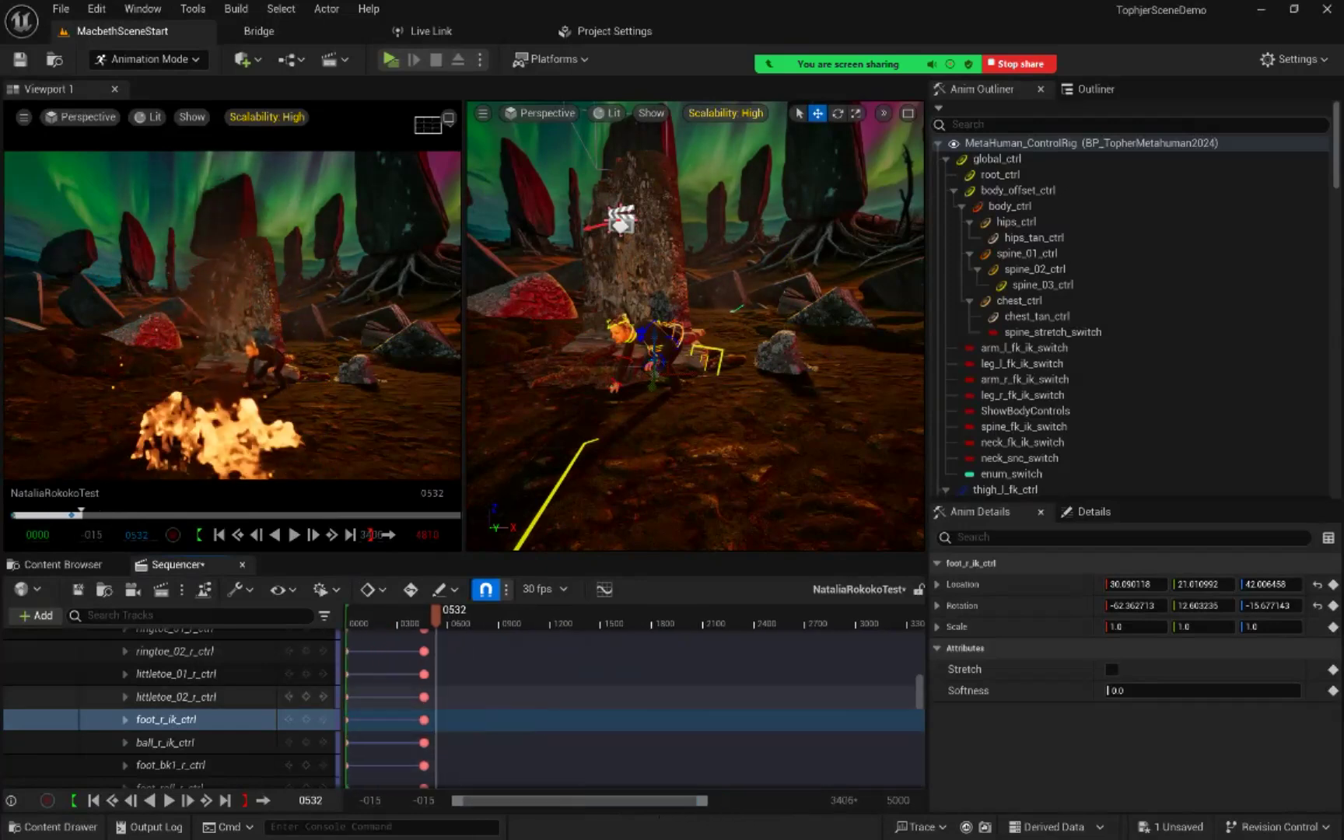
scroll(195, 731, "up", 3)
scroll(171, 708, "up", 6)
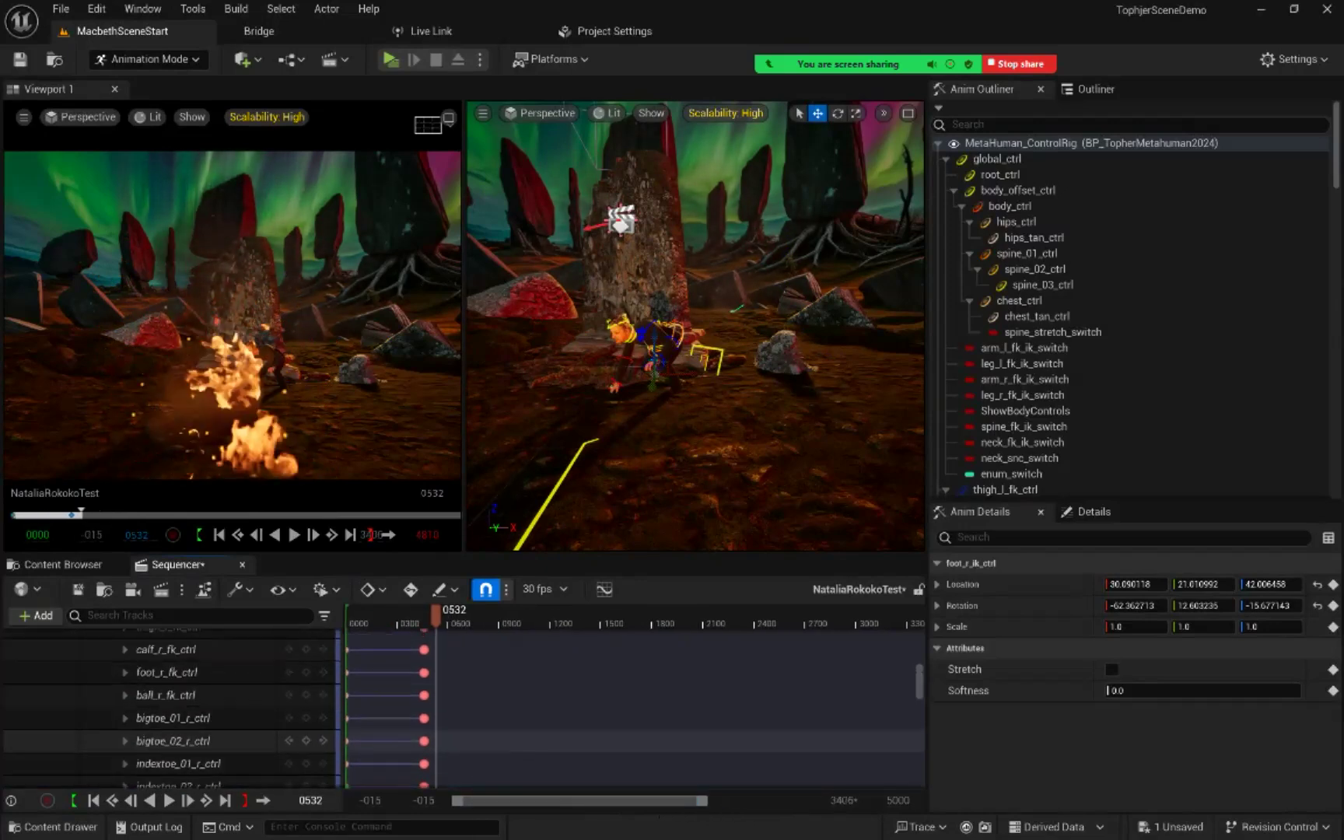
scroll(171, 708, "up", 10)
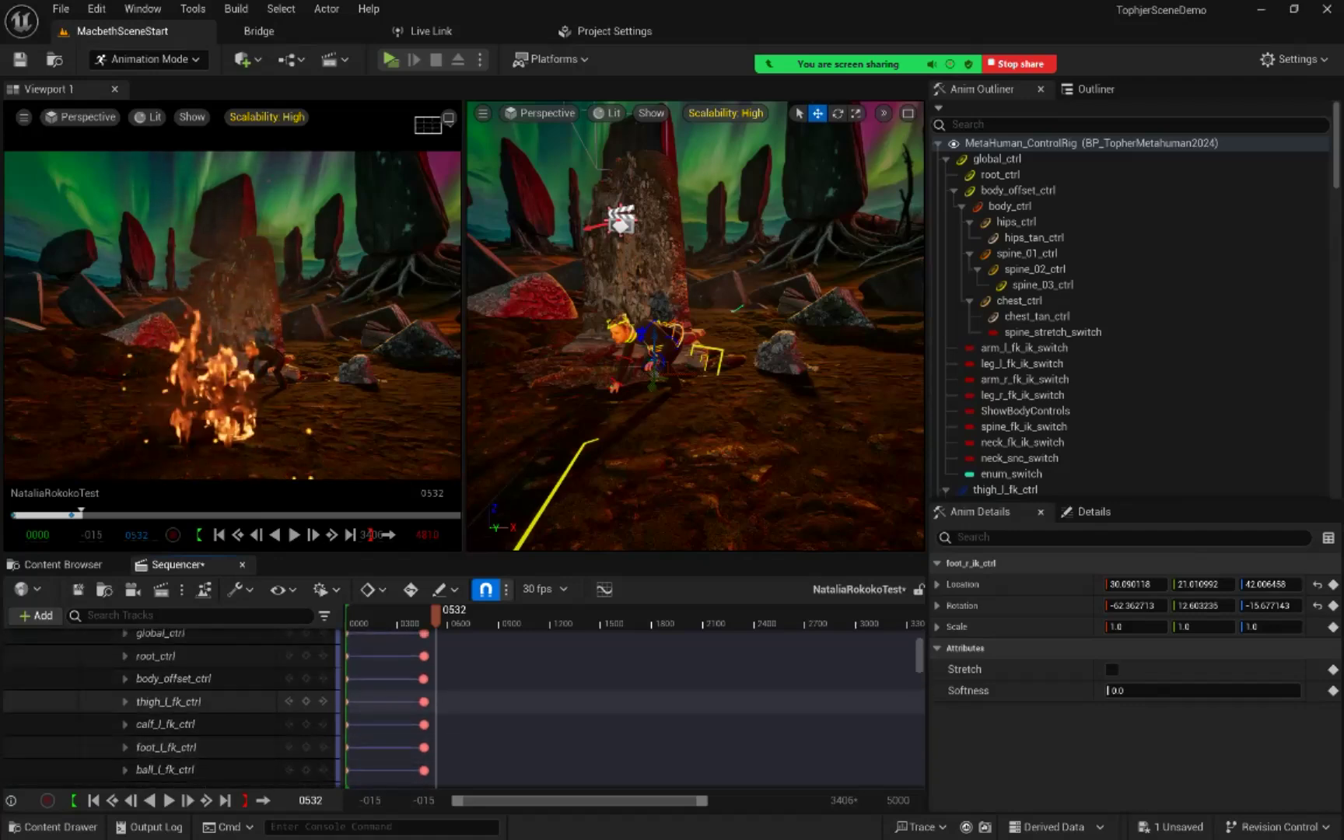
scroll(272, 712, "down", 2)
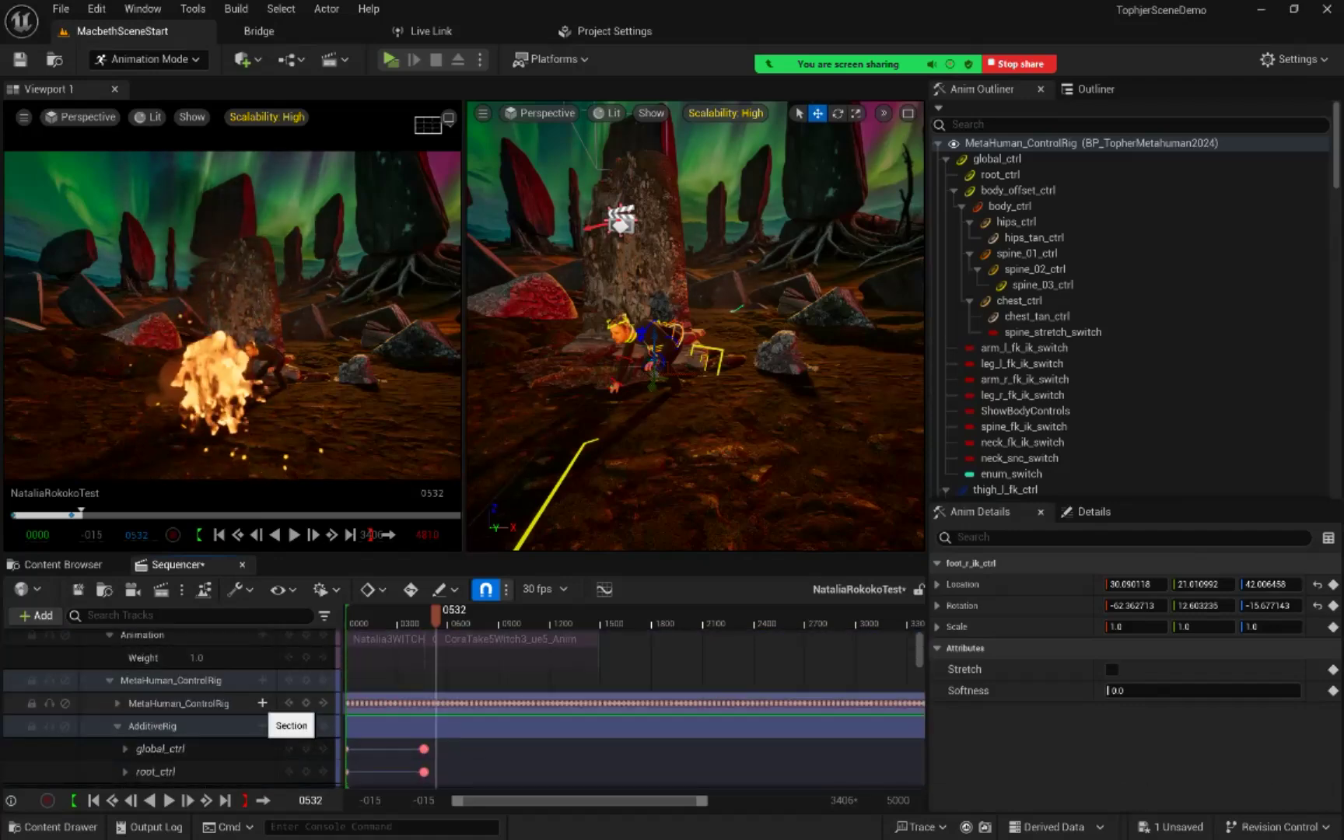
scroll(272, 712, "up", 1)
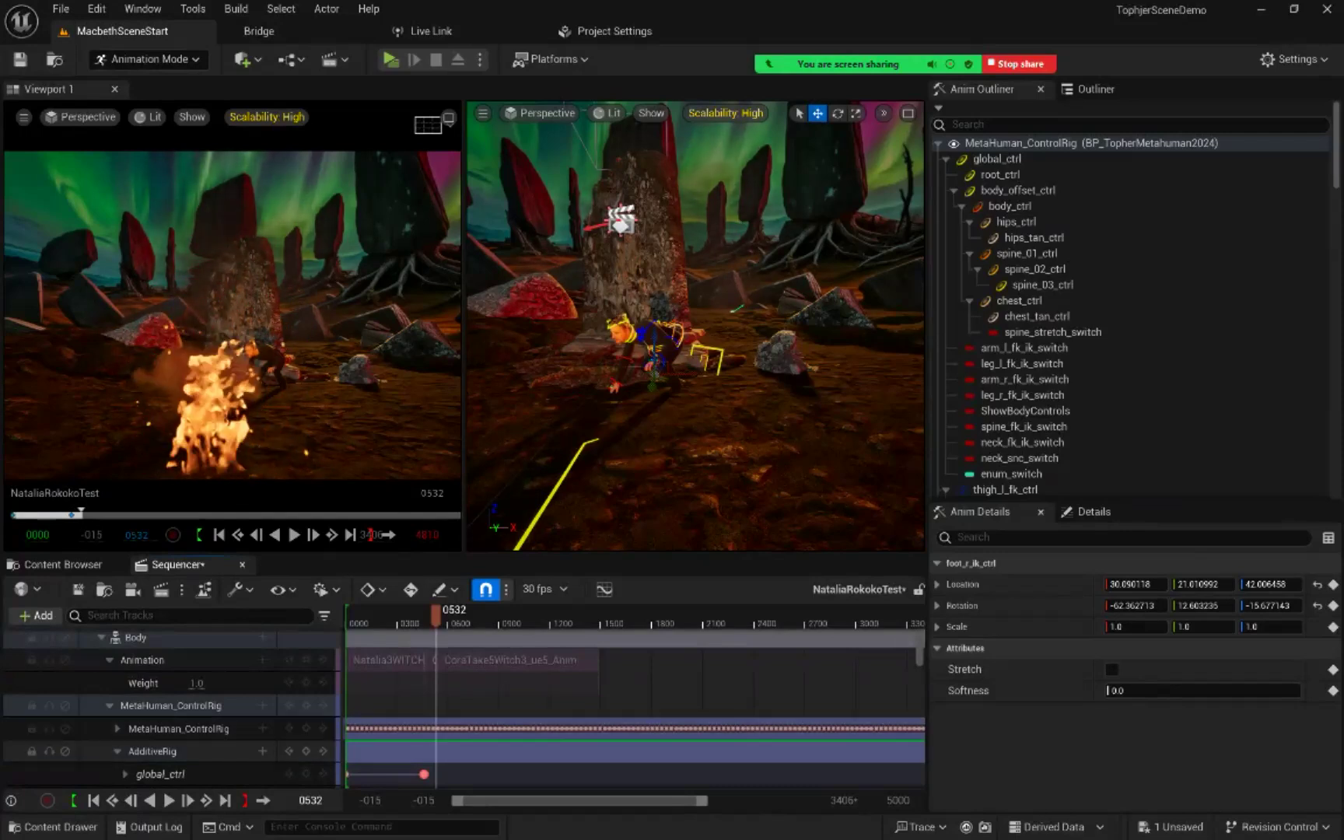
left_click(153, 751)
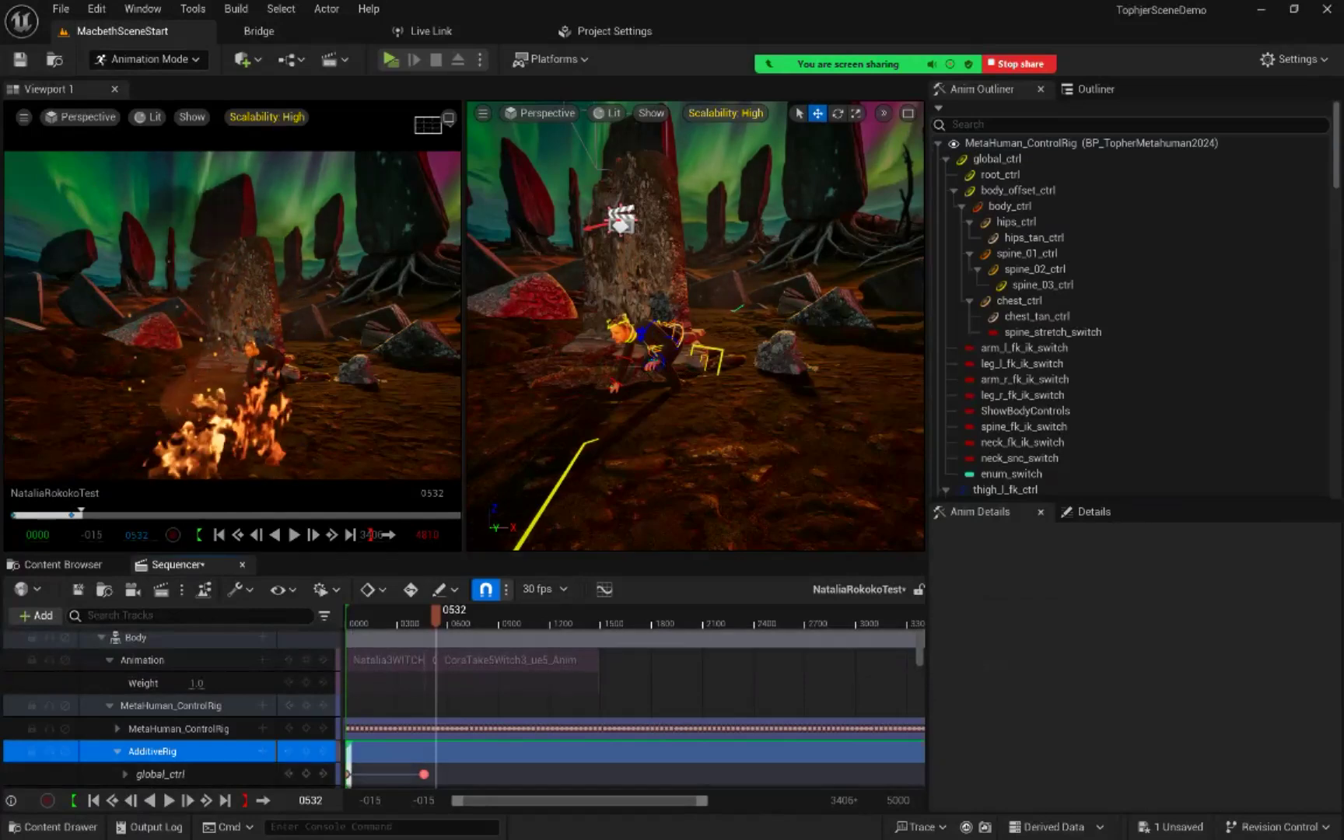
Step: Play and scrub the second mocap clip between frames 532 and 1468 to examine the character's height relative to the ground
left_click(560, 801)
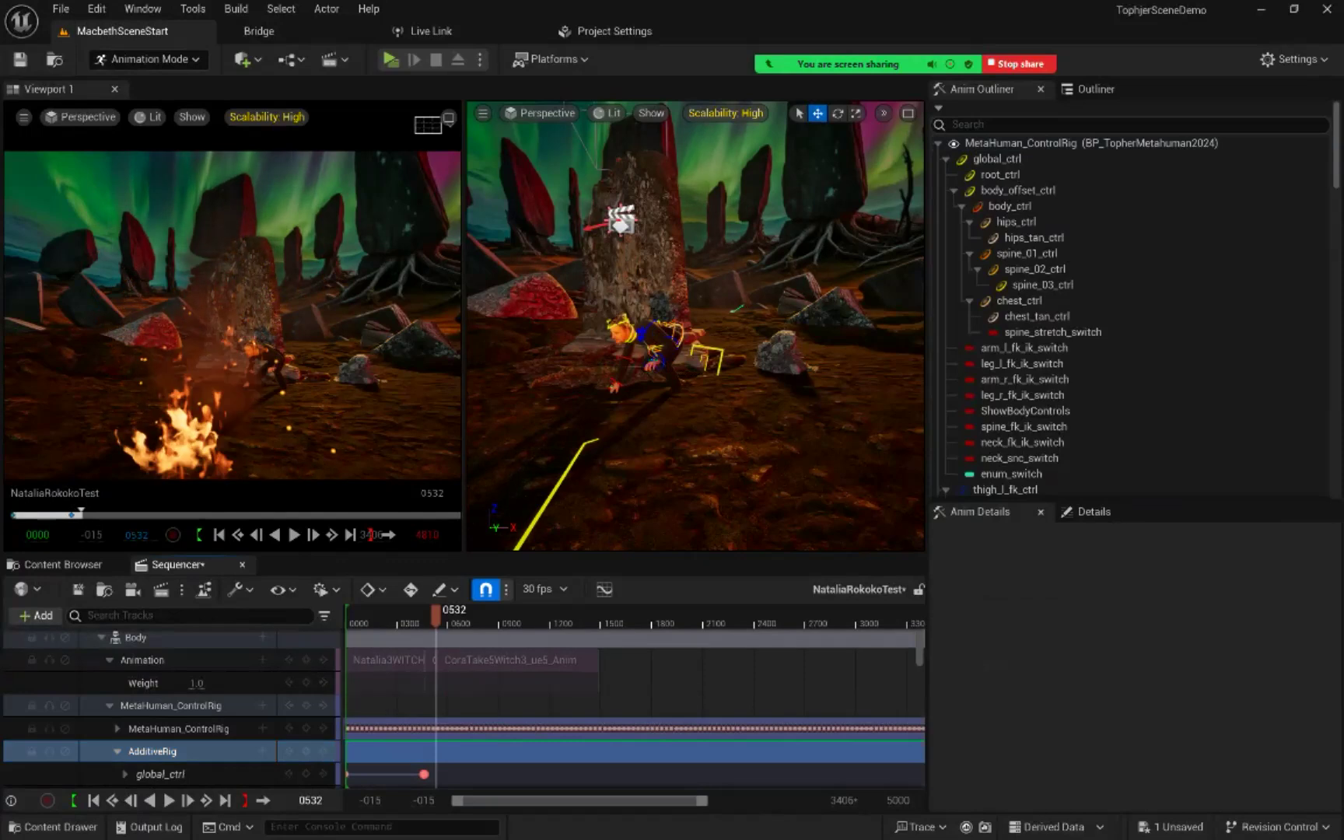
key("space")
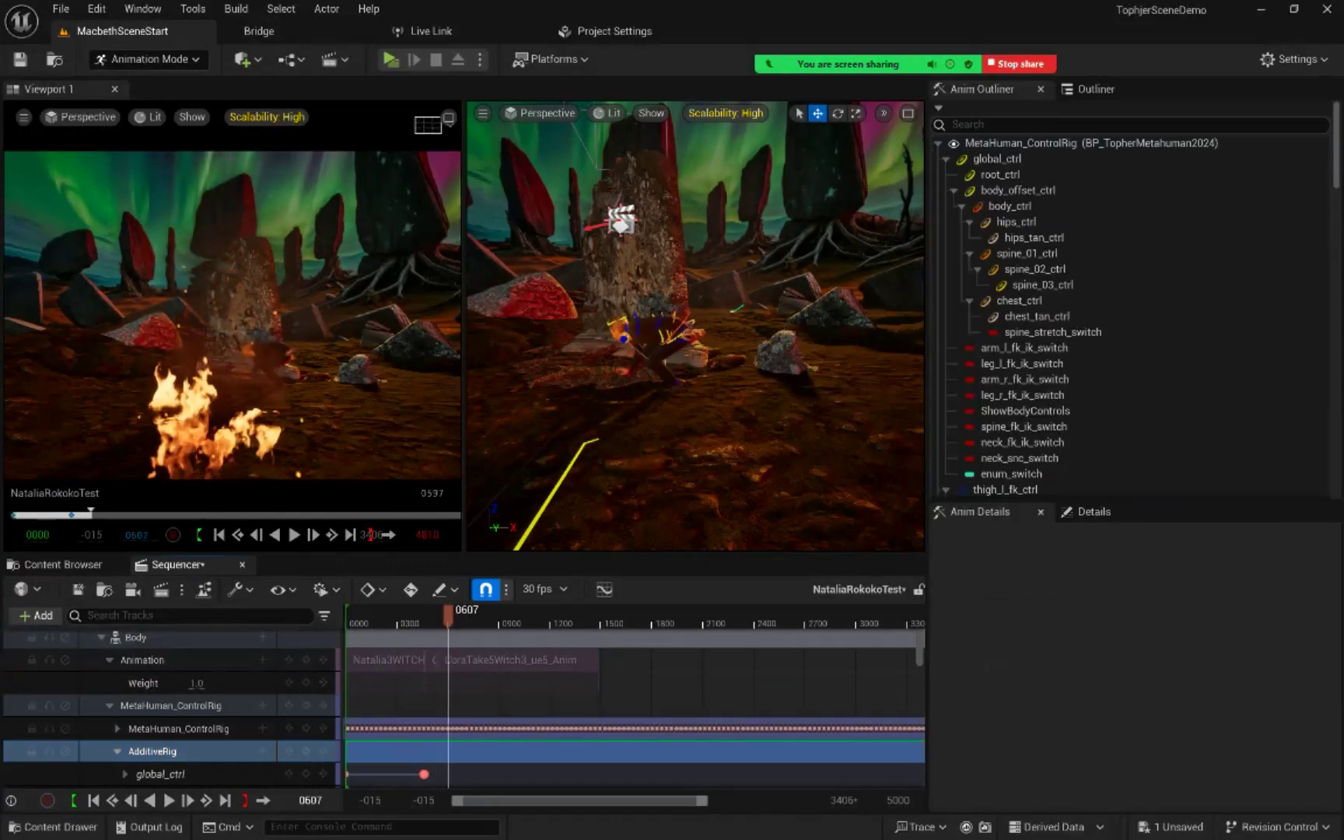
mouse_move(465, 615)
left_mouse_down()
mouse_move(353, 616)
mouse_move(469, 616)
left_mouse_up()
mouse_move(679, 486)
right_mouse_down()
mouse_move(670, 496)
mouse_move(730, 441)
mouse_move(686, 452)
mouse_move(686, 478)
right_mouse_up()
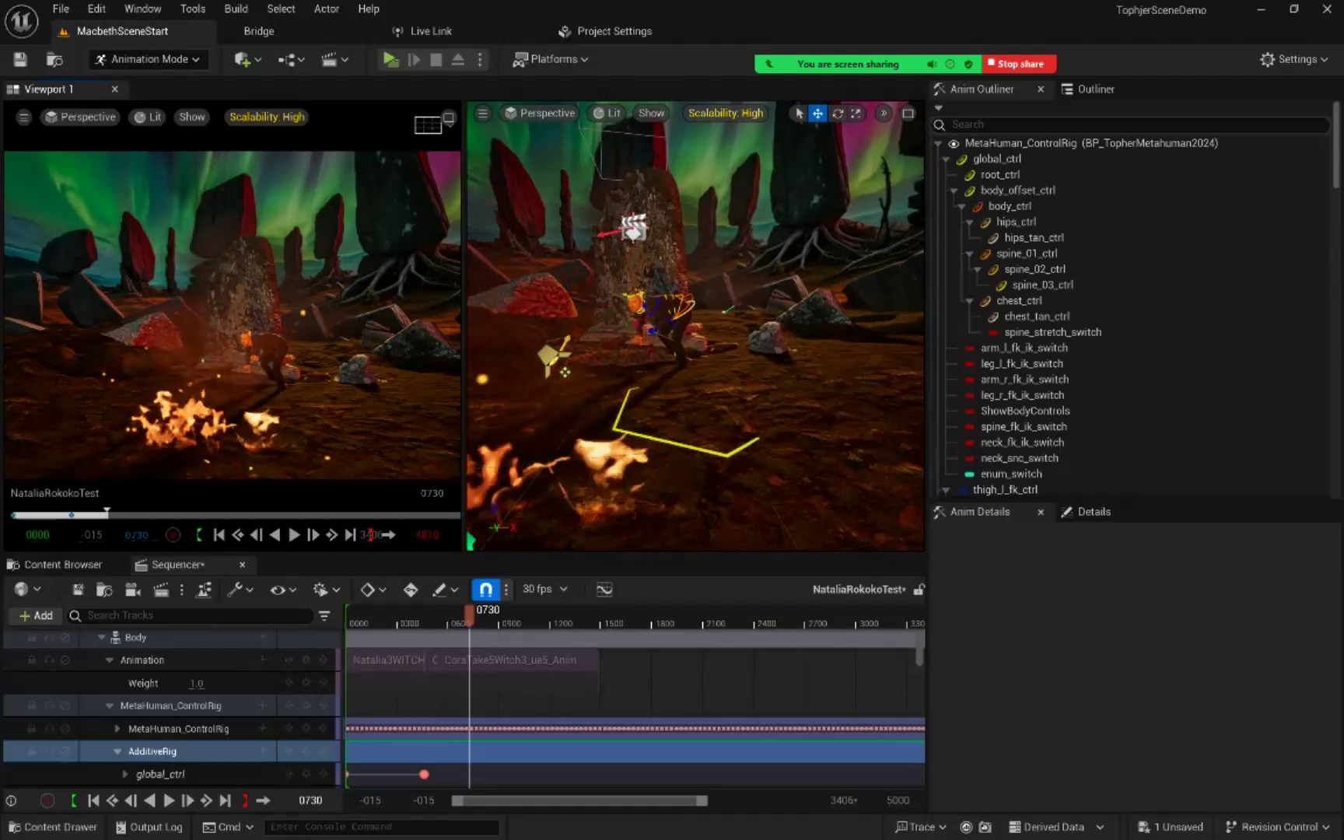
key("space")
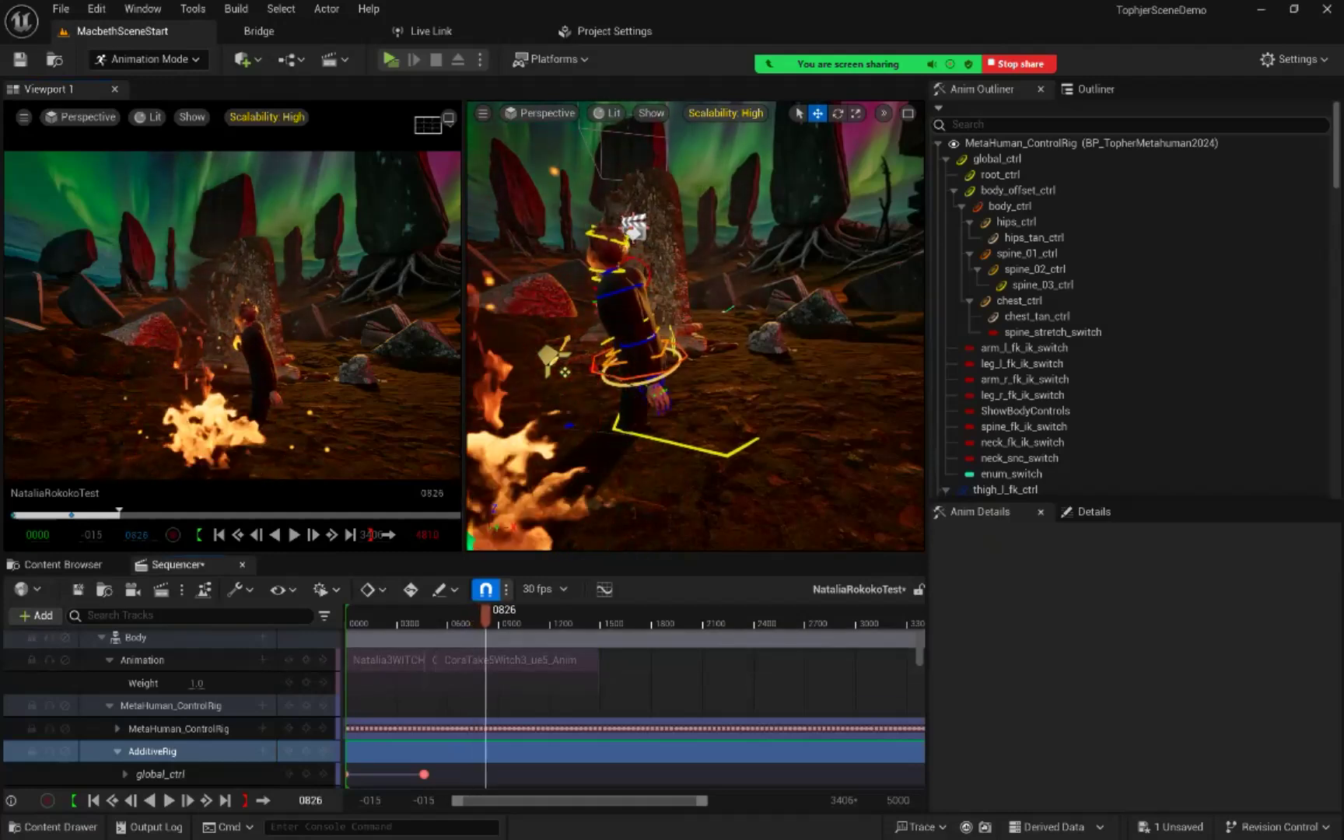
key("space")
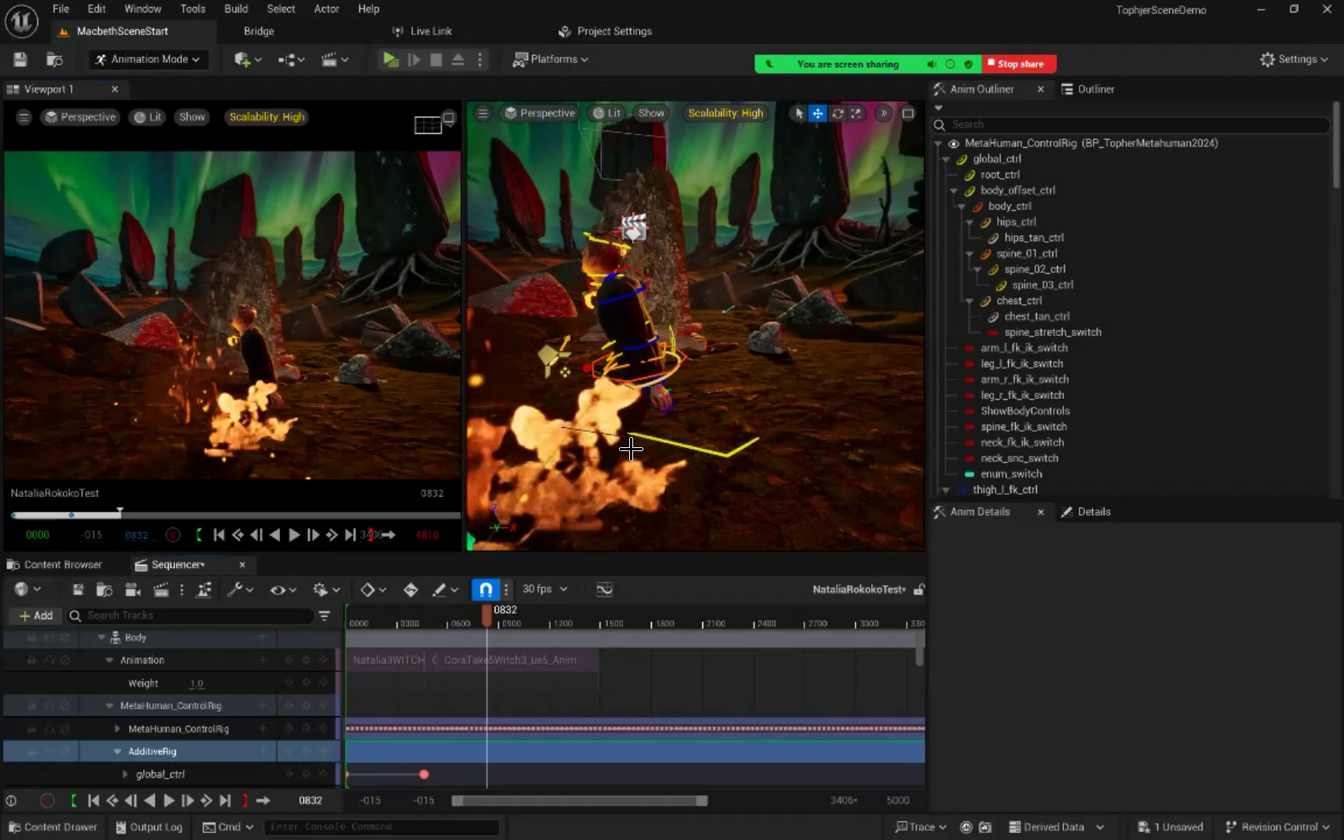
right_click_drag(656, 450, 628, 460)
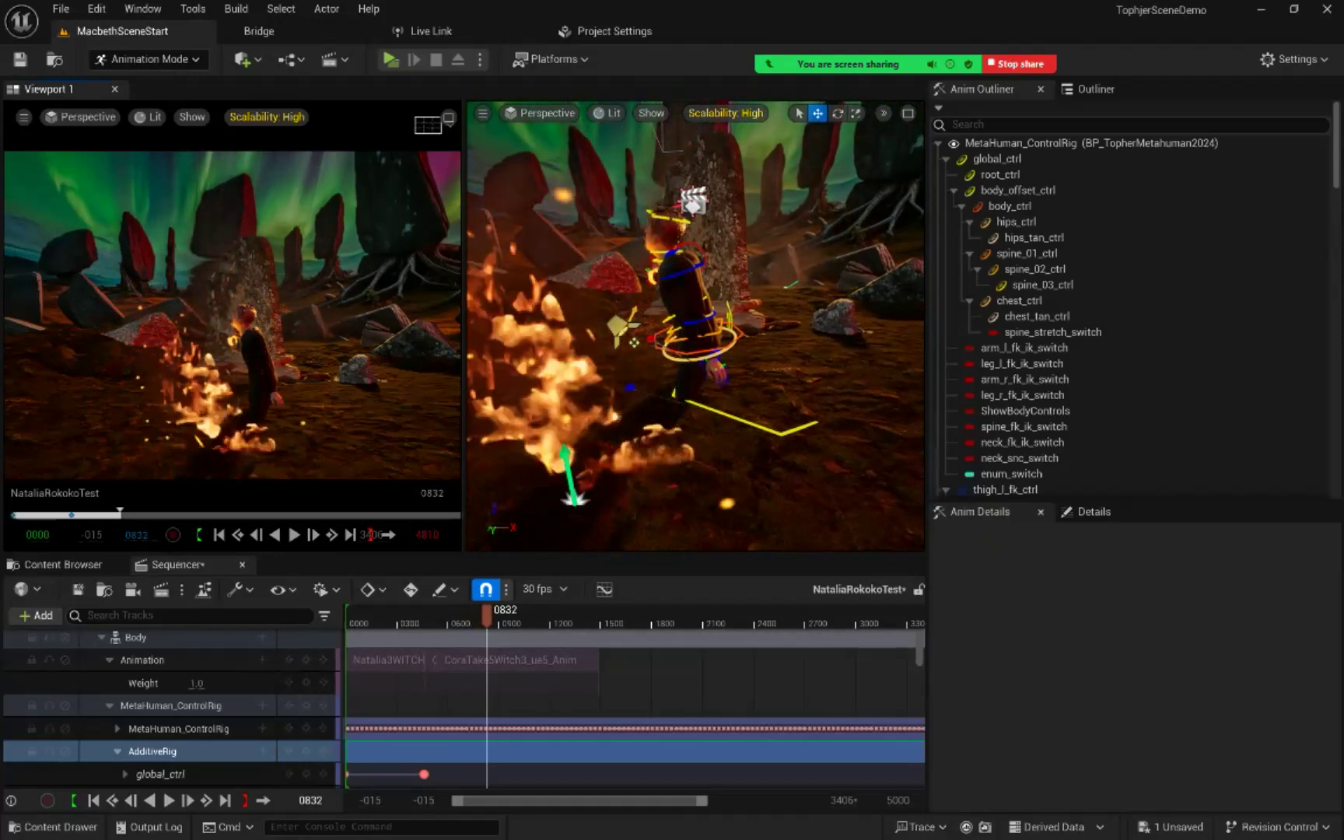
left_click_drag(486, 616, 595, 616)
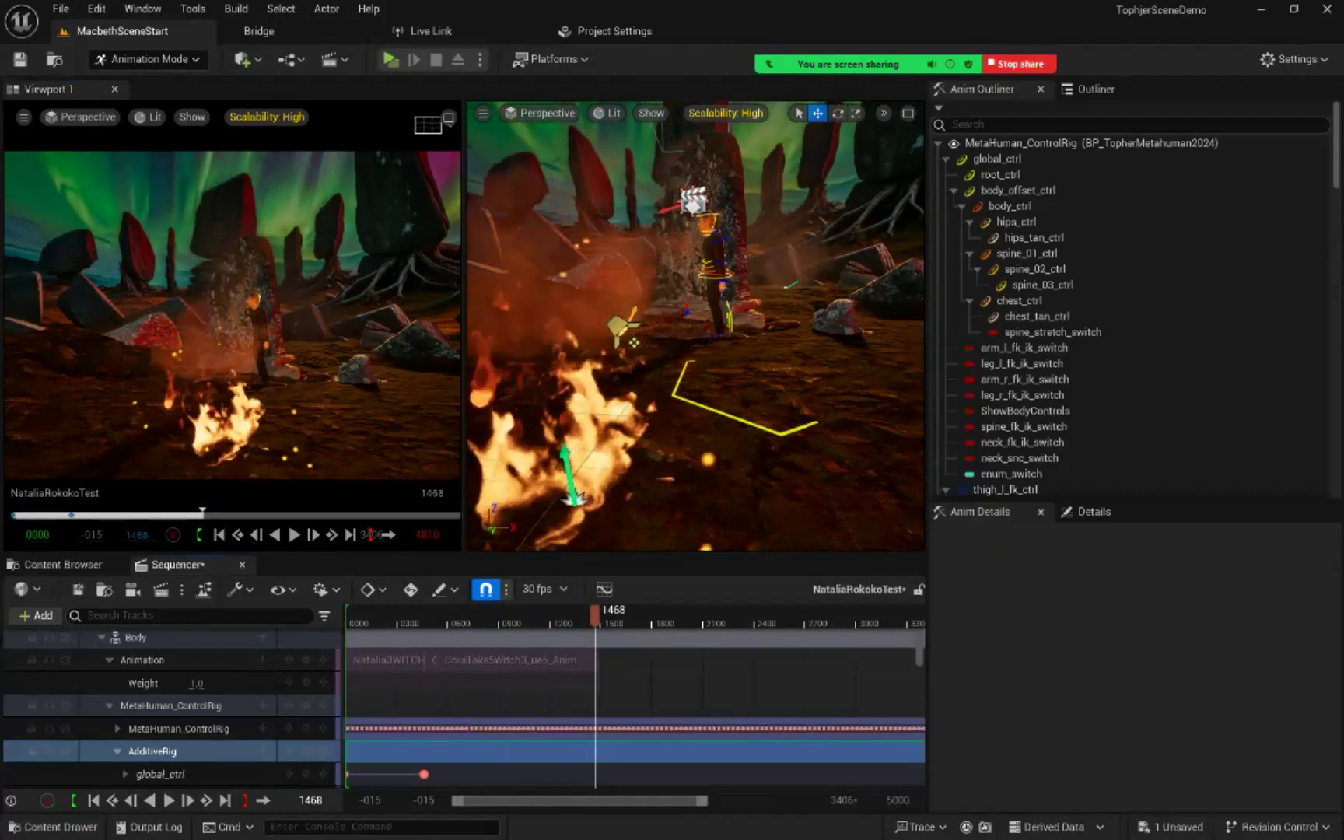
left_click_drag(595, 615, 487, 615)
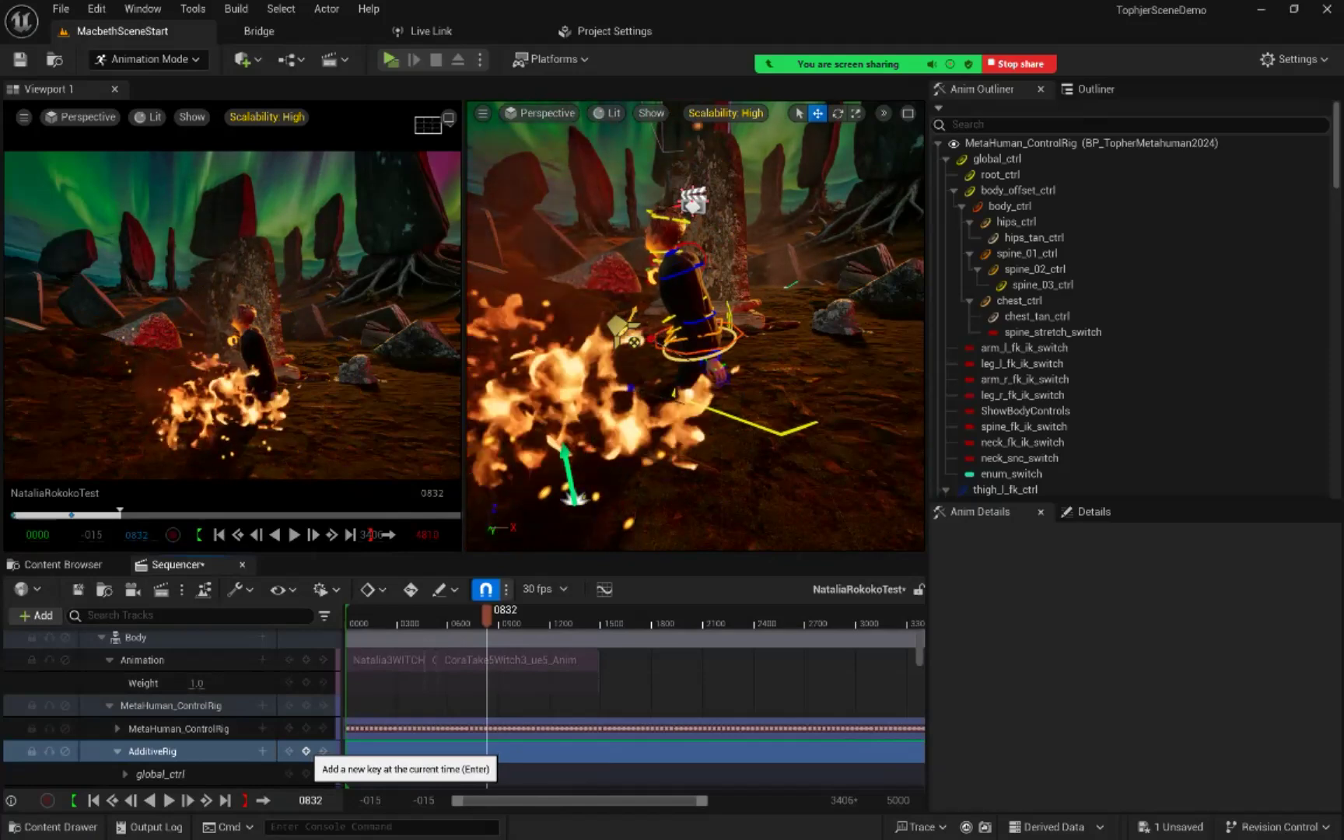
Step: Raise body_offset_ctrl to about 58.13 in Z location at frame 832 and key all controls on AdditiveRig there
left_click(306, 751)
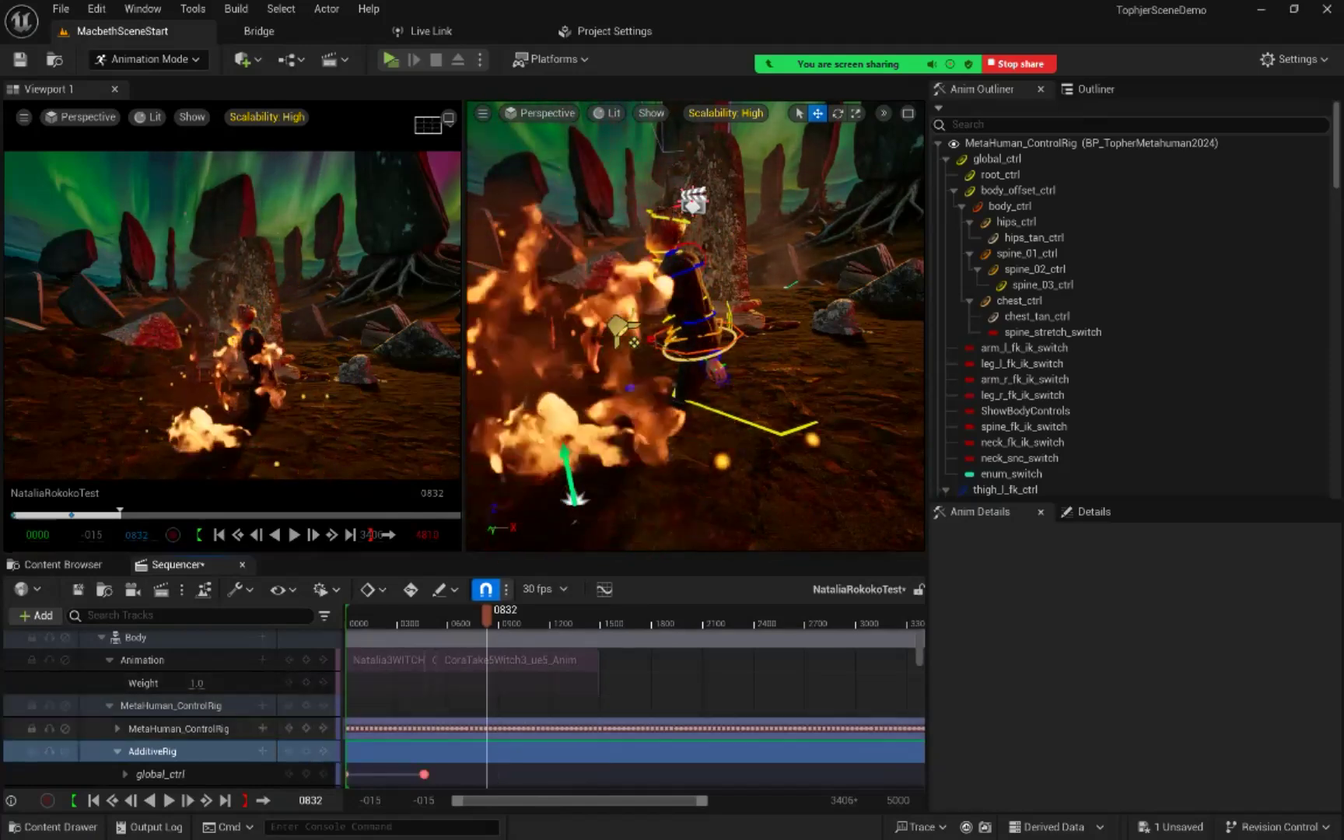
scroll(233, 716, "down", 2)
scroll(233, 715, "down", 1)
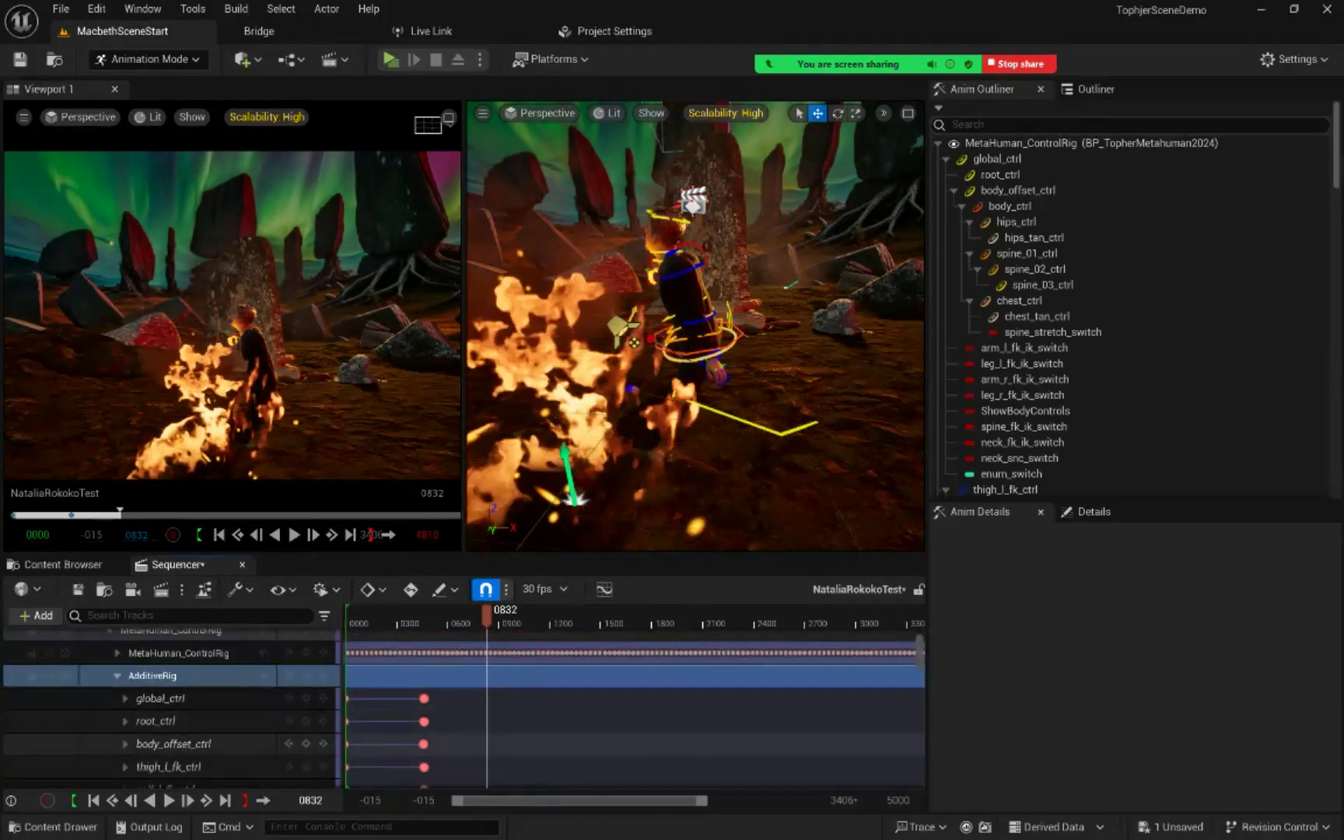
left_click(168, 743)
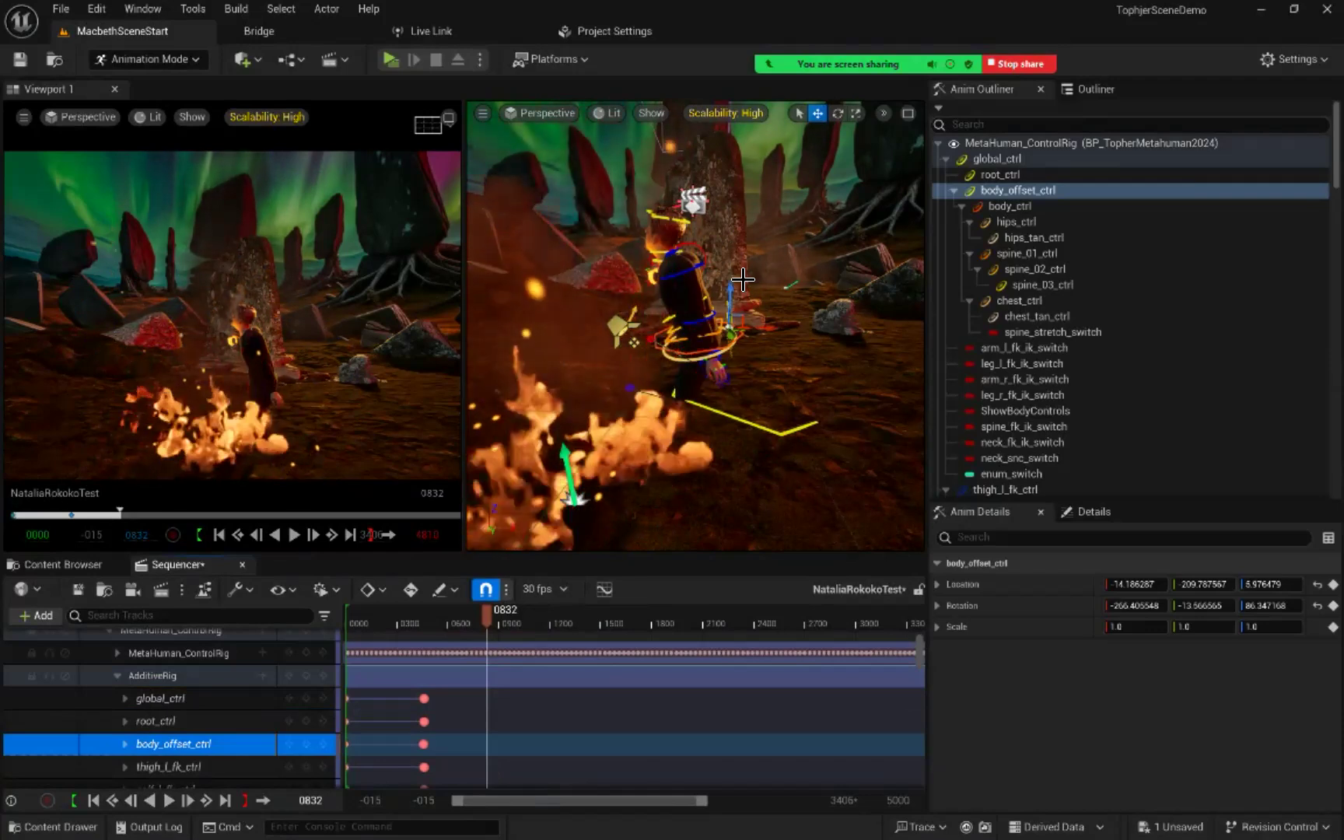
left_click_drag(731, 297, 732, 259)
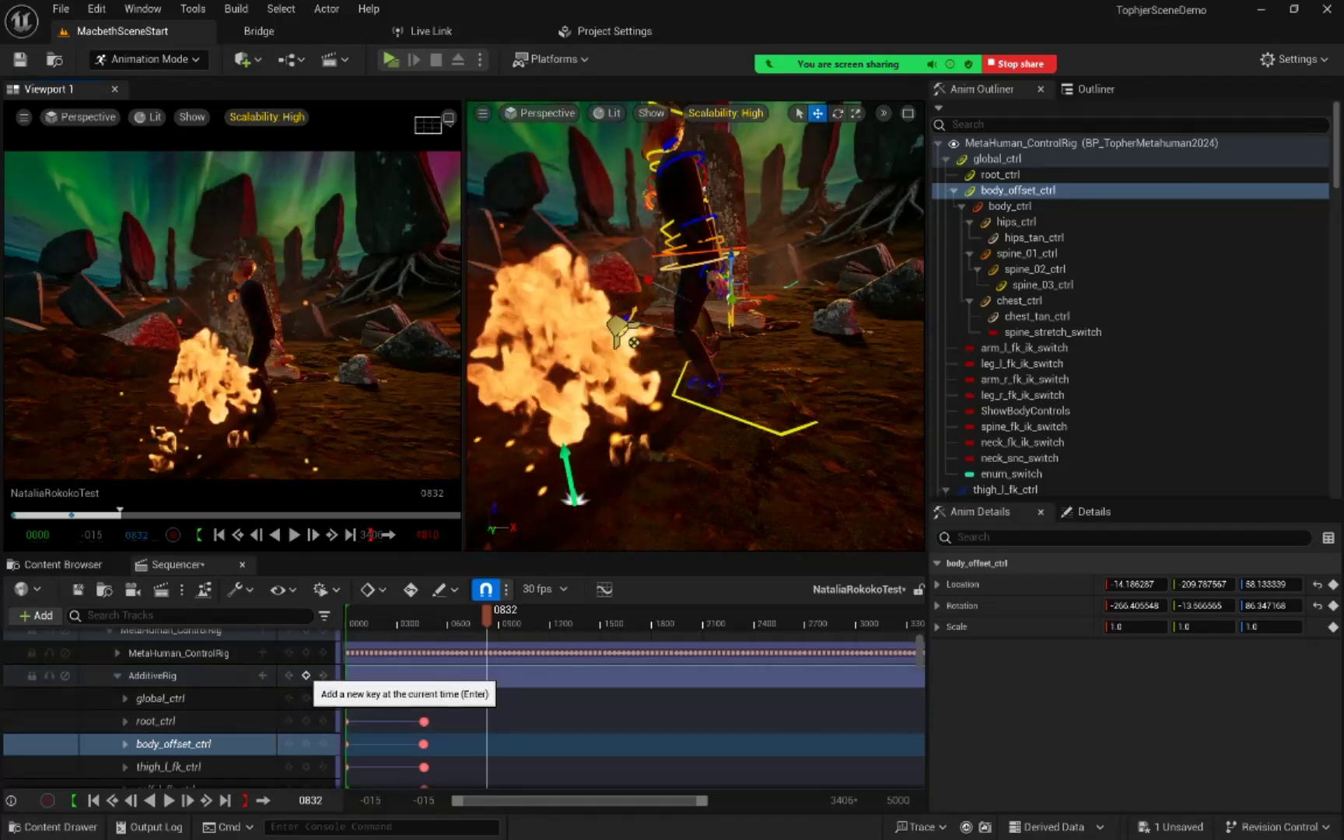
left_click(306, 676)
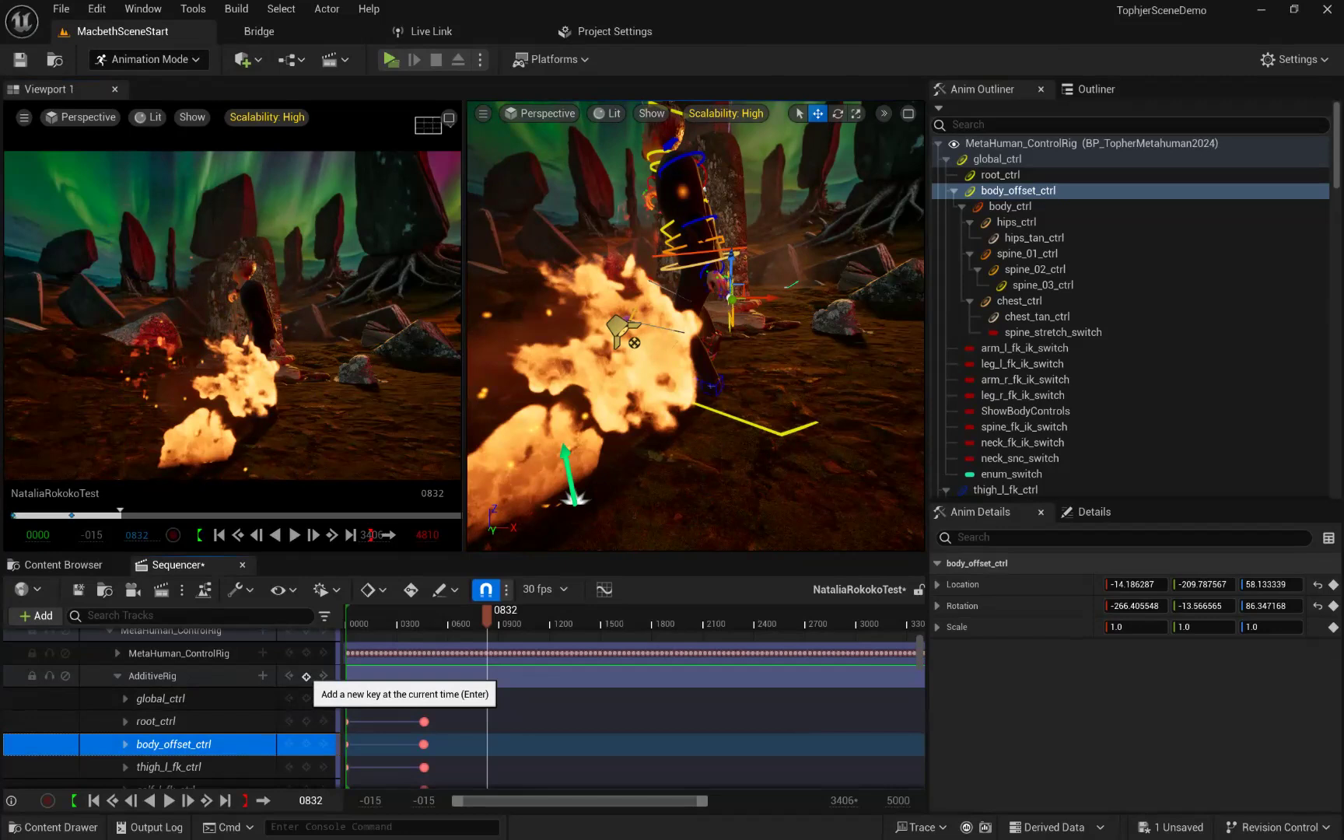
left_click(306, 676)
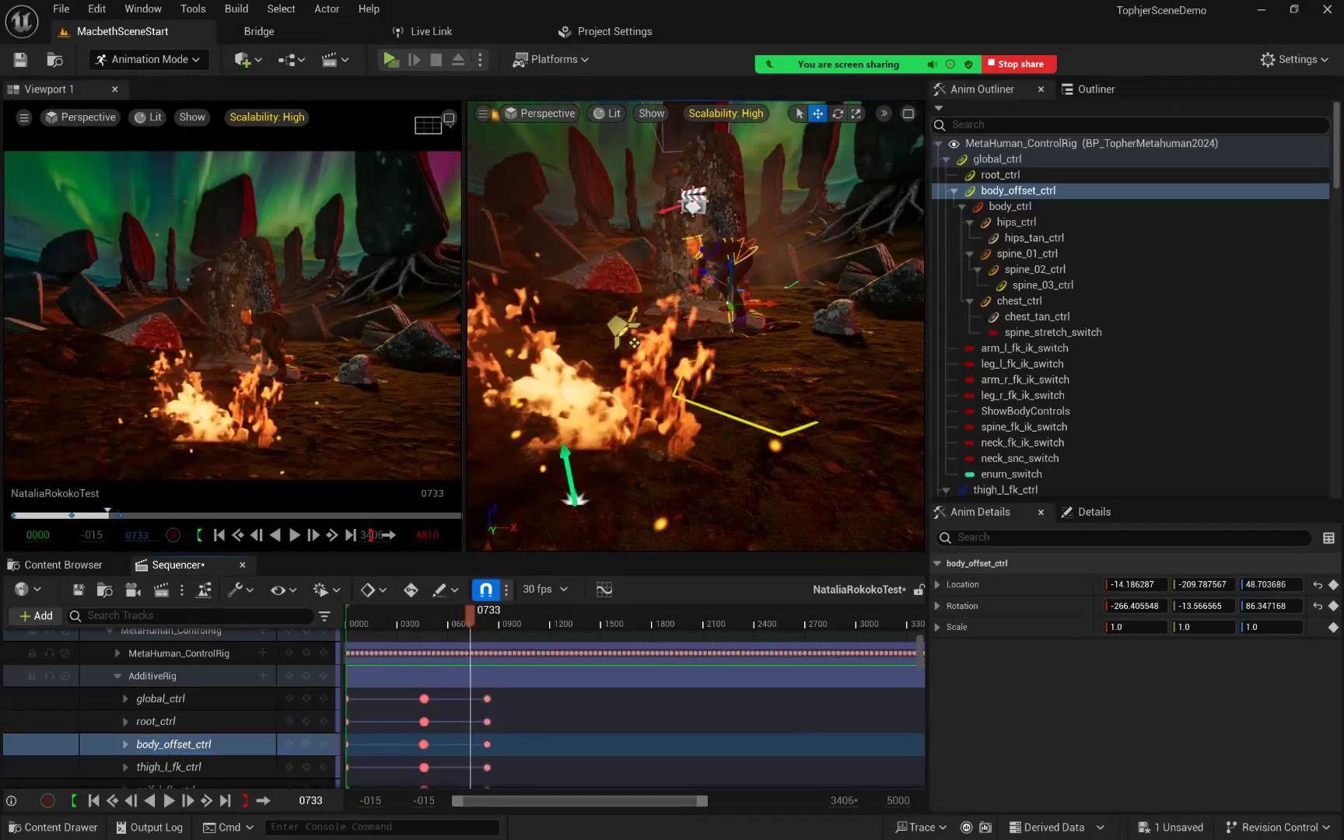
Step: Check the body's height between frames 832 and 551, and key all controls at their existing pose on AdditiveRig at frame 551
left_click_drag(479, 616, 460, 616)
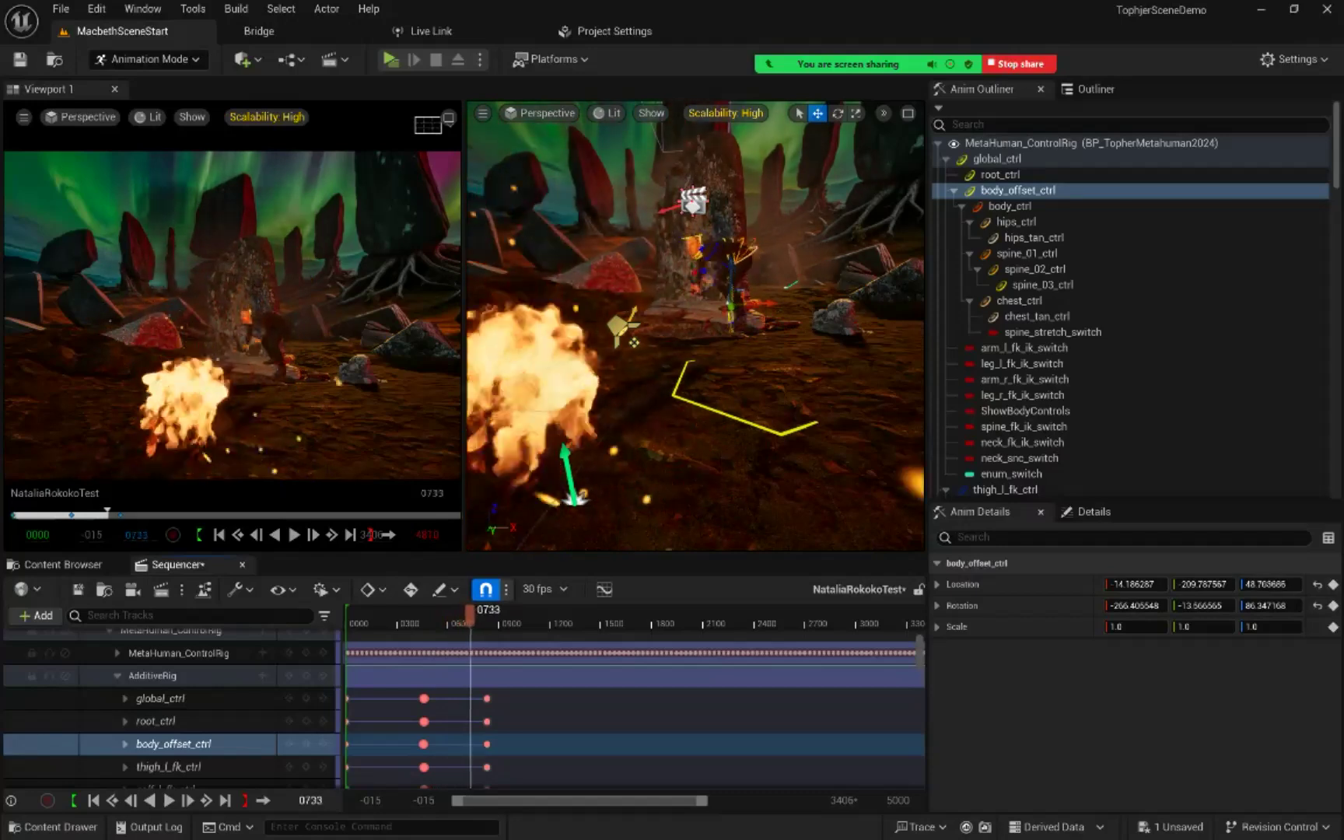
left_click_drag(487, 617, 466, 615)
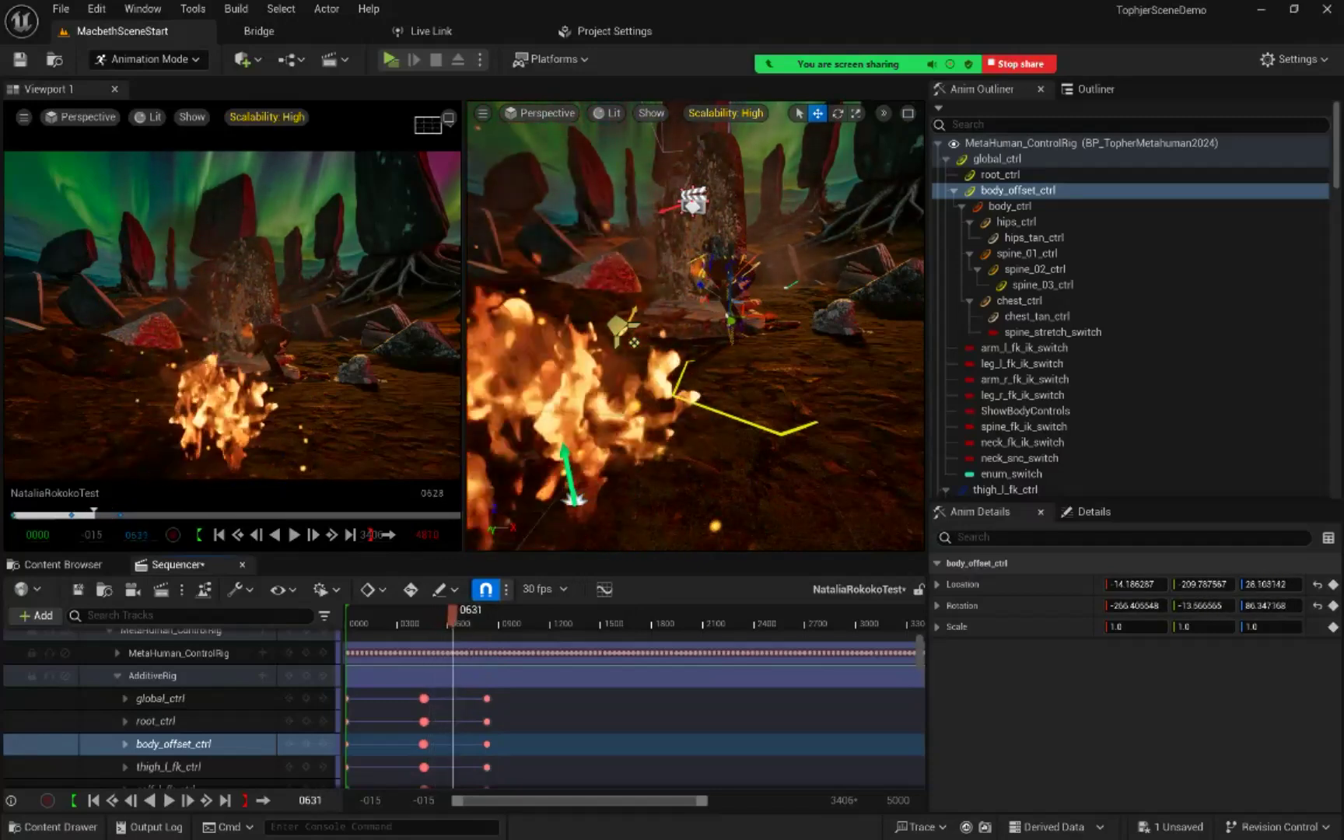
left_click_drag(453, 615, 439, 616)
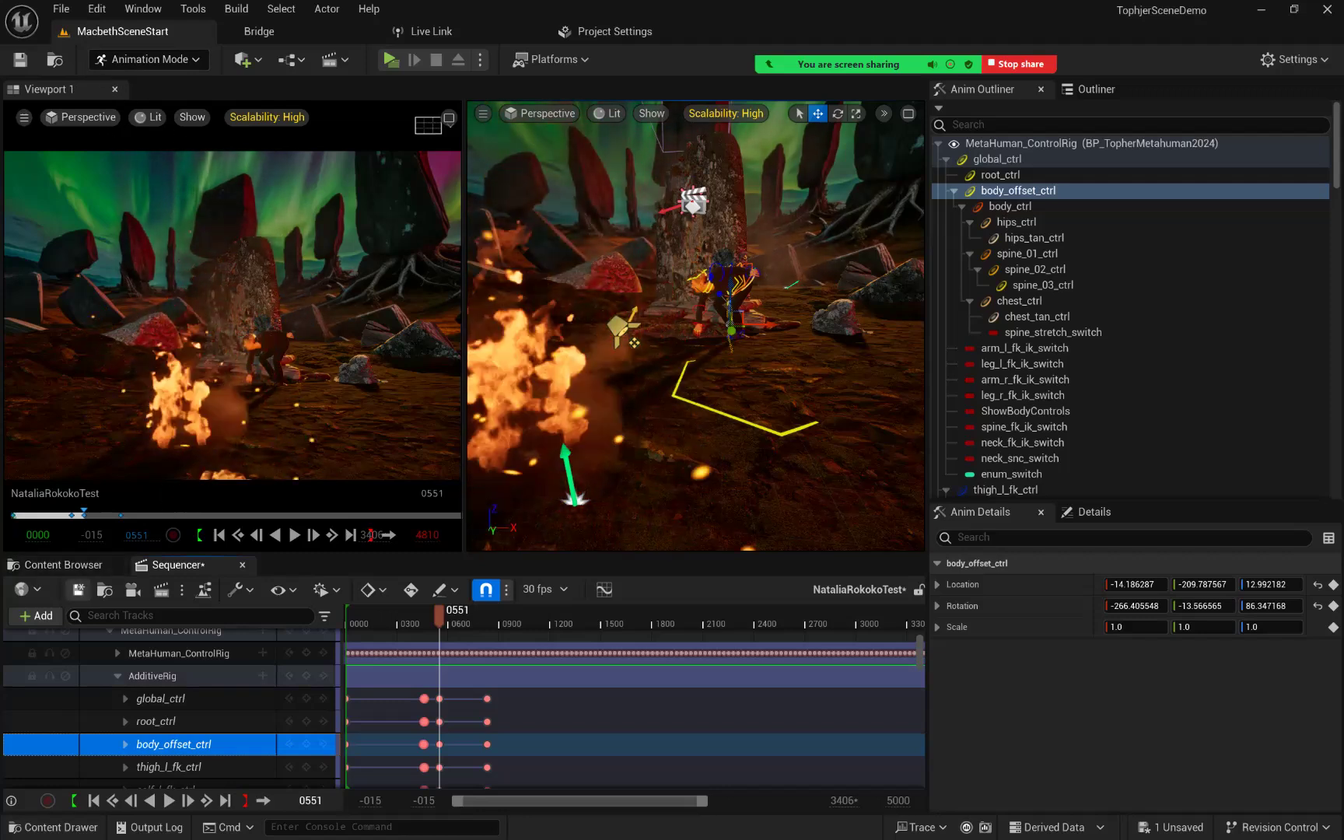
Step: Save all unsaved changes to the level sequence
left_click(60, 9)
left_click(104, 235)
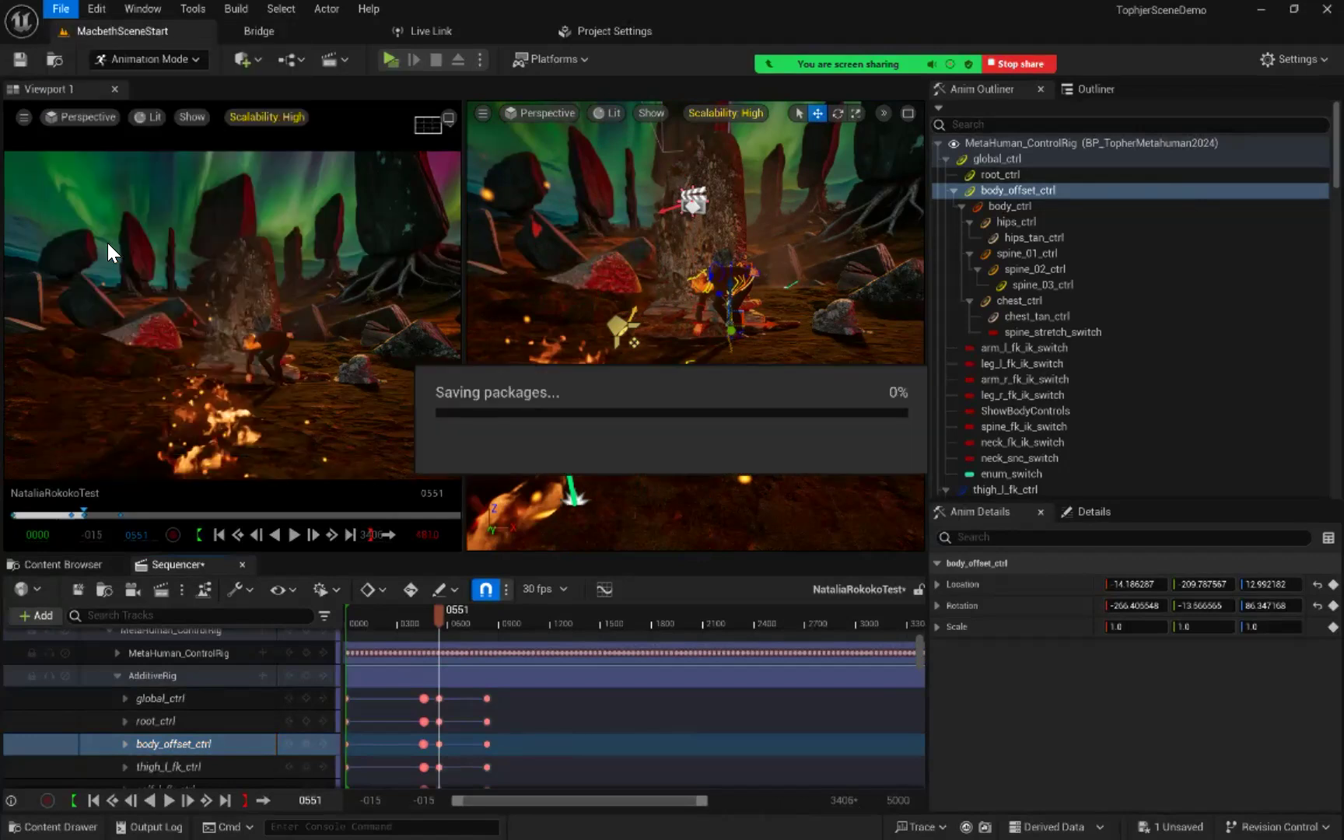
left_click(109, 261)
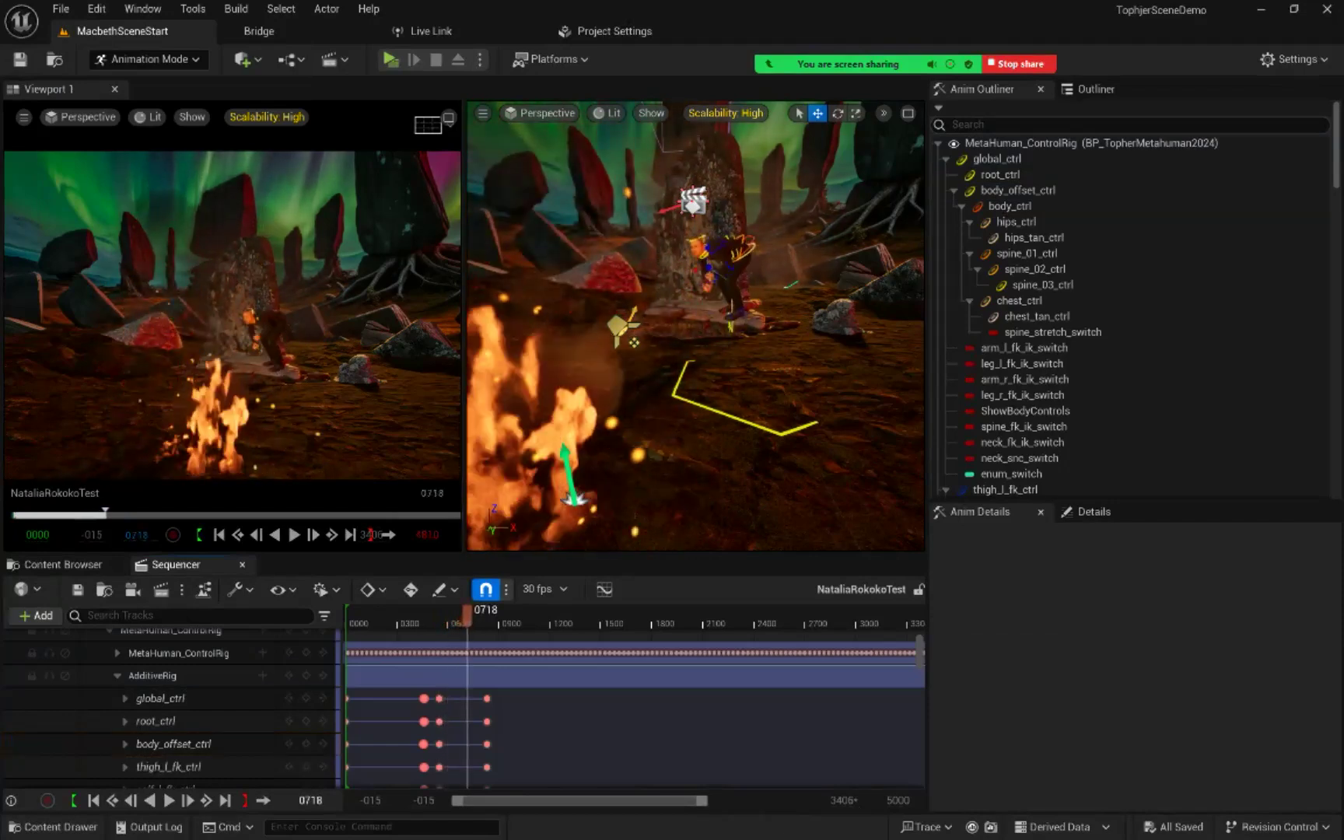
Step: Lower body_offset_ctrl to about 7.40 in Z location at frame 718, key it on AdditiveRig, and scrub through the surrounding frames
left_click_drag(468, 616, 467, 616)
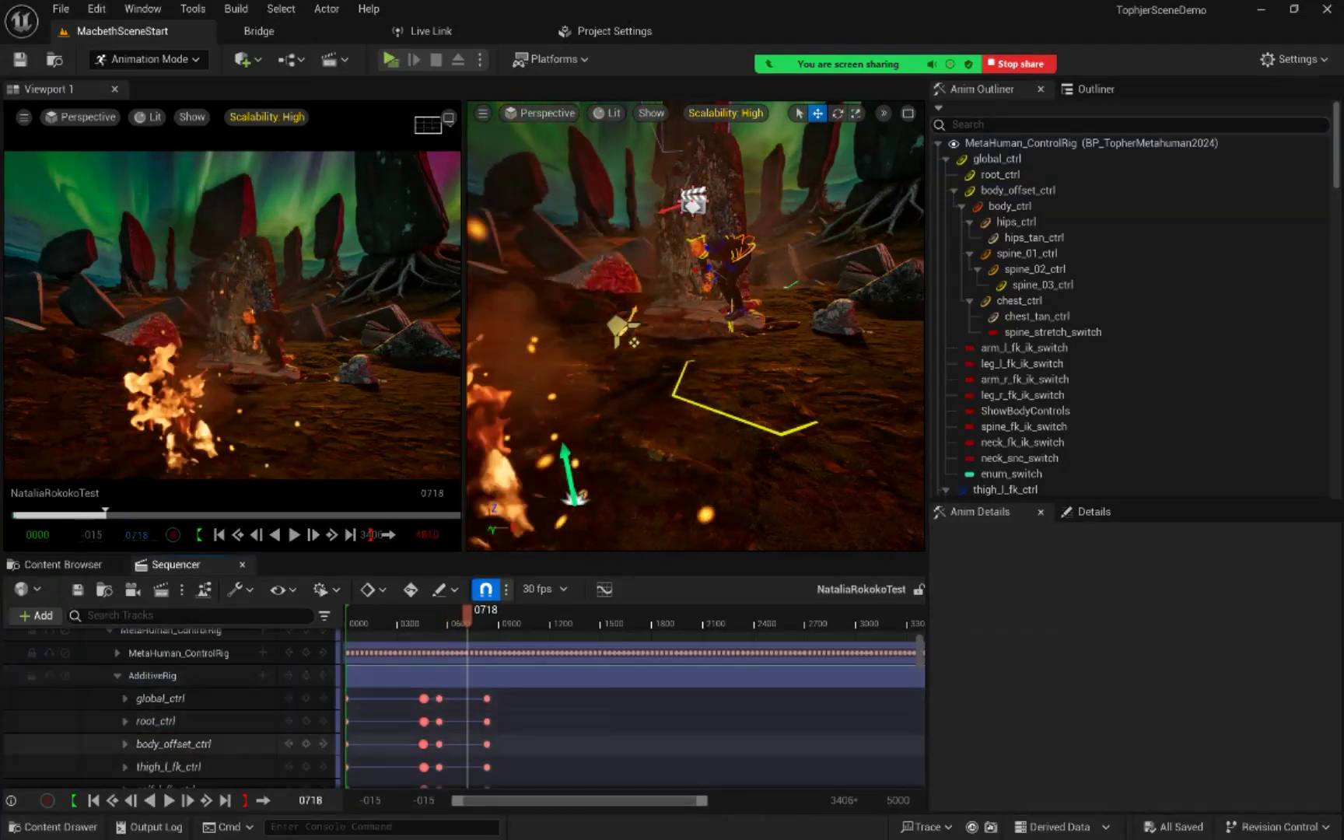
left_click(171, 744)
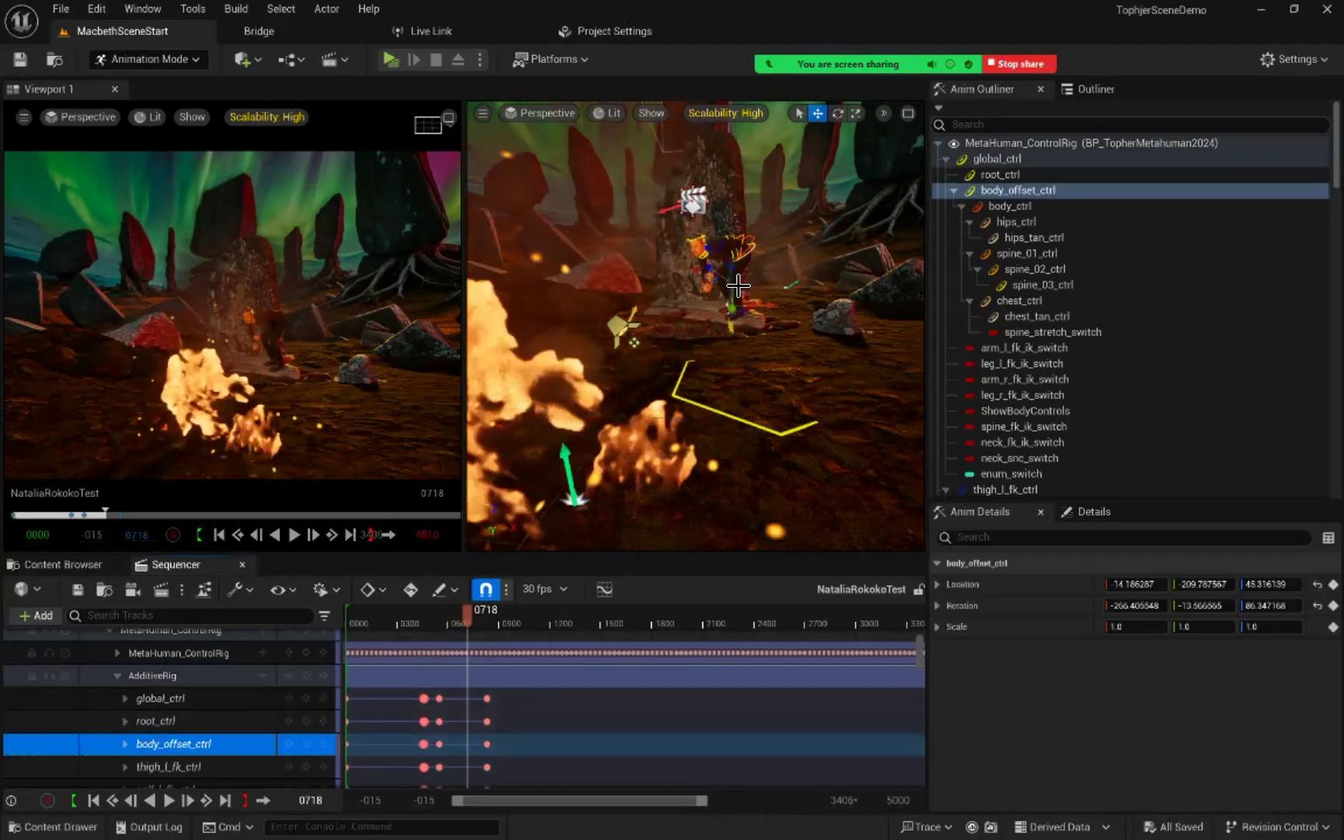
left_click_drag(735, 276, 732, 265)
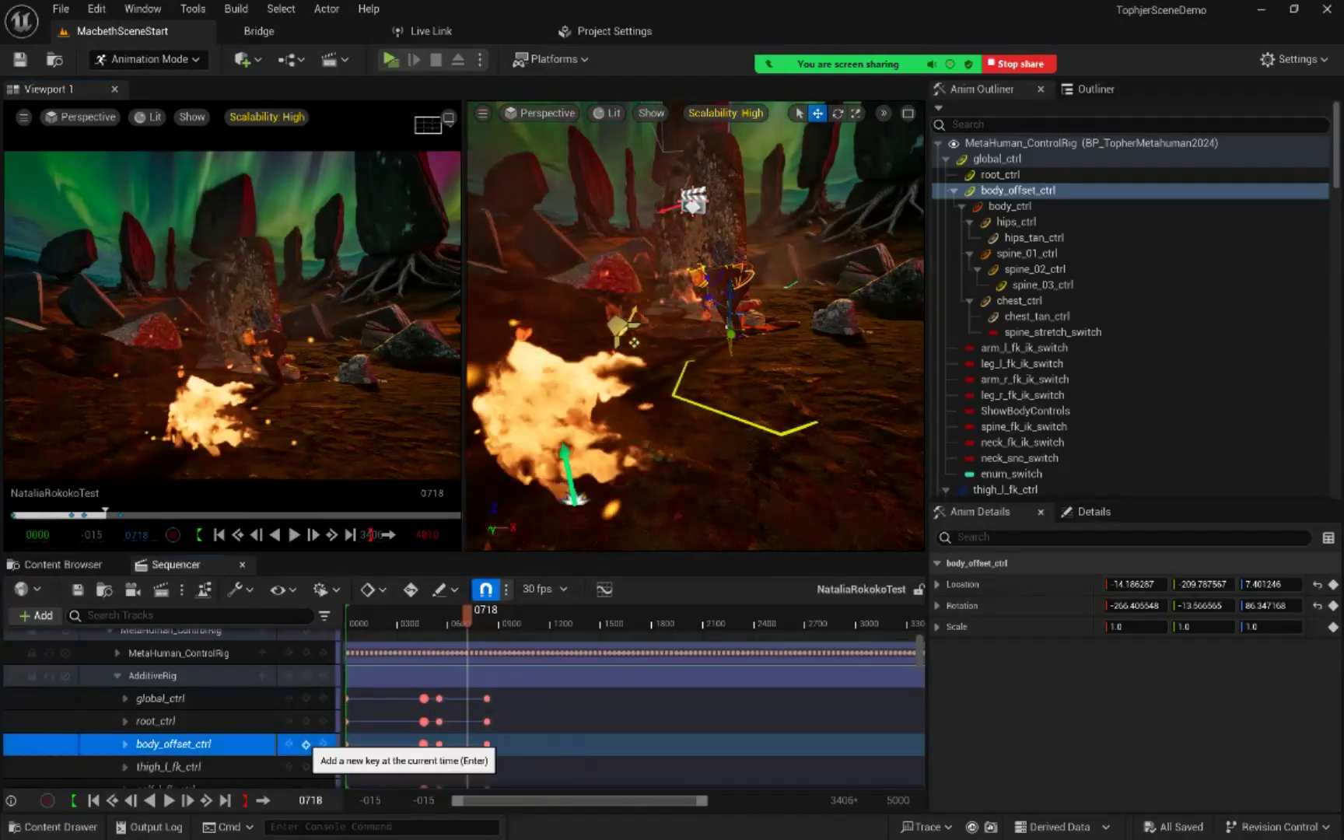
left_click(305, 745)
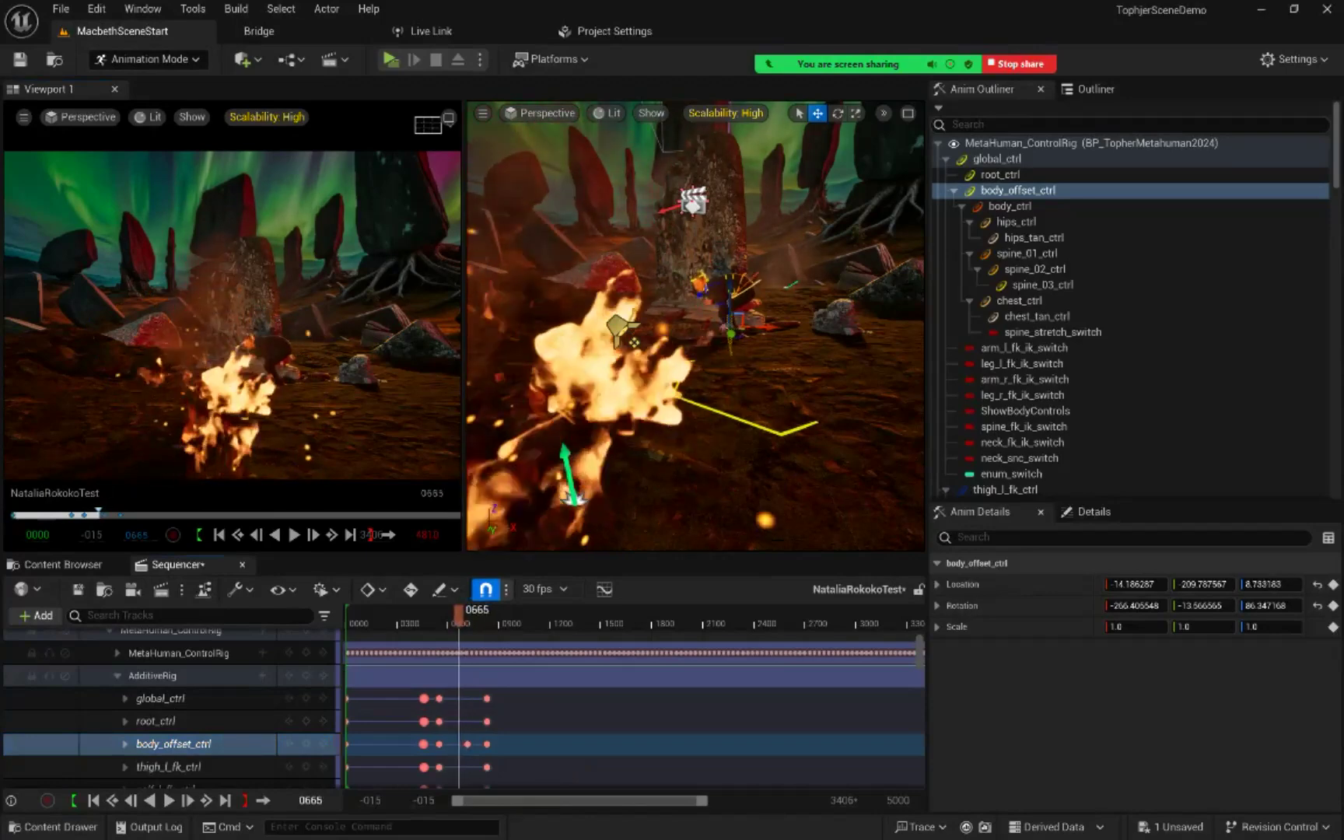
left_click_drag(439, 616, 473, 616)
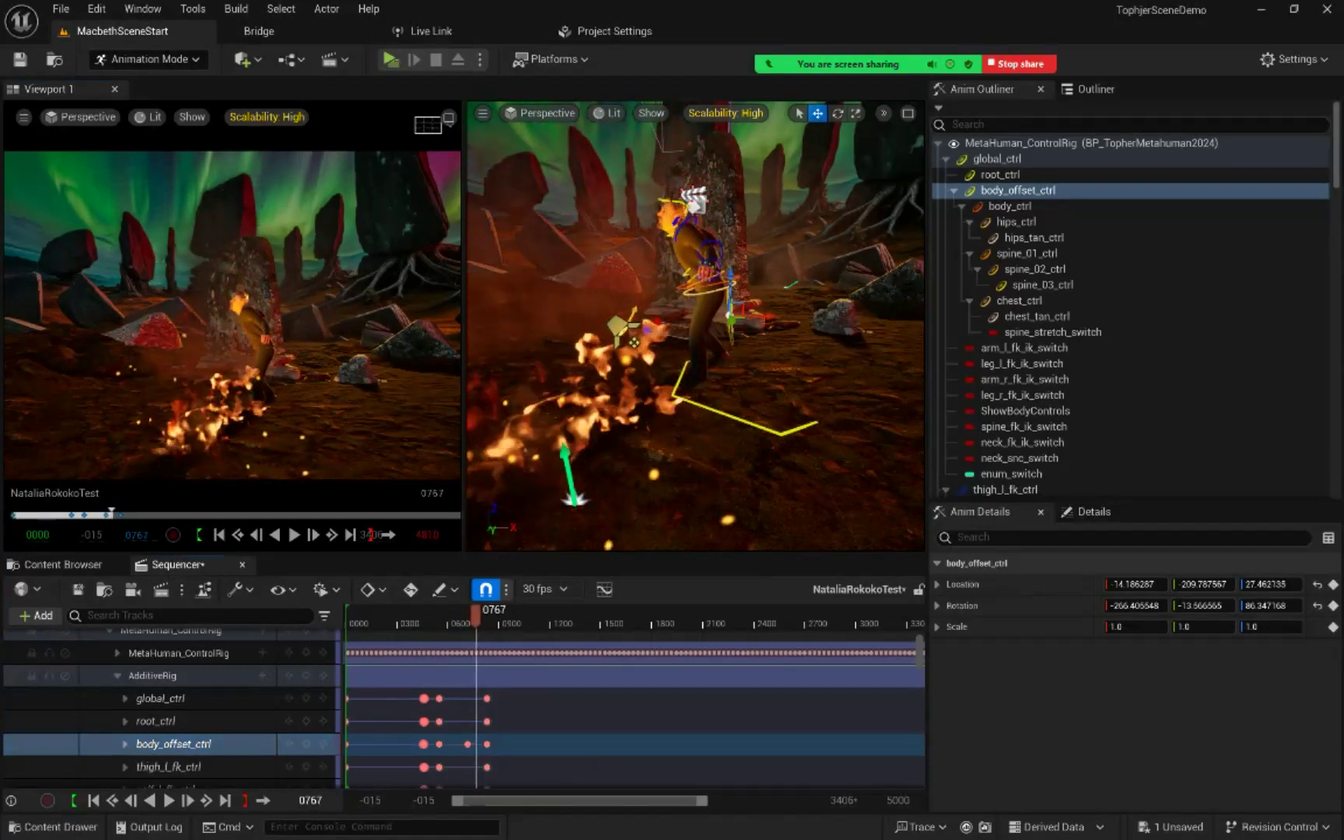
Step: Raise body_offset_ctrl to about 37.70 in Z location at frame 767 and key it on AdditiveRig
left_click_drag(703, 800, 572, 801)
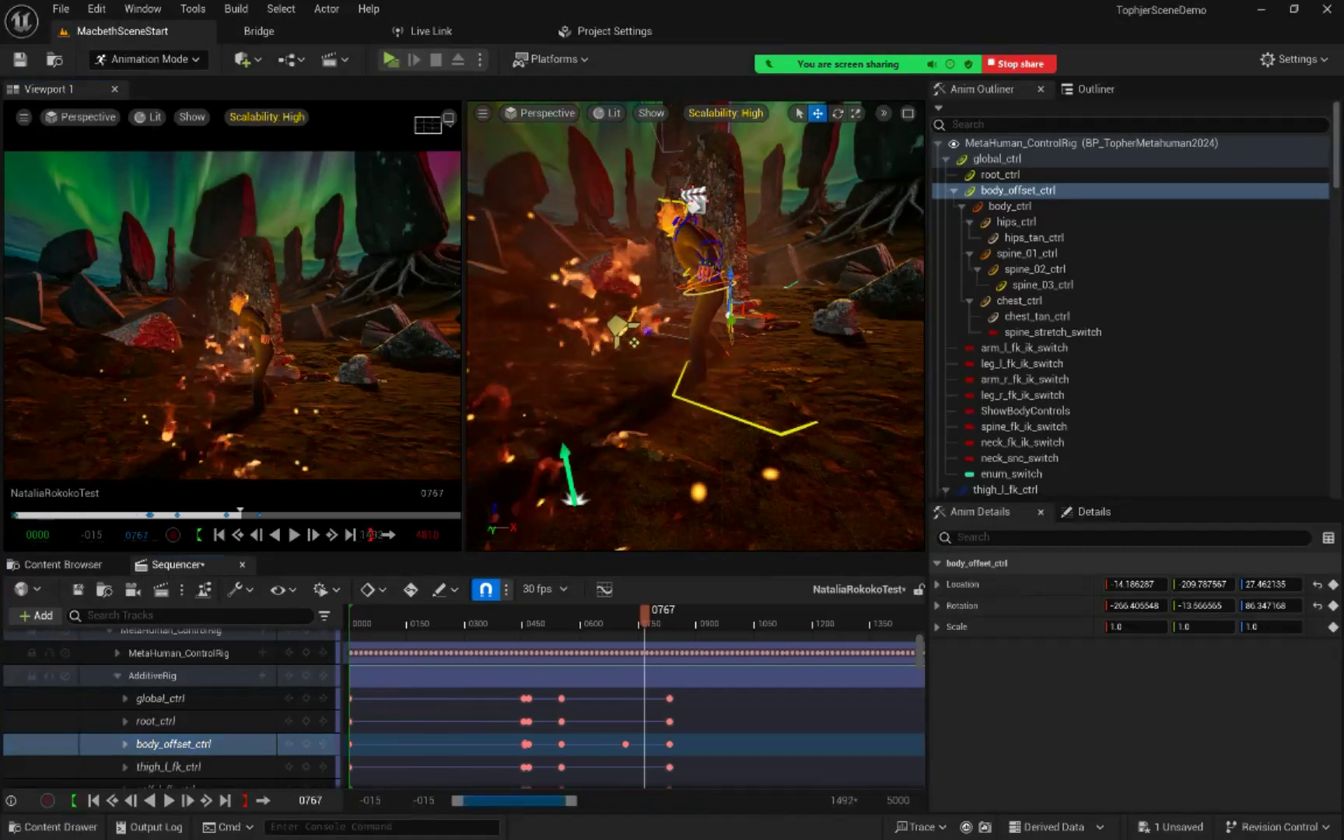
left_click_drag(454, 801, 542, 801)
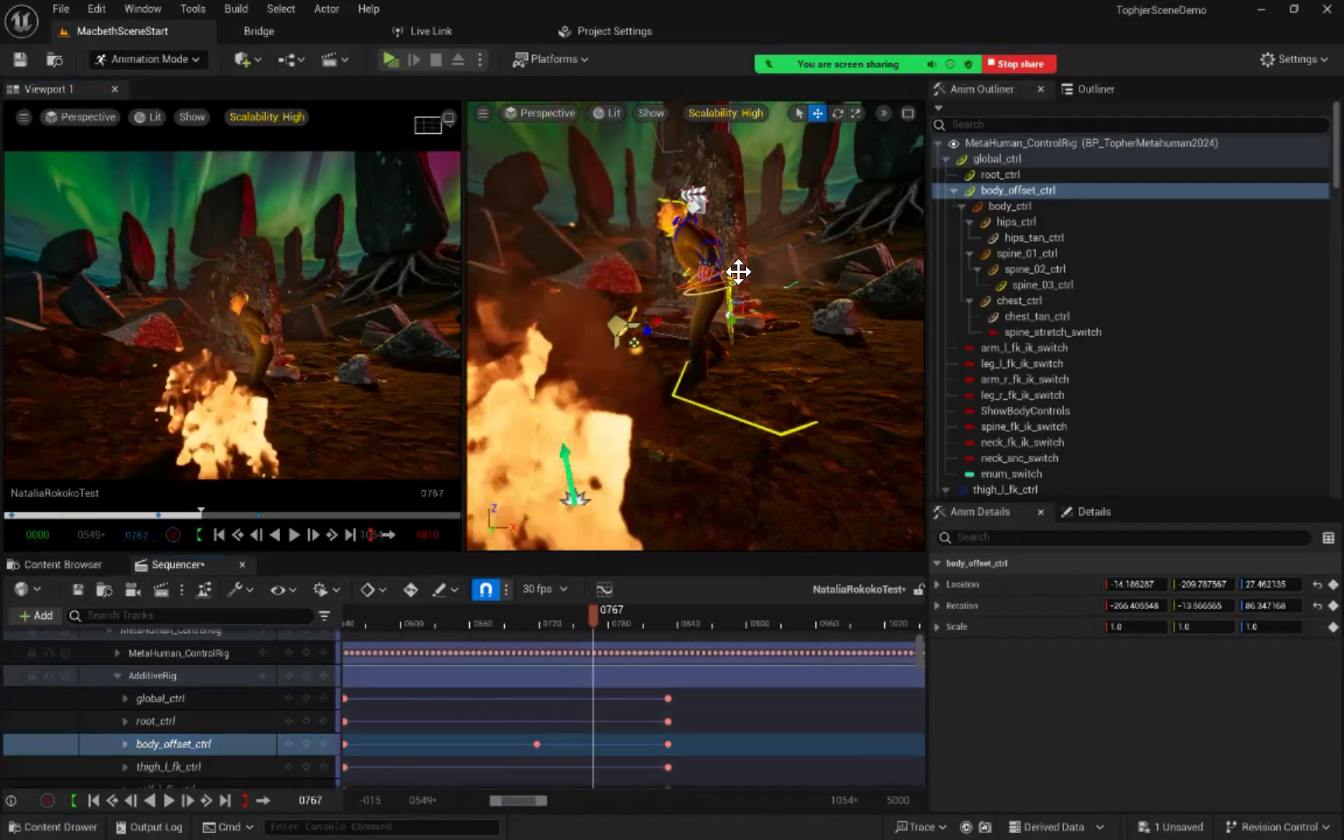
left_click_drag(730, 273, 729, 263)
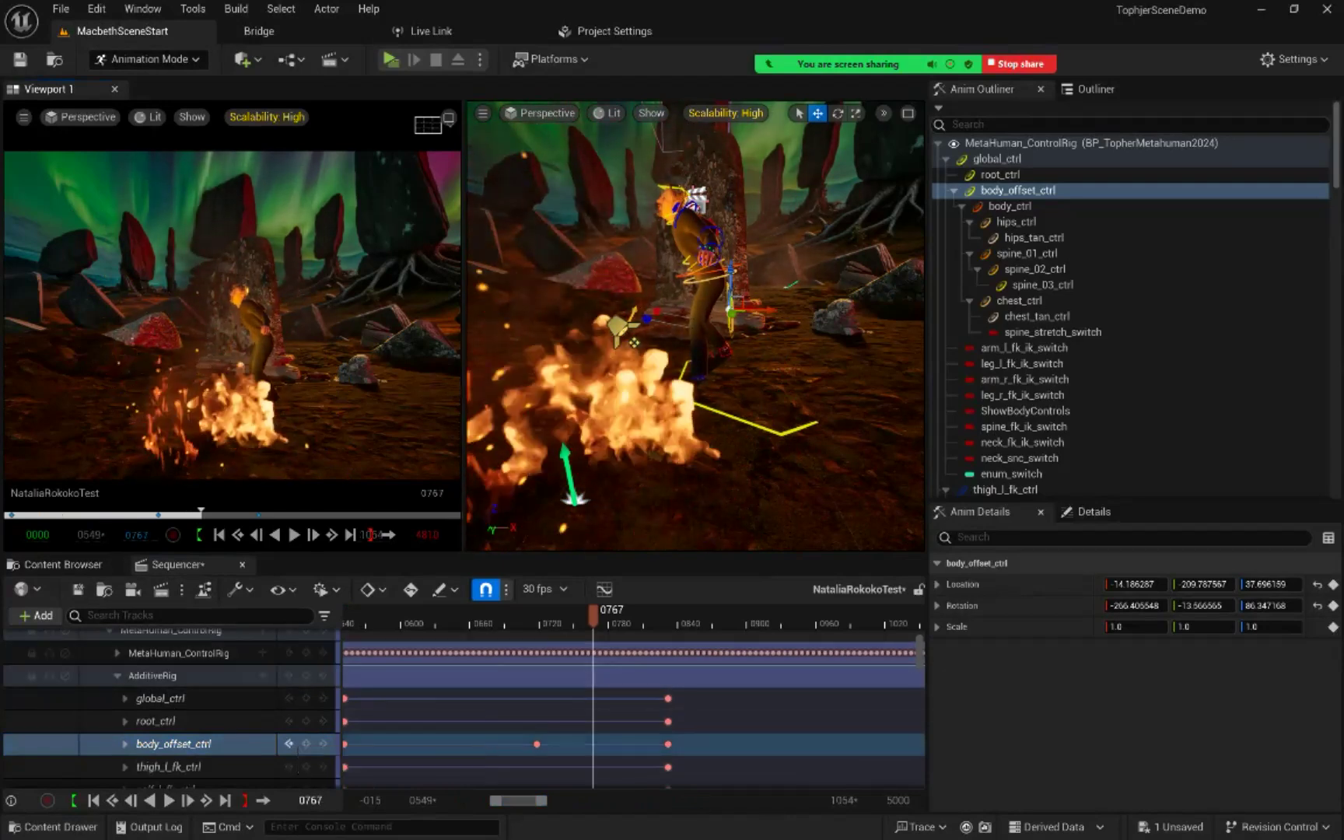
left_click(305, 745)
Step: Raise body_offset_ctrl to about 60.32 in Z location at frame 786 and key it on AdditiveRig
mouse_move(593, 615)
left_mouse_down()
mouse_move(551, 616)
mouse_move(663, 615)
mouse_move(597, 615)
mouse_move(615, 615)
left_mouse_up()
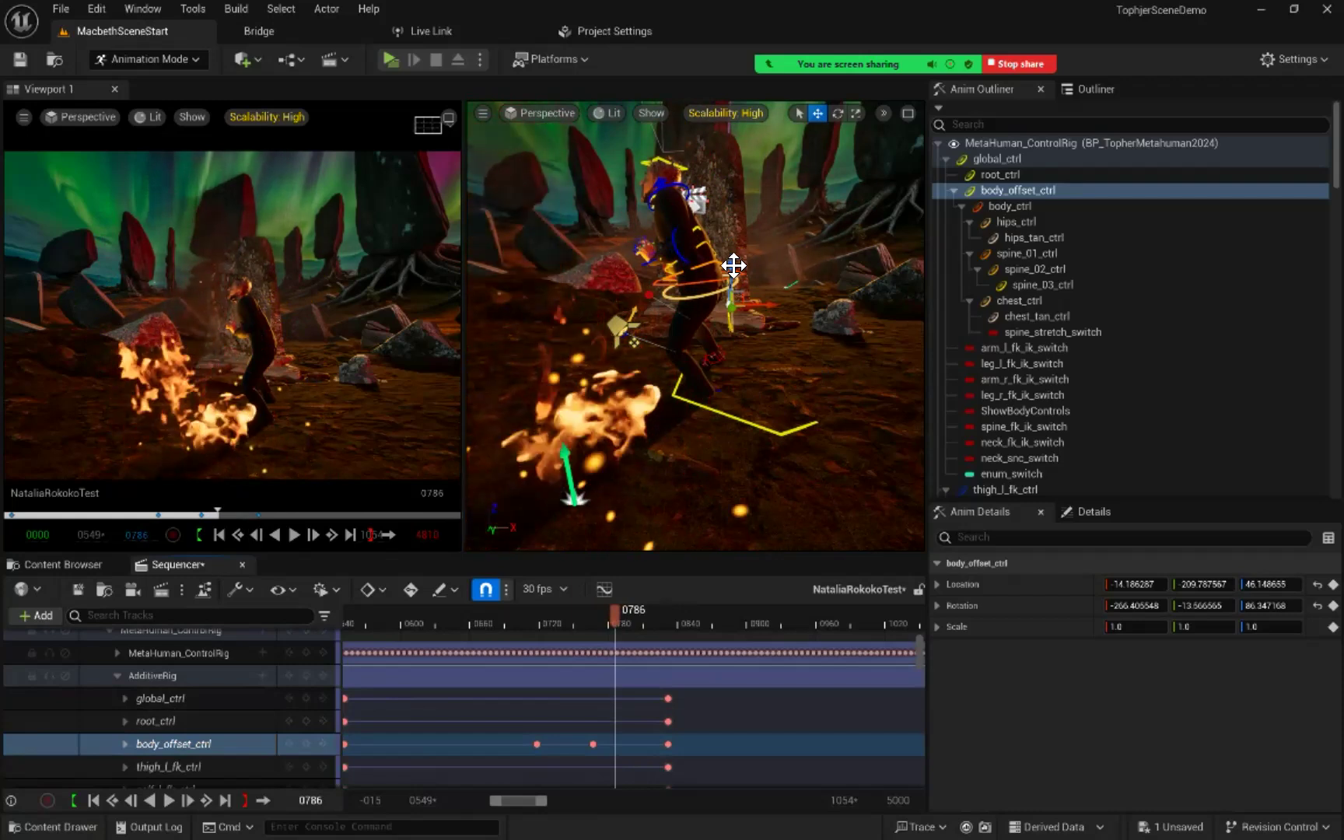
left_click_drag(731, 272, 732, 251)
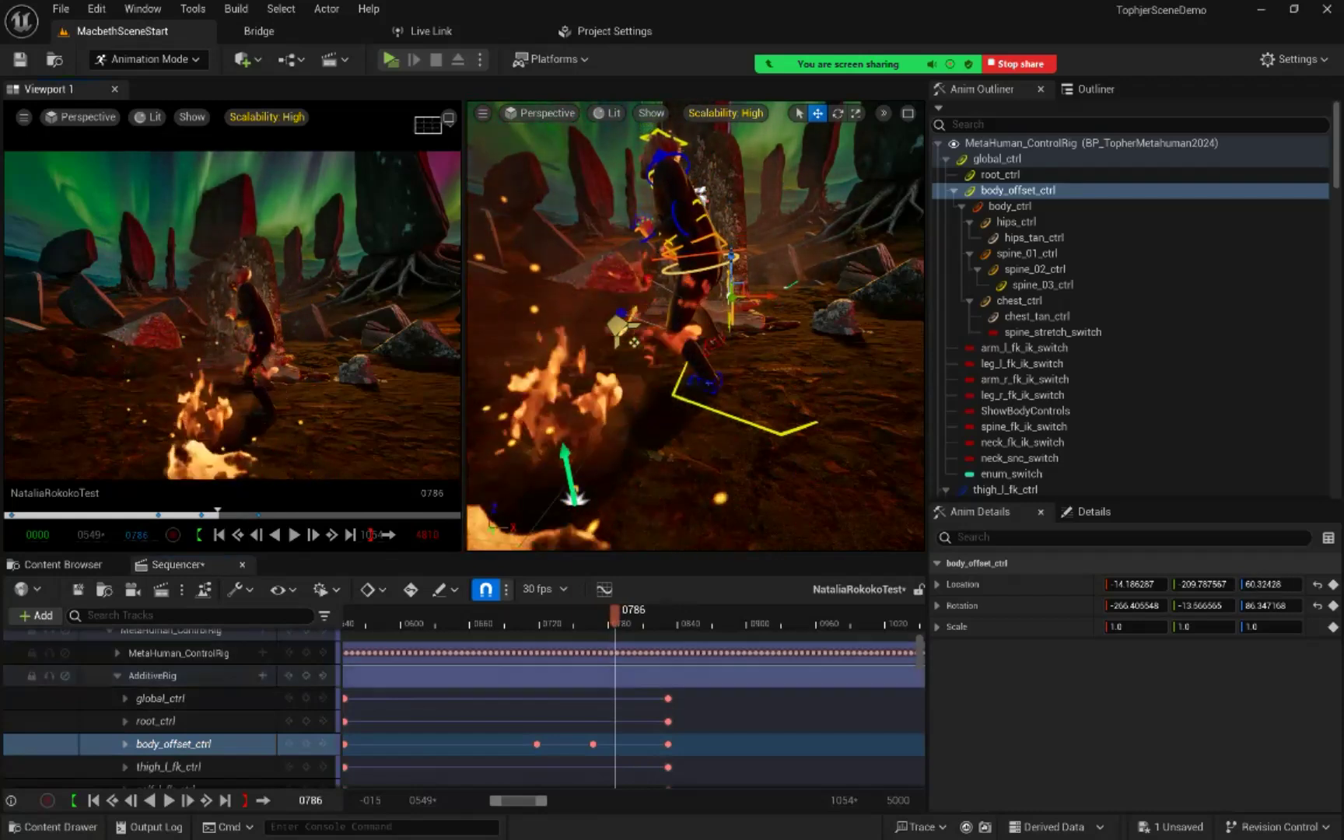
left_click(306, 744)
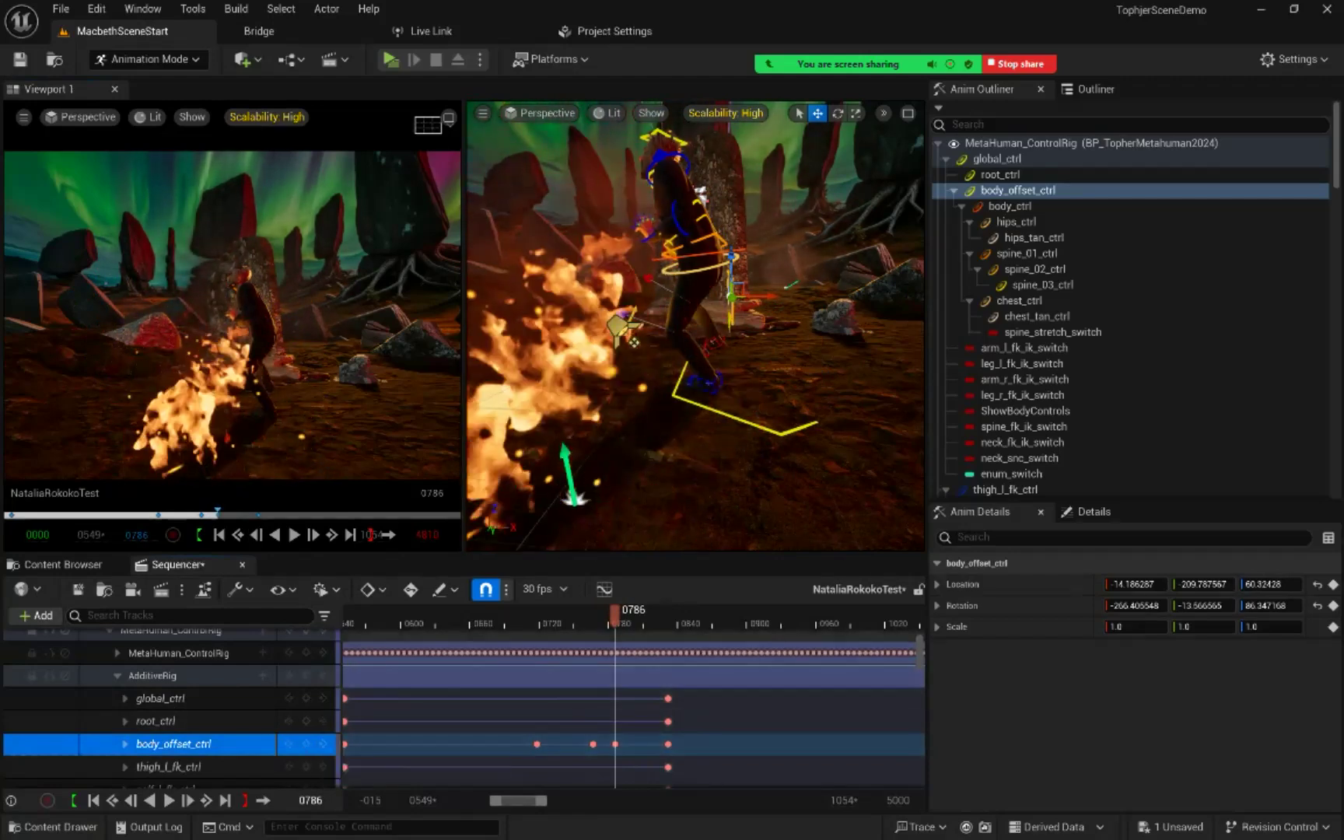
Step: Key body_offset_ctrl on AdditiveRig at frame 750 with a Z location of about 38.21, and play the motion from frame 649 to check it
left_click_drag(615, 617, 579, 616)
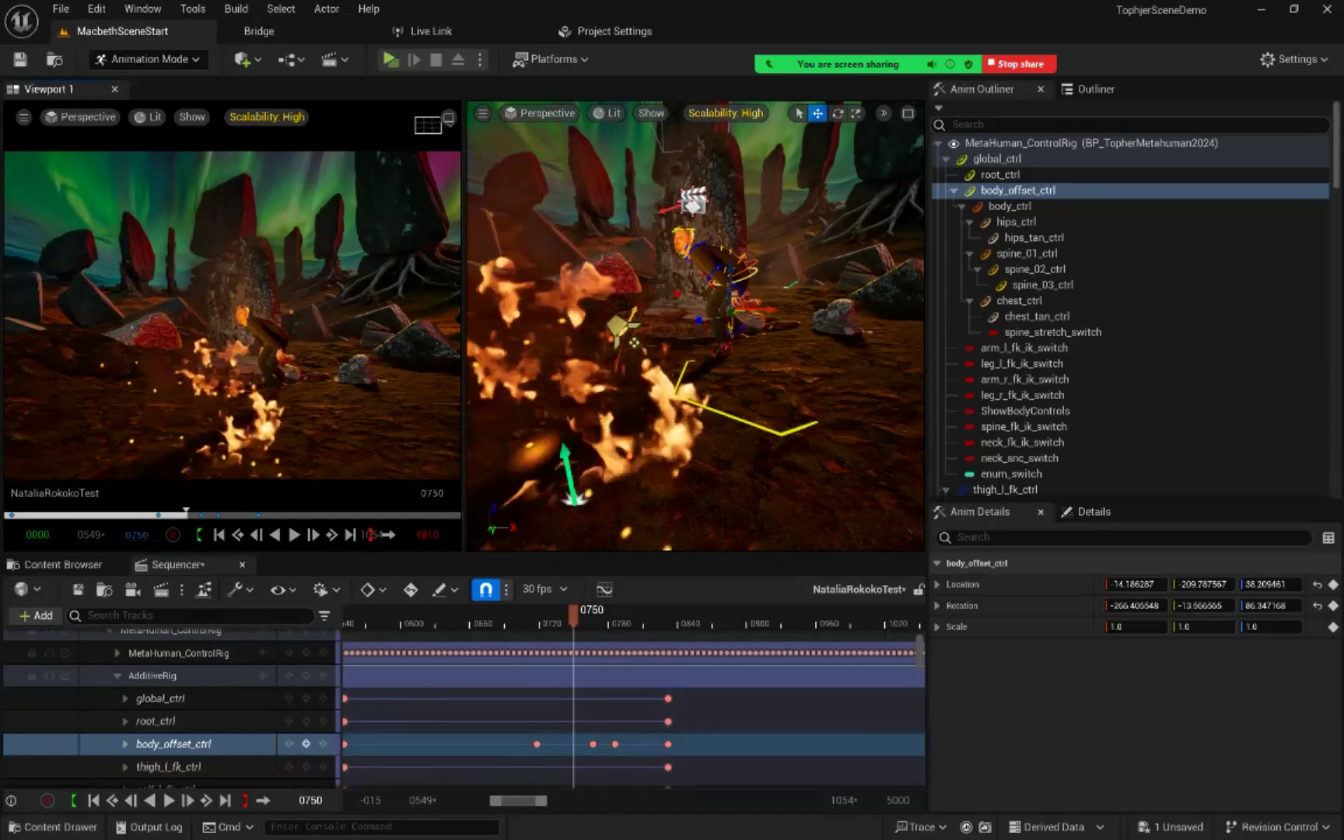
left_click(305, 743)
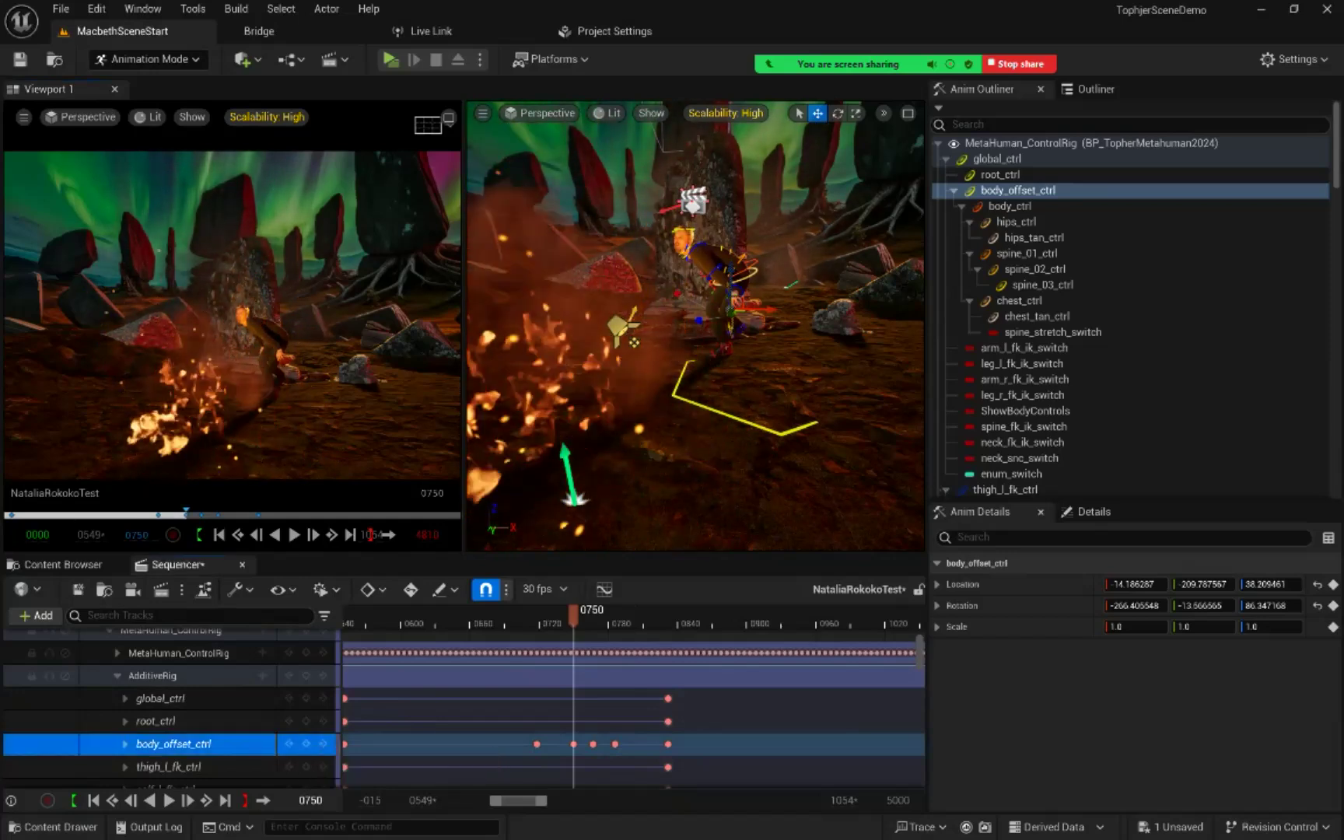
left_click_drag(573, 616, 464, 616)
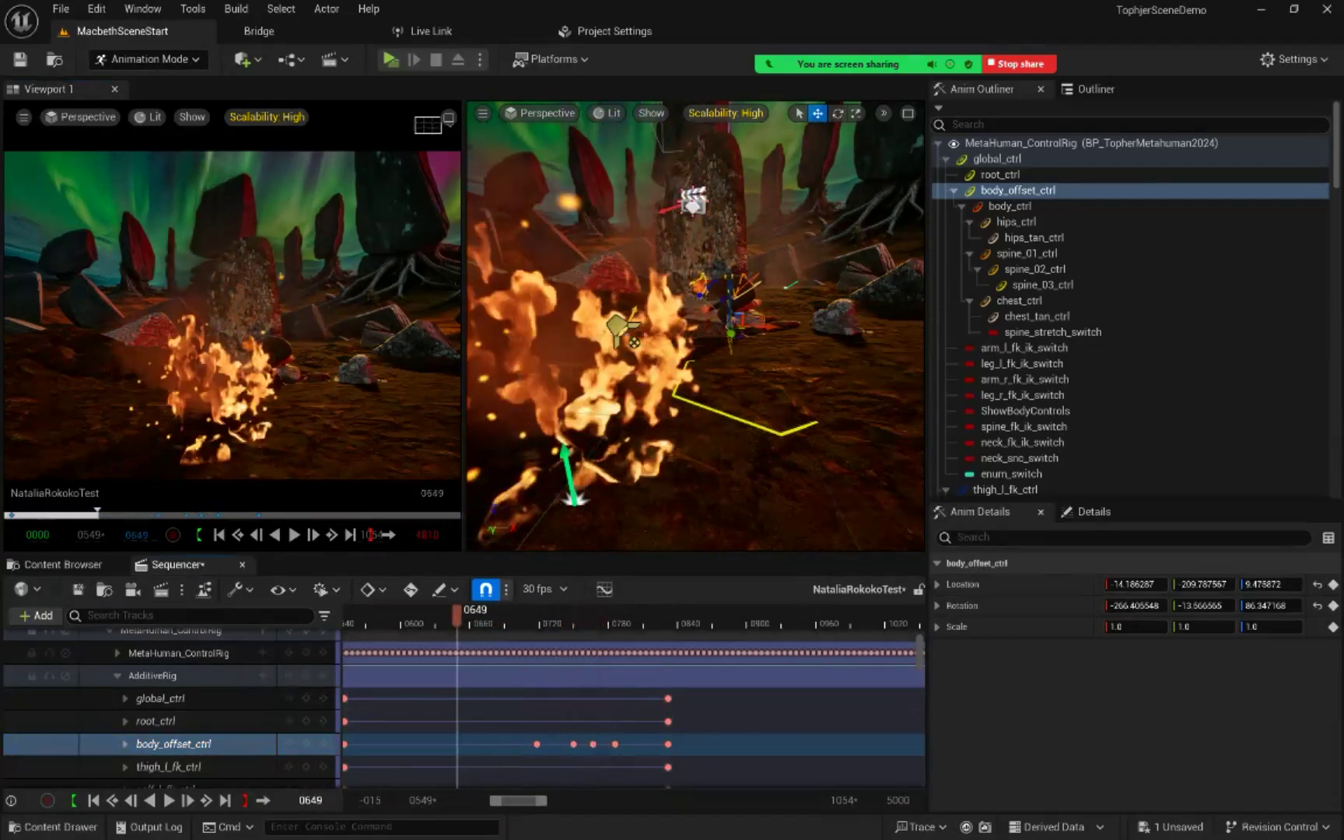
left_click(294, 535)
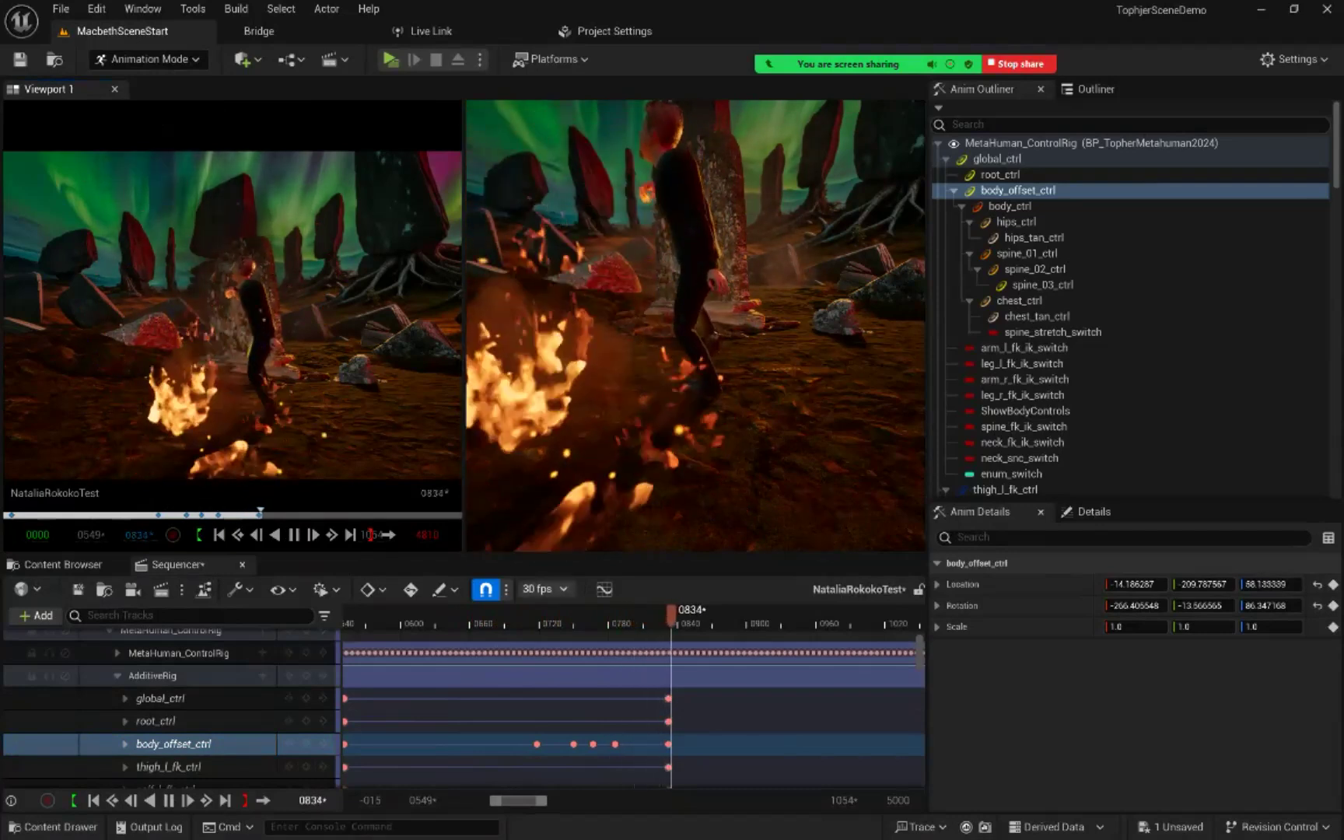
key("space")
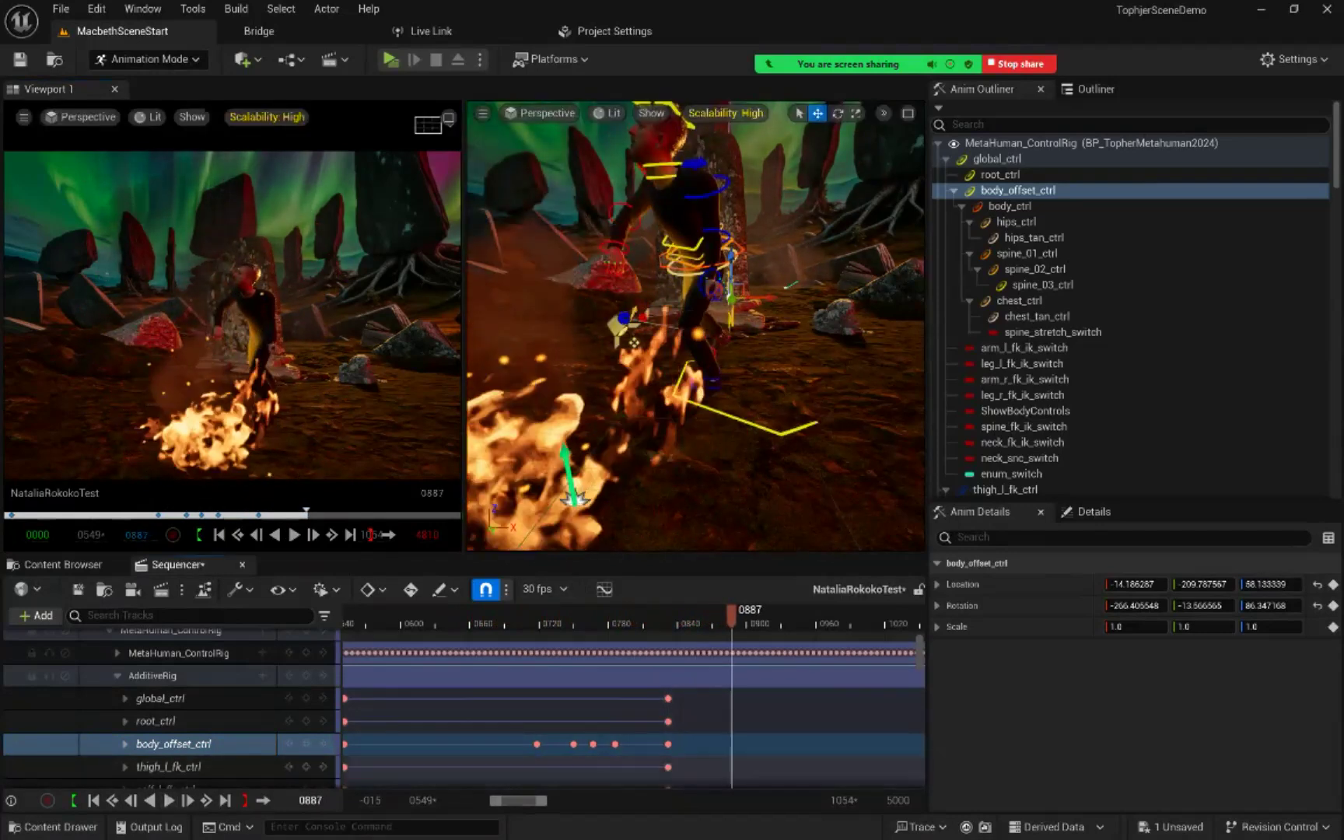
left_click_drag(732, 614, 714, 614)
left_click_drag(288, 517, 214, 515)
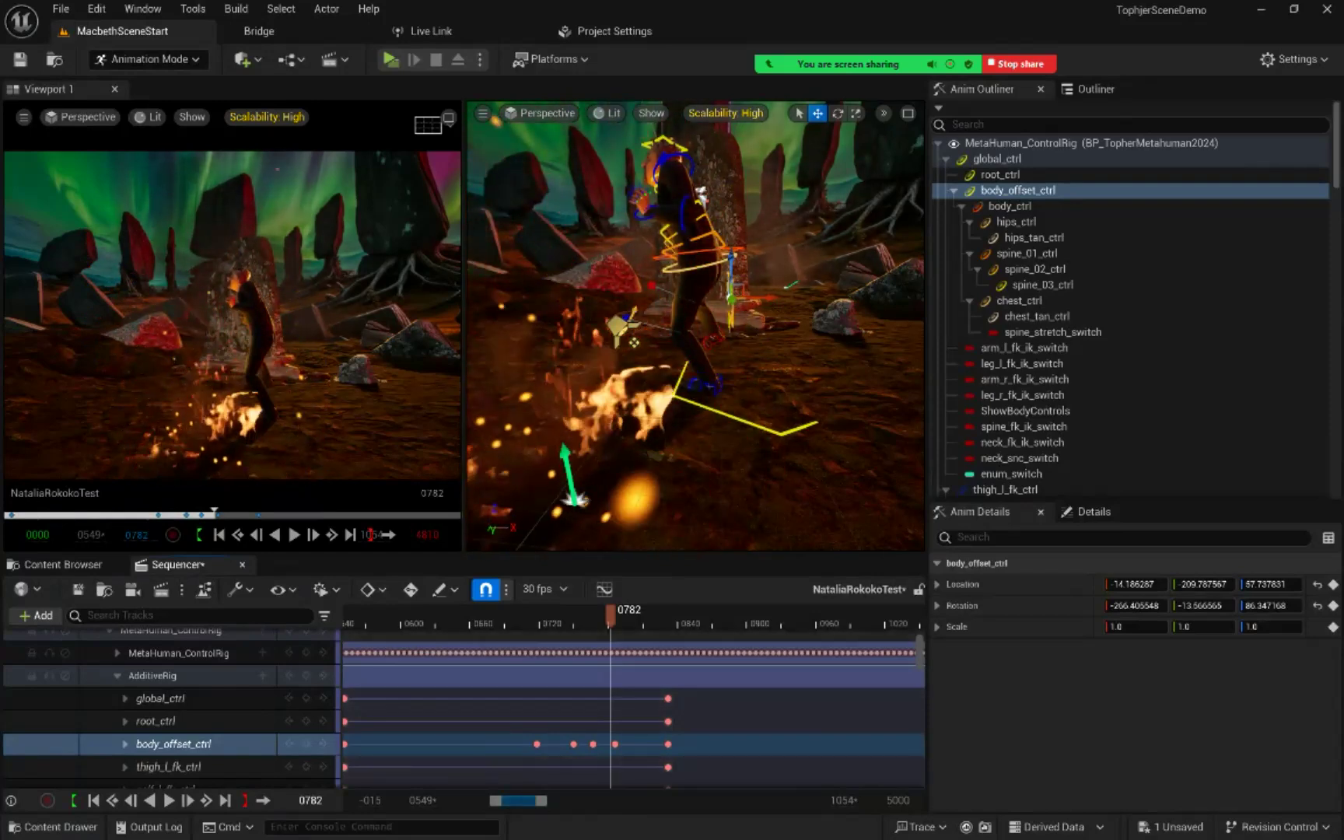
Step: Try to adjust the left shoulder at frame 162 by slightly moving and rotating upperarm_l_fk_ctrl
left_click_drag(520, 800, 476, 800)
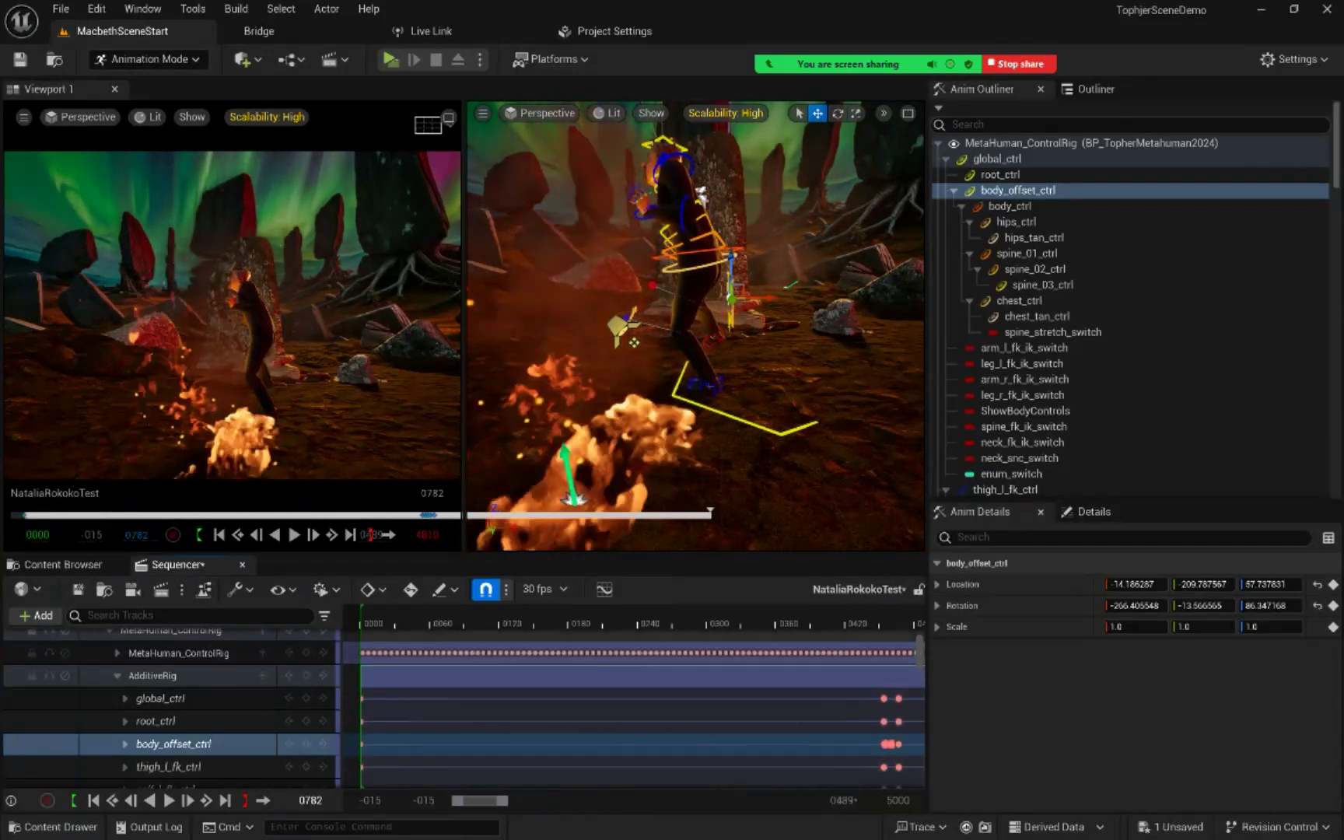
left_click(652, 623)
left_click_drag(651, 623, 547, 623)
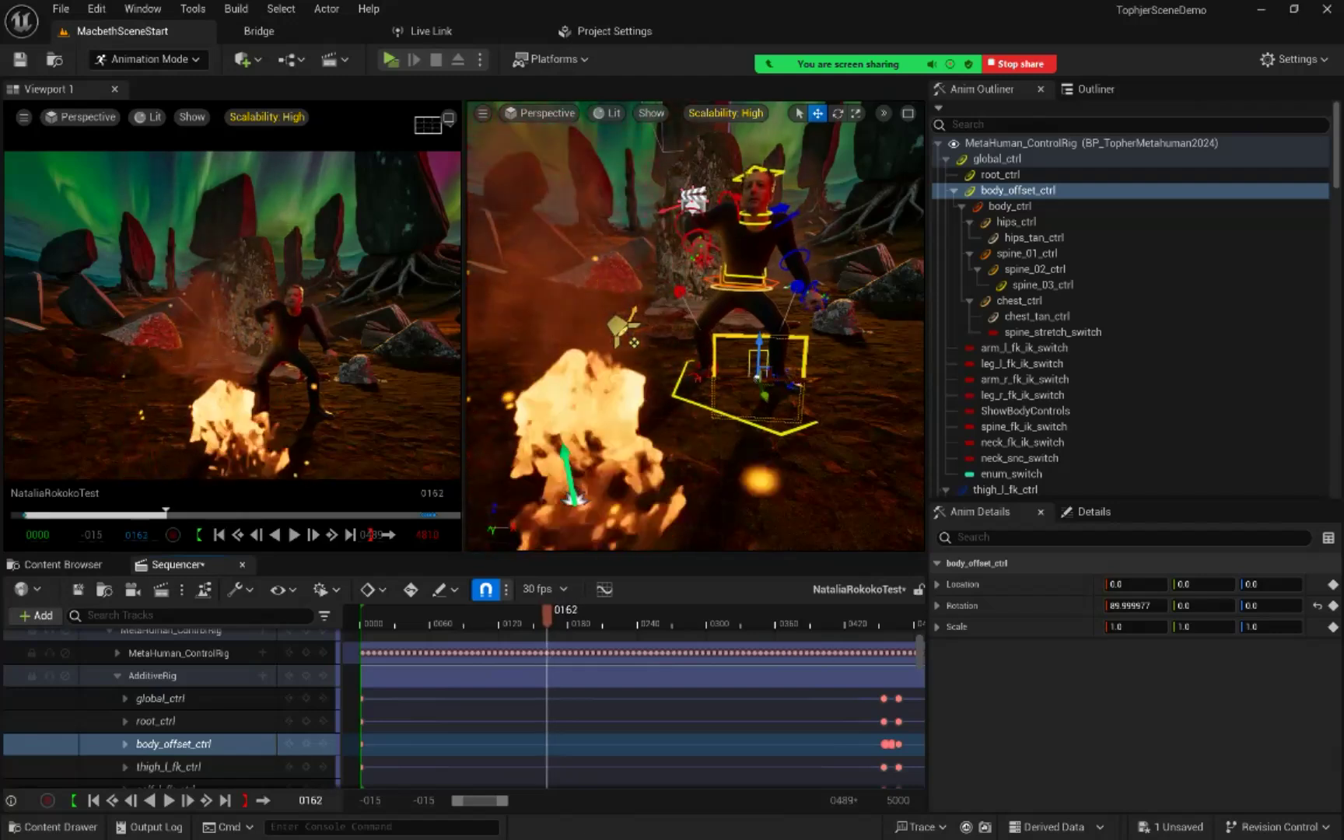
left_click(795, 226)
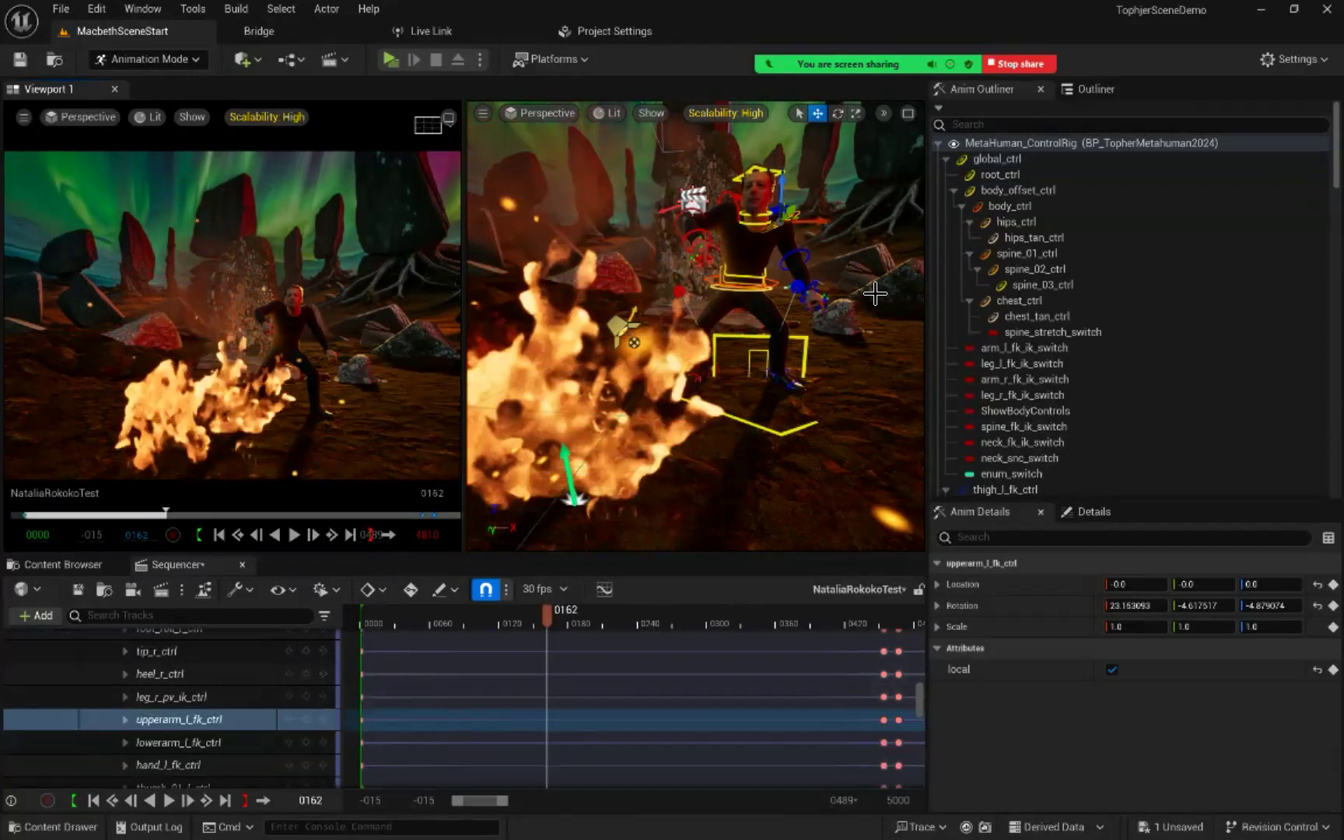
scroll(1019, 301, "down", 15)
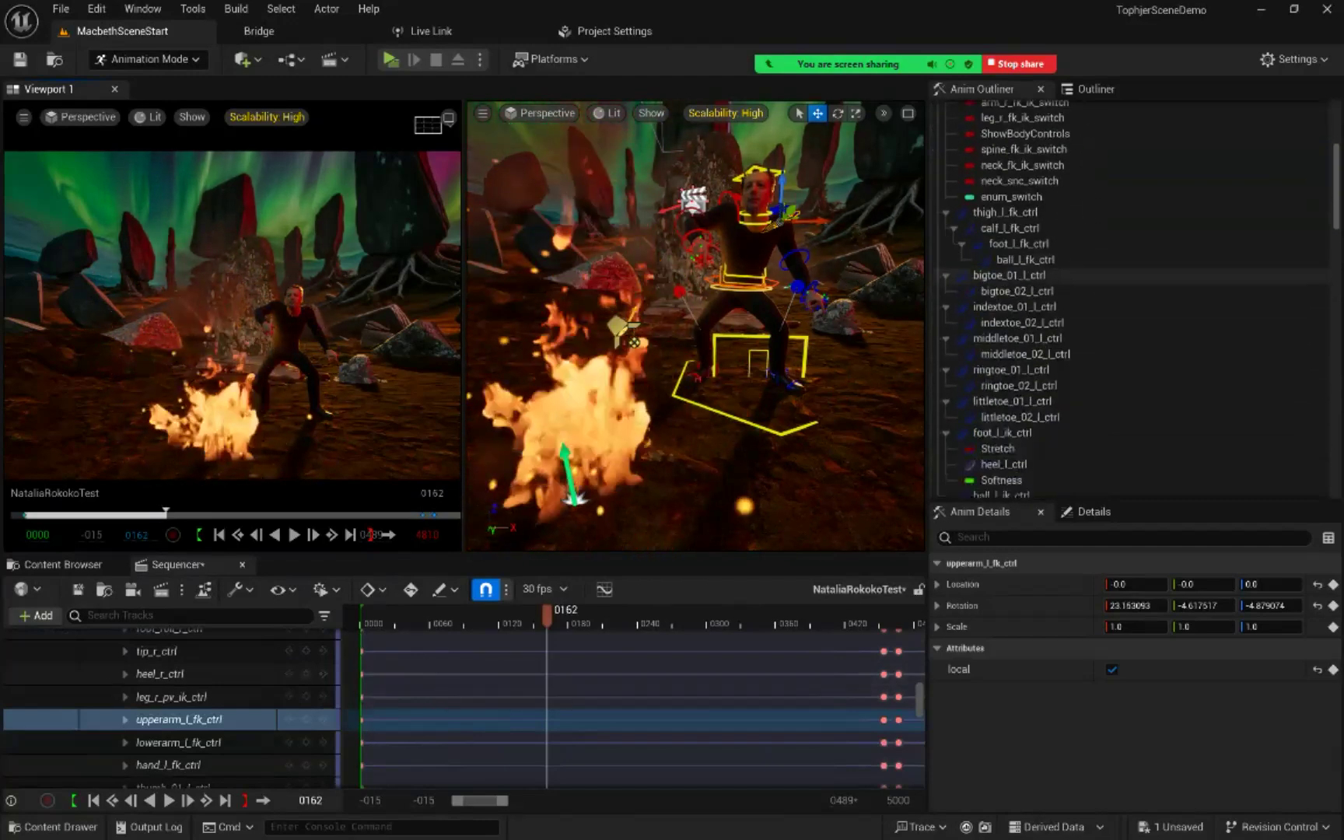
scroll(1019, 303, "down", 10)
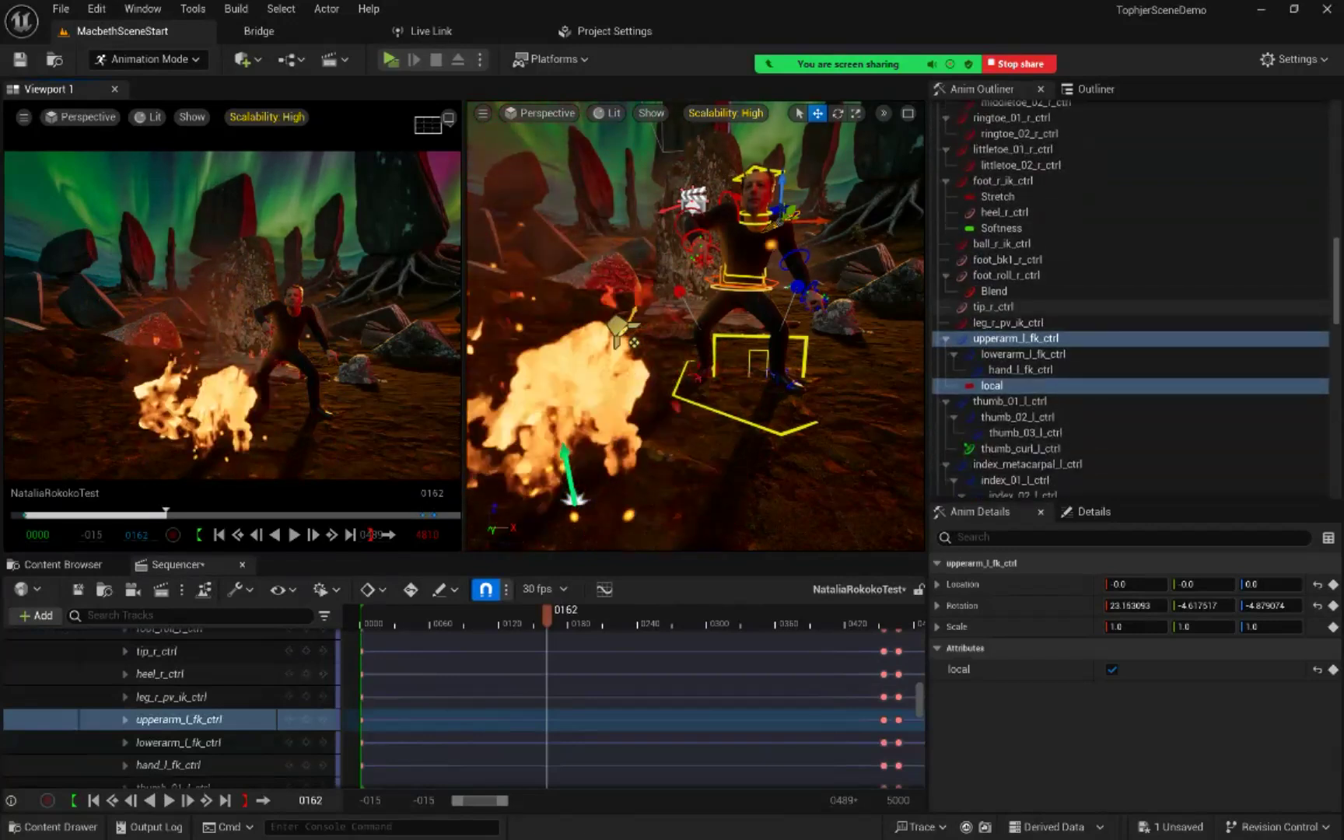
scroll(1019, 304, "up", 1)
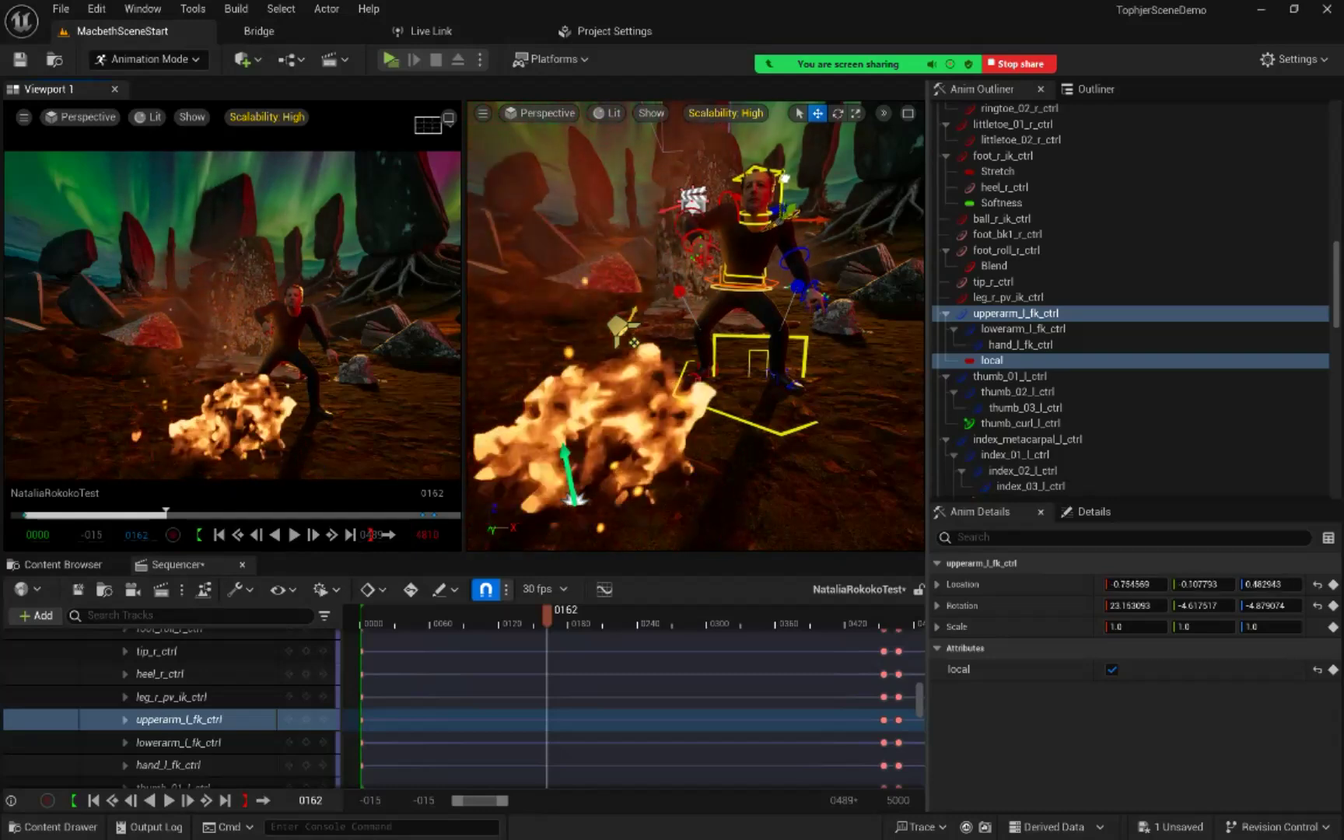
left_click_drag(788, 188, 788, 172)
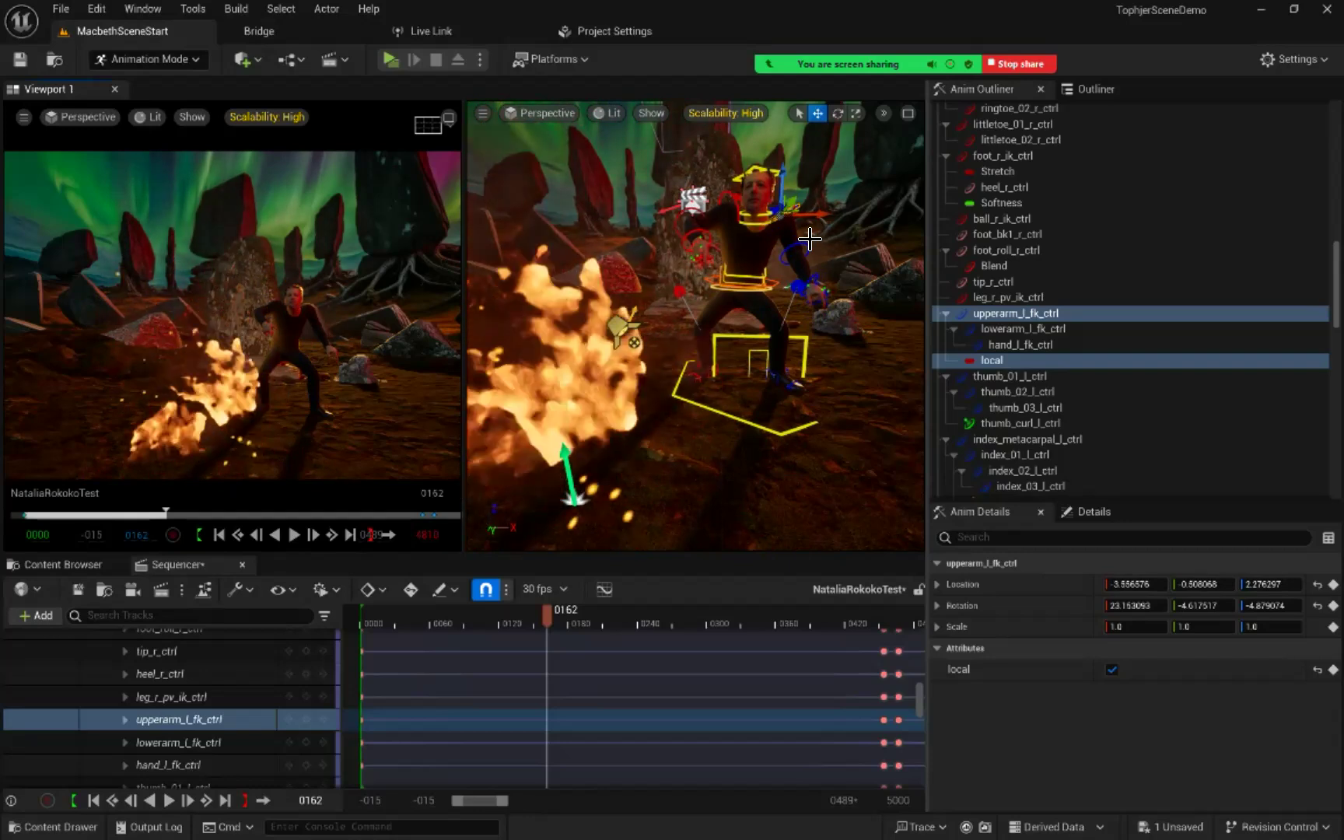
key("e")
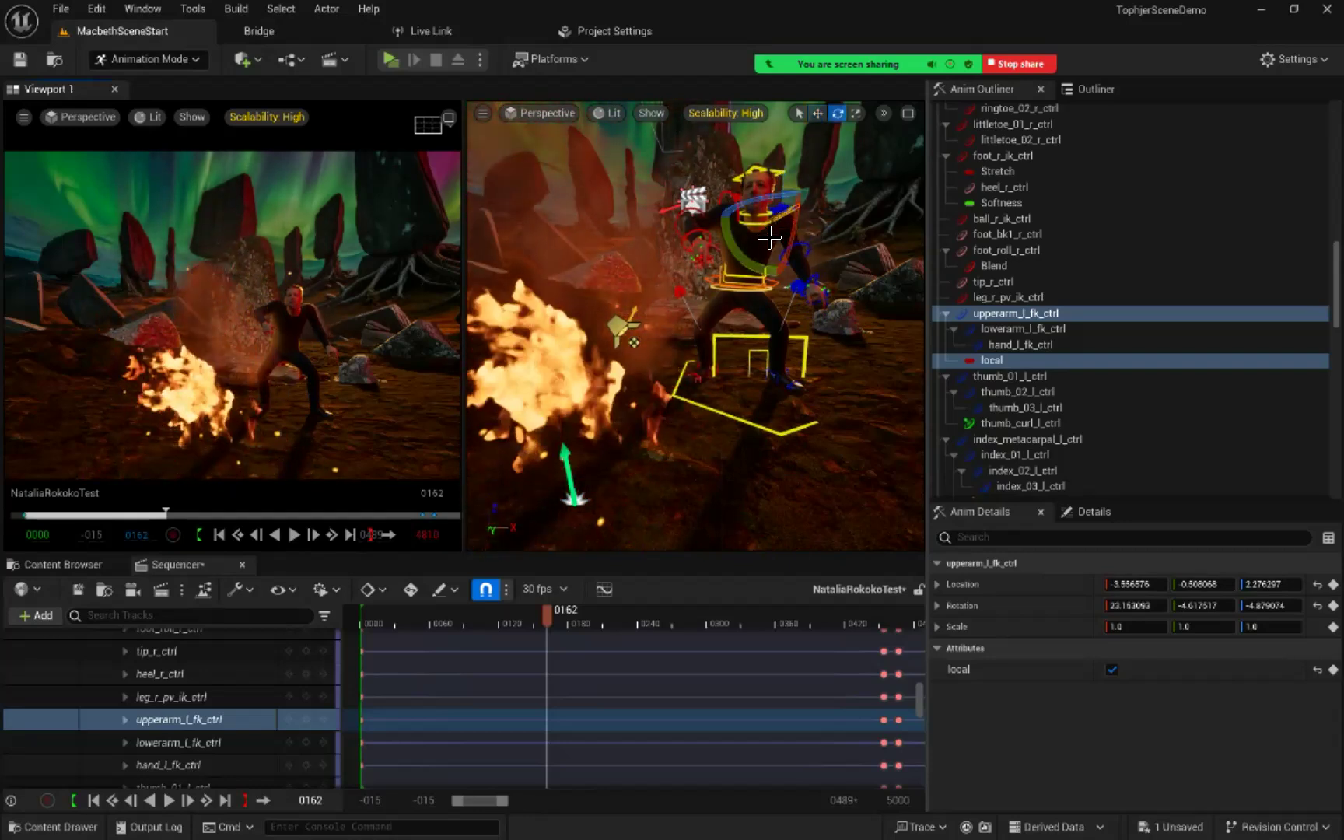
left_click_drag(769, 238, 847, 219)
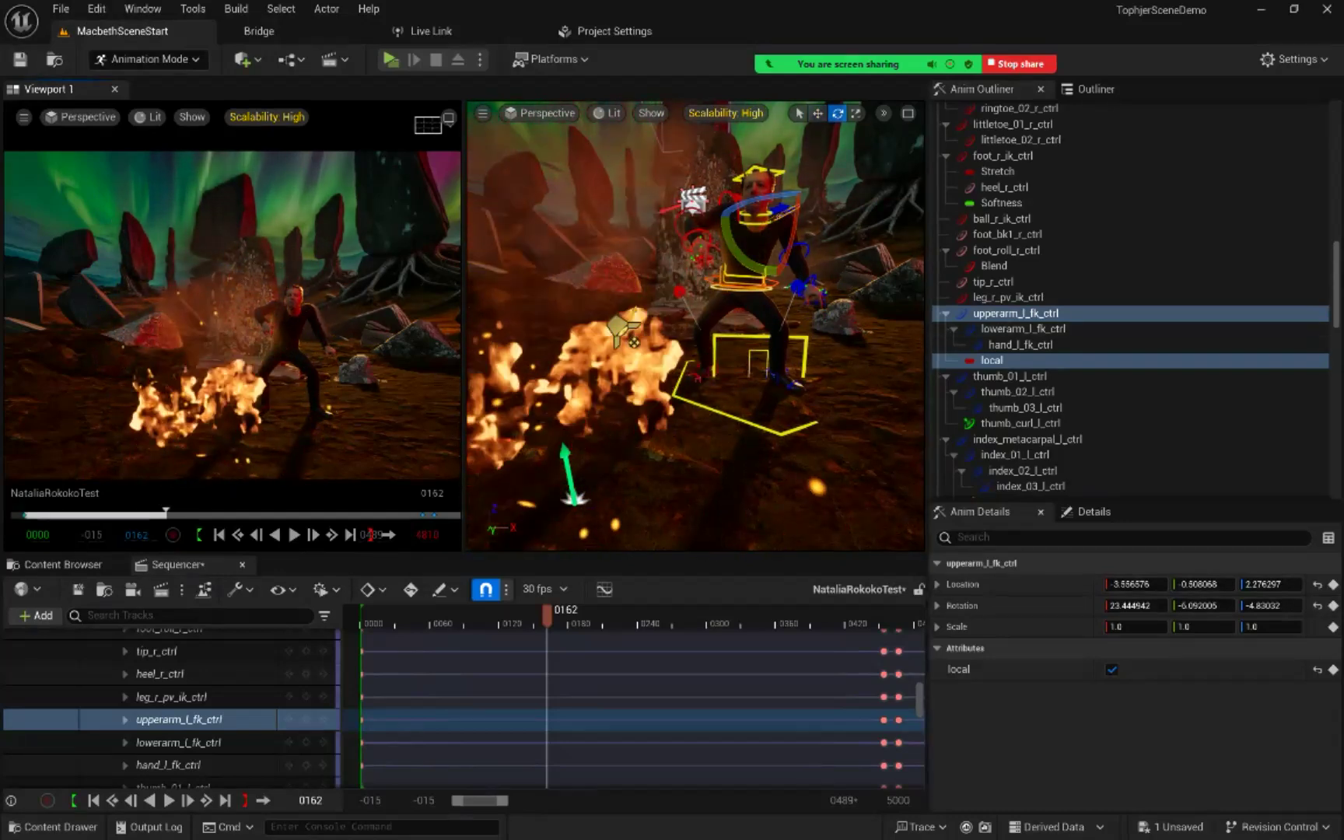
Step: Move to frame 161 and search the Sequencer tracks for "coll" to find the left collarbone control
left_click_drag(547, 616, 546, 616)
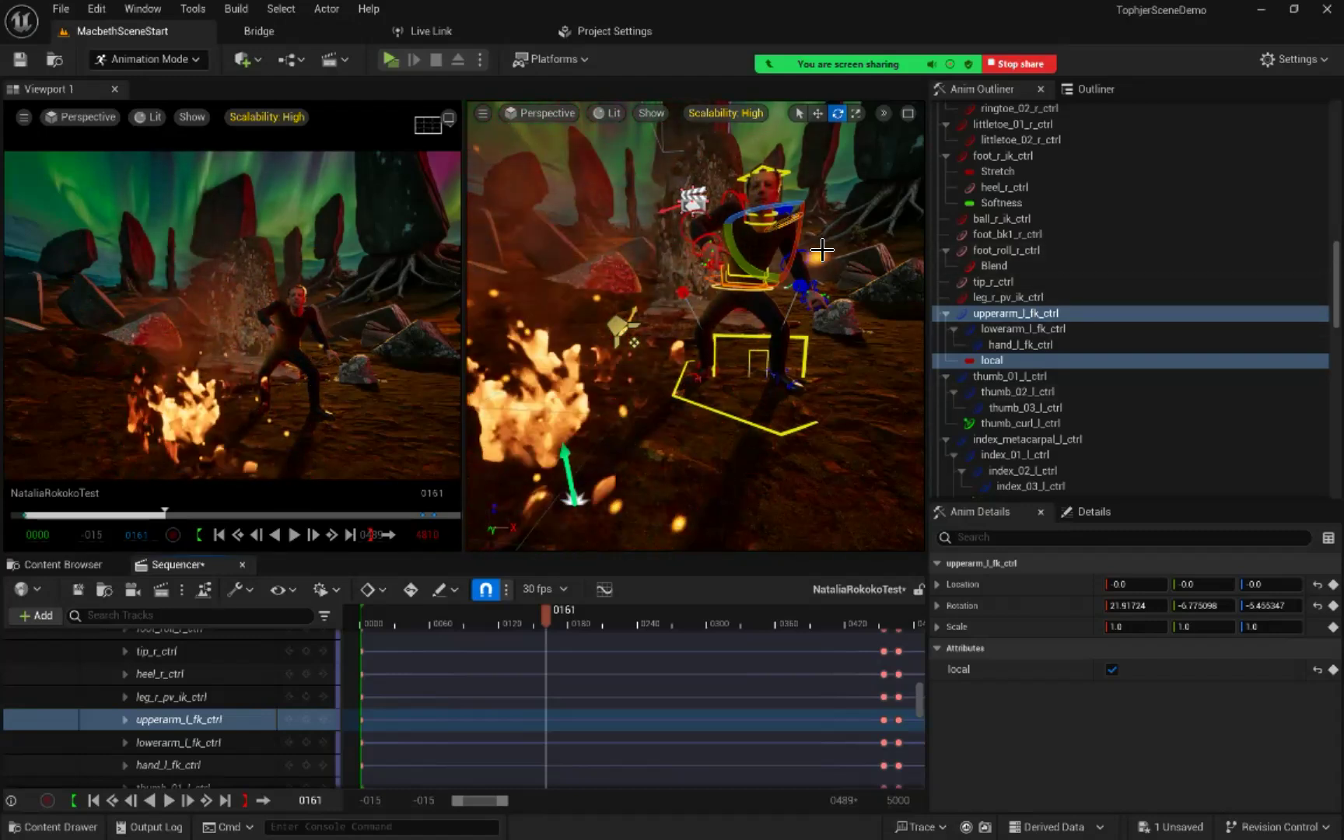
scroll(828, 237, "up", 5)
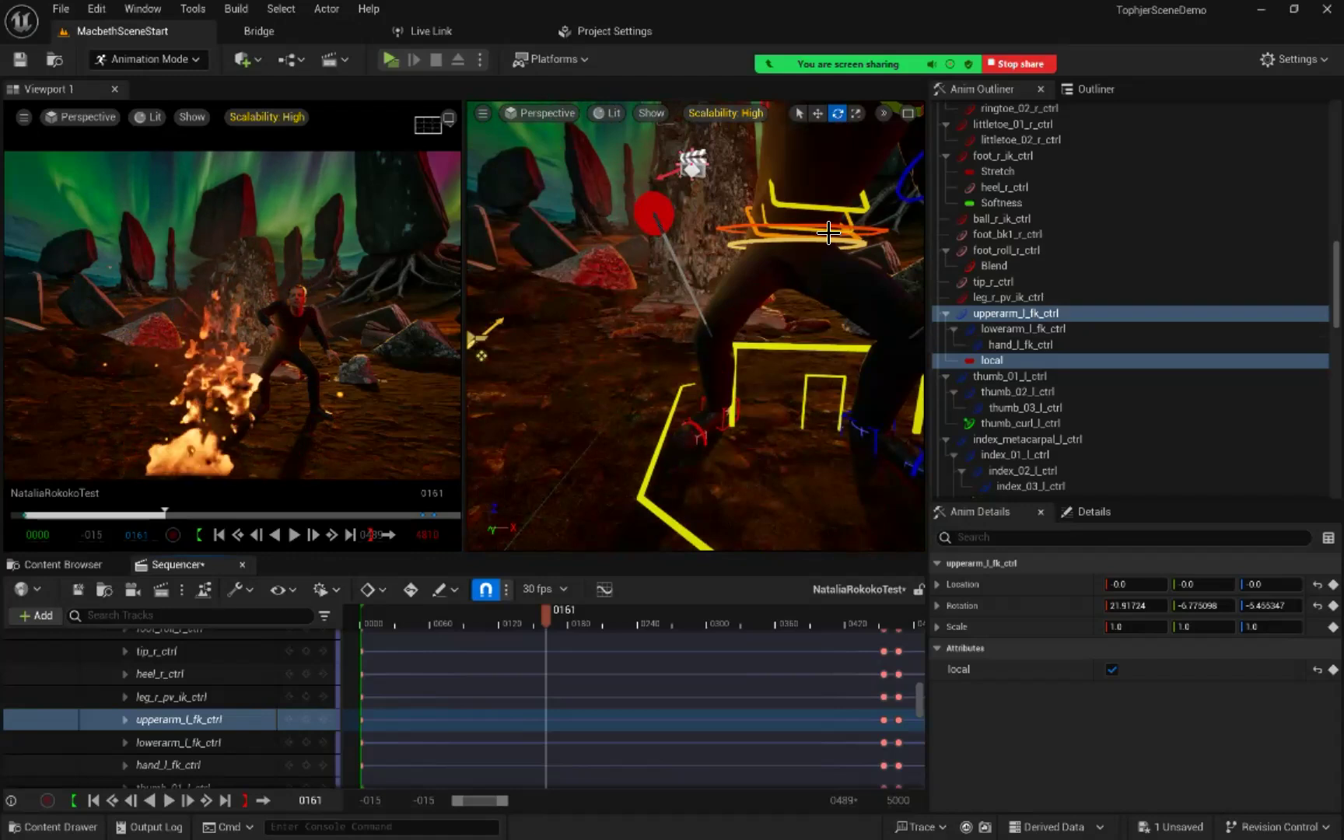
middle_click_drag(829, 237, 848, 199)
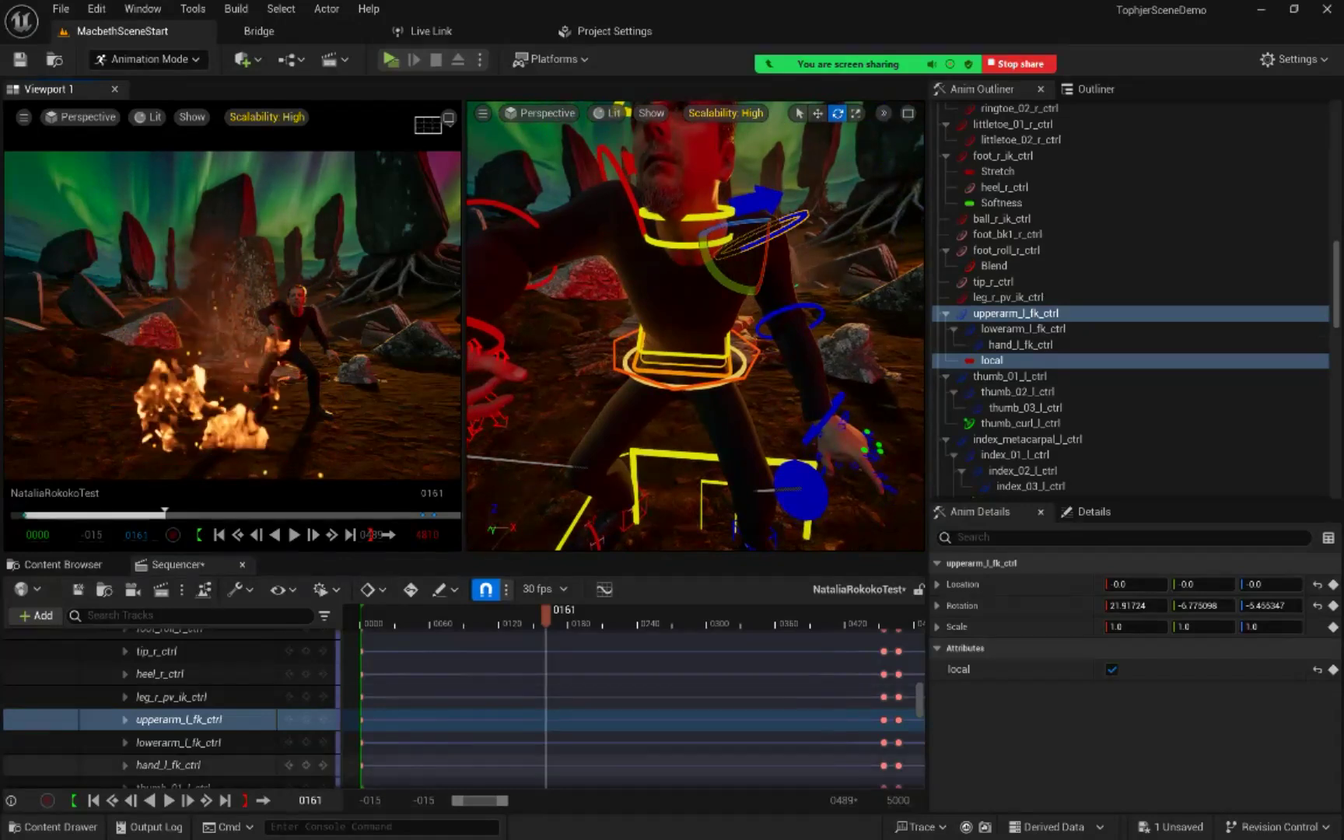
scroll(194, 746, "down", 3)
scroll(195, 739, "up", 1)
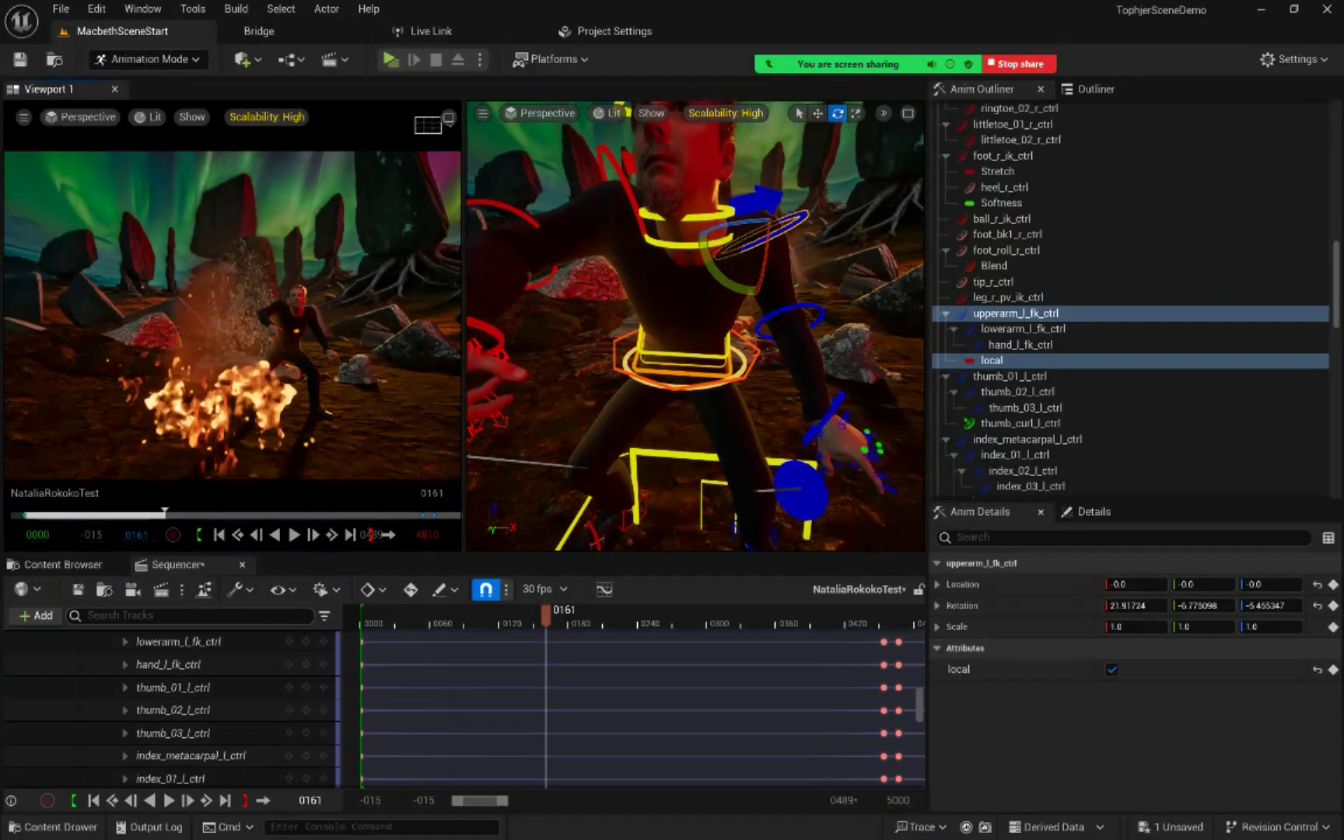
left_click(140, 615)
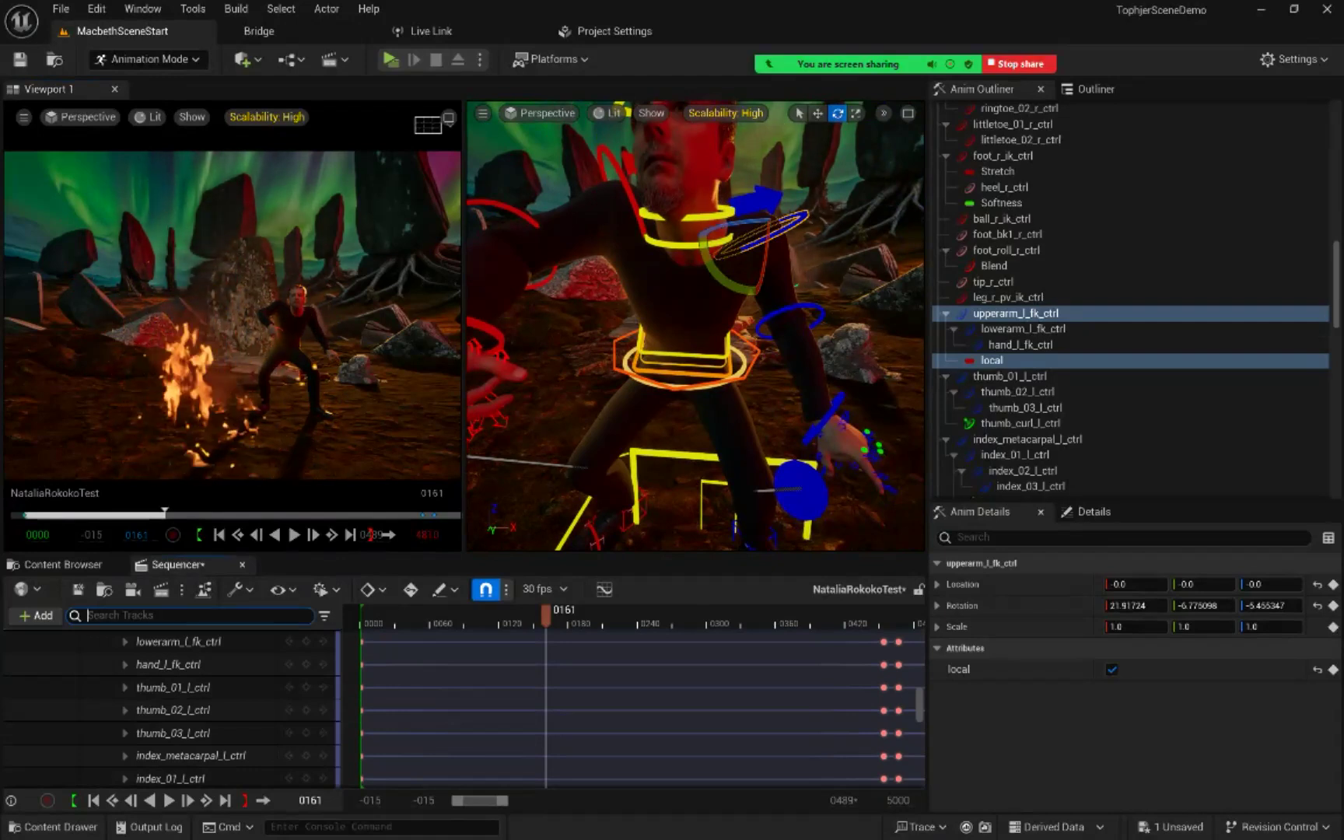
type("coll")
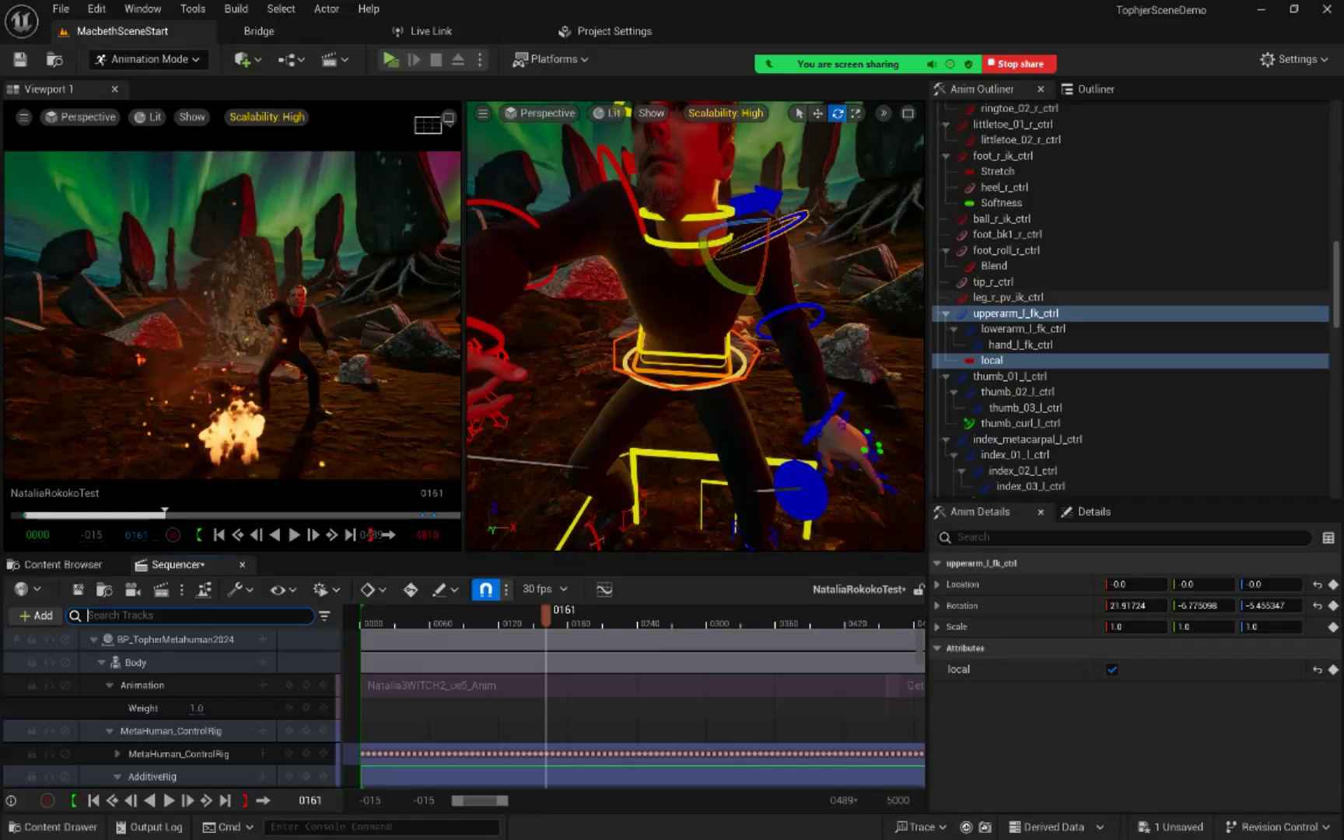
Step: Rotate clavicle_l_ctrl to about 0.88, 4.79, -8.69 at frame 161 and key it on AdditiveRig
scroll(194, 704, "down", 10)
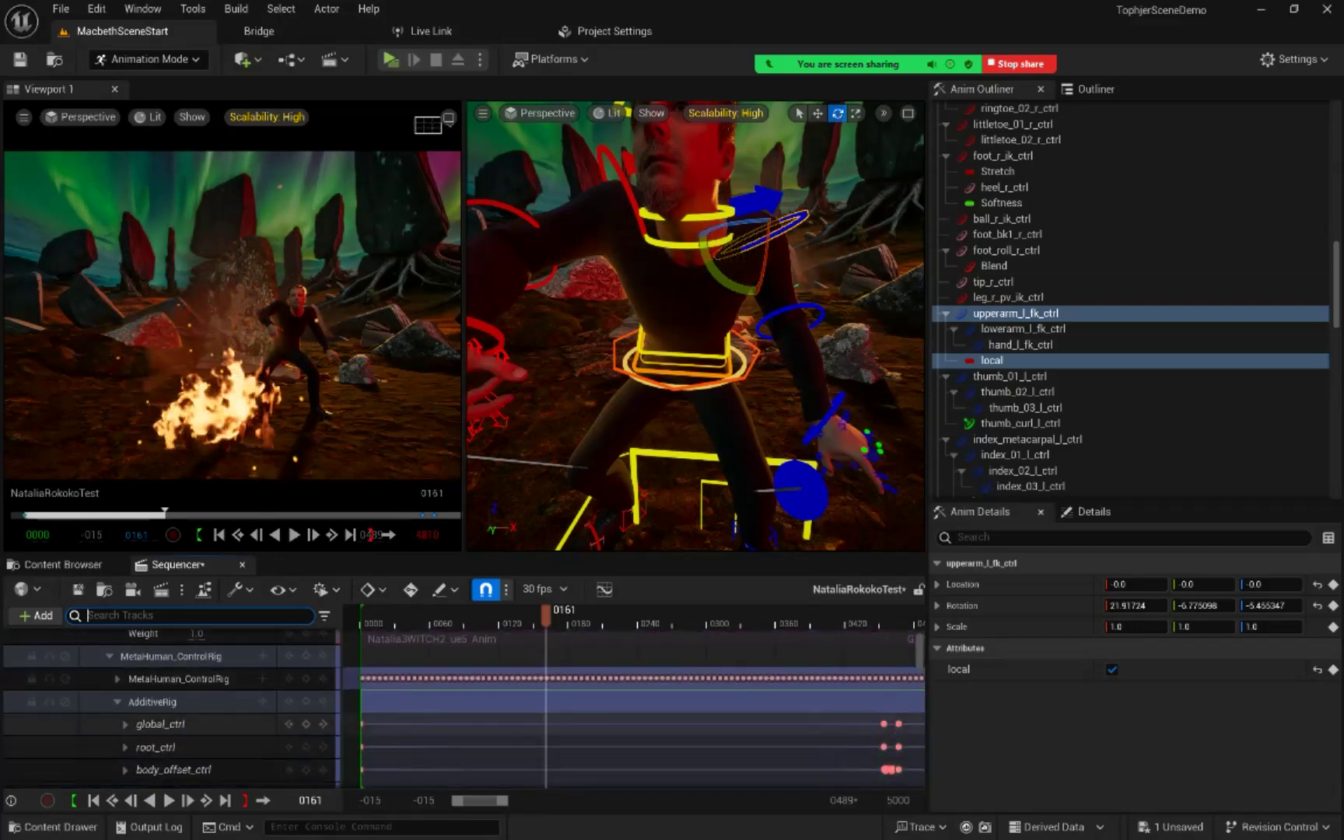
scroll(195, 704, "down", 10)
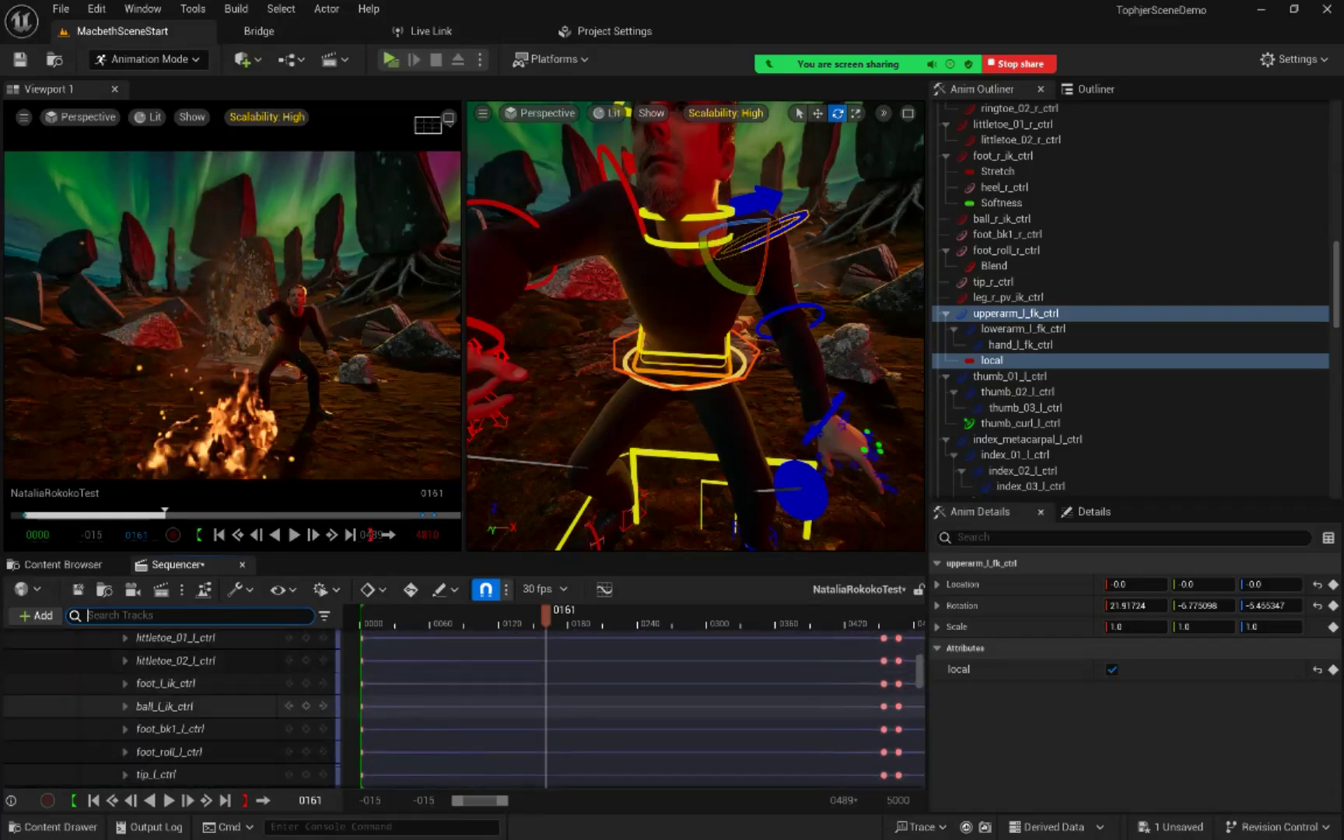
scroll(195, 712, "down", 5)
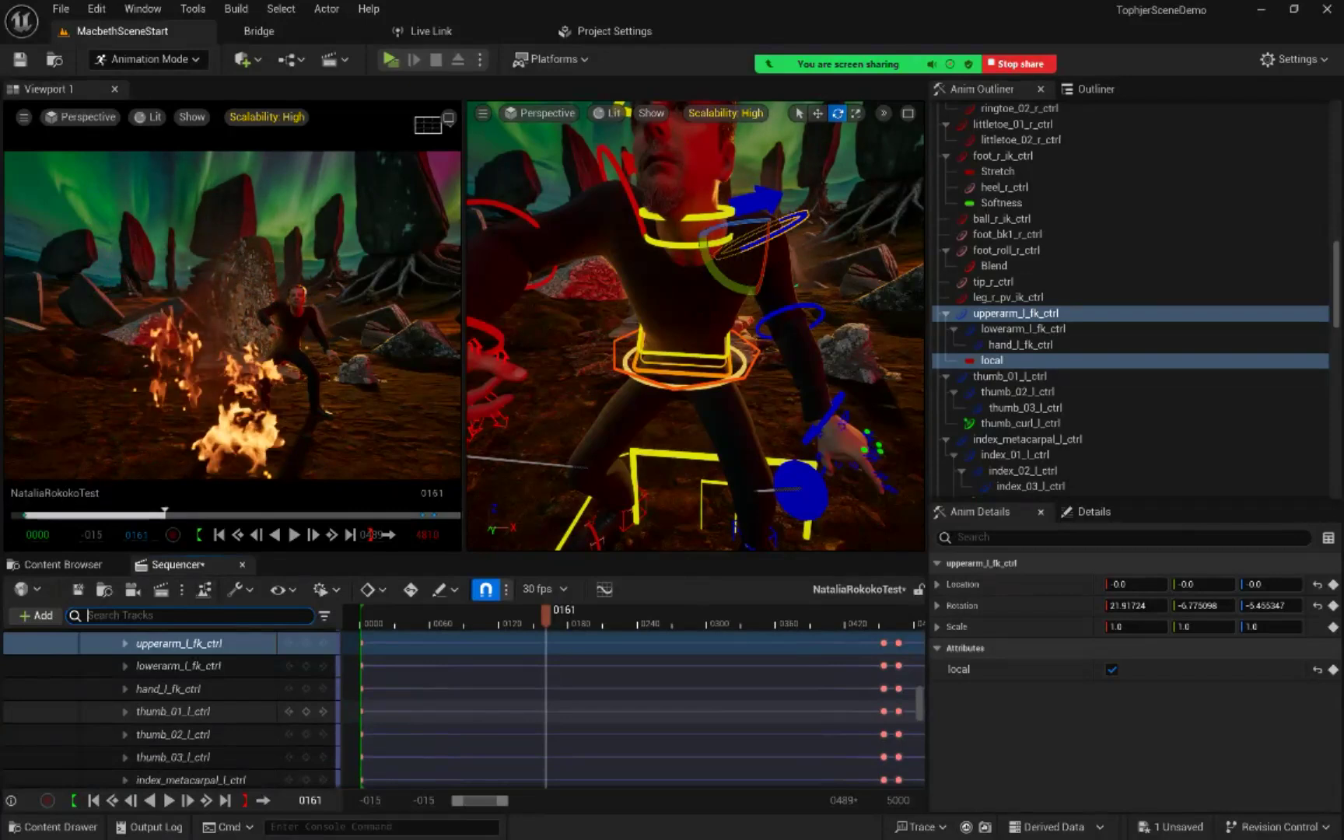
scroll(171, 708, "down", 6)
scroll(171, 704, "down", 10)
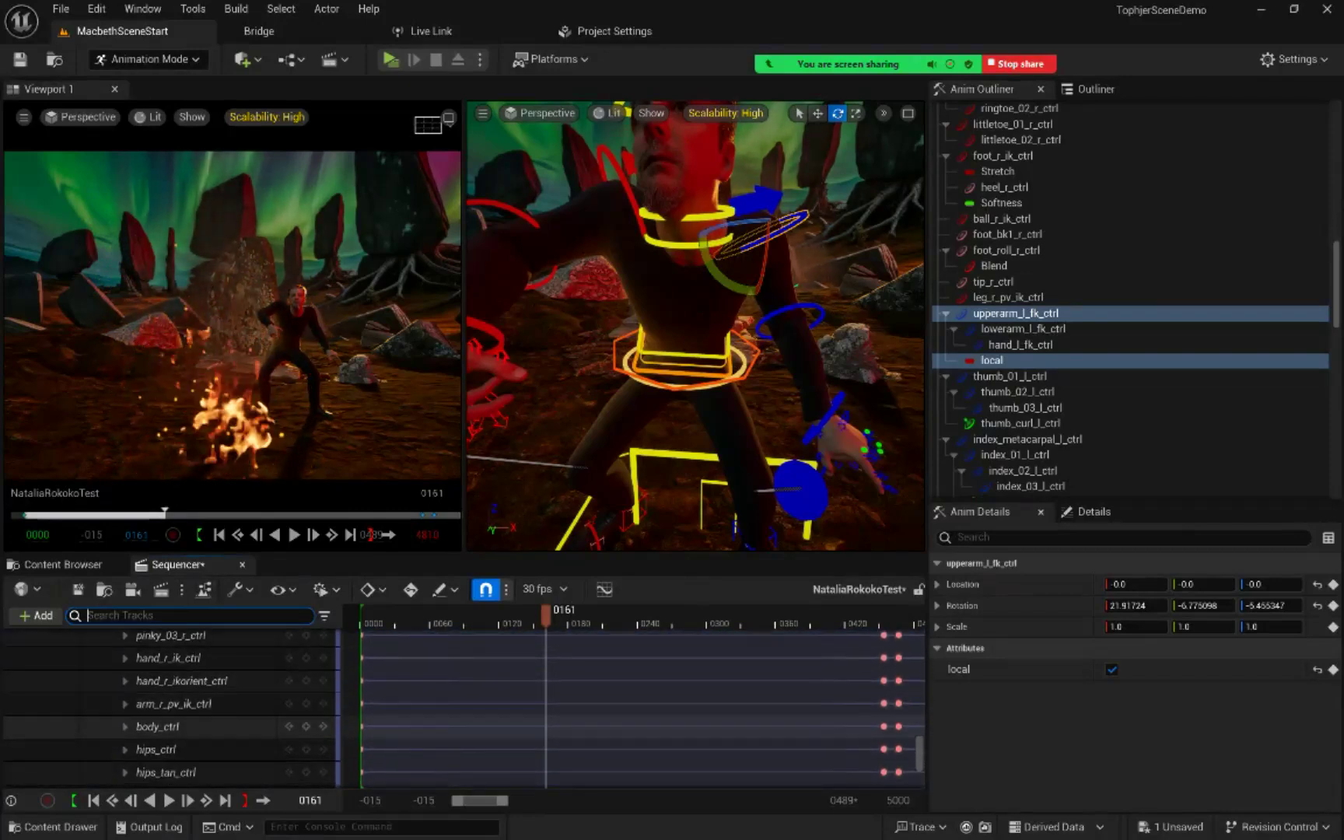
scroll(171, 708, "down", 4)
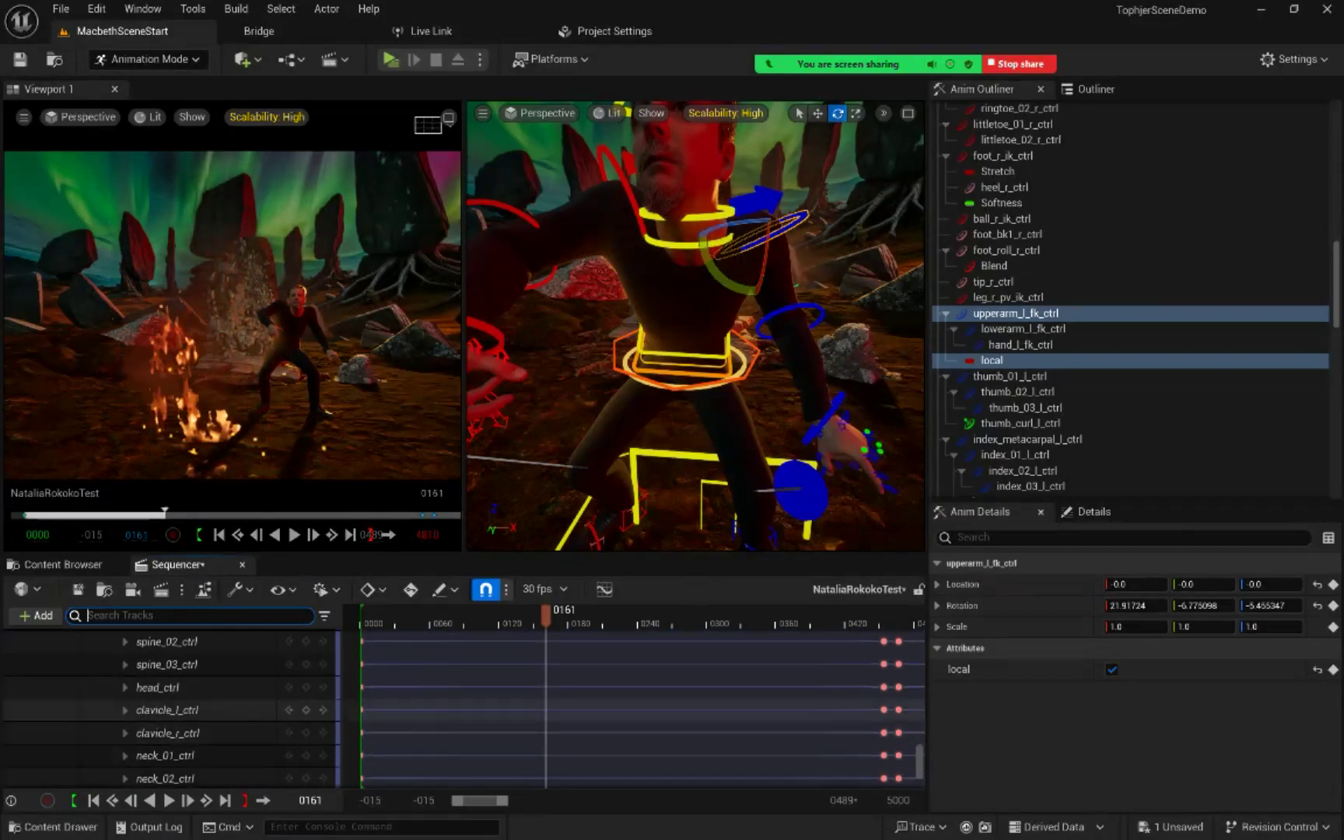
left_click(167, 710)
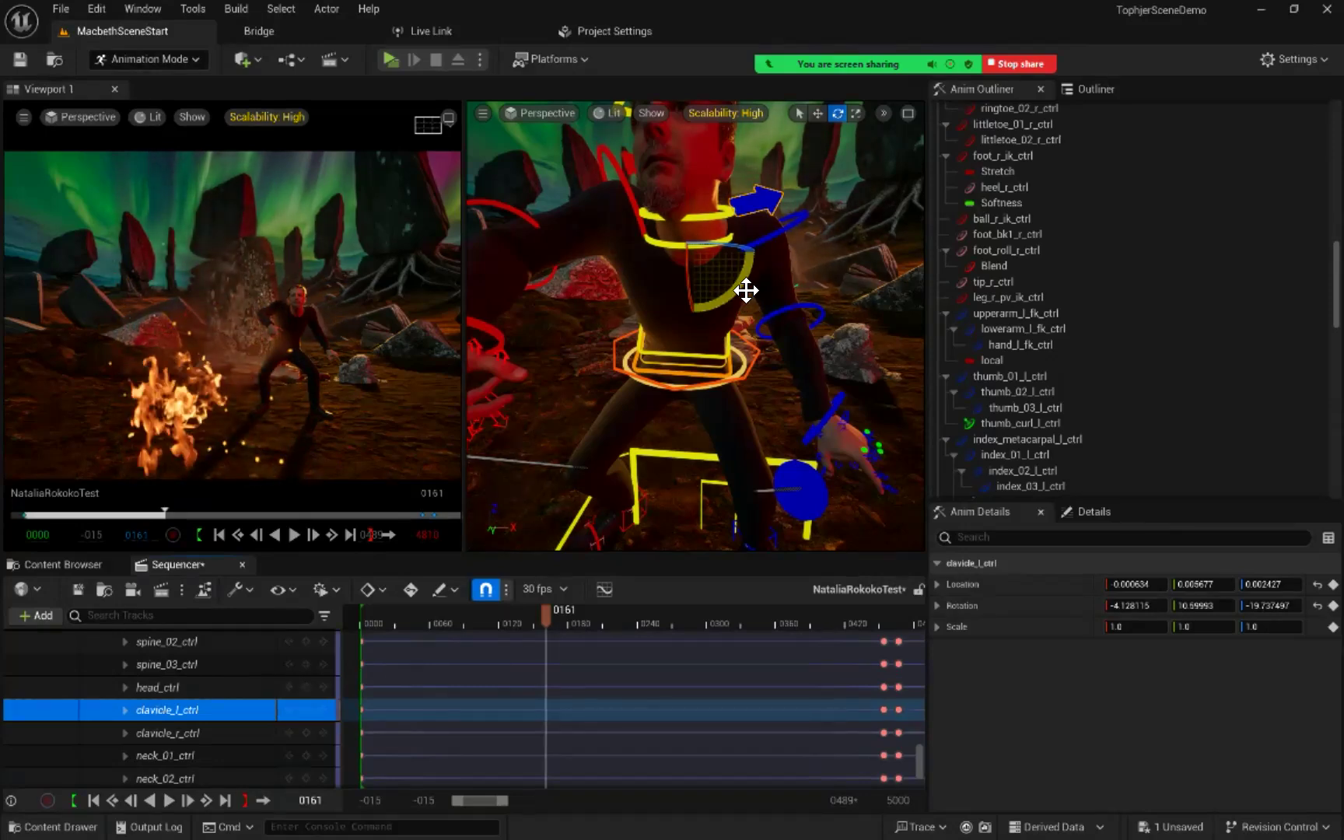
mouse_move(745, 290)
left_mouse_down()
mouse_move(749, 254)
mouse_move(744, 297)
left_mouse_up()
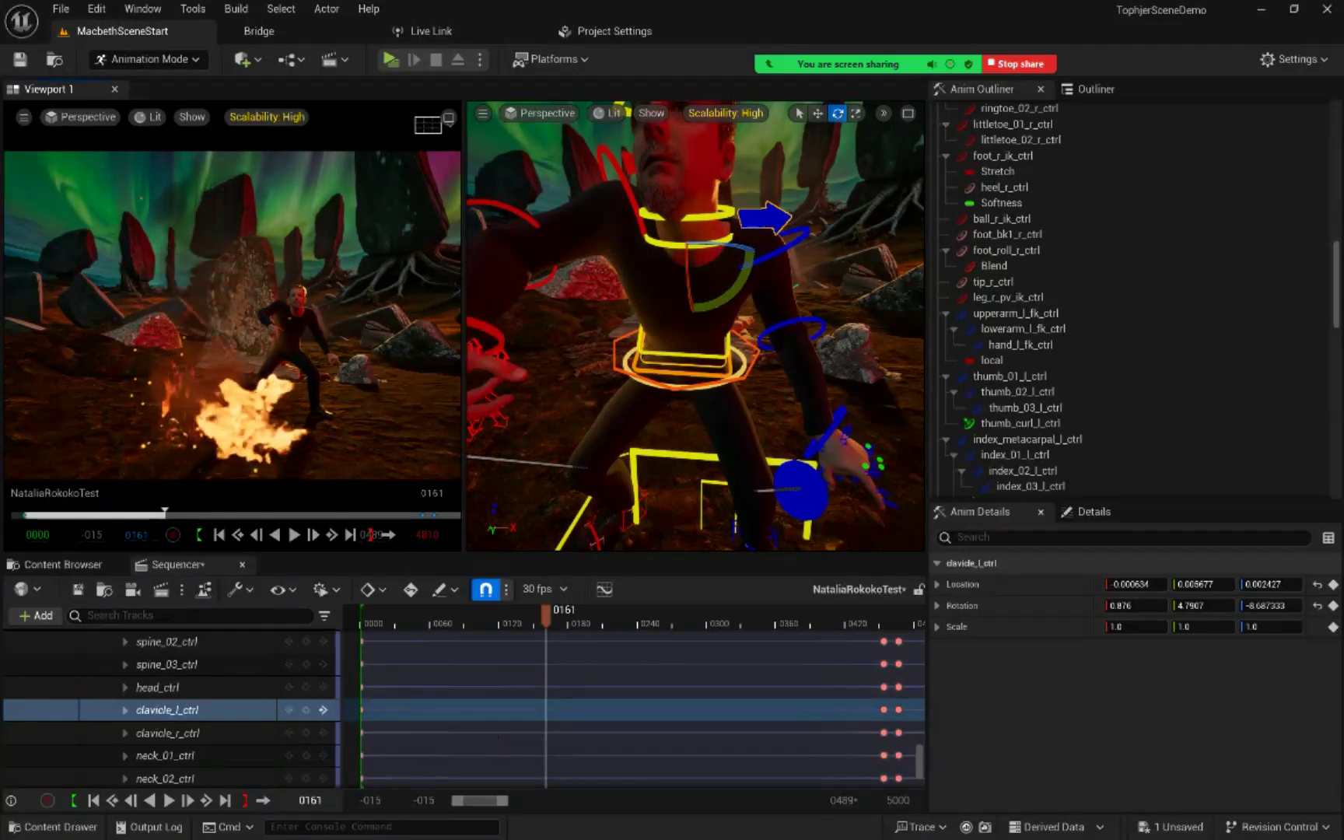
left_click(305, 710)
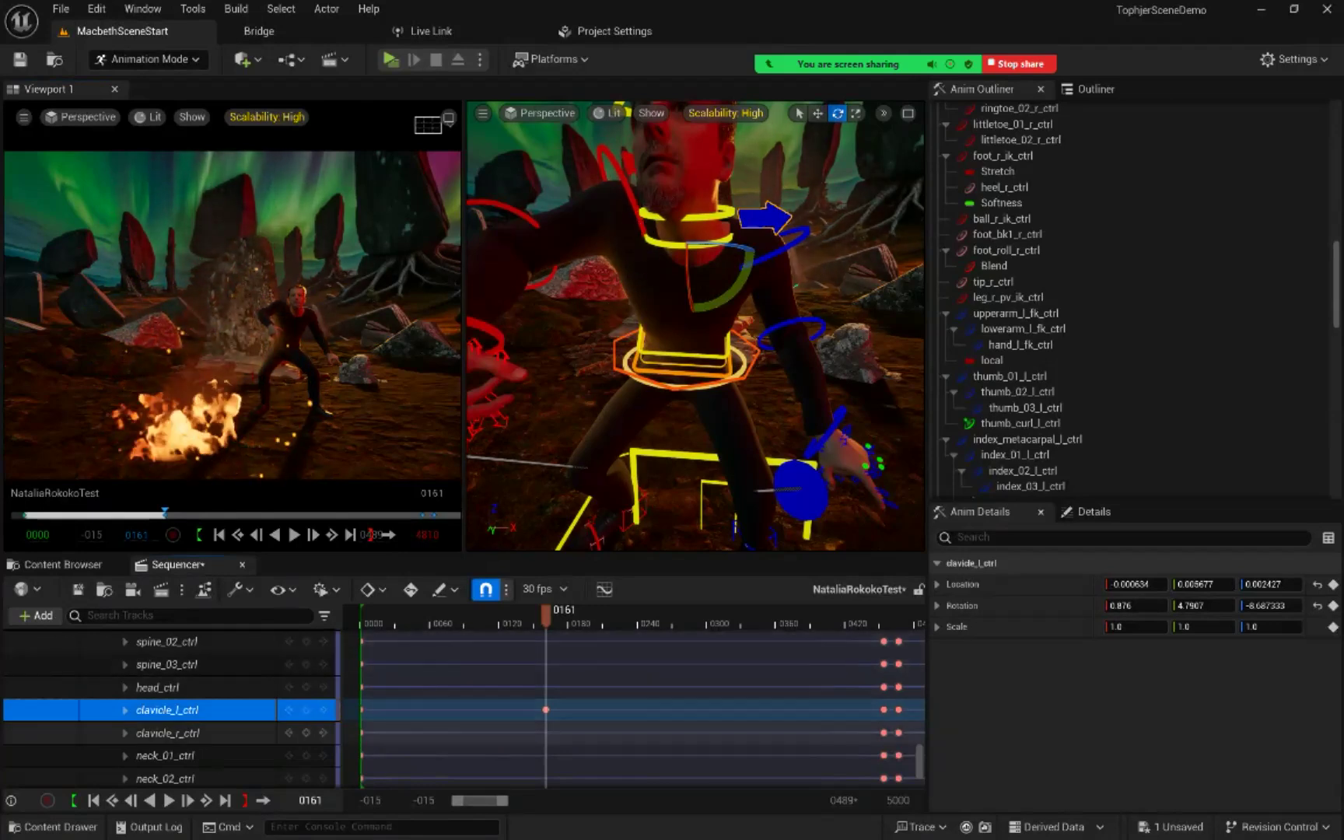
Step: Rotate clavicle_r_ctrl to about -20.30, 18.73, -16.23 at frame 161, key it on AdditiveRig, and review the motion around that frame
left_click(177, 734)
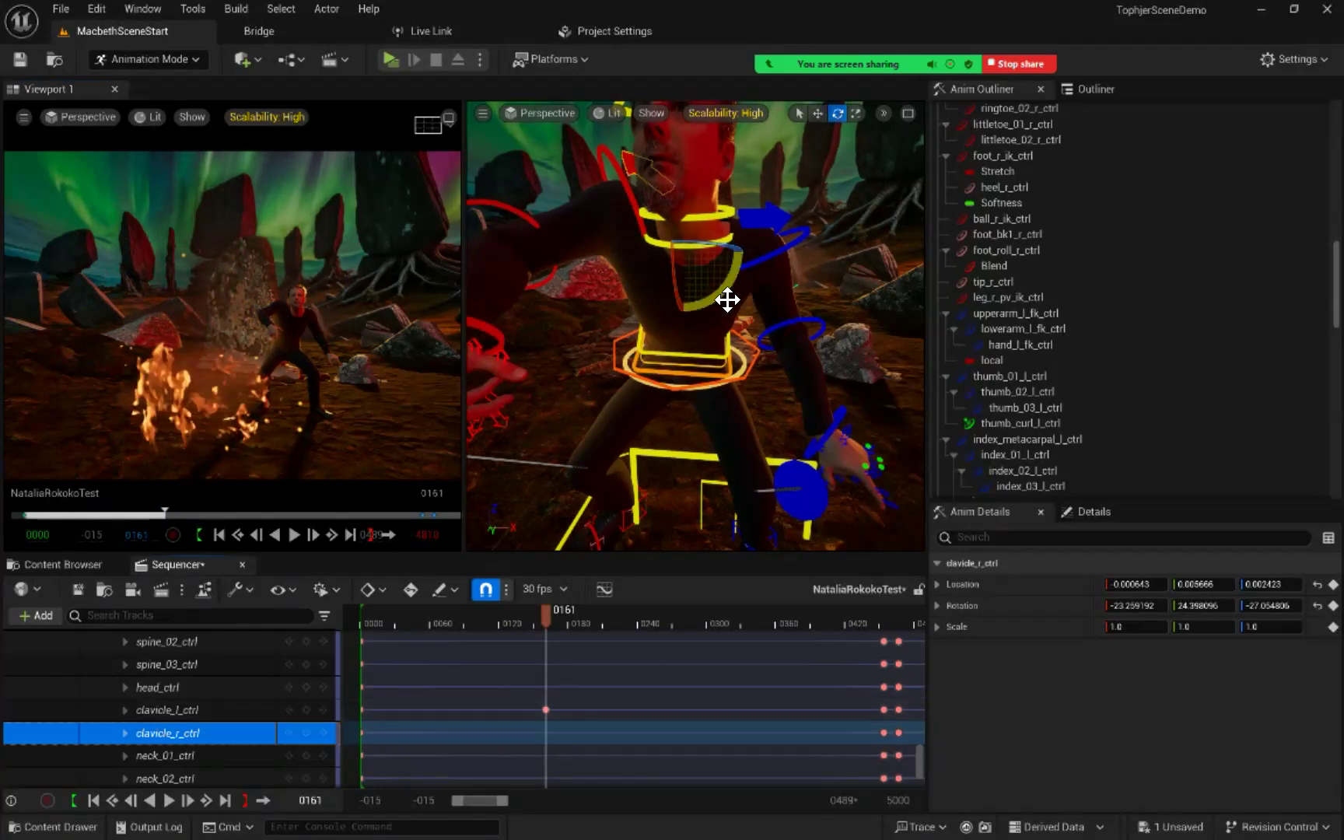
mouse_move(727, 300)
left_mouse_down()
mouse_move(728, 288)
mouse_move(727, 301)
left_mouse_up()
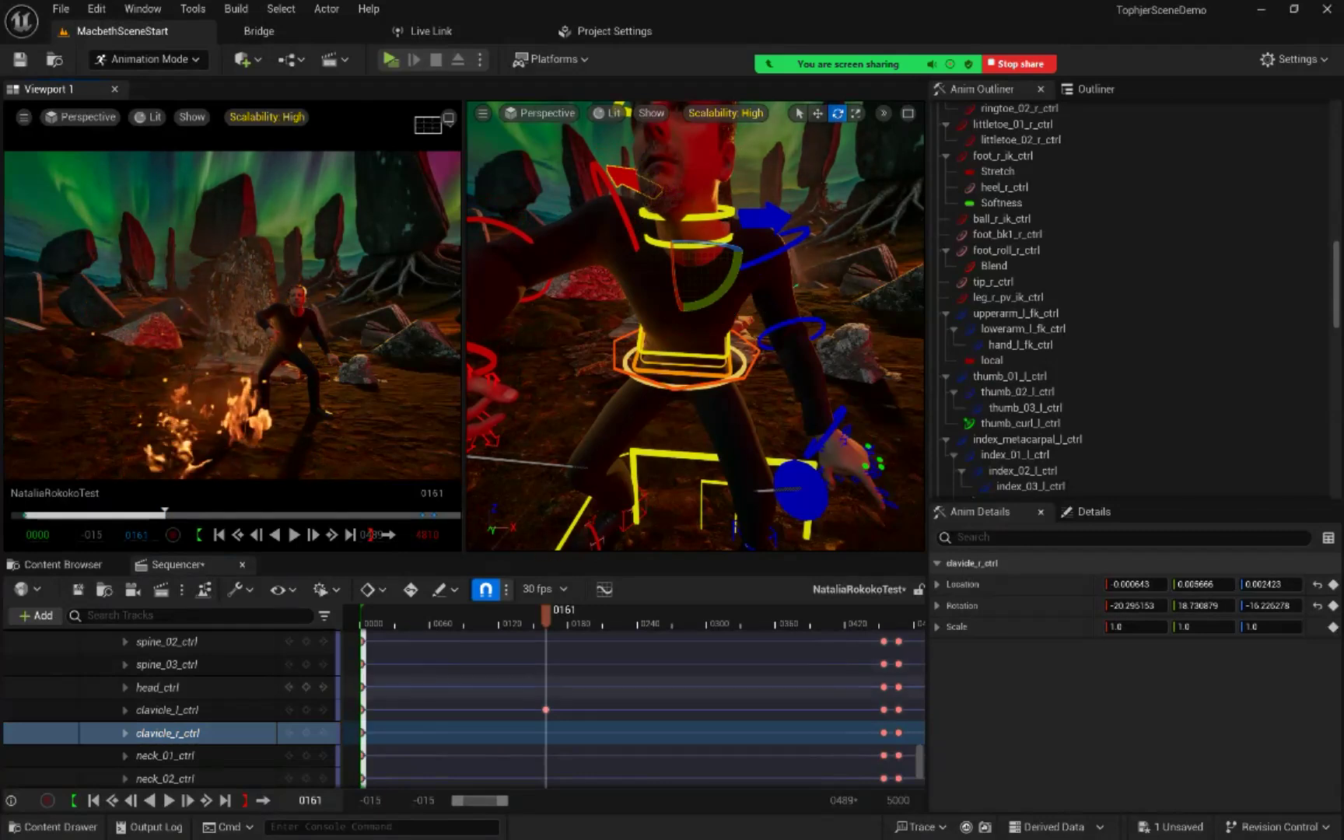
left_click(306, 733)
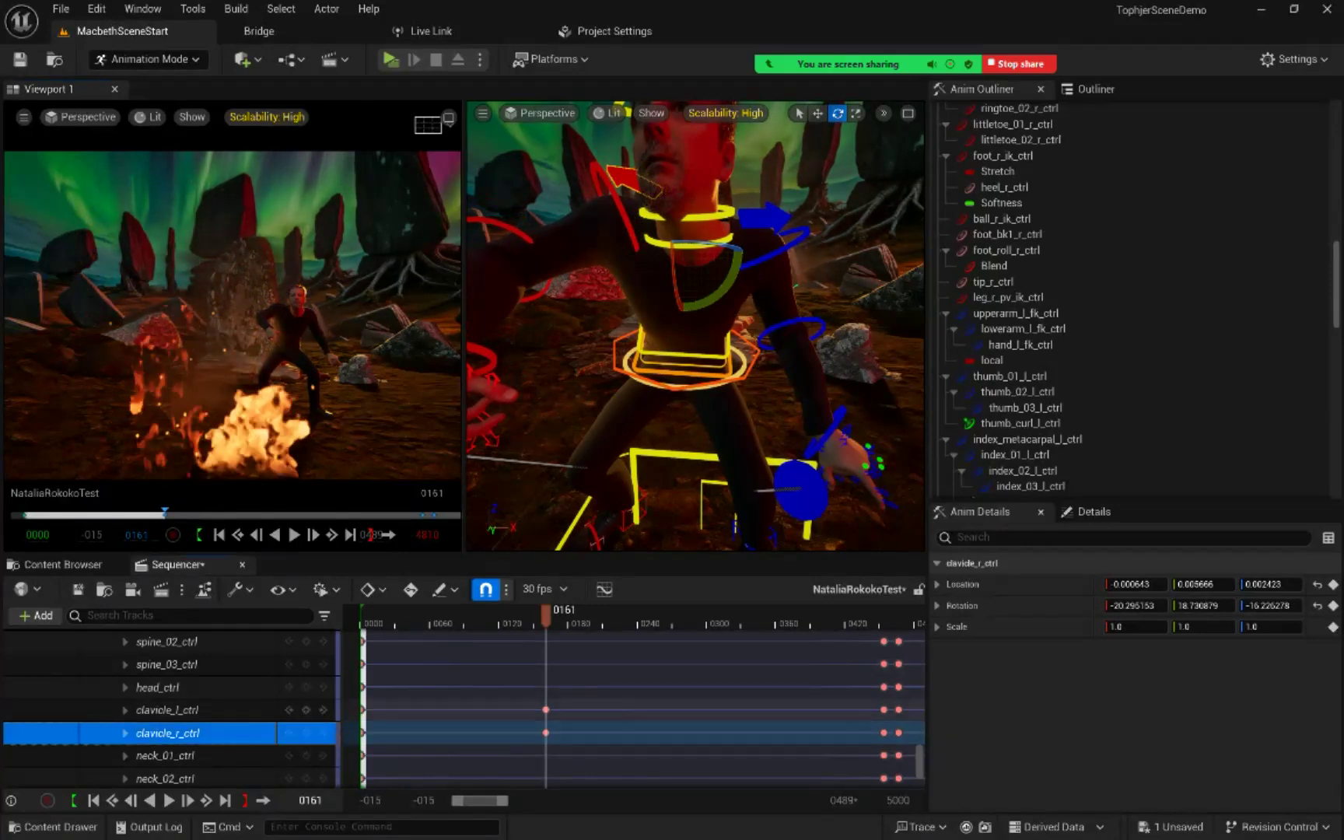
key("space")
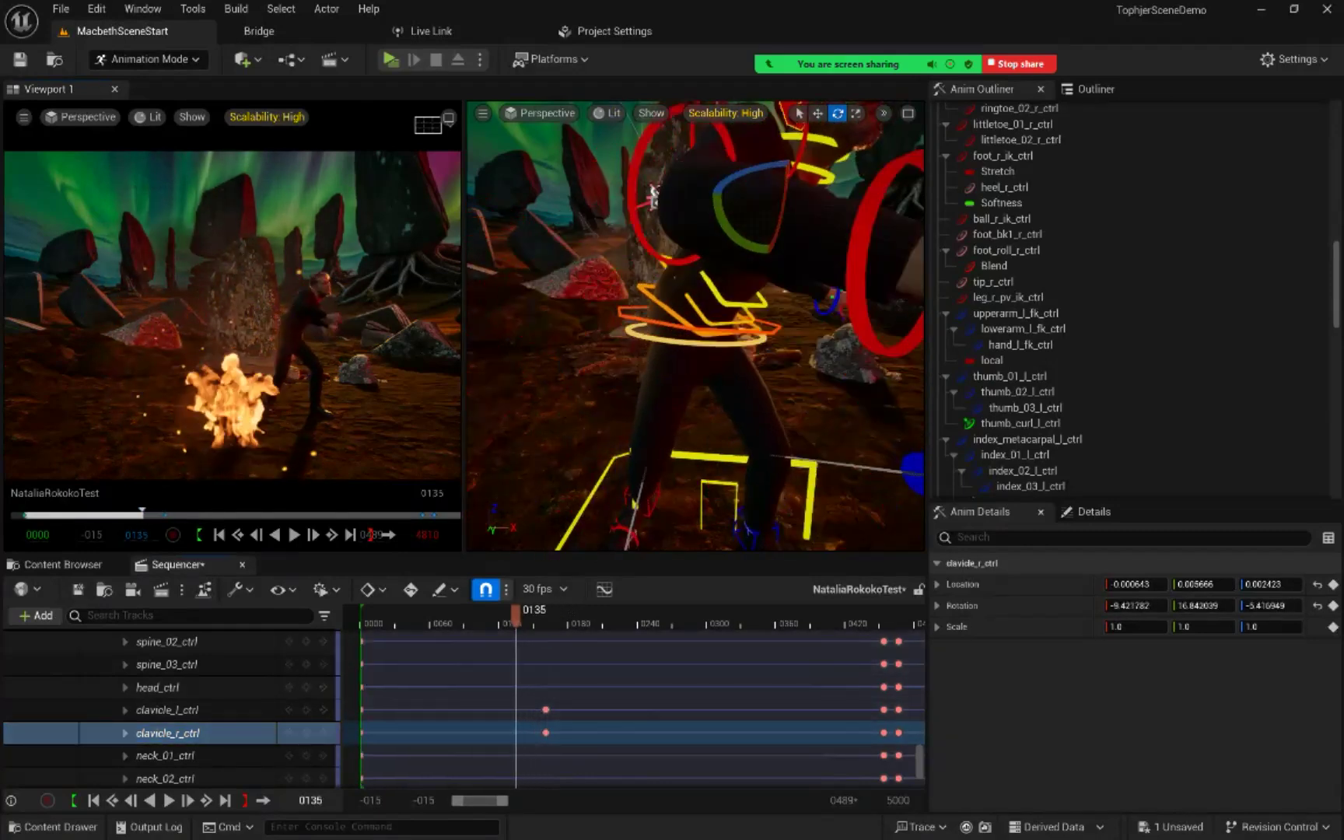
left_click_drag(564, 615, 519, 614)
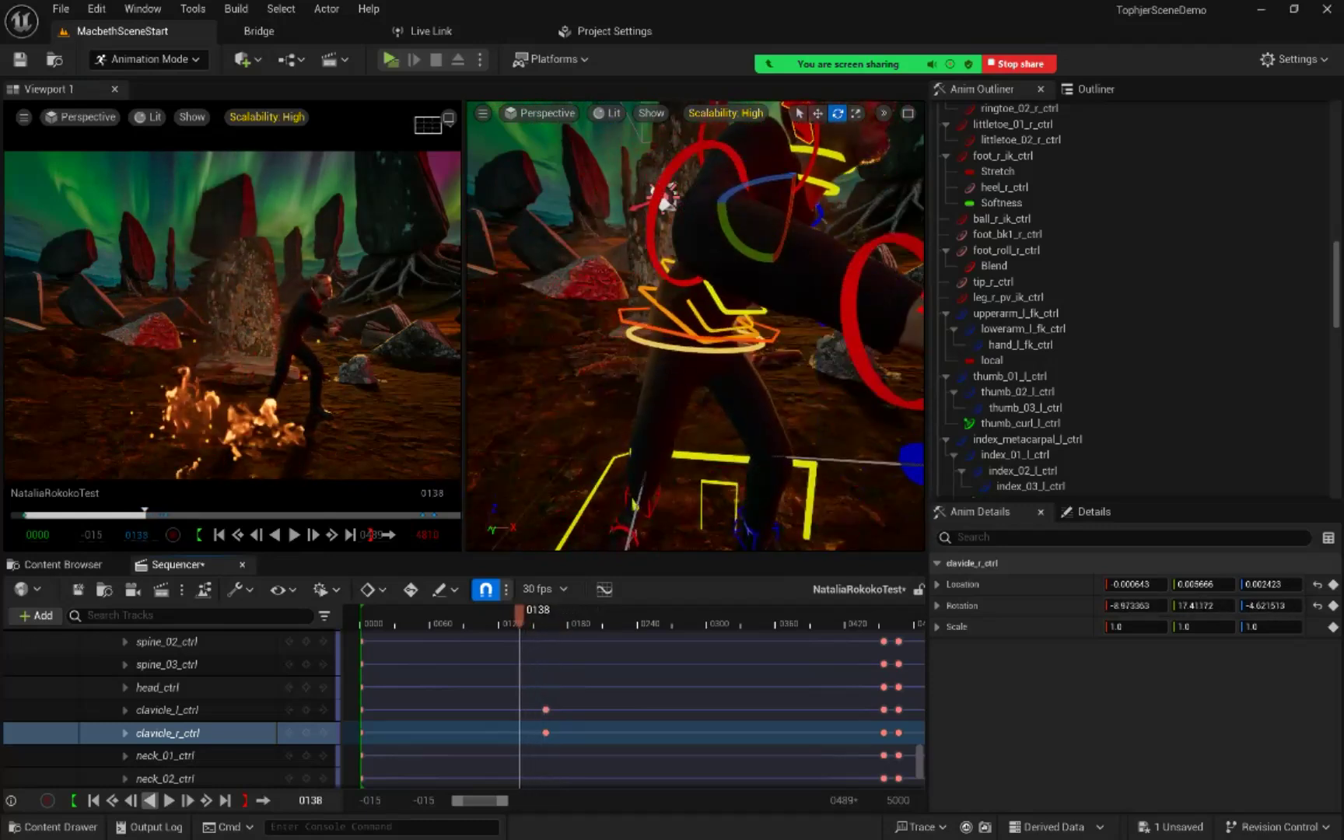
Step: Return to the frame 161 key, refine clavicle_r_ctrl's rotation to about -19.16, 16.30, -10.34, rekey it, and check the pose at frame 164
left_click(206, 800)
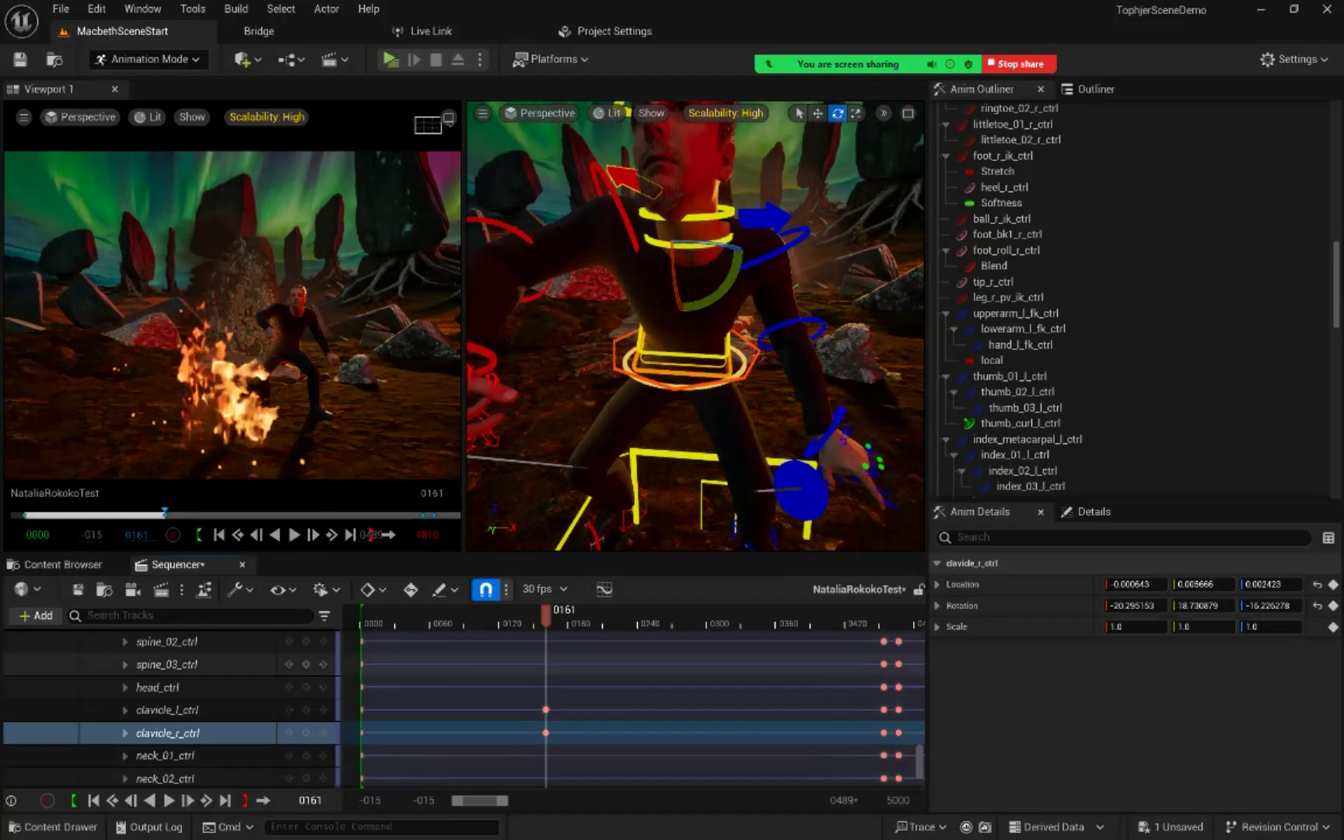
left_click_drag(714, 300, 741, 247)
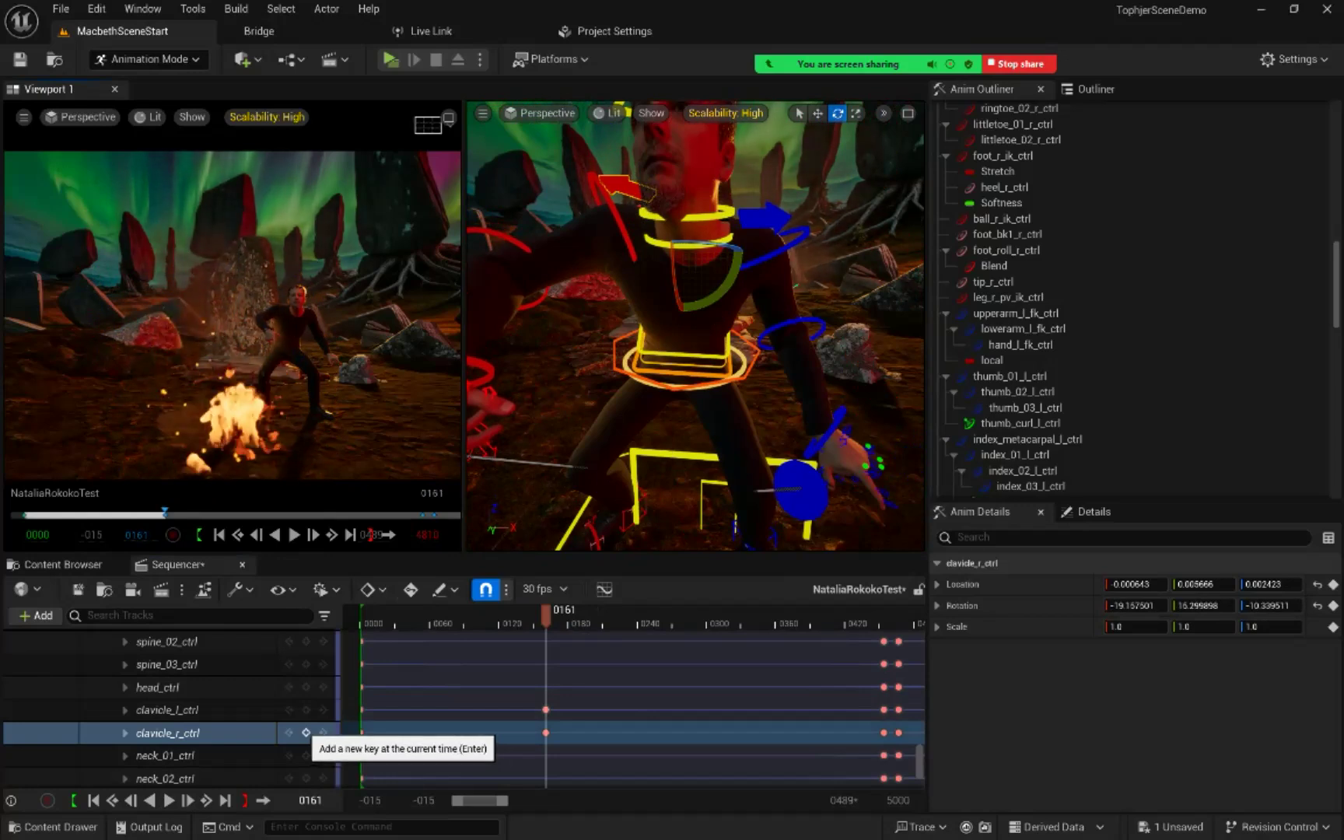
left_click(306, 733)
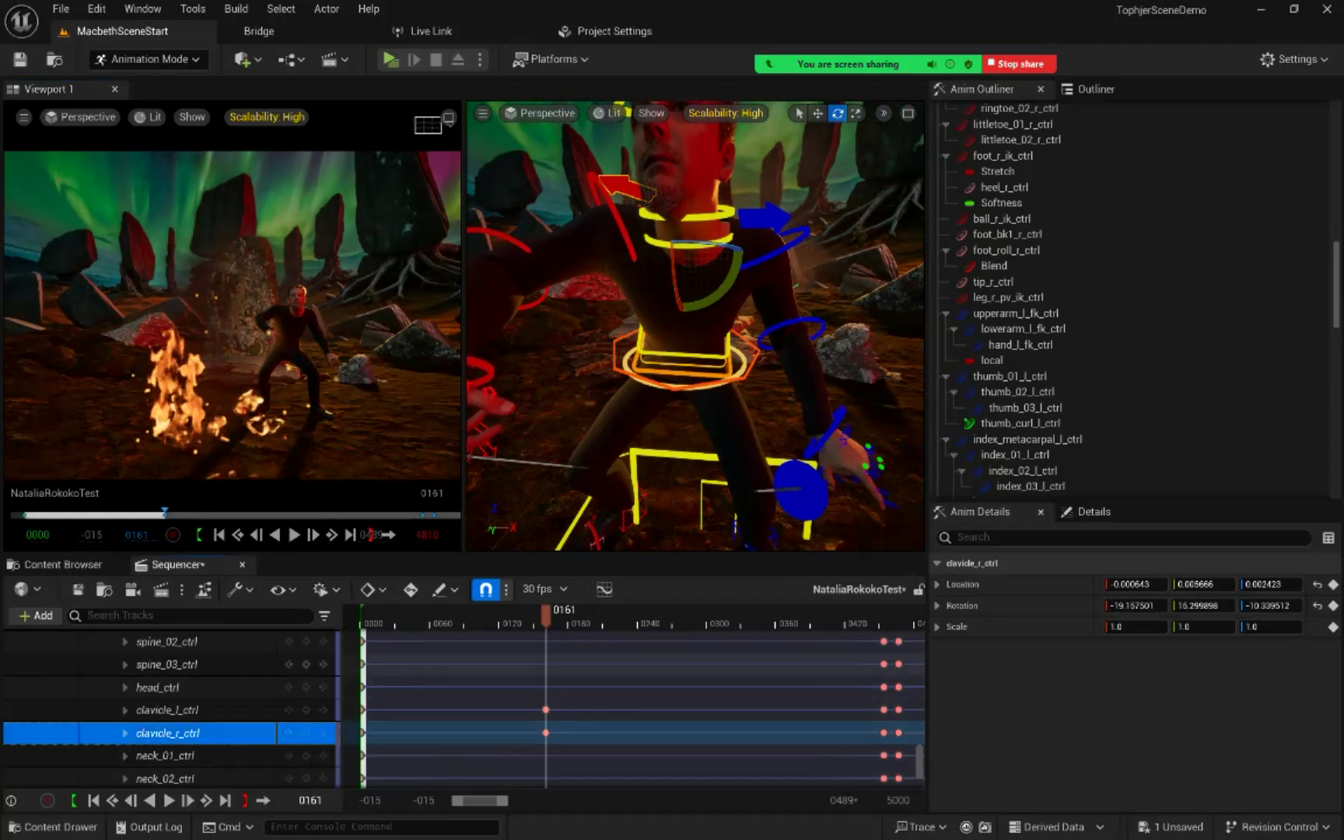
mouse_move(546, 616)
left_mouse_down()
mouse_move(517, 615)
mouse_move(582, 615)
mouse_move(532, 616)
mouse_move(549, 615)
left_mouse_up()
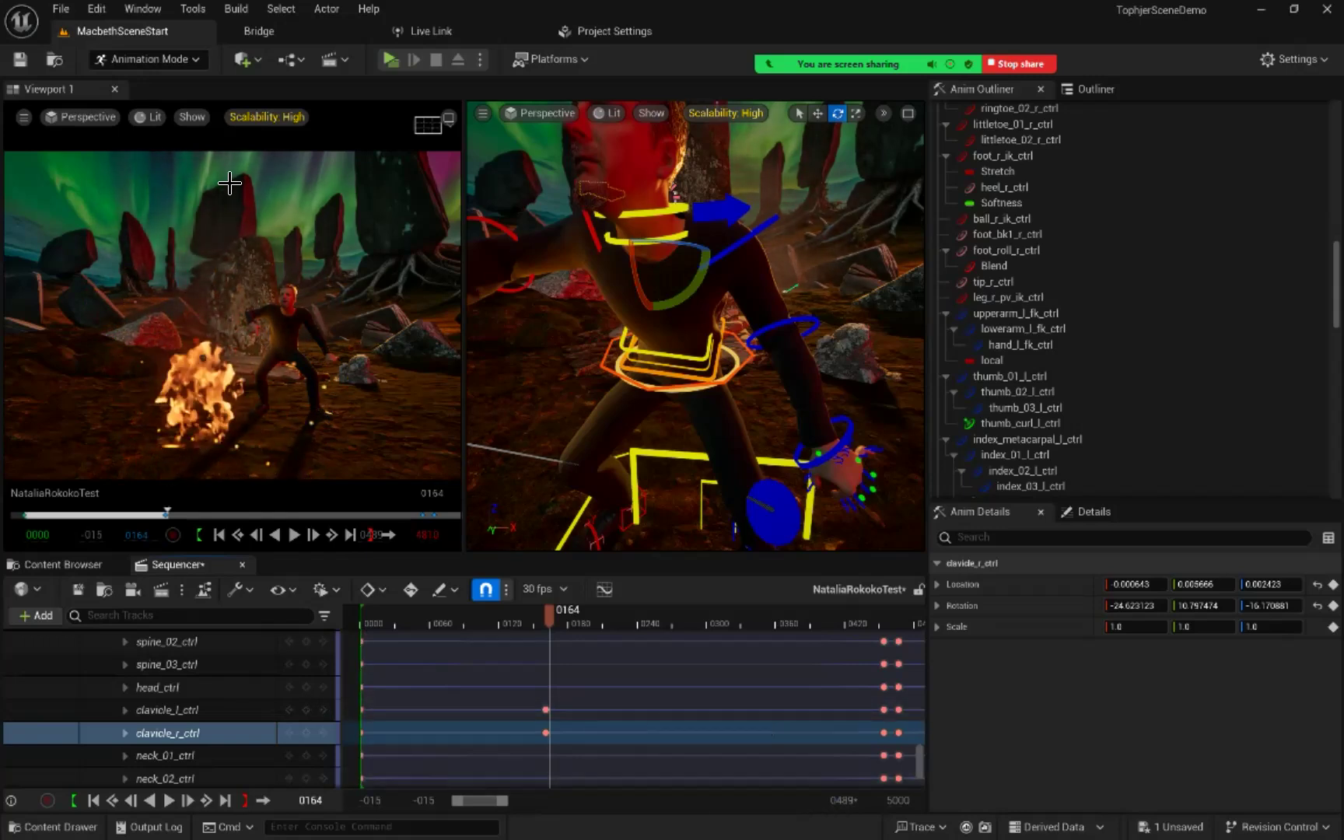
Step: Save all changed files, then show the Content Browser and minimize the editor
left_click(59, 9)
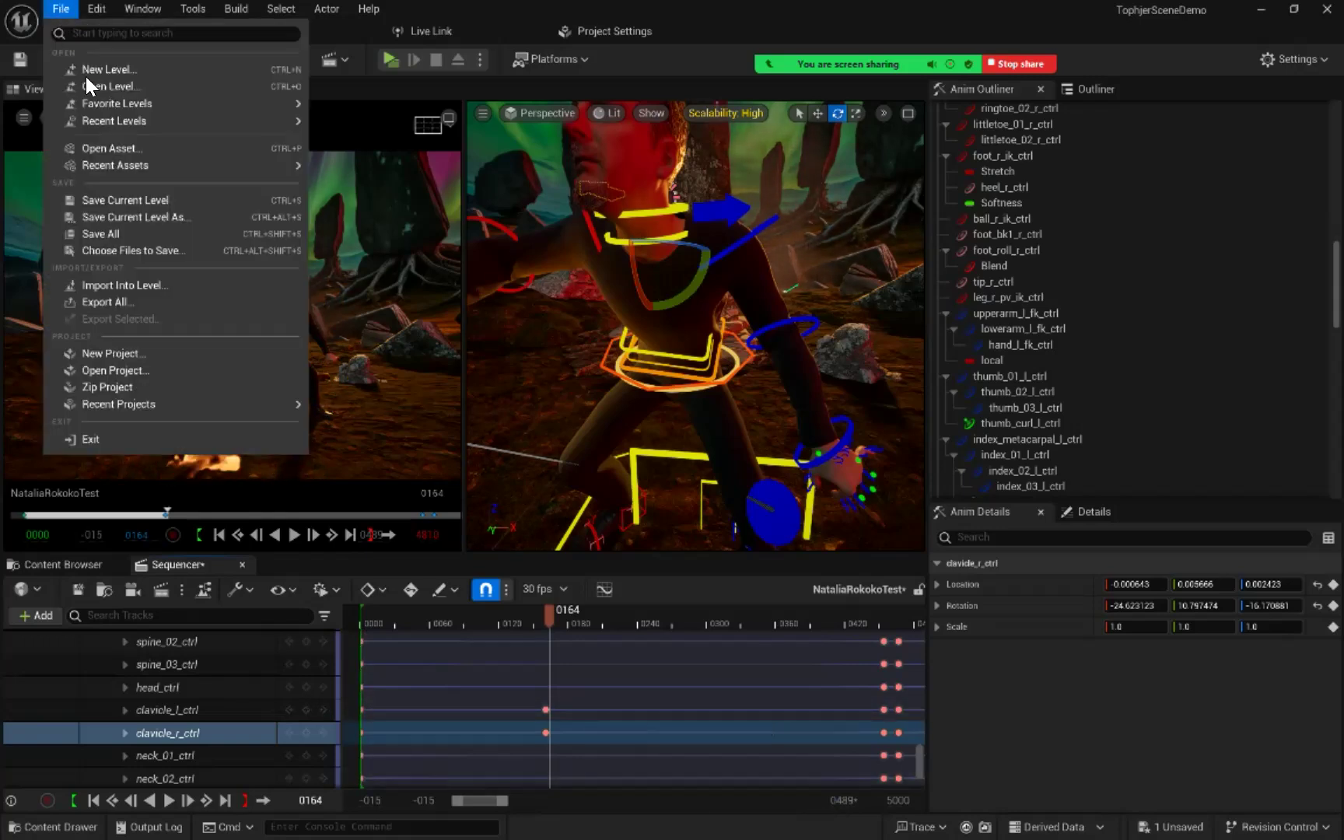
left_click(109, 233)
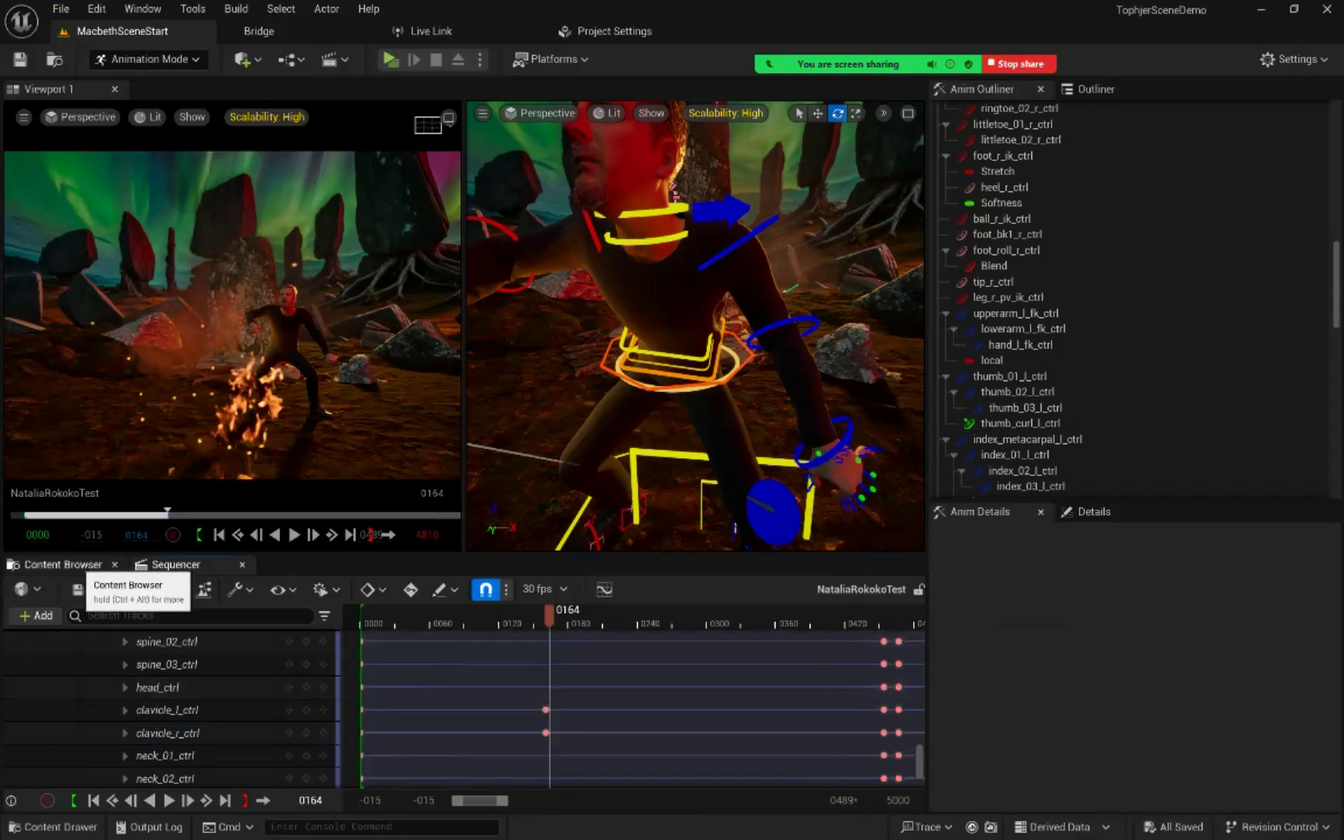
left_click(85, 564)
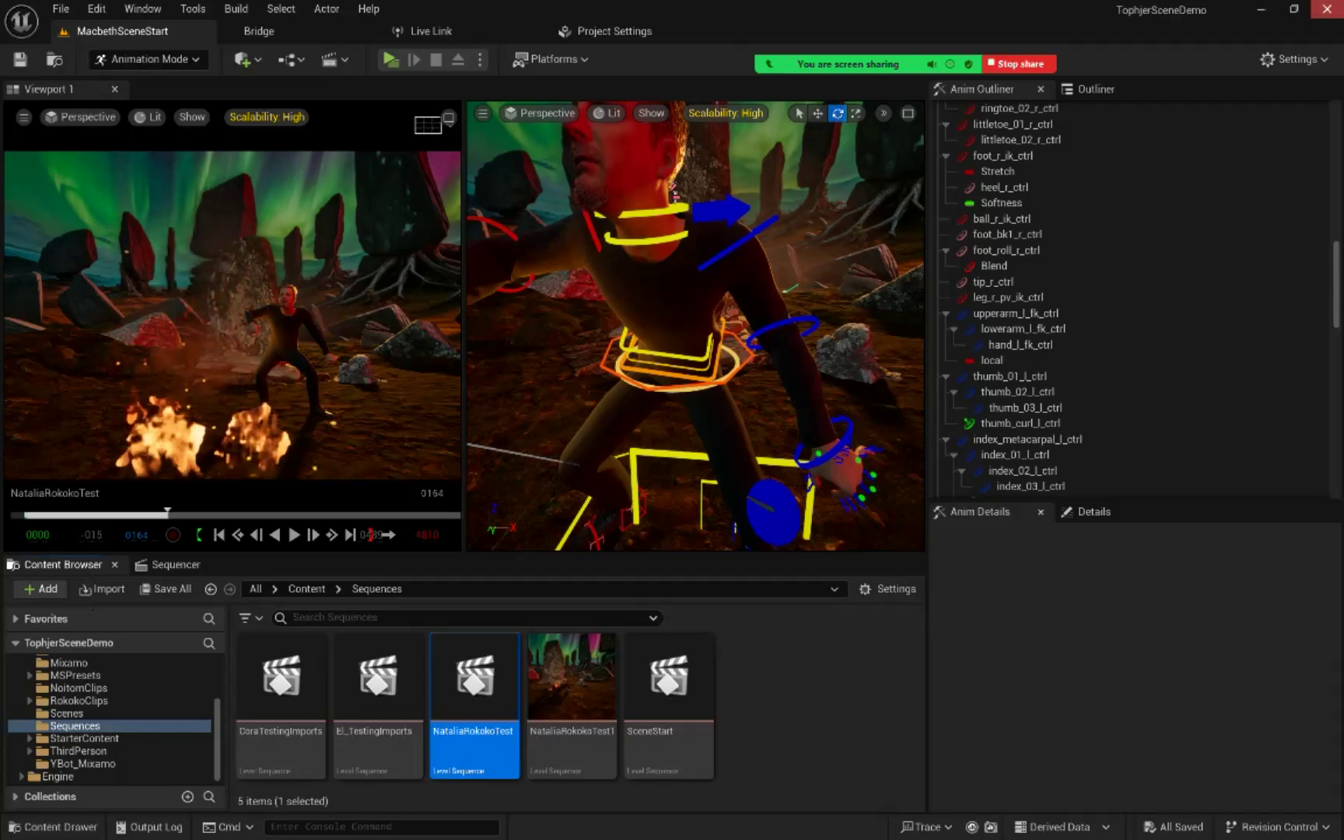
left_click(1261, 10)
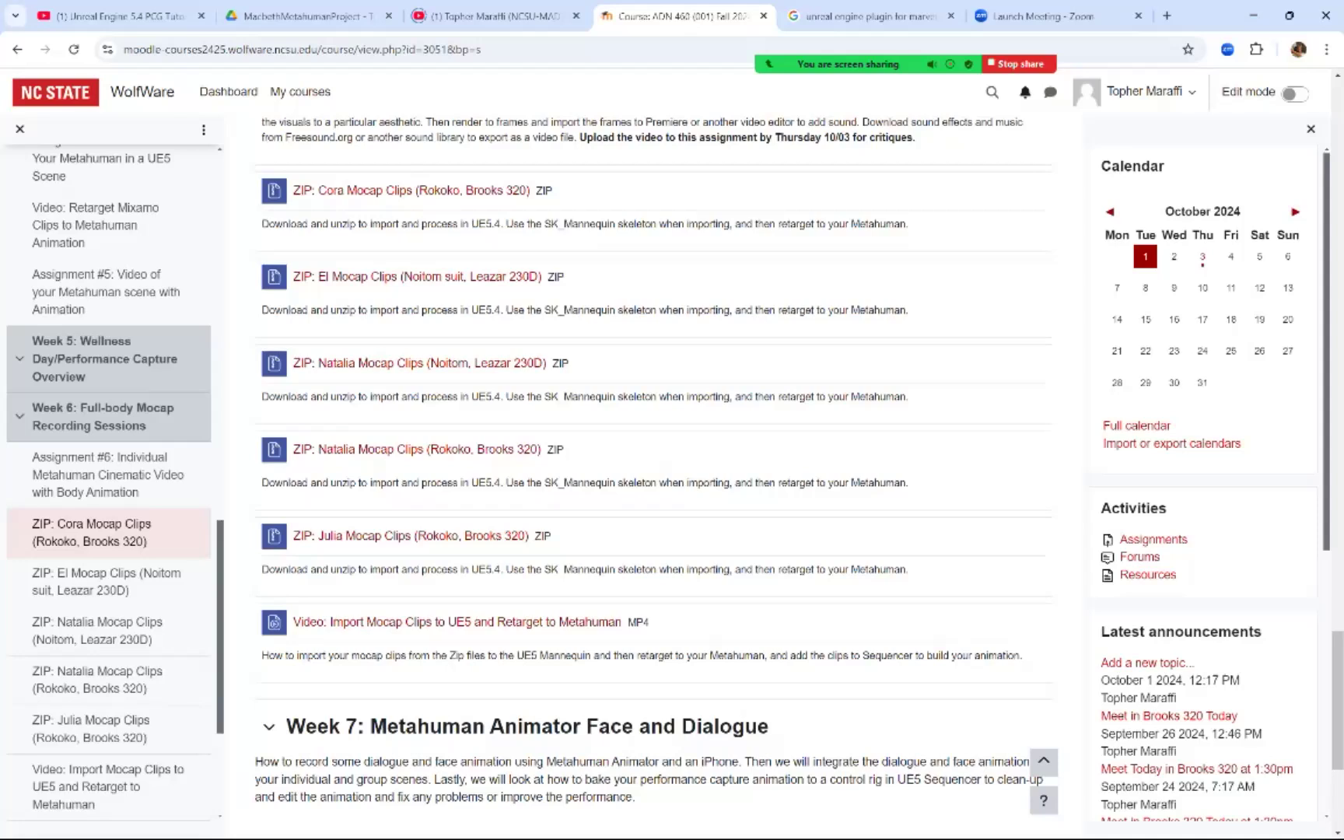